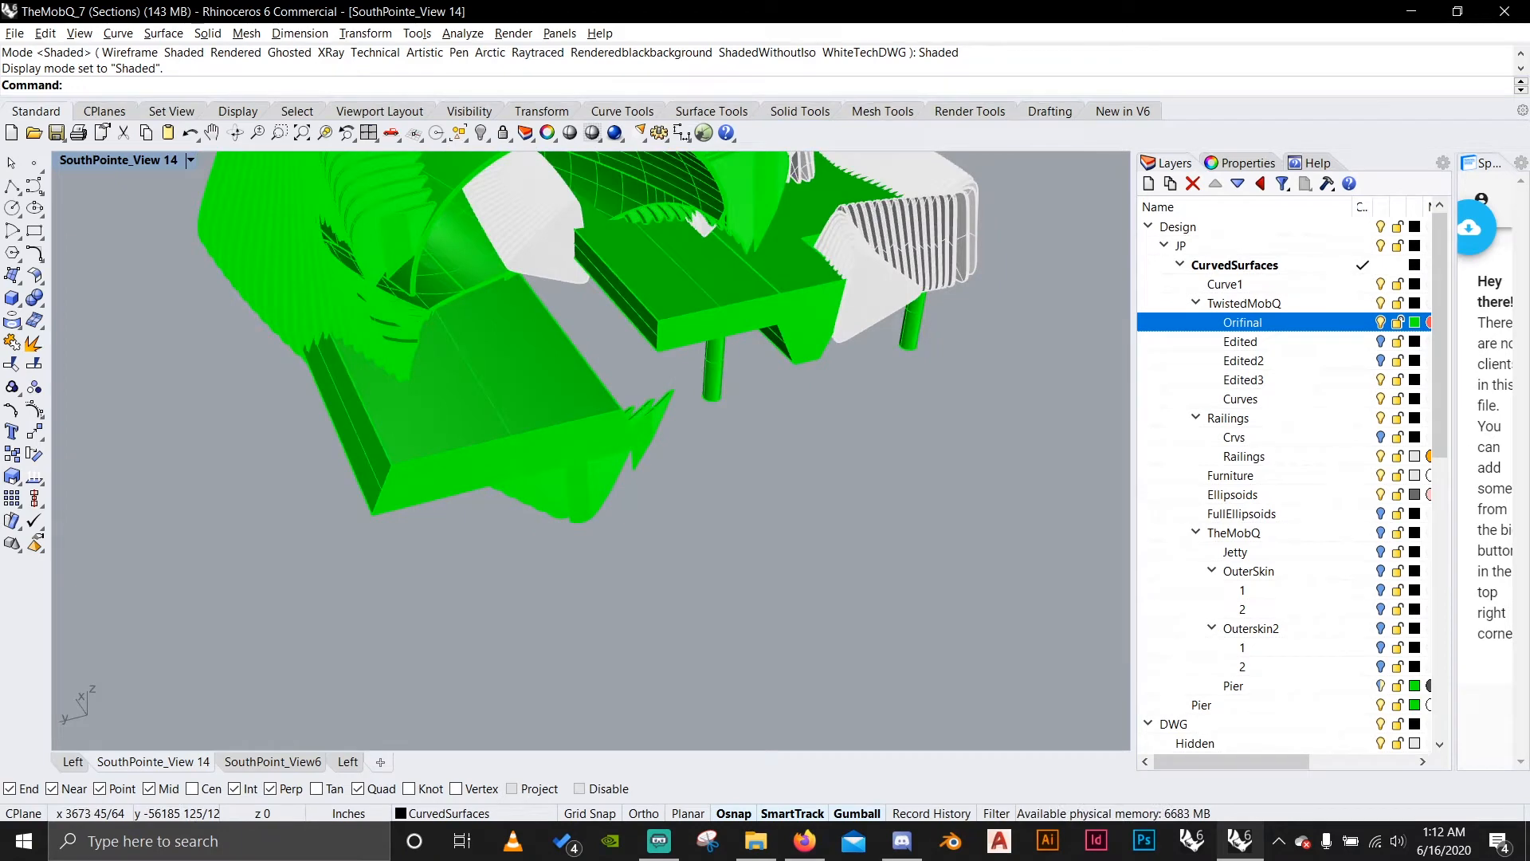
Make the Cut layer under DWG the current layer and unlock the Indicator layer below it.
scroll(675, 374, down, 5)
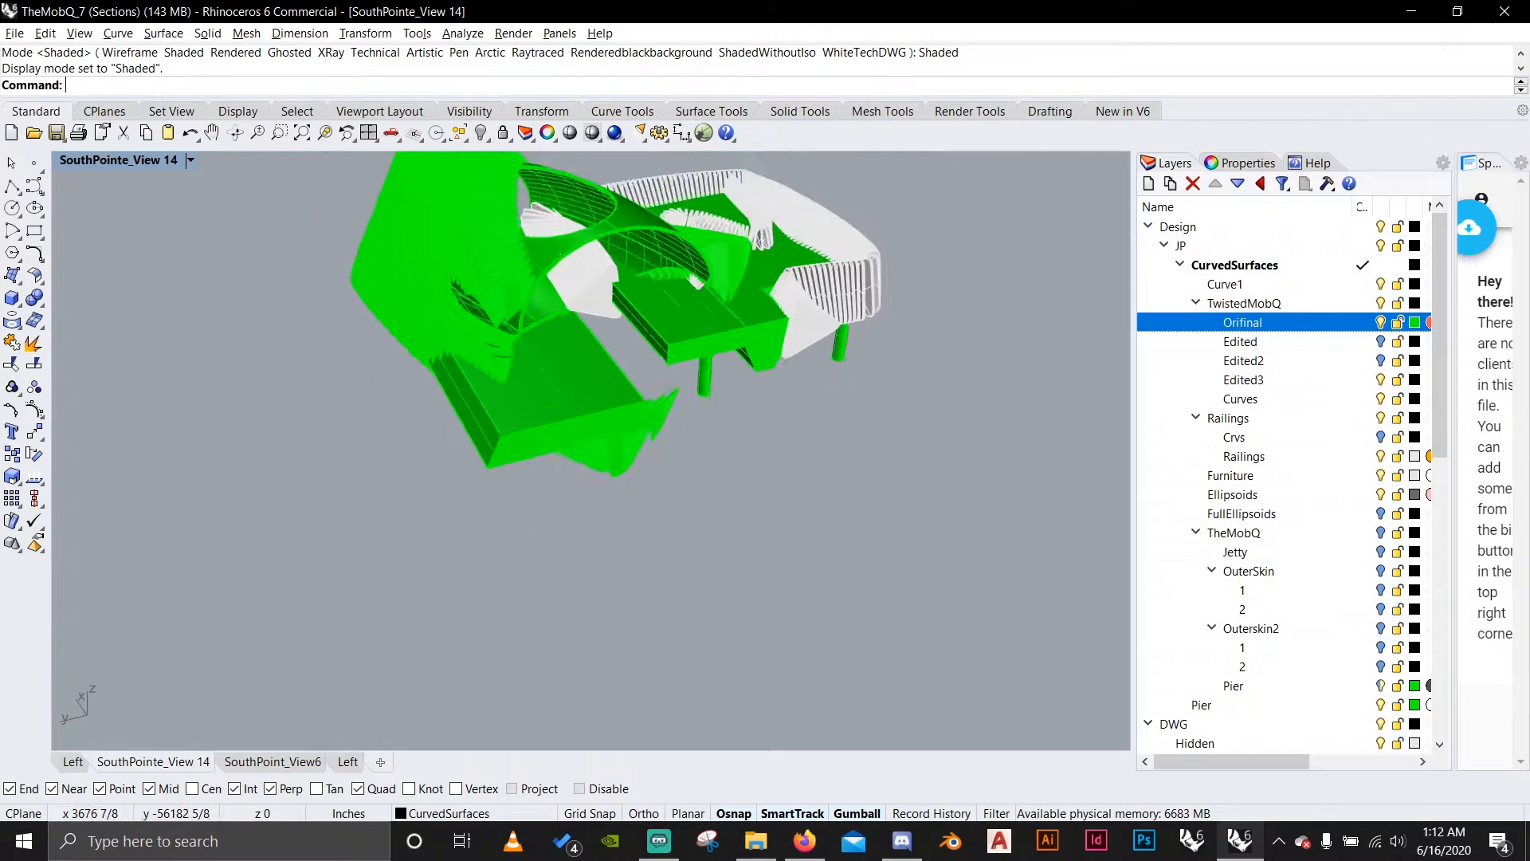
shift+right_drag(675, 375, 665, 461)
scroll(638, 438, up, 5)
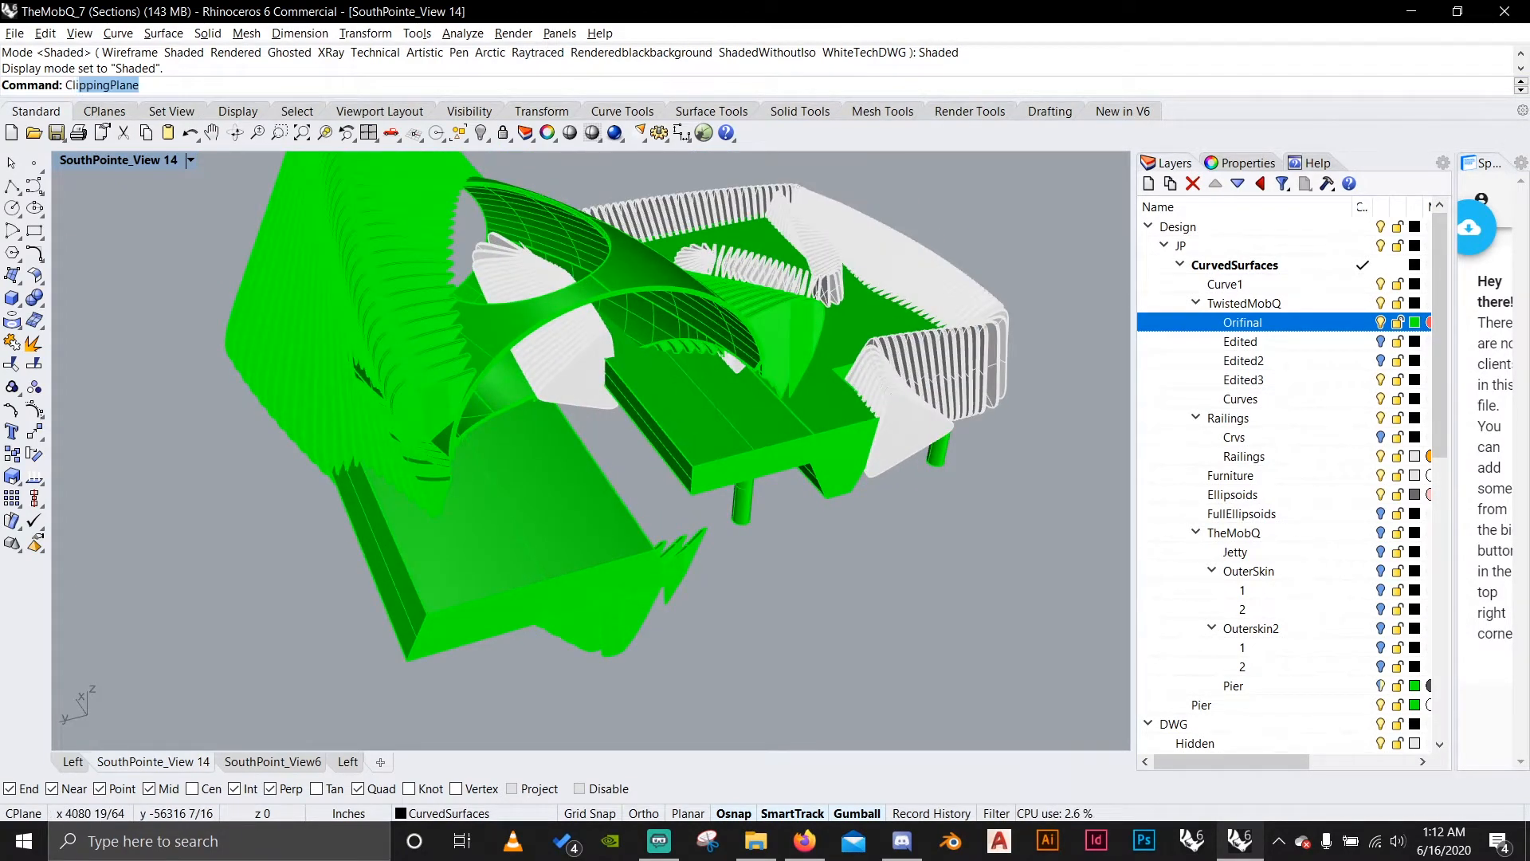
key(Return)
scroll(638, 446, down, 4)
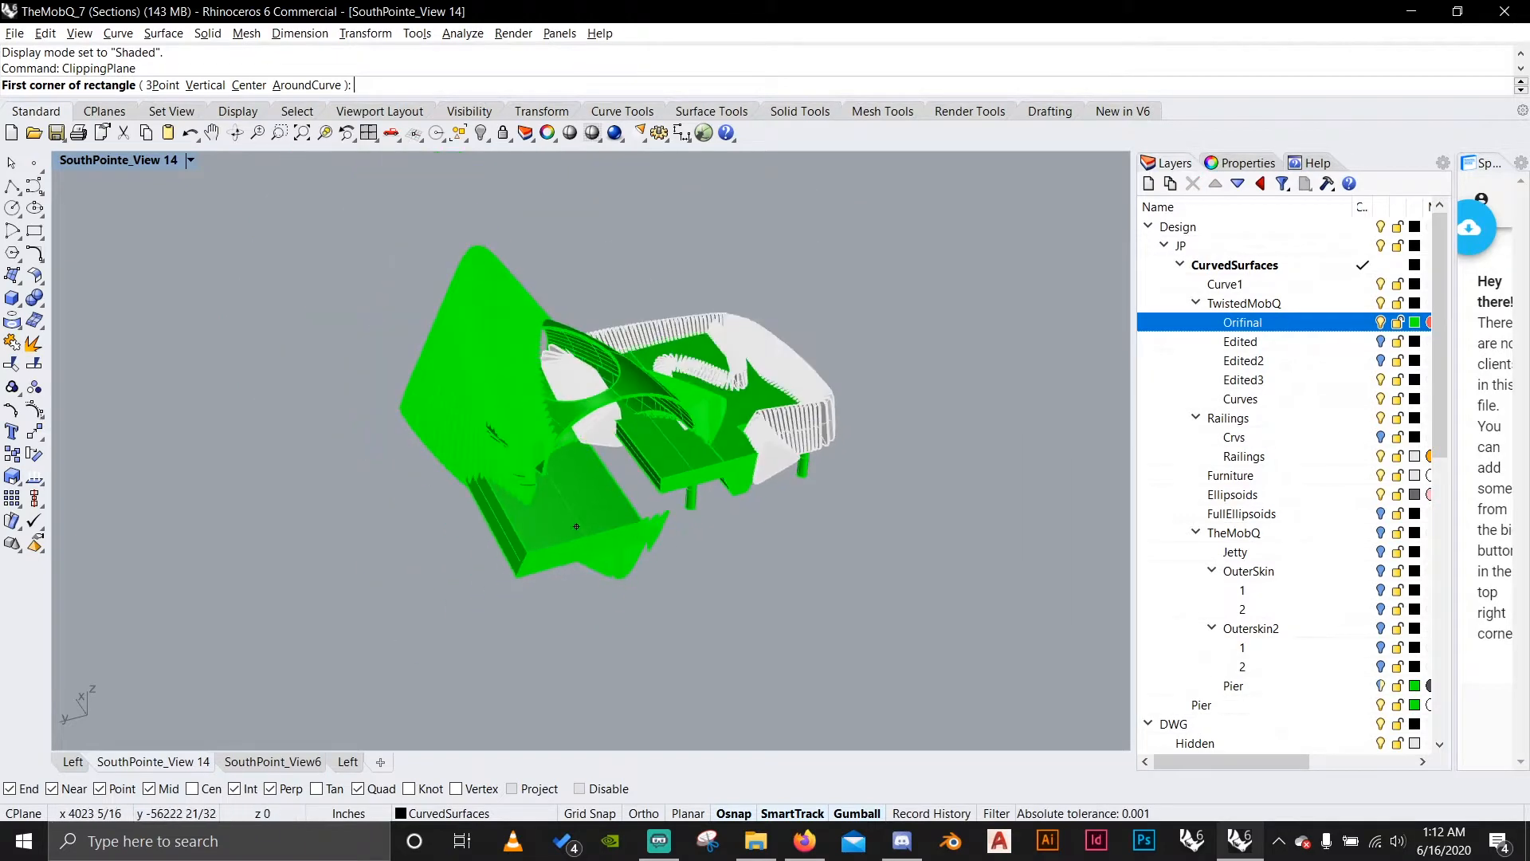
right_drag(637, 446, 784, 573)
scroll(1211, 489, down, 10)
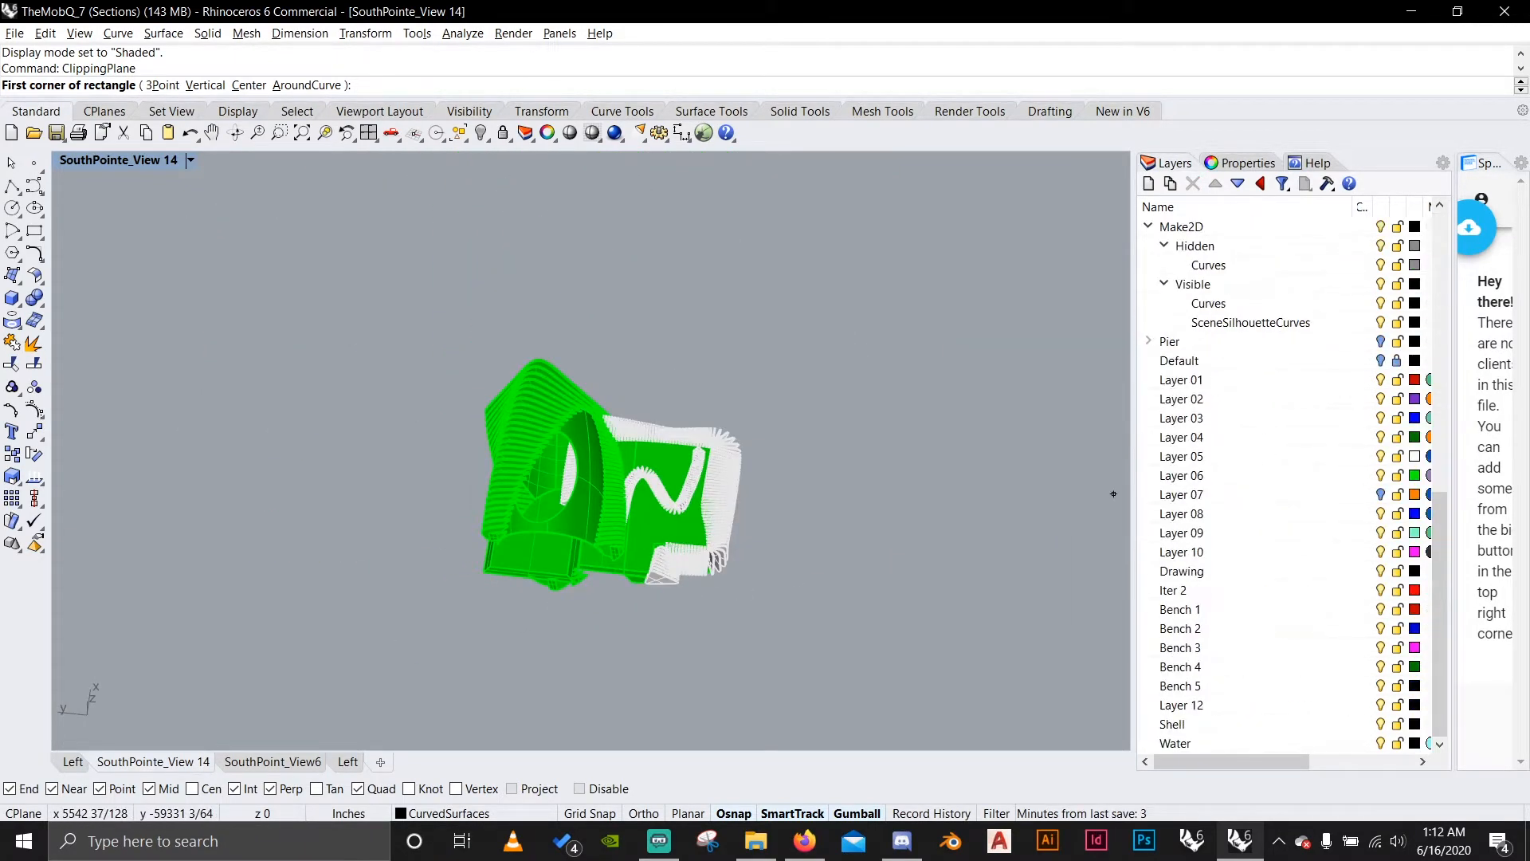
scroll(1212, 488, up, 6)
double_click(1187, 494)
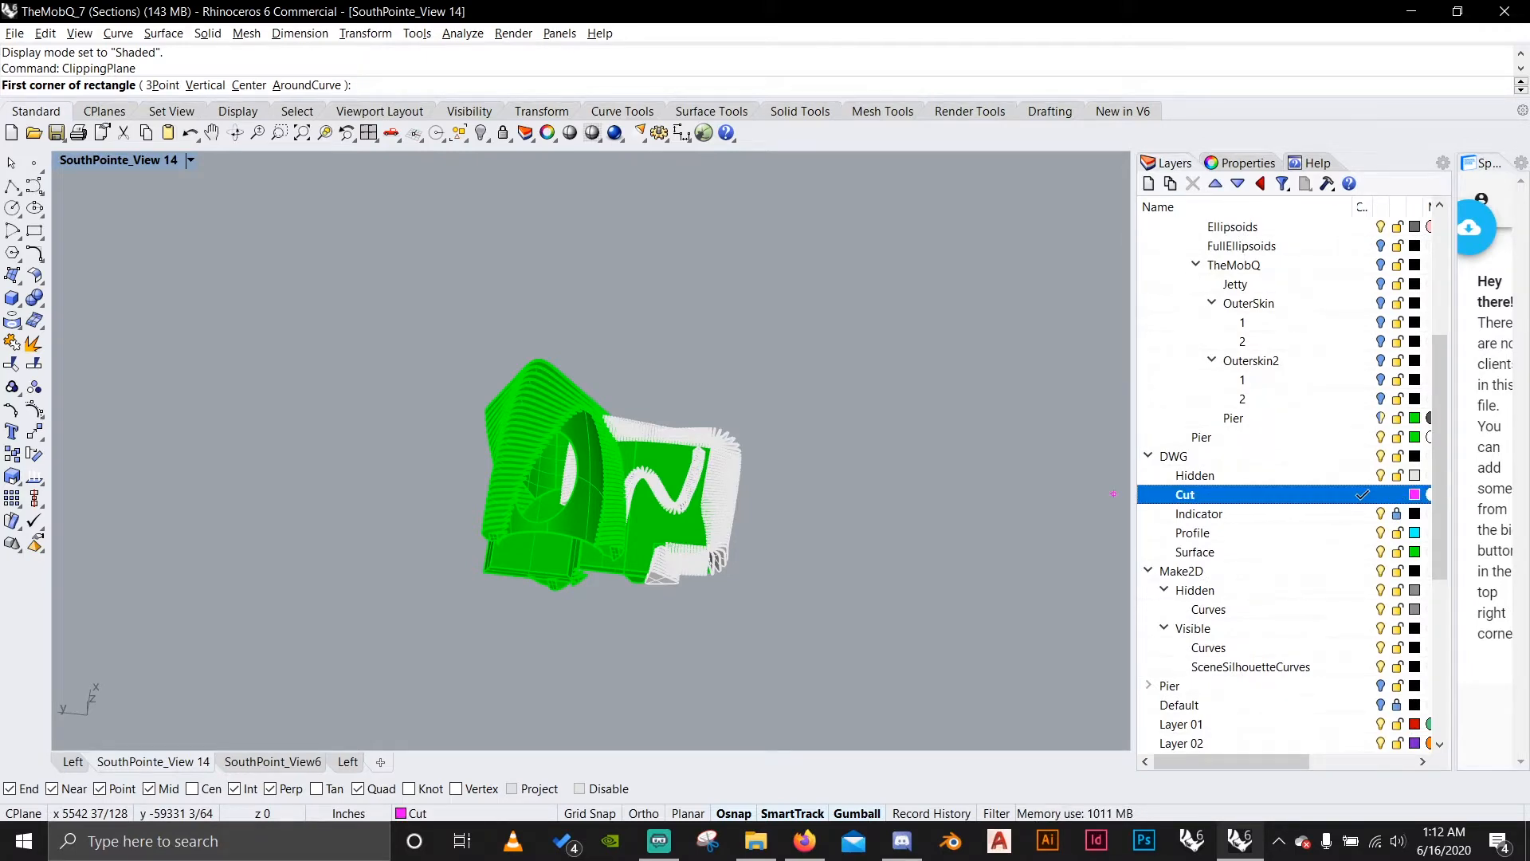
click(1397, 514)
scroll(852, 616, down, 4)
scroll(602, 626, up, 10)
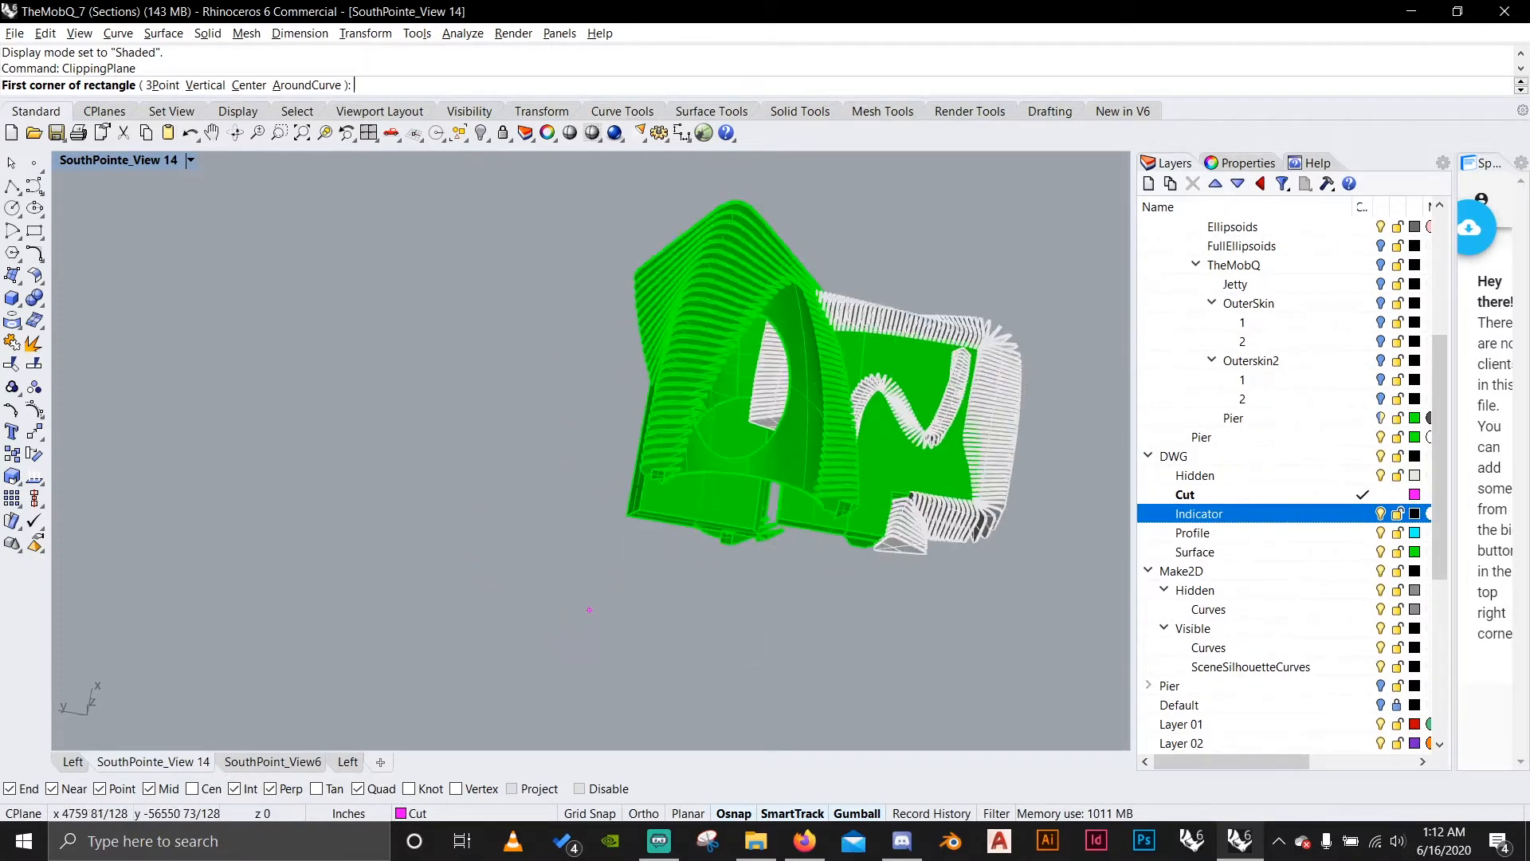
Create a vertical clipping plane starting at the front platform's lower outer corner and running along its front edge, with height equal to width.
key(Escape)
key(Return)
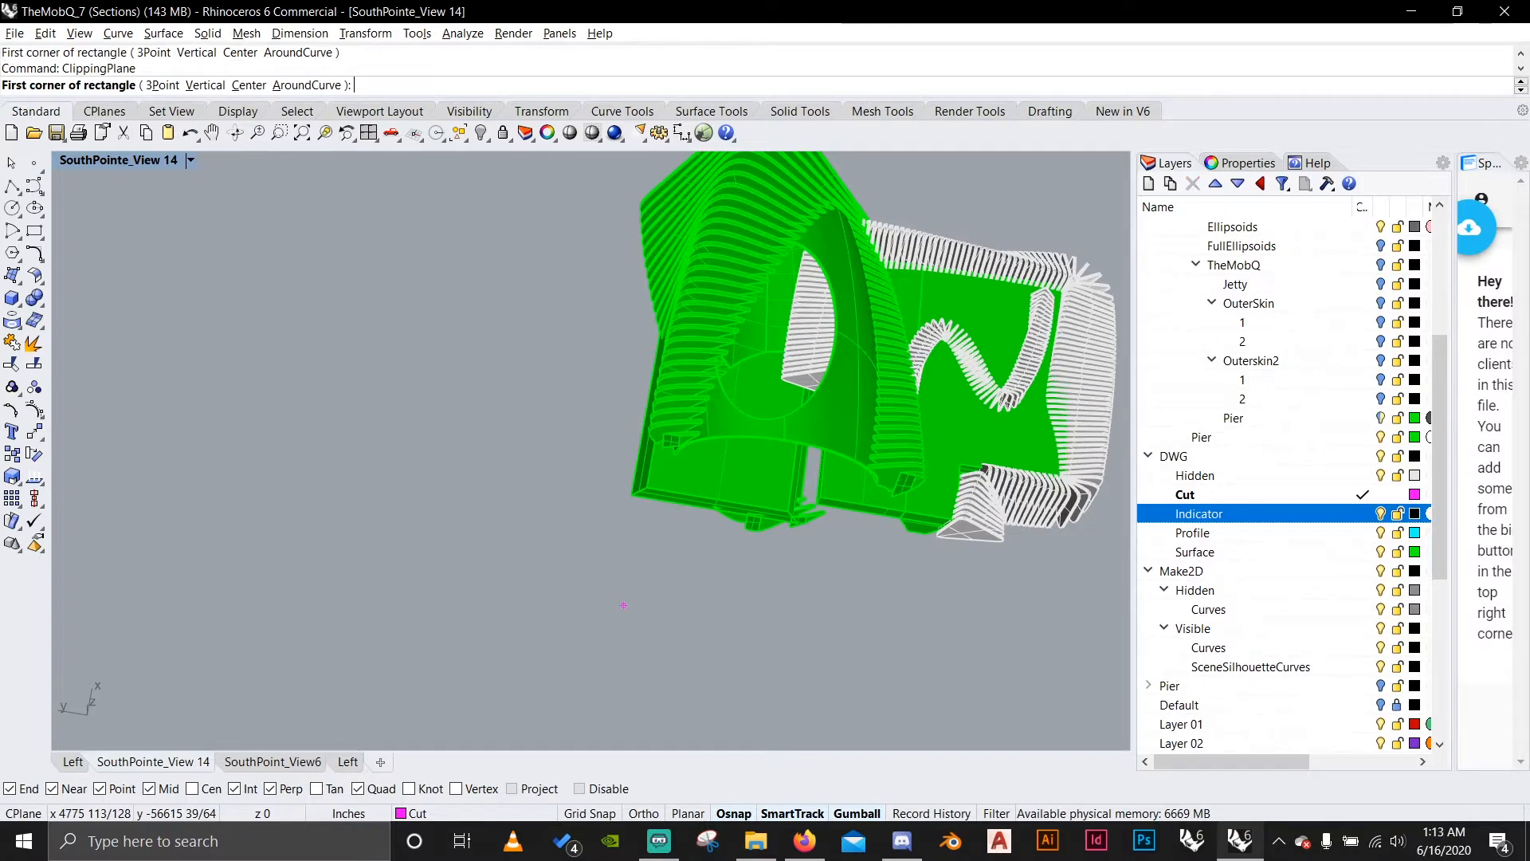
scroll(652, 527, up, 5)
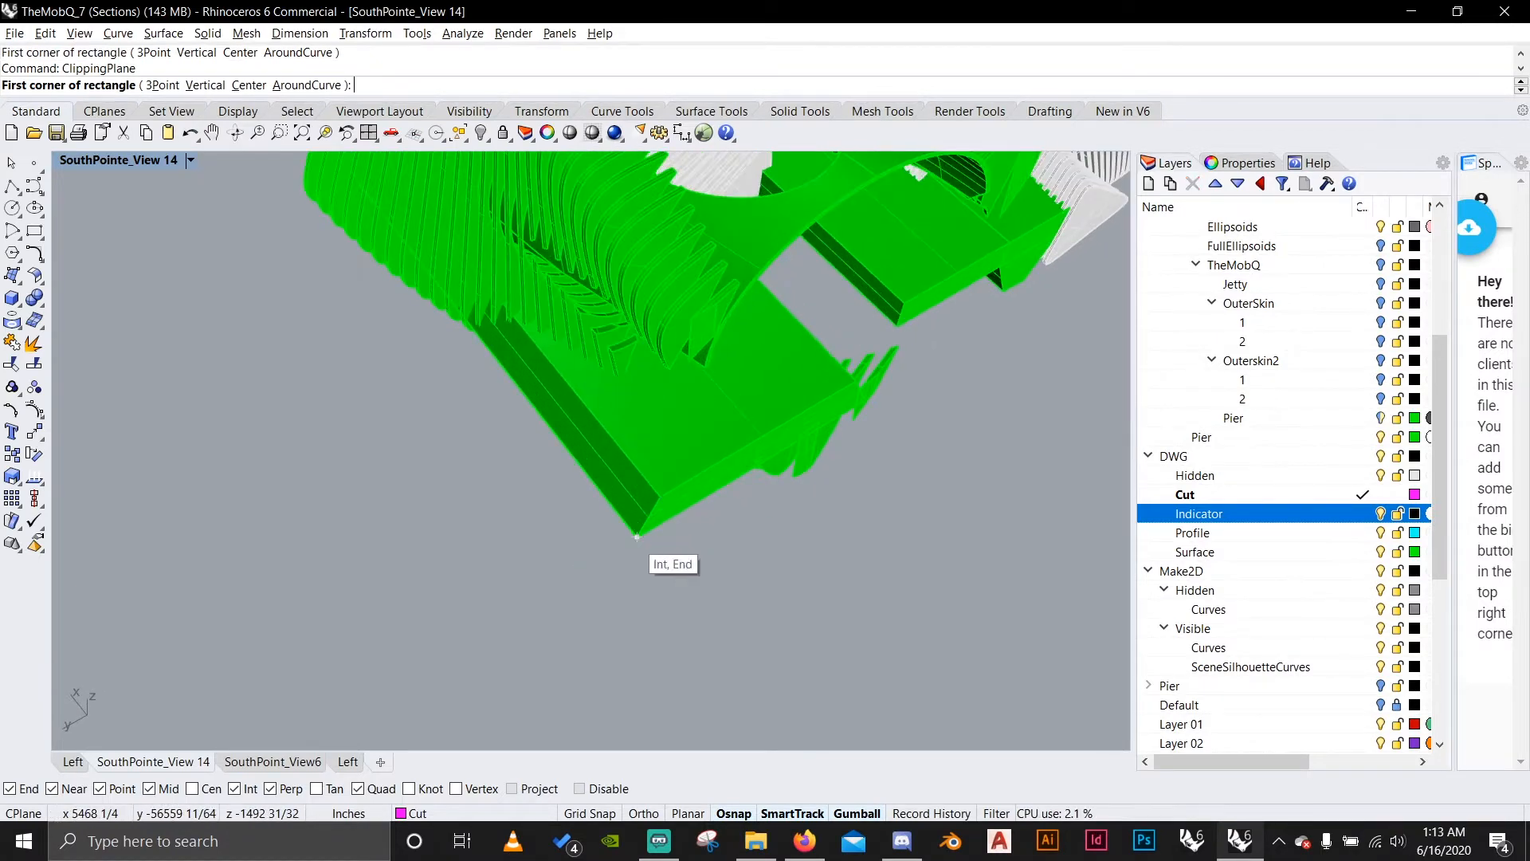
text(v)
key(Return)
click(637, 537)
scroll(636, 536, down, 3)
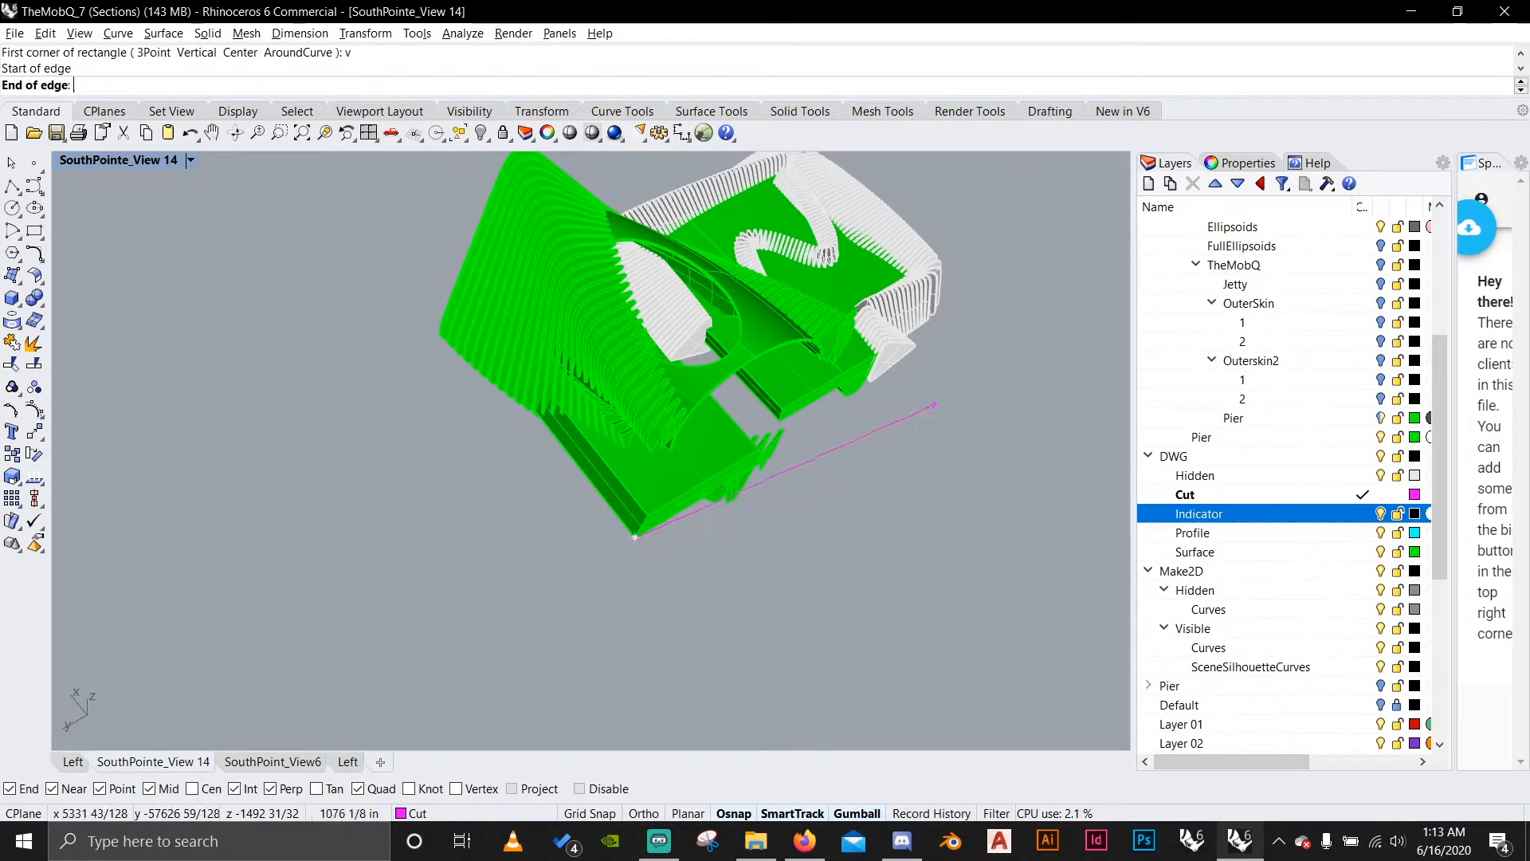
shift+click(993, 323)
key(Return)
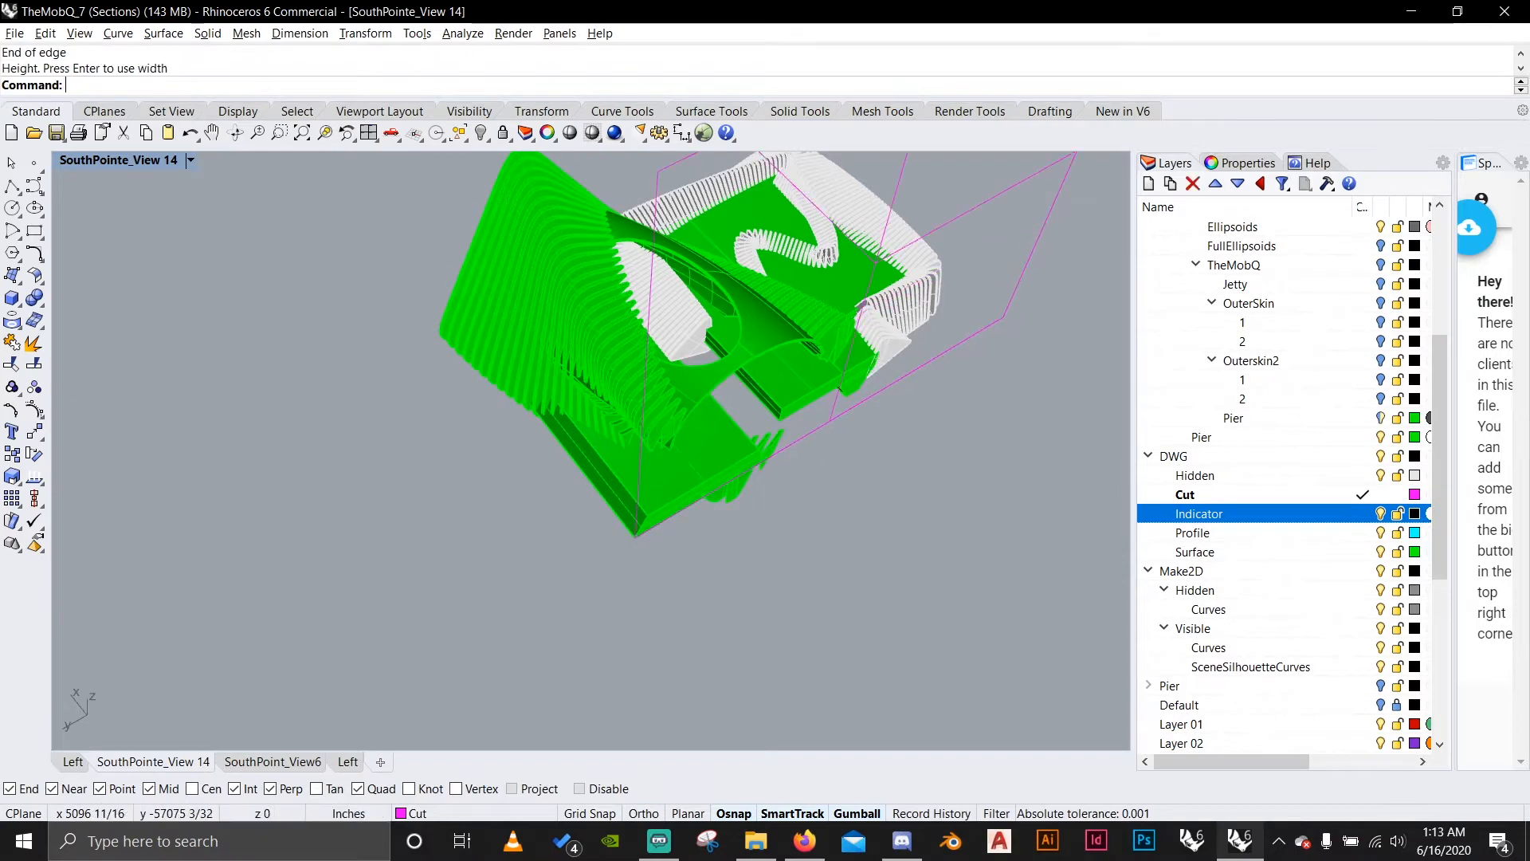
Move the new clipping plane 1 inch perpendicular to its face so it cuts into the model, and deselect it.
right_drag(808, 332, 805, 247)
scroll(846, 416, down, 4)
click(845, 416)
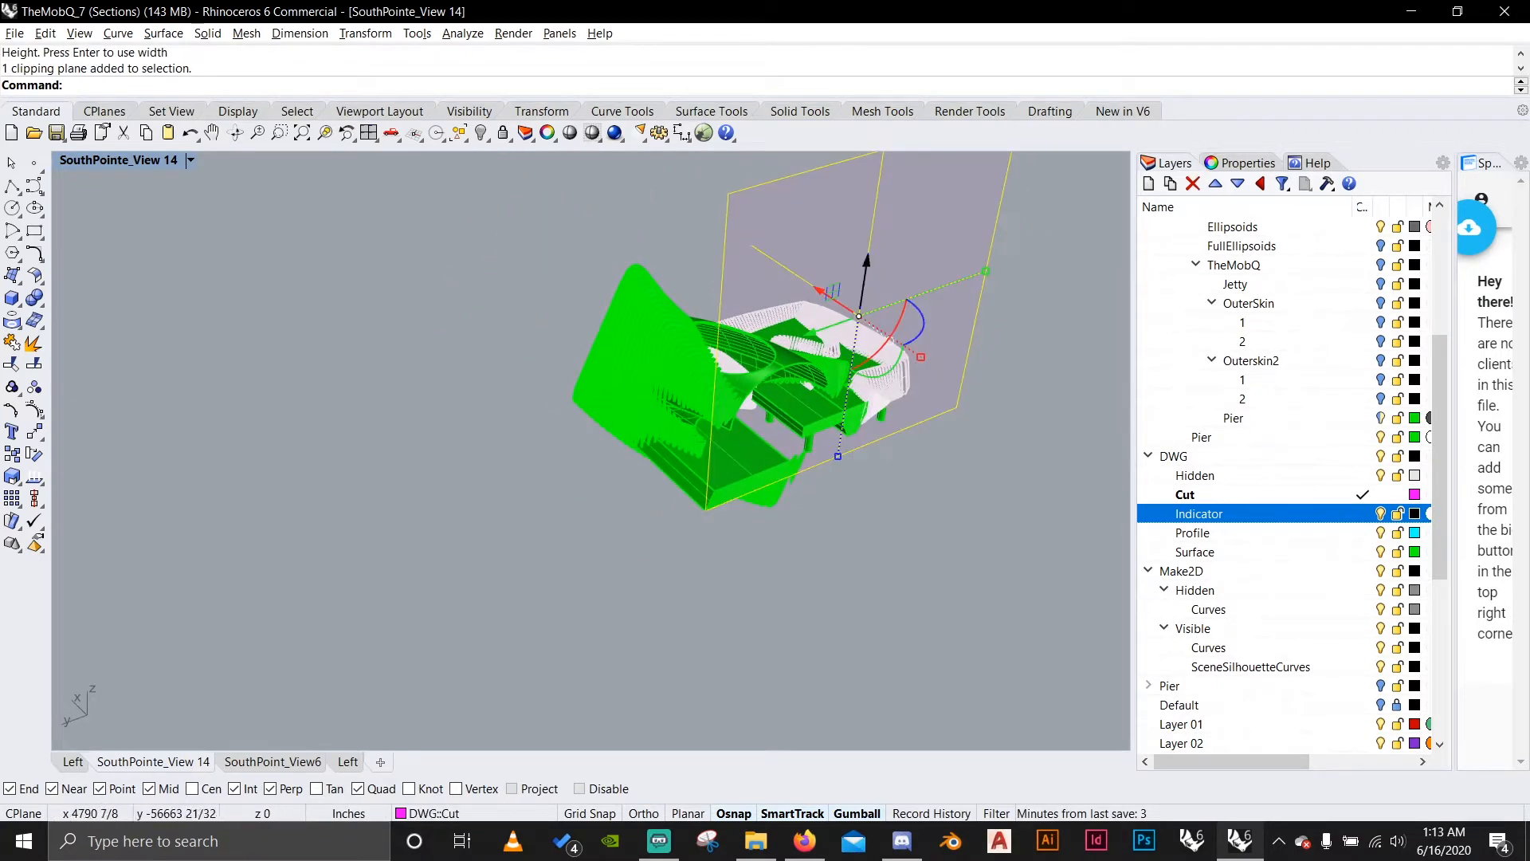
drag(820, 291, 860, 309)
scroll(823, 338, up, 5)
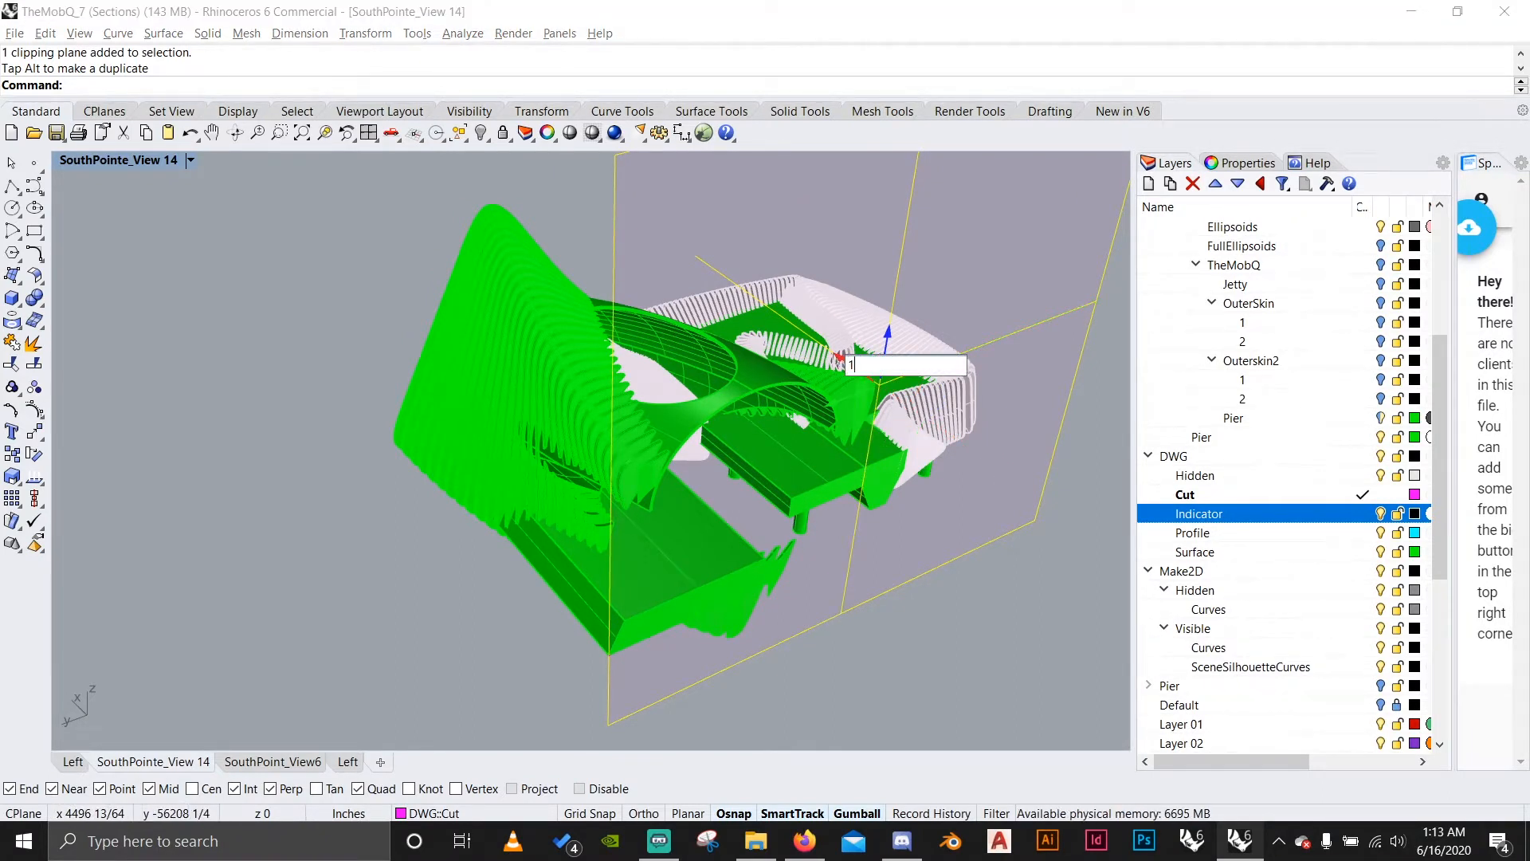
key(Return)
key(Escape)
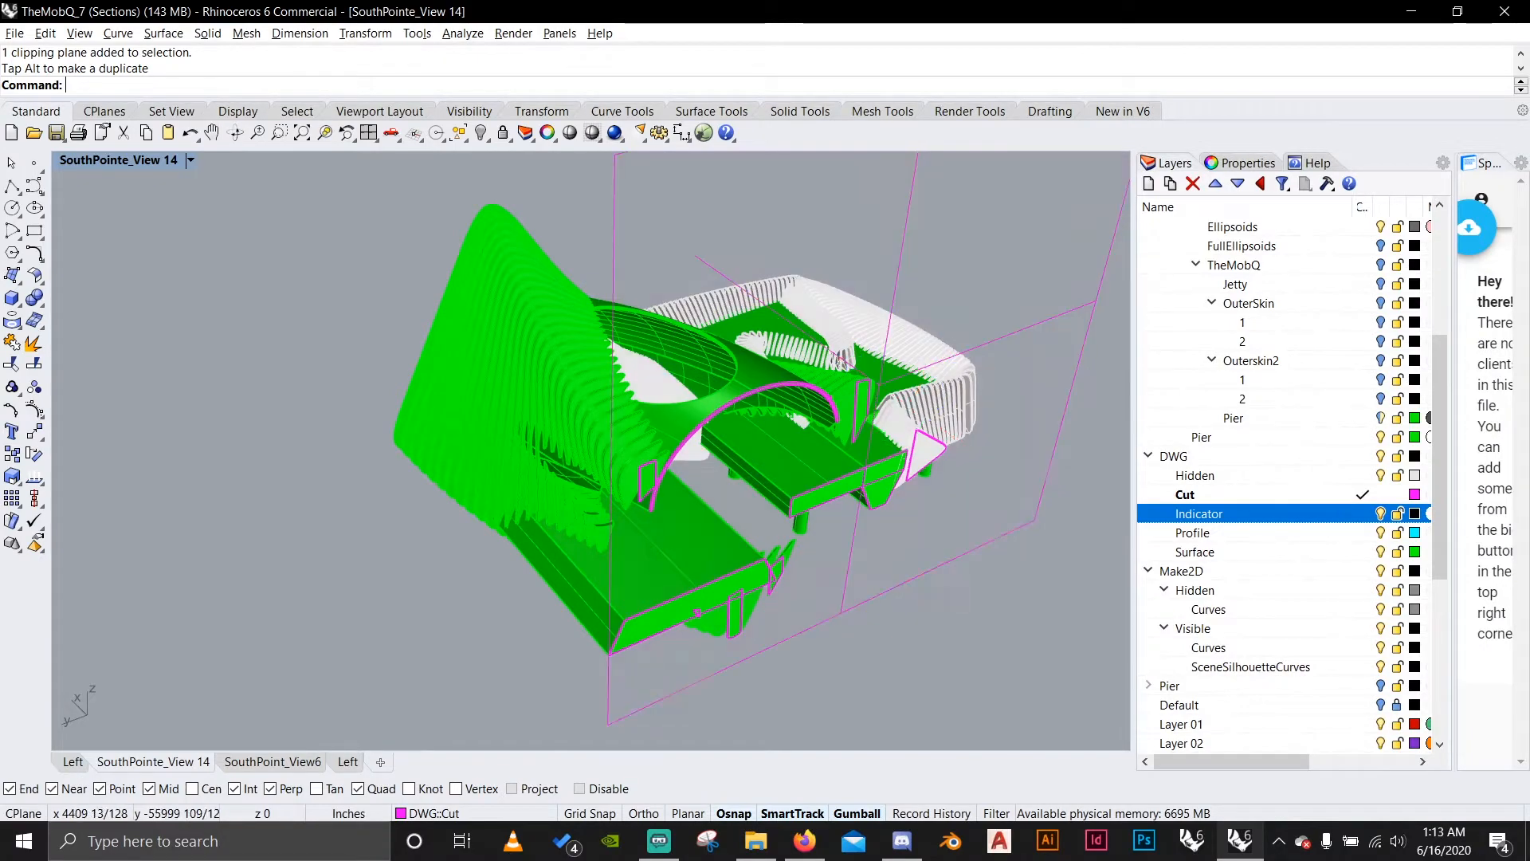
In the Left view, shift the clipping plane horizontally toward the large curved shell.
right_drag(836, 359, 558, 303)
scroll(598, 359, up, 3)
right_drag(598, 358, 709, 550)
scroll(709, 430, down, 3)
scroll(694, 479, up, 2)
click(72, 762)
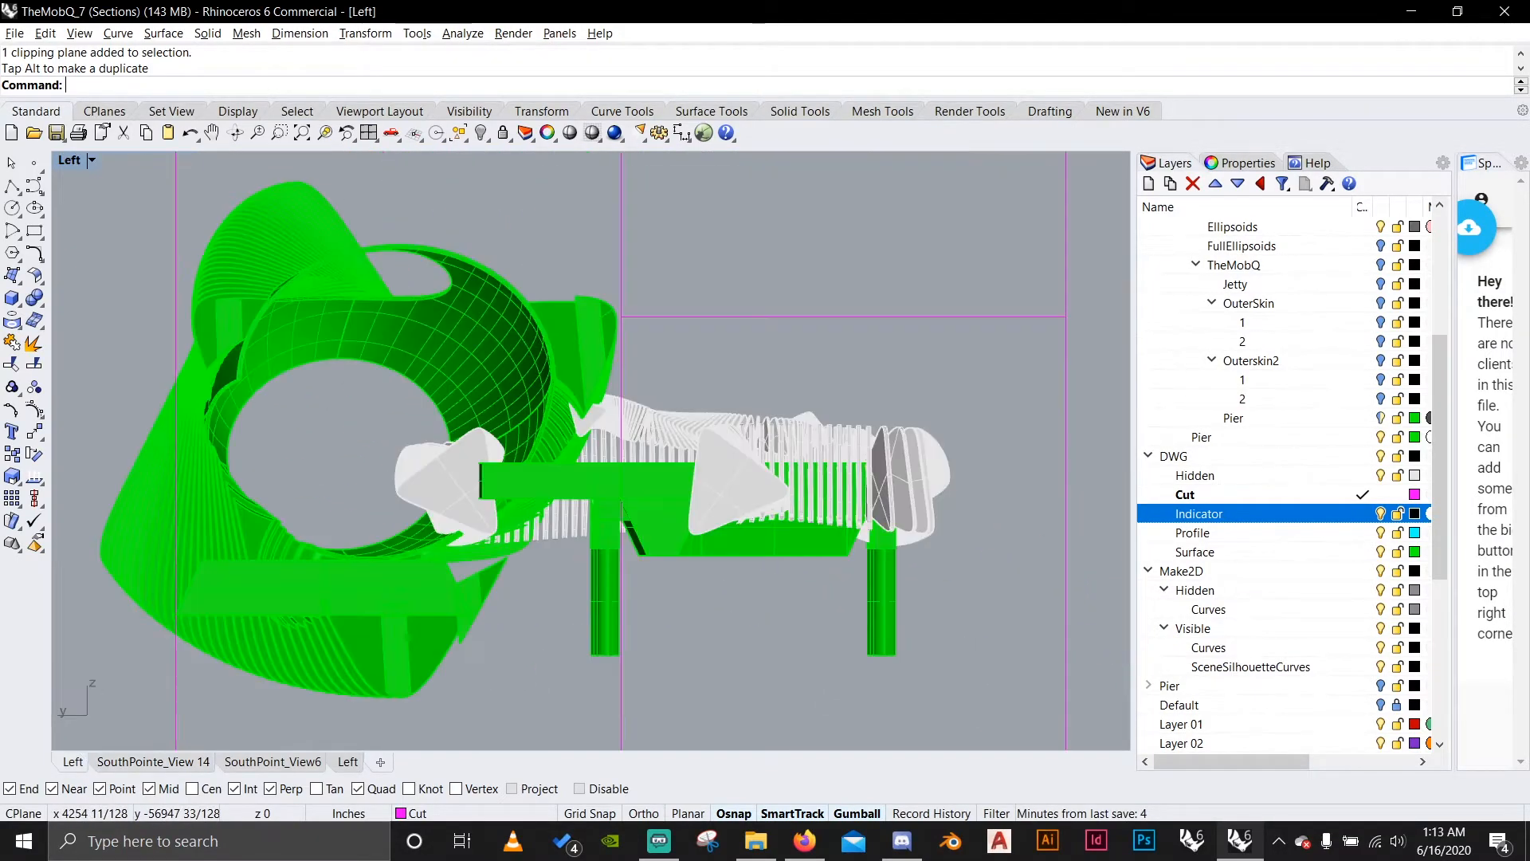
scroll(451, 489, down, 10)
scroll(549, 376, up, 6)
click(572, 498)
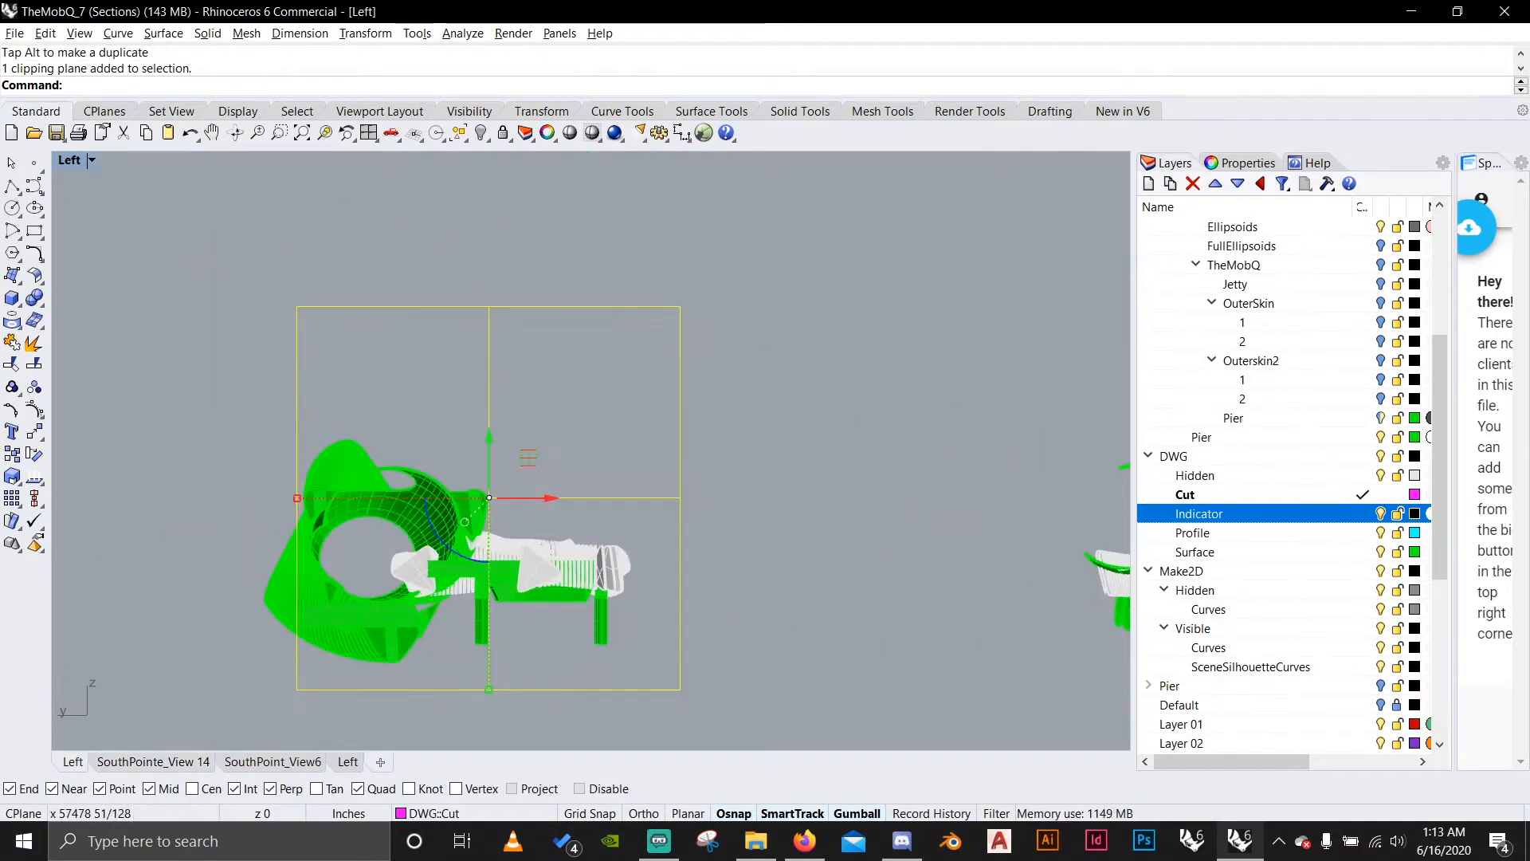
drag(551, 498, 522, 498)
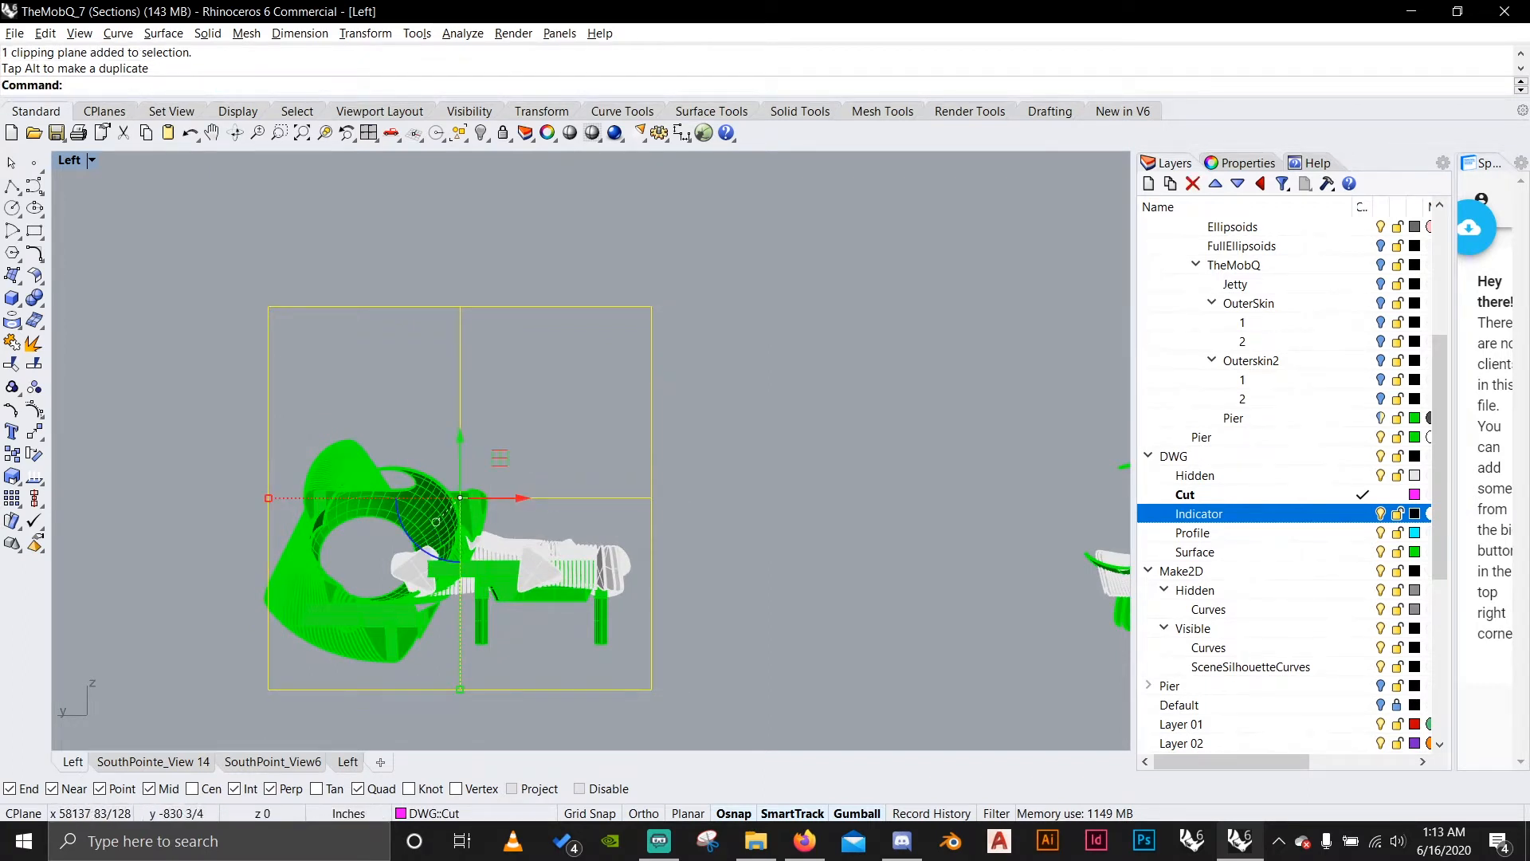
click(820, 432)
Set the clipping plane to also clip the first-listed Left view, leaving the second Left view unclipped.
click(572, 498)
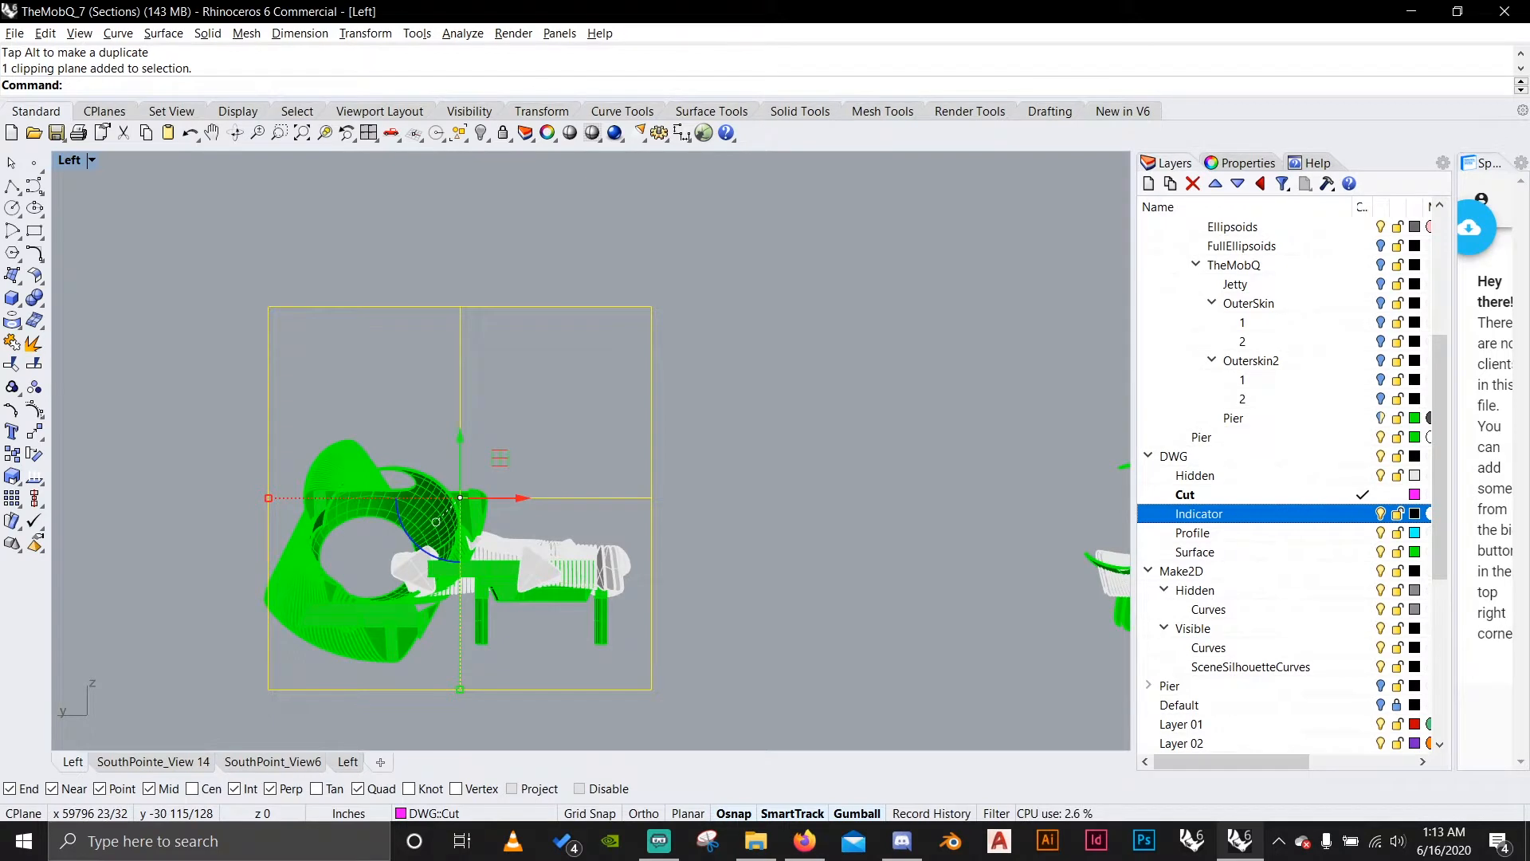
click(1240, 162)
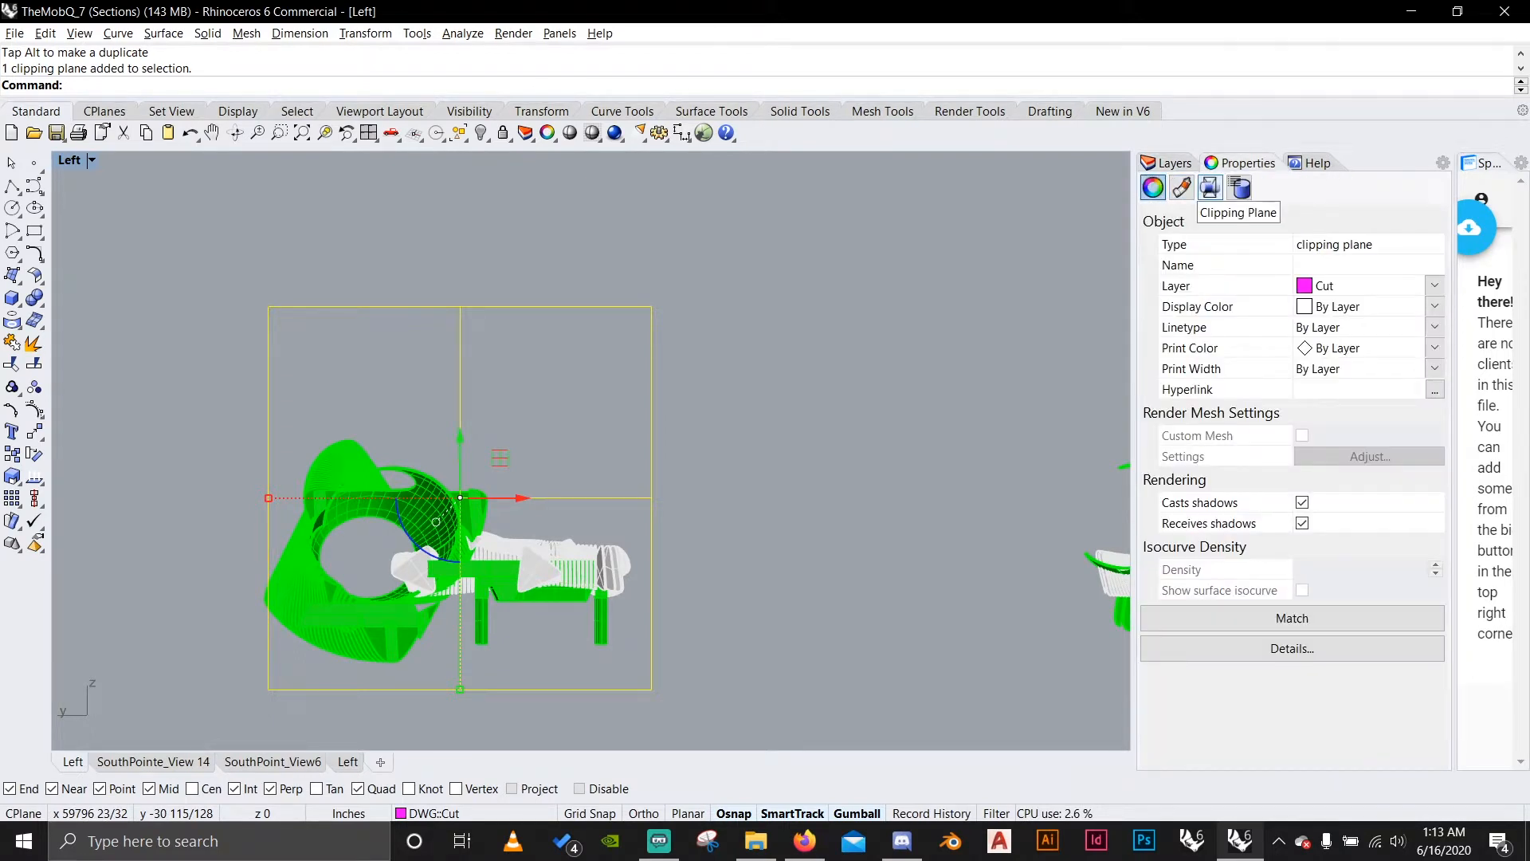
click(795, 352)
drag(795, 380, 572, 288)
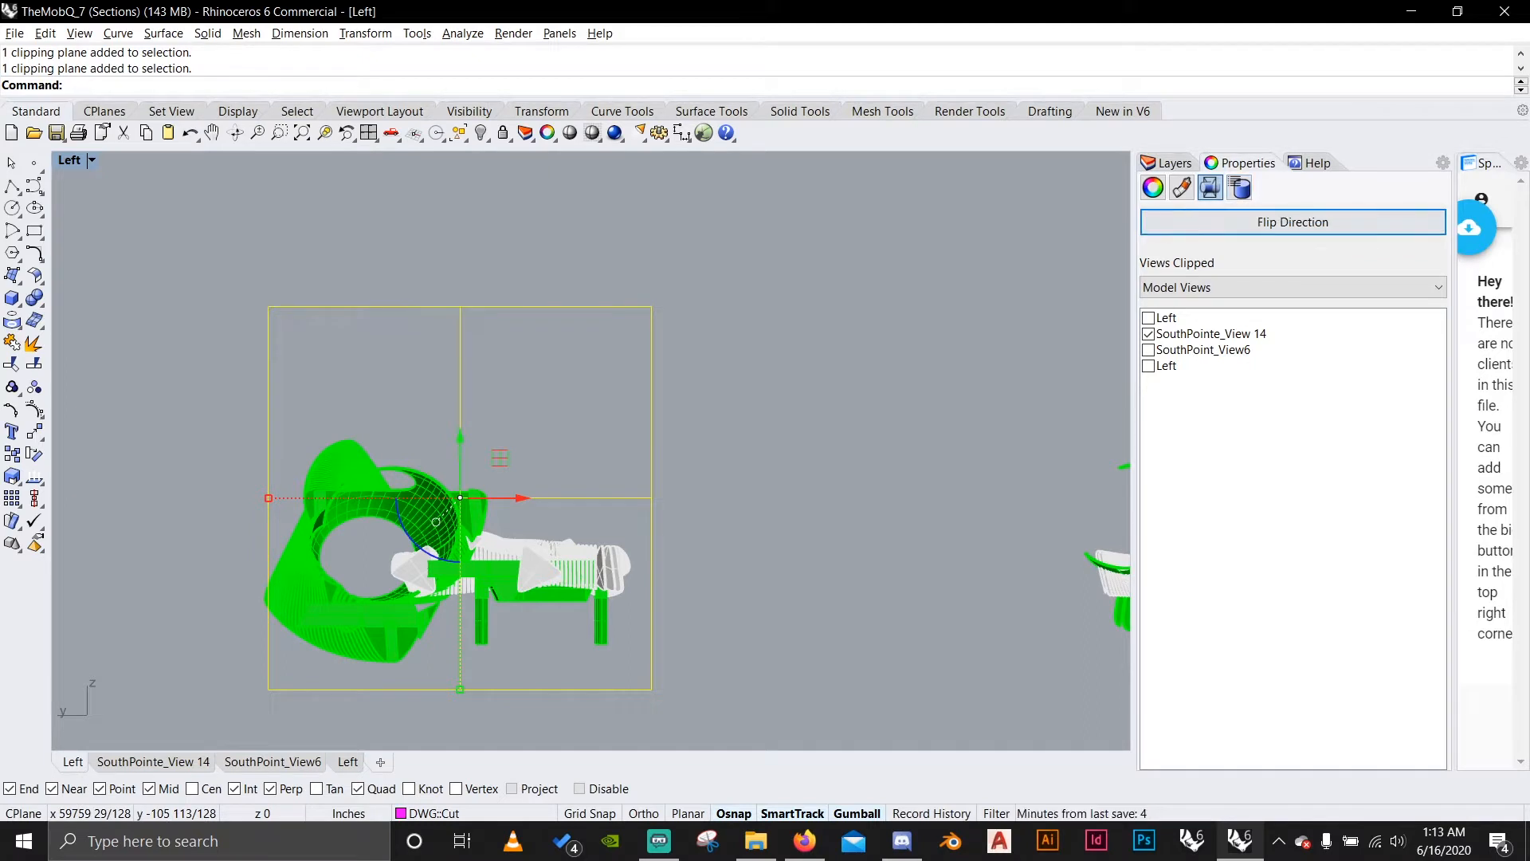
click(1153, 188)
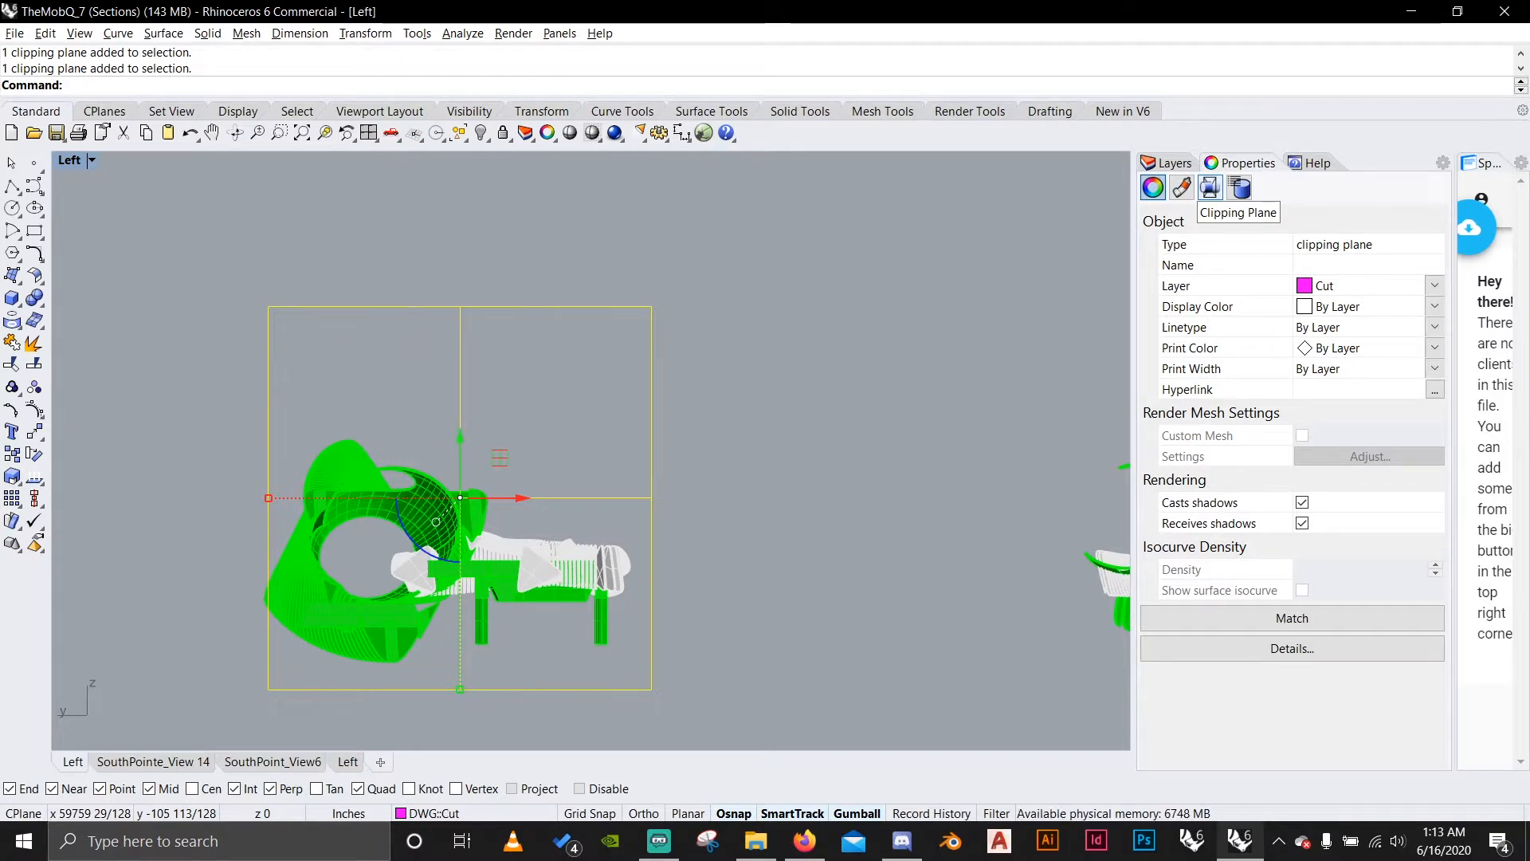
click(1209, 188)
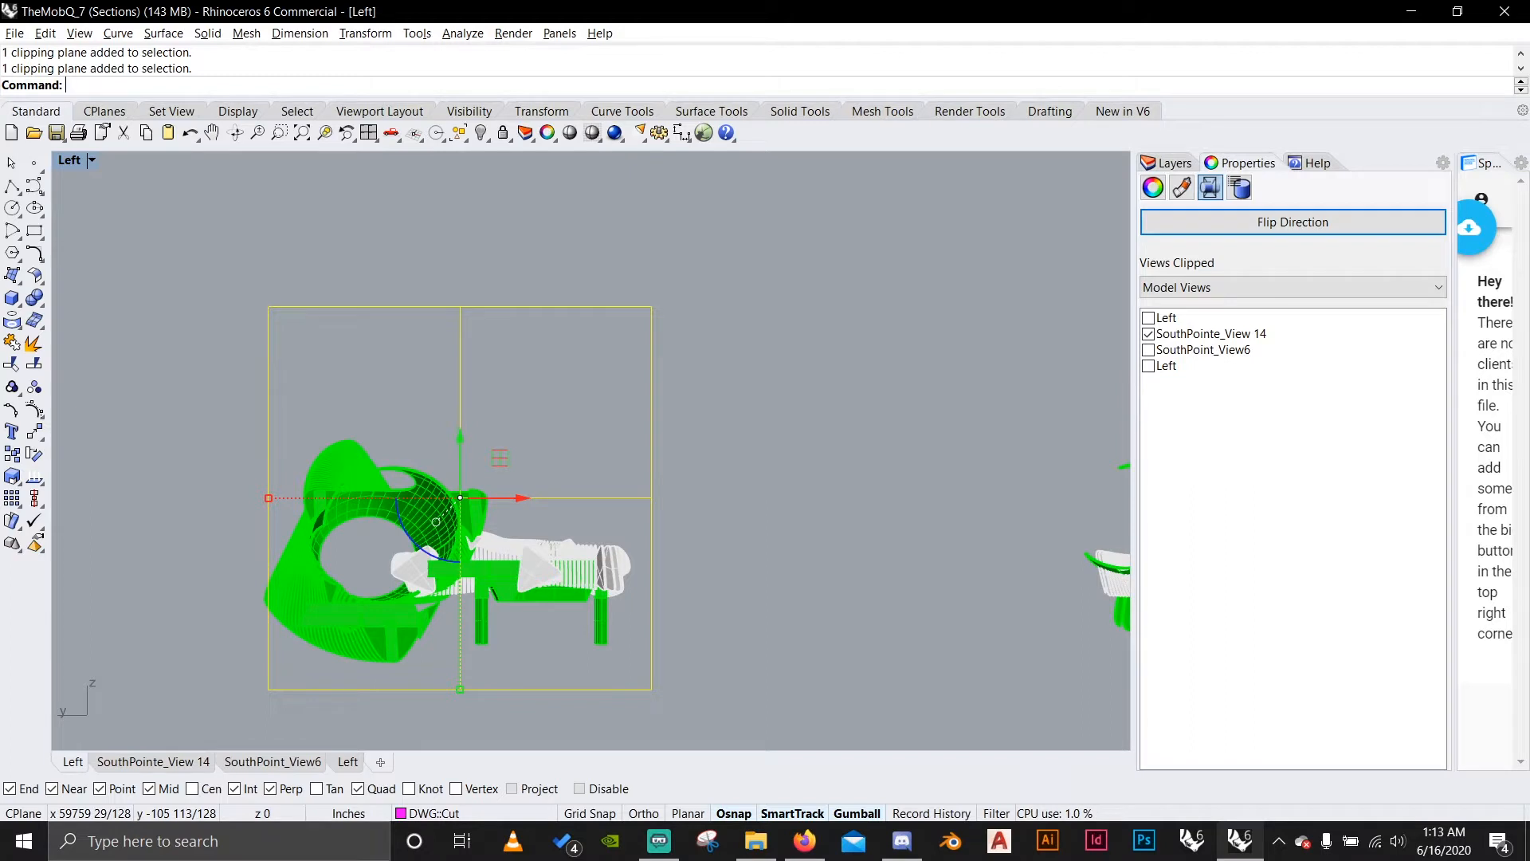
click(1148, 318)
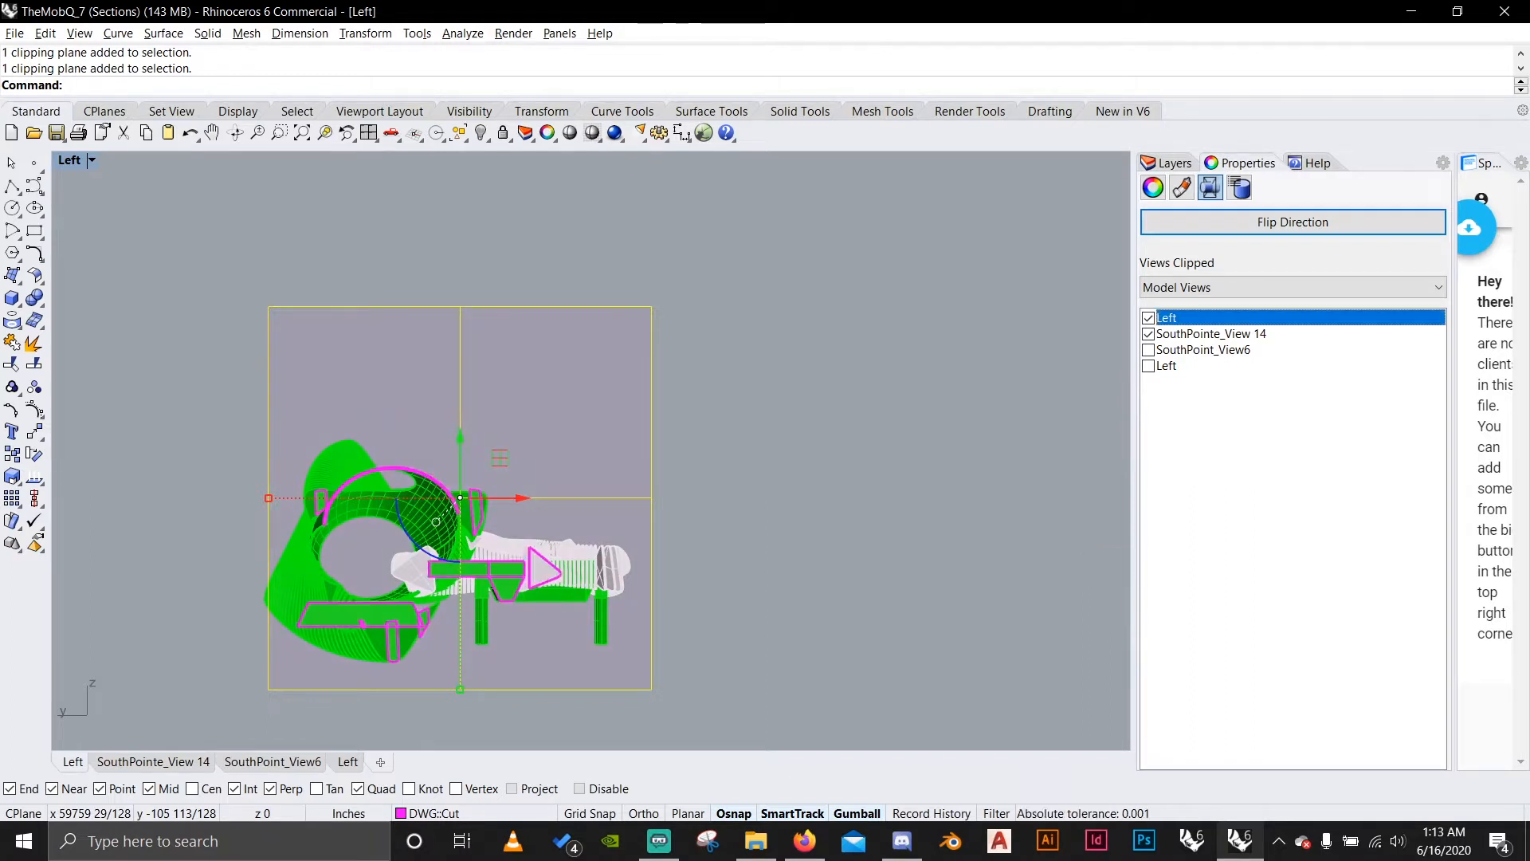
click(1148, 366)
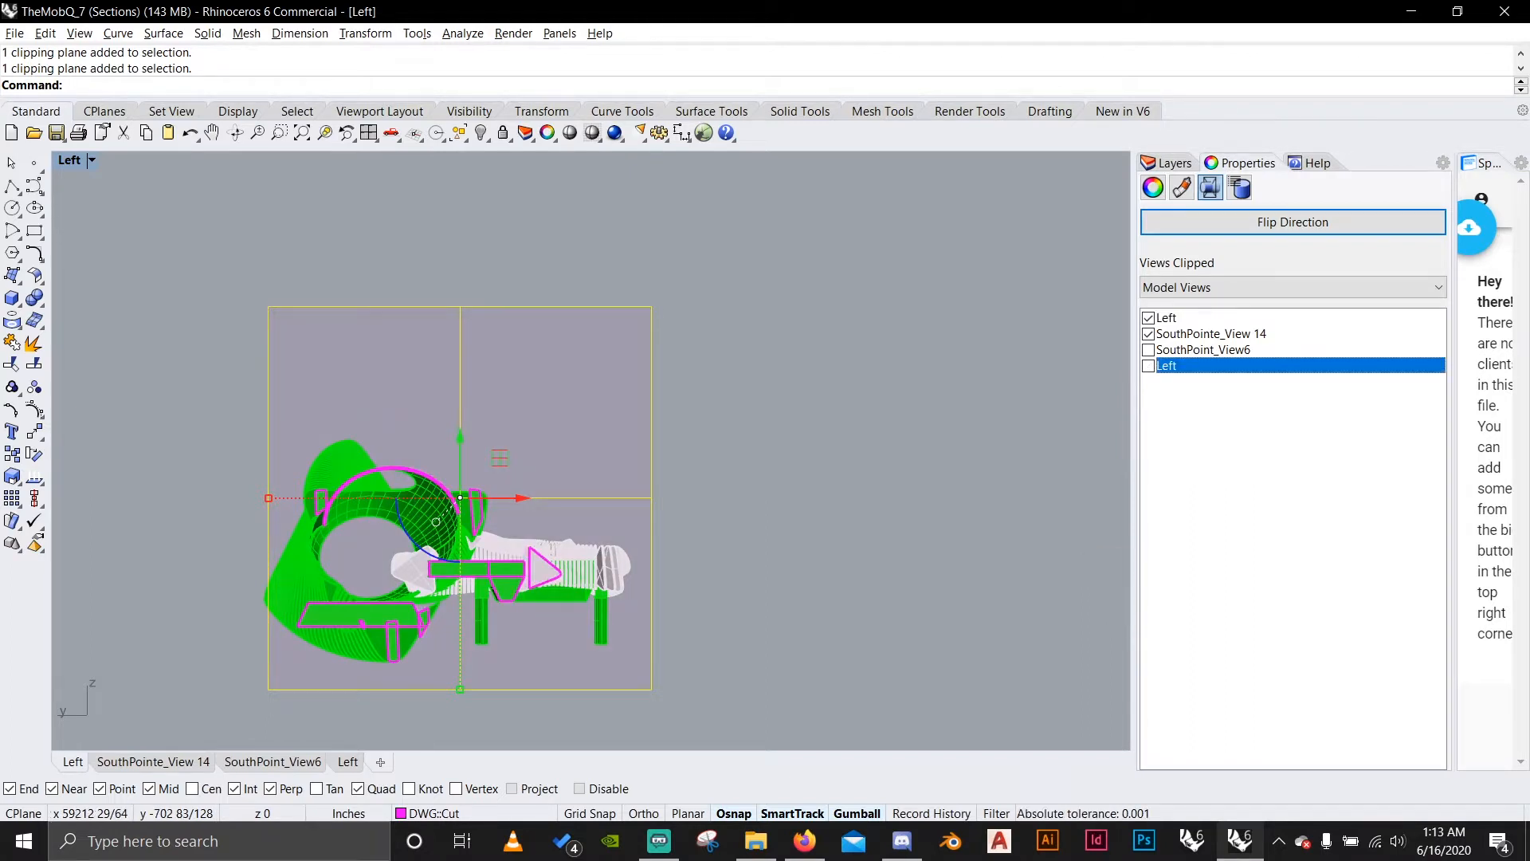
click(558, 275)
Select the whole model, toggle the Left view to perspective projection and zoom to the selected objects.
right_drag(456, 579, 622, 489)
scroll(622, 489, up, 8)
scroll(666, 495, up, 8)
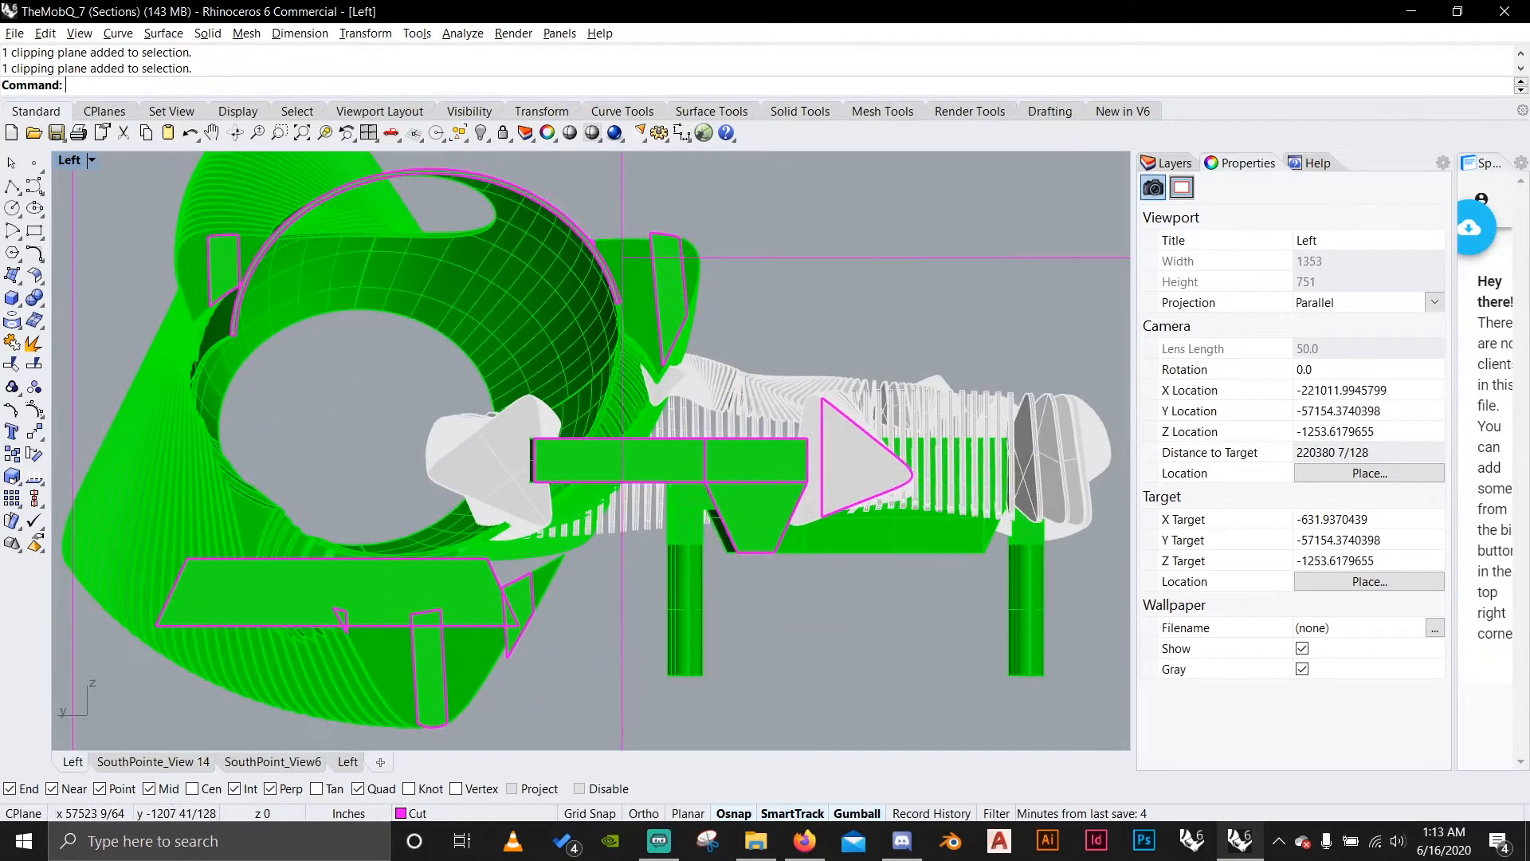
scroll(708, 393, down, 6)
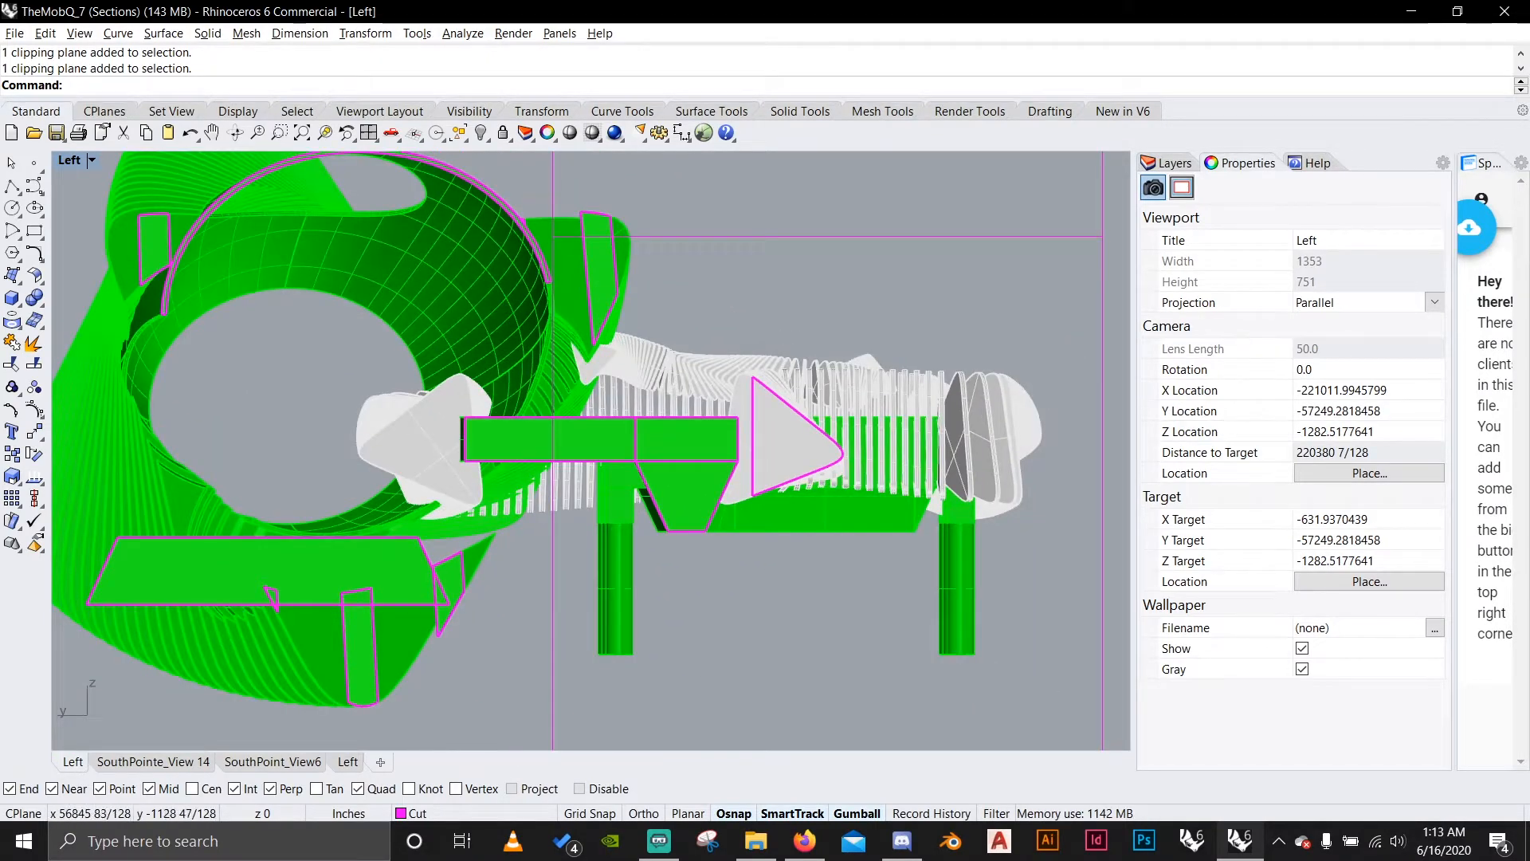
scroll(416, 387, down, 6)
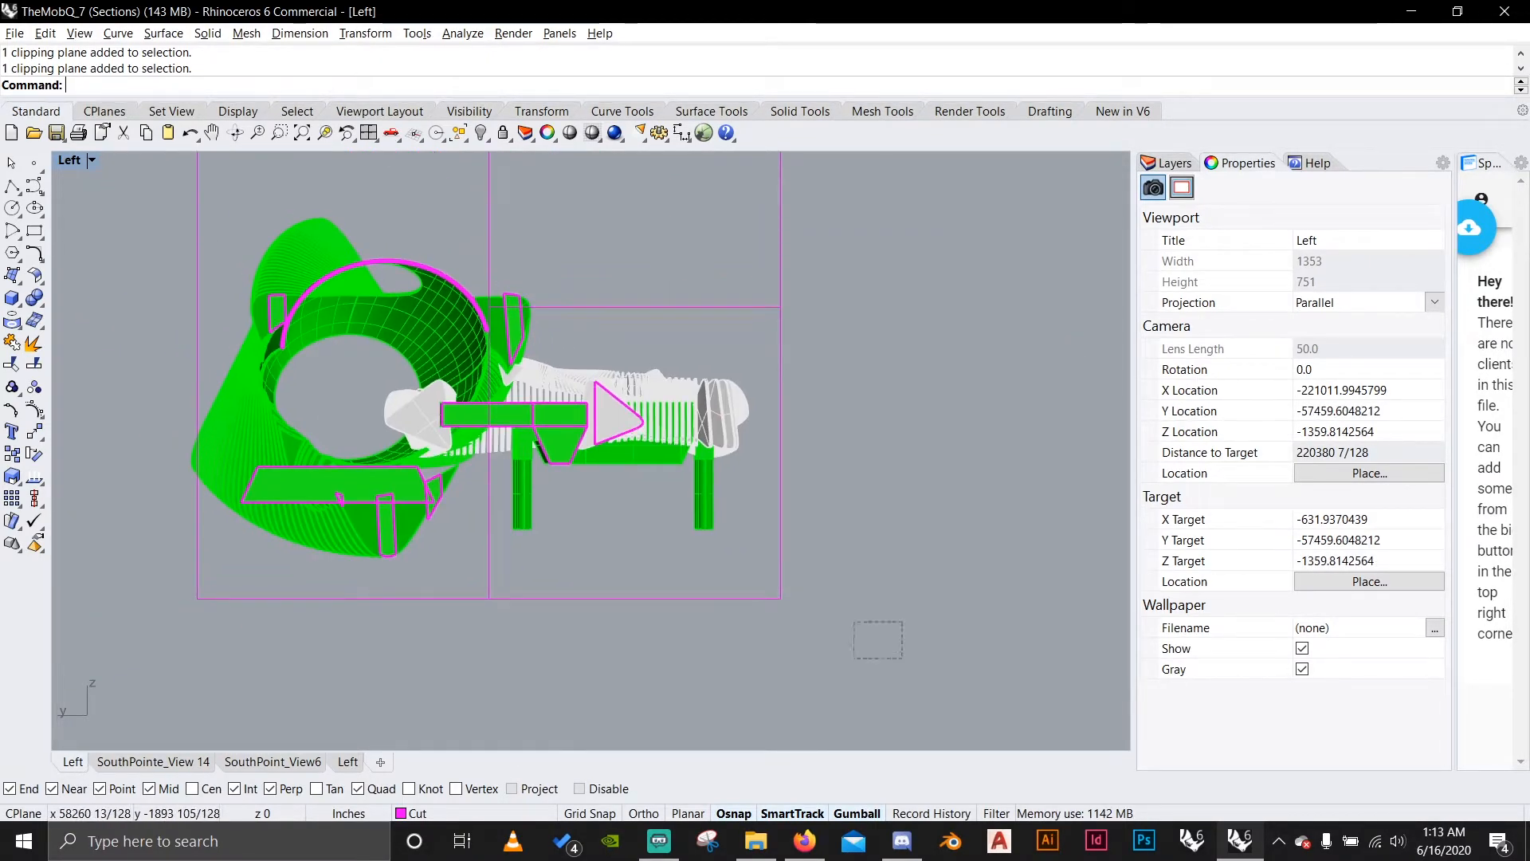
drag(854, 620, 526, 267)
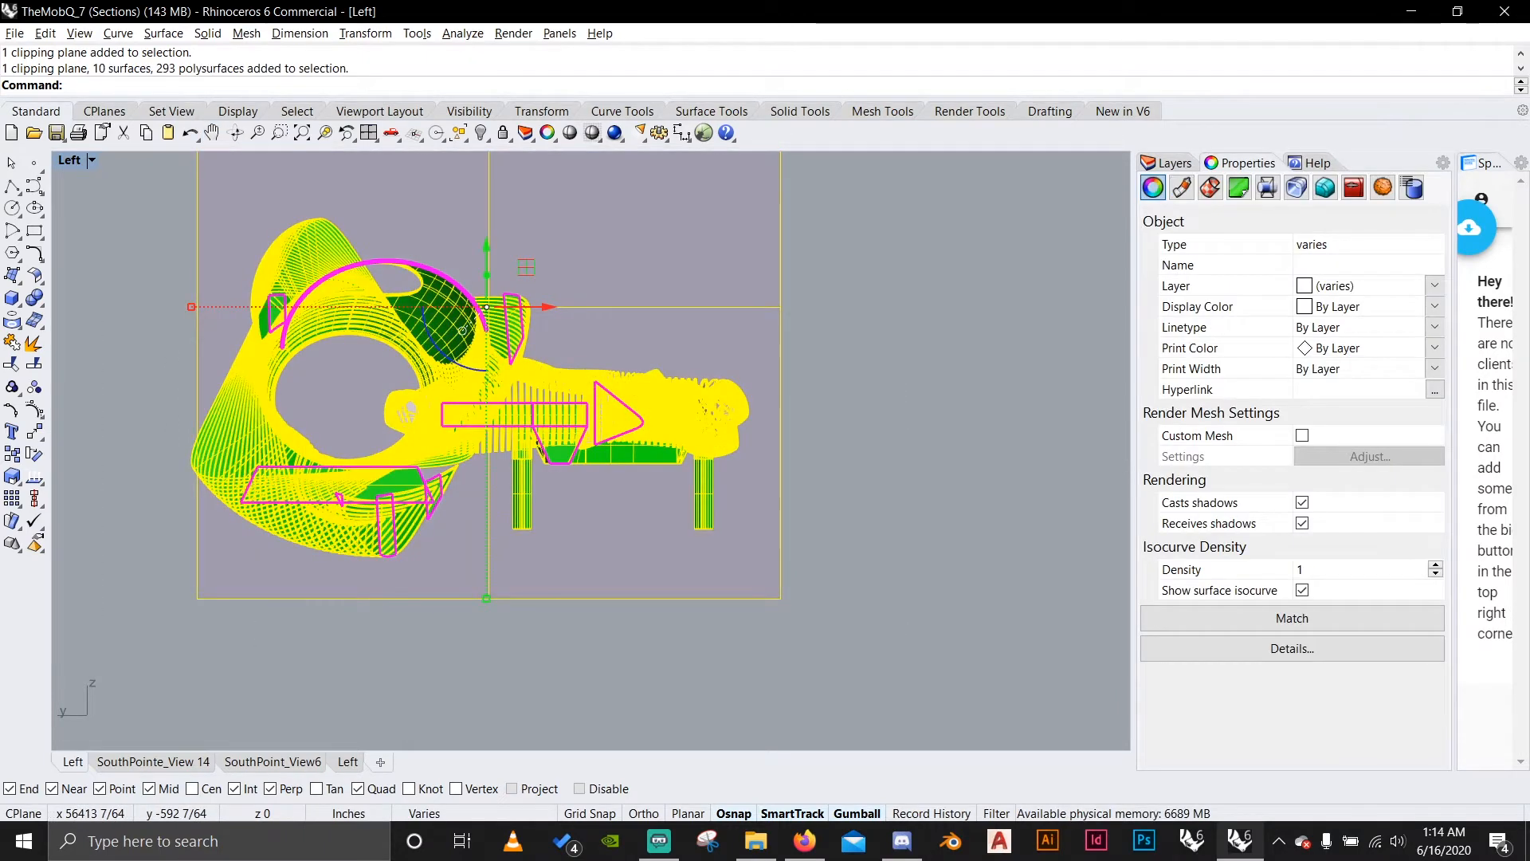
double_click(172, 110)
click(223, 188)
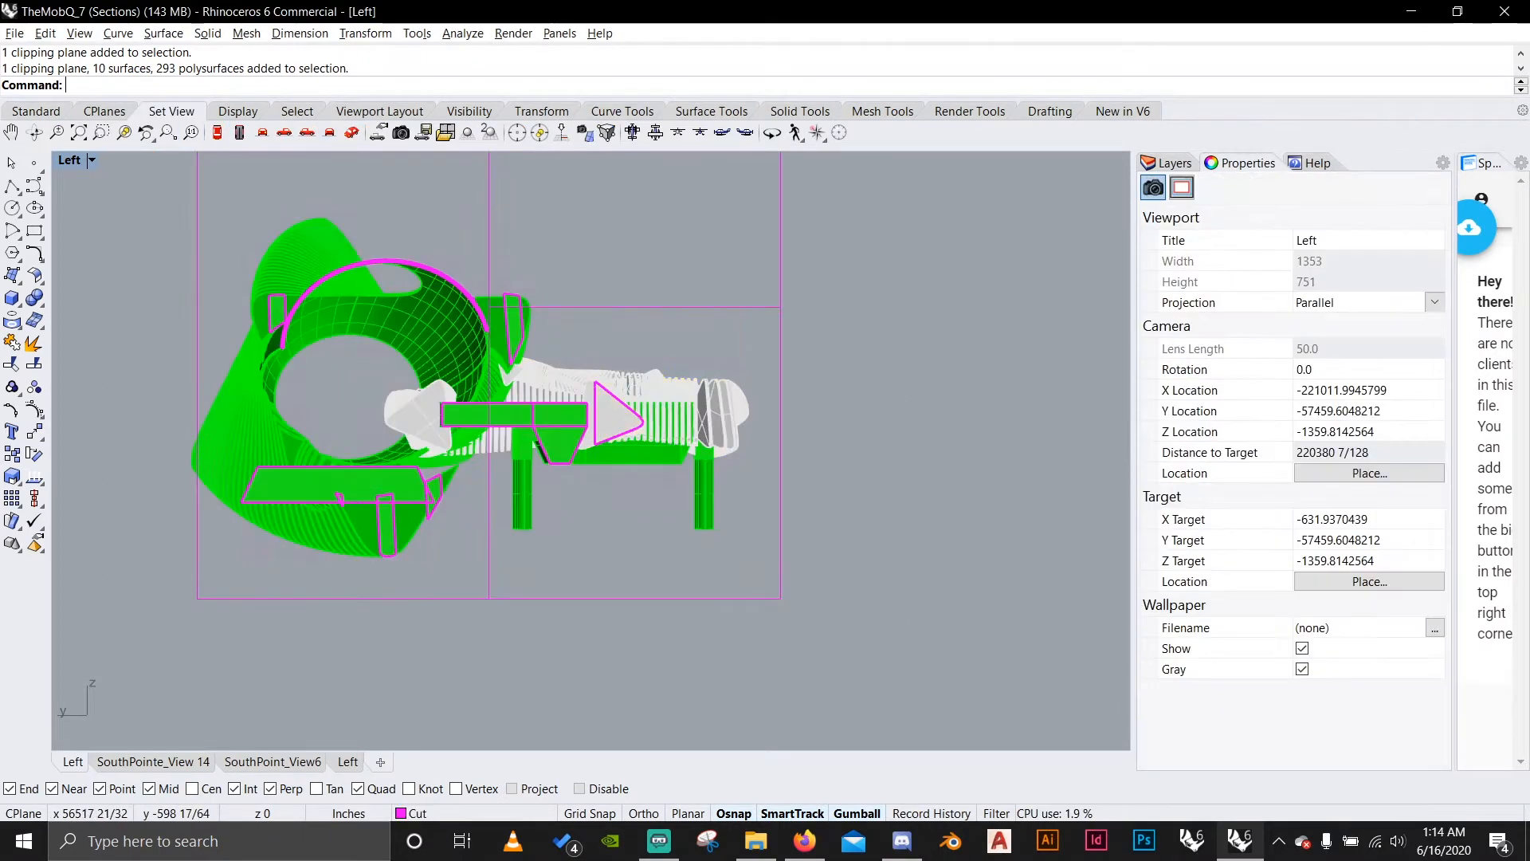
key(ctrl+z)
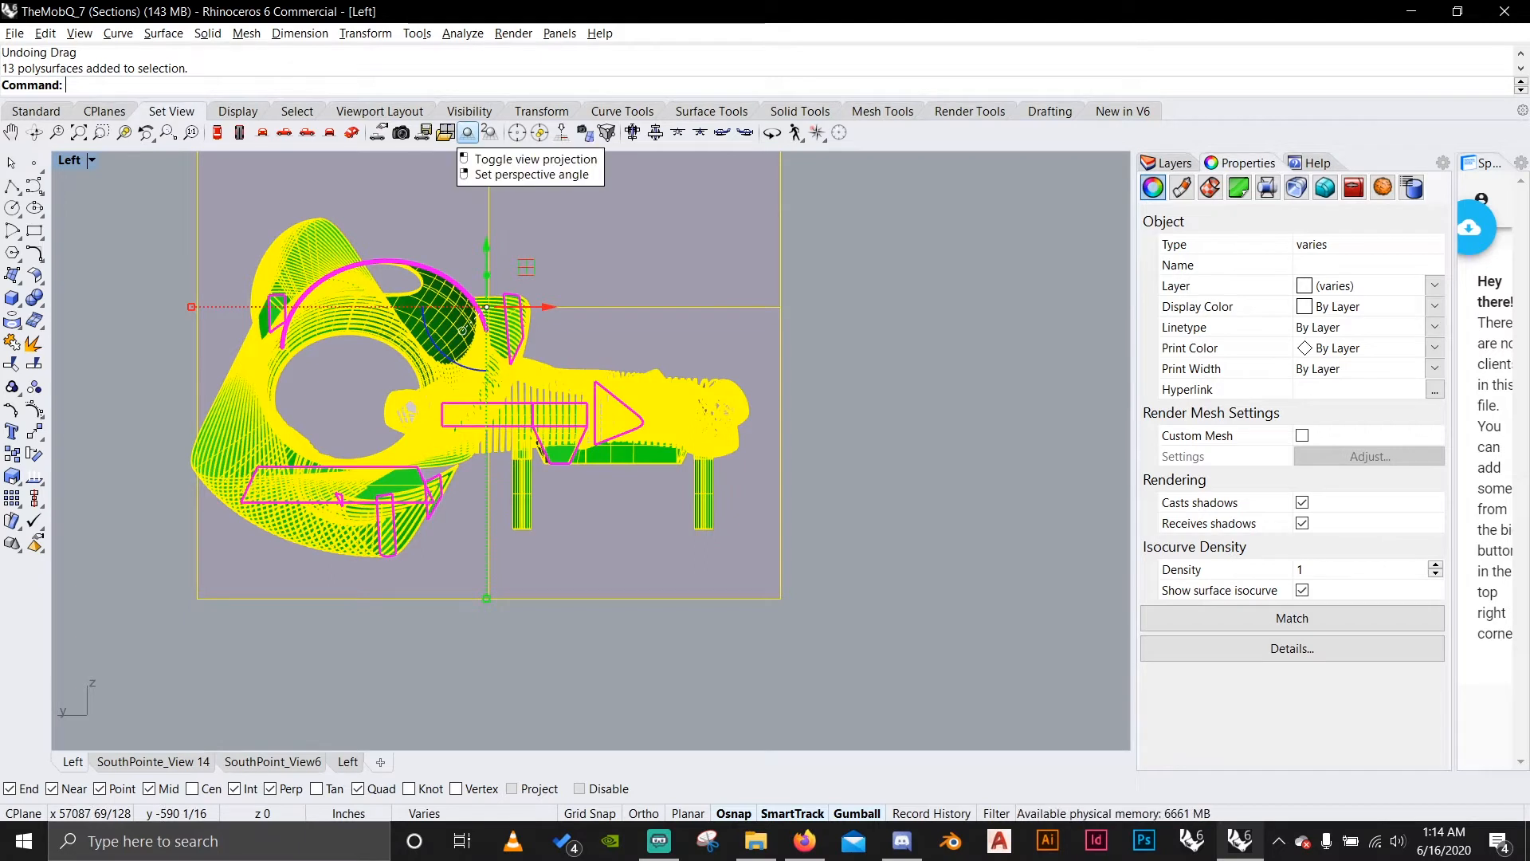
click(467, 132)
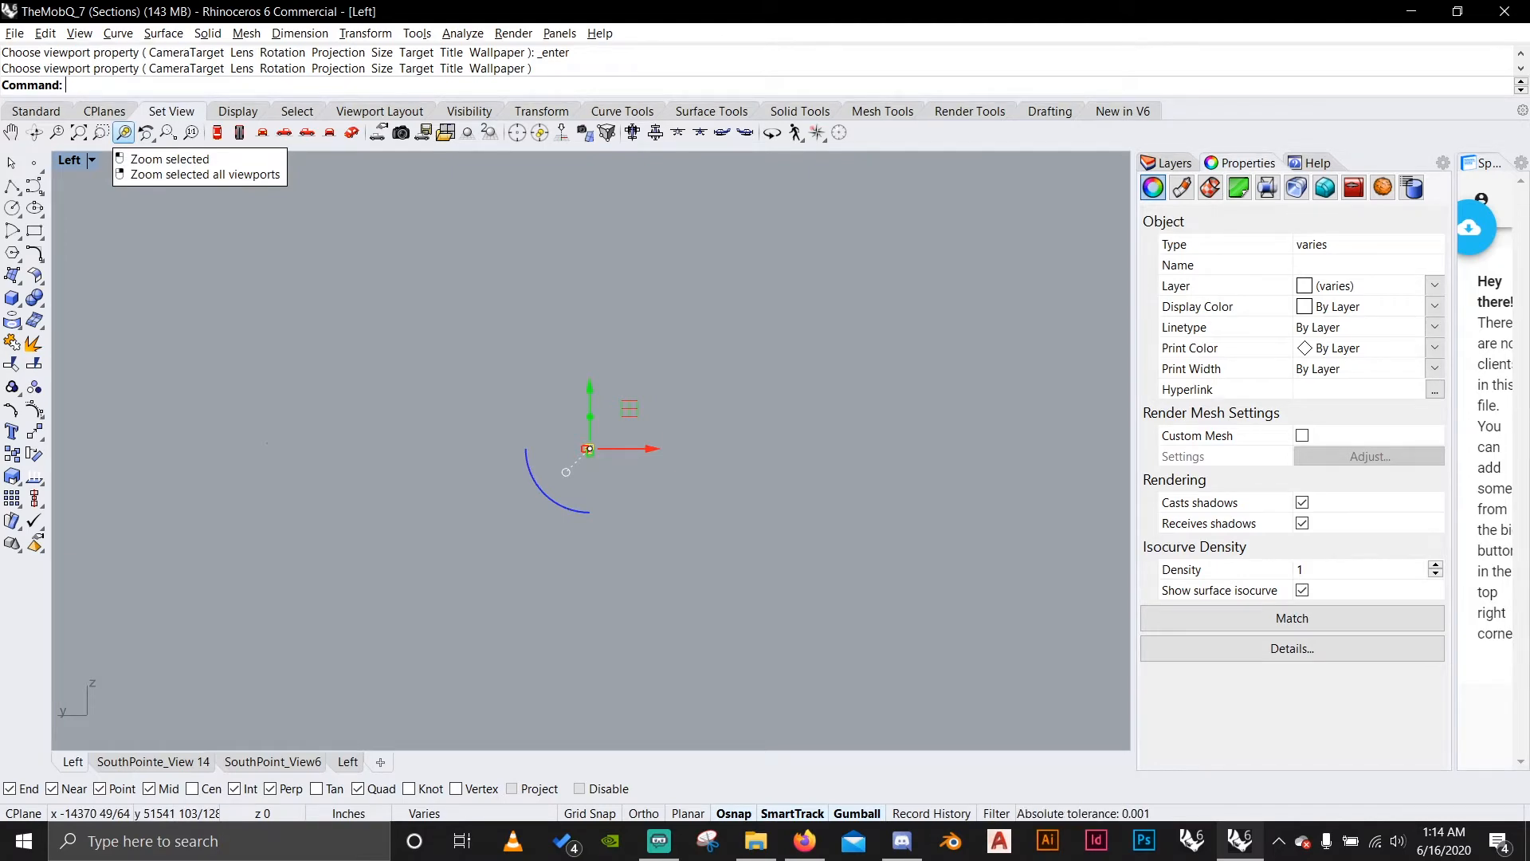
click(123, 132)
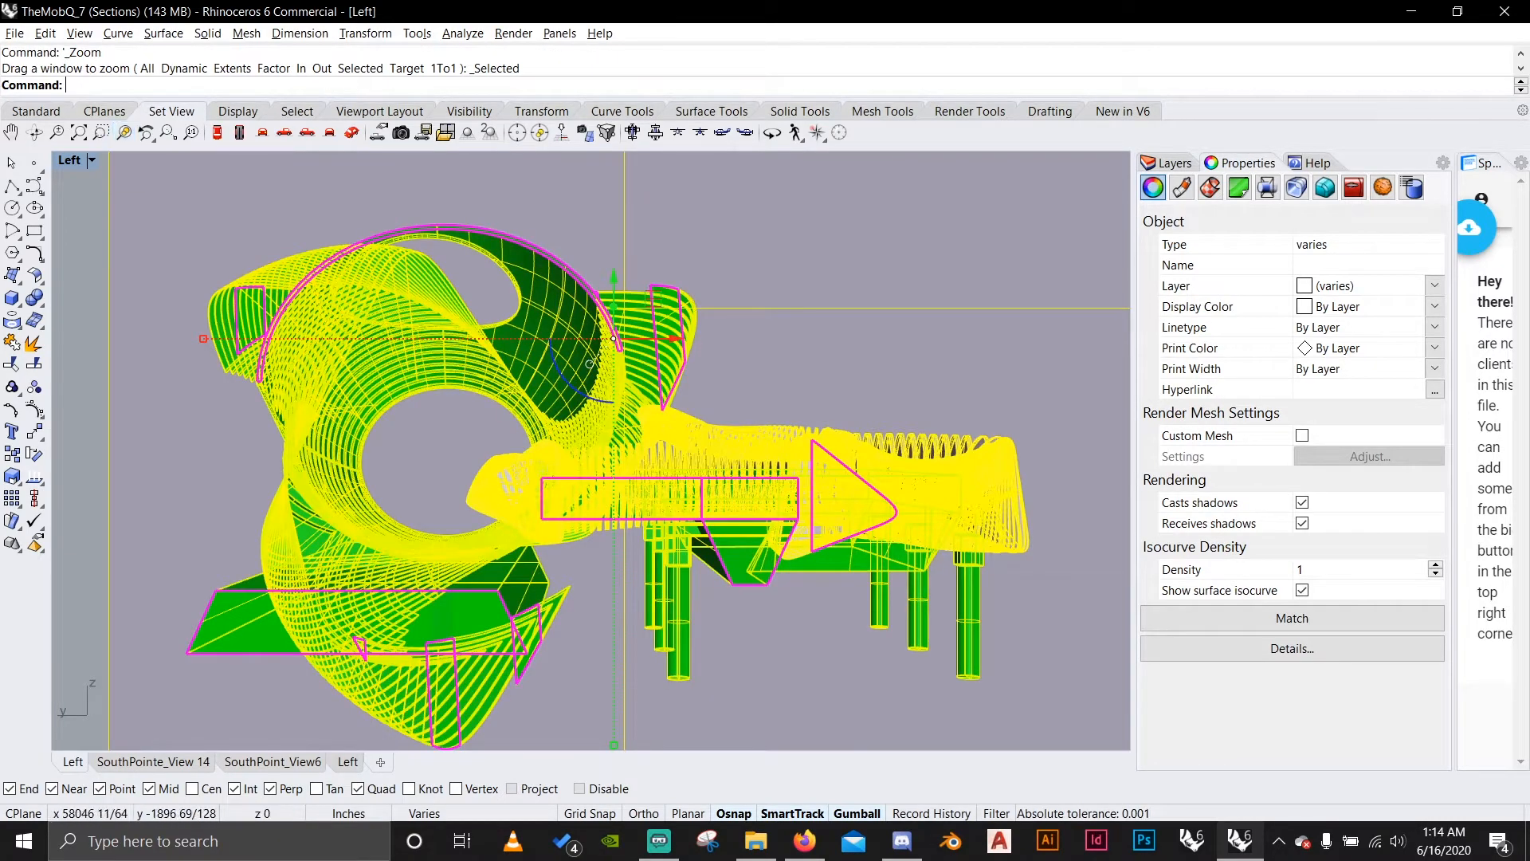
key(Escape)
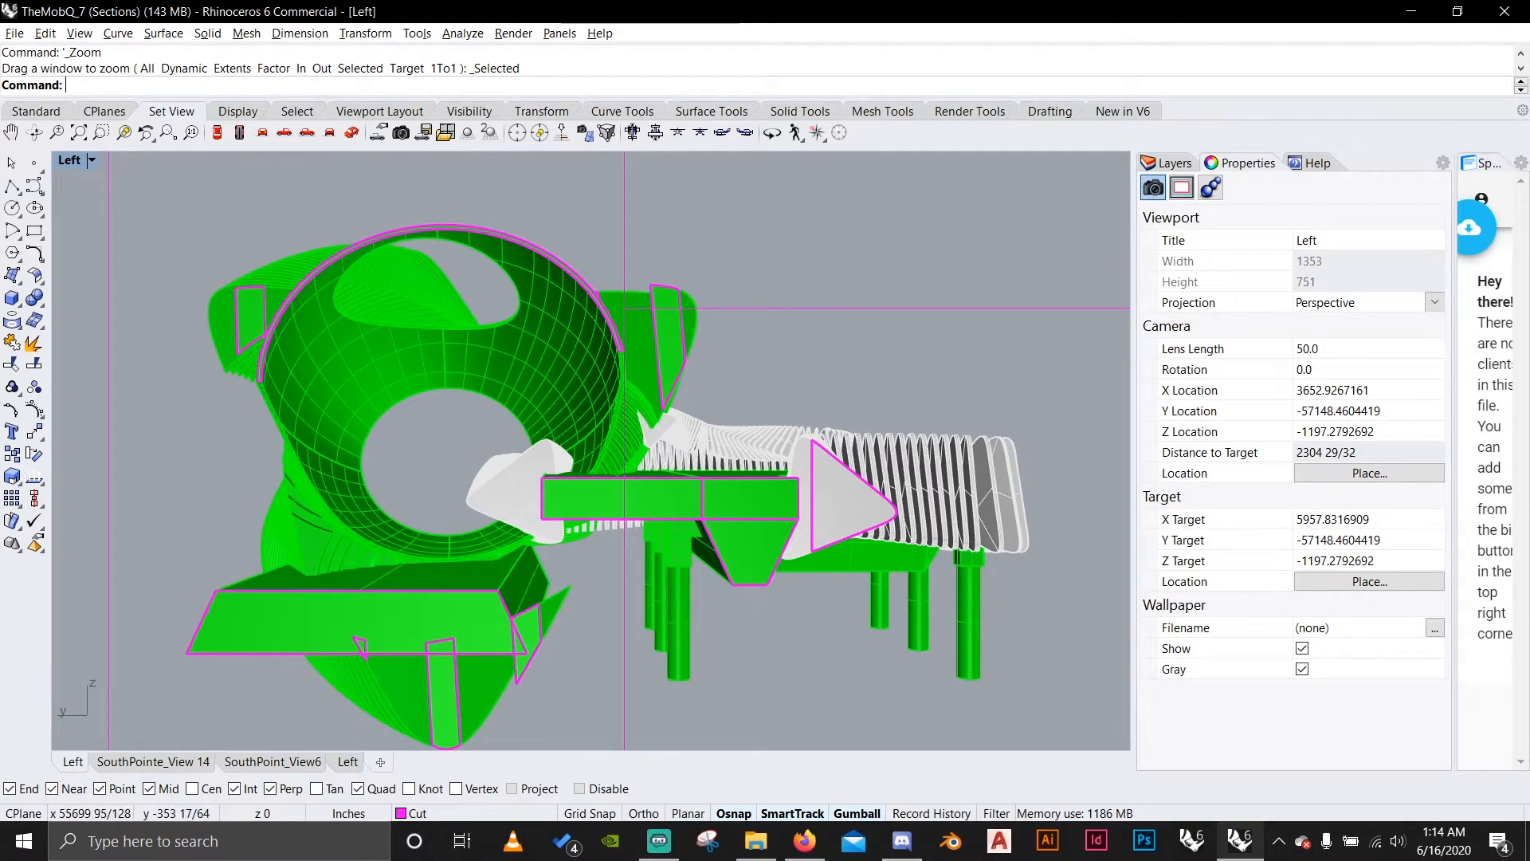
drag(1095, 731, 839, 591)
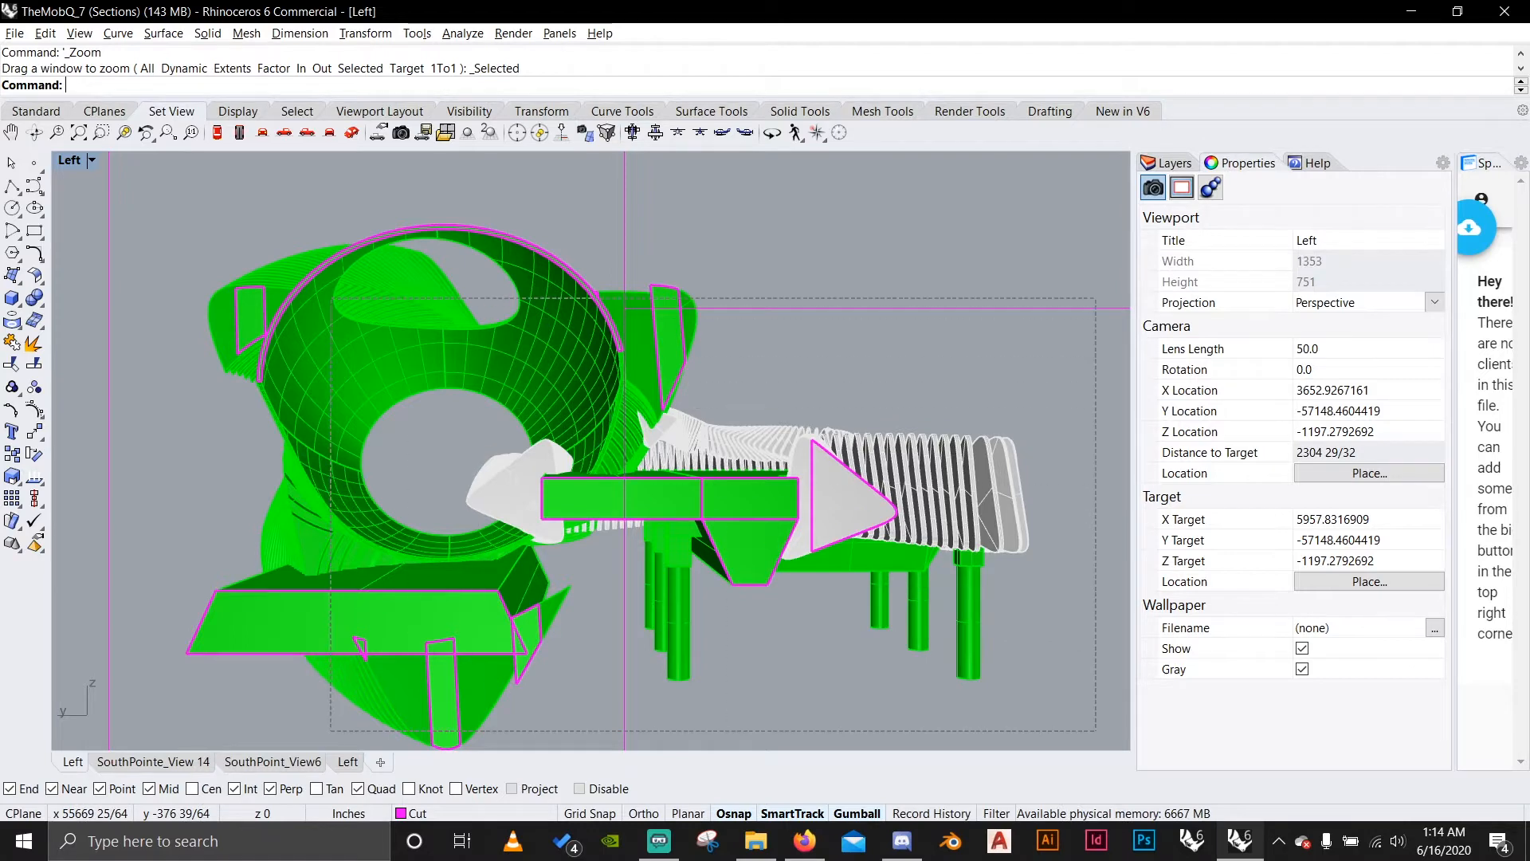
drag(330, 298, 331, 298)
drag(764, 579, 753, 568)
drag(753, 568, 705, 524)
key(ctrl+z)
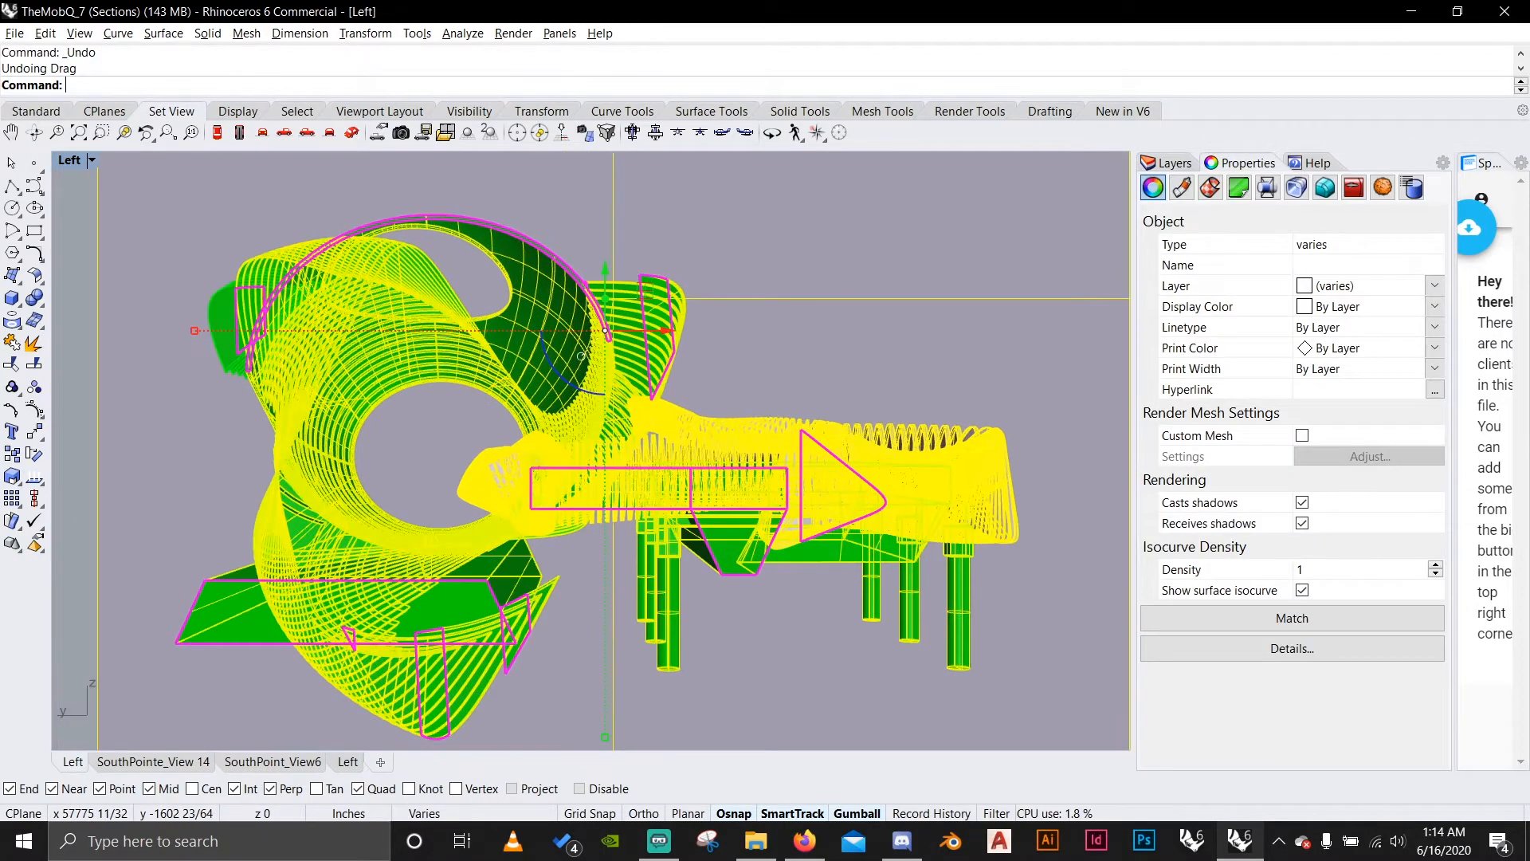
key(Escape)
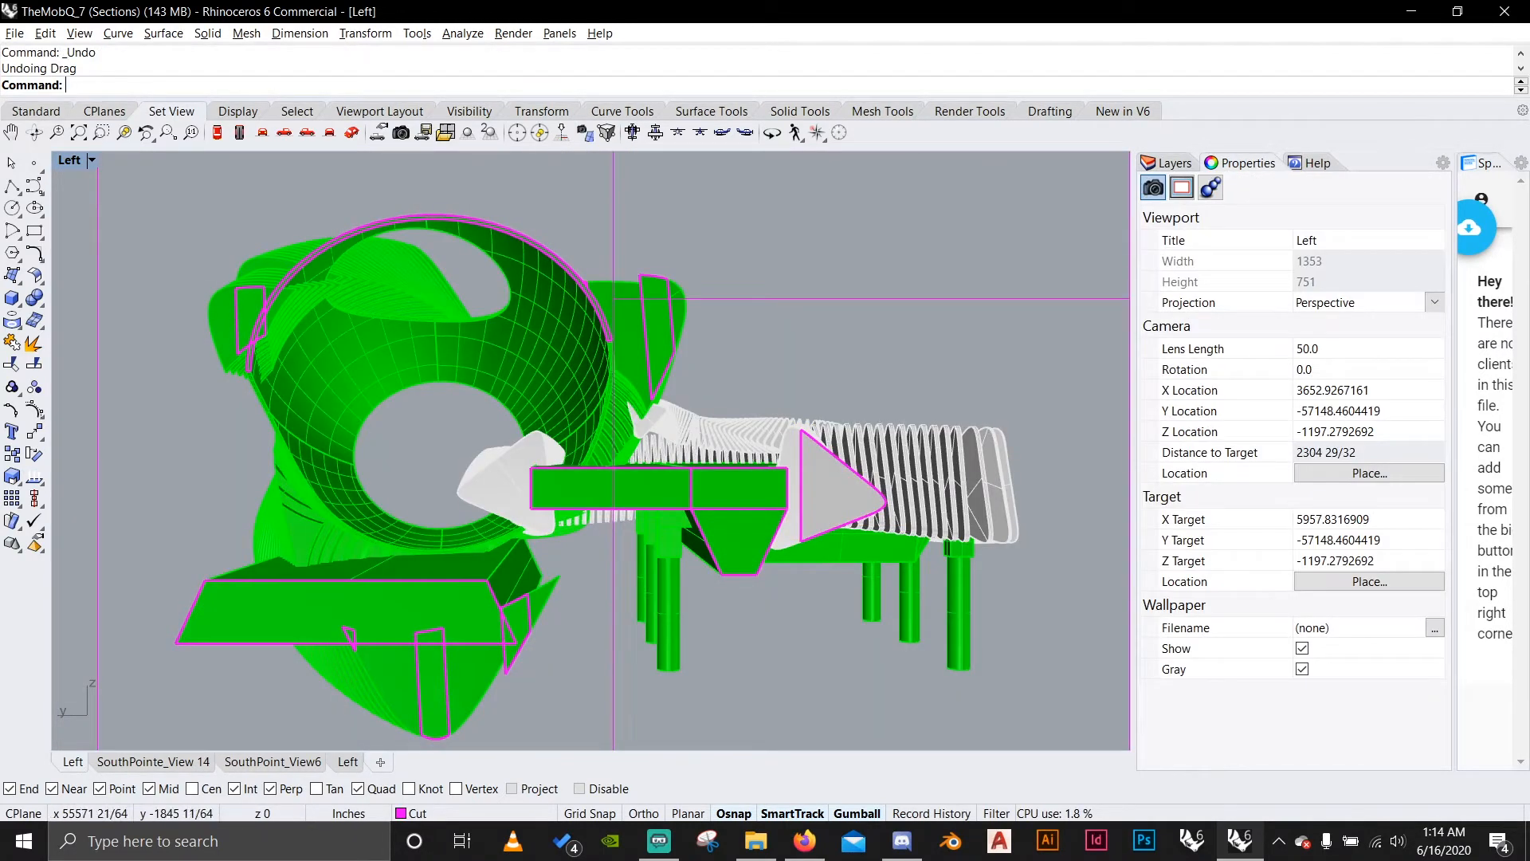
Hide the Orifinal layer under TwistedMobQ and show it again to check which geometry it holds.
click(1169, 163)
scroll(1283, 478, up, 5)
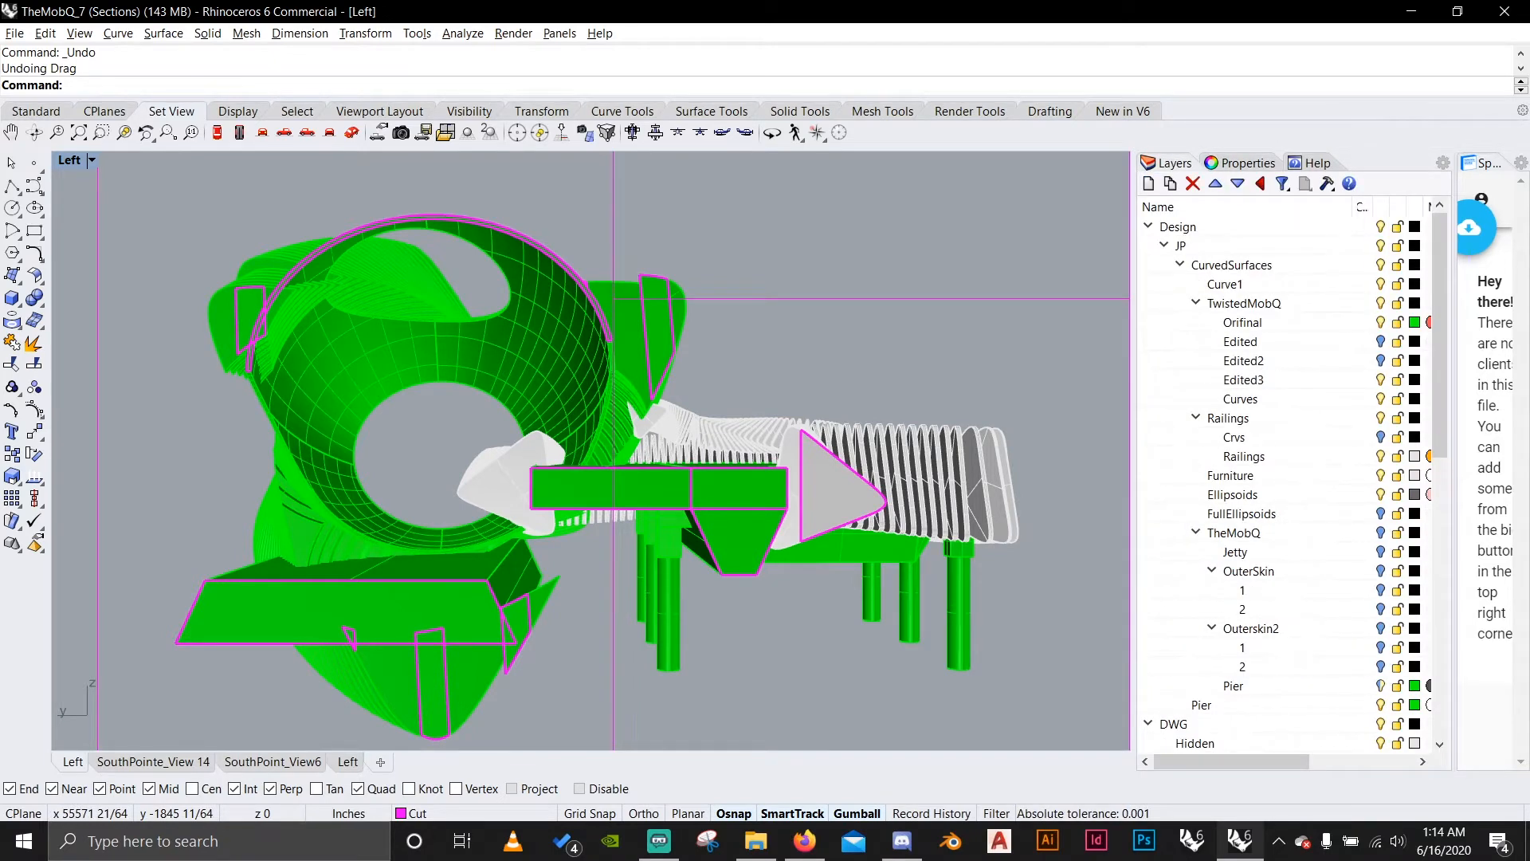
click(1381, 323)
click(1381, 323)
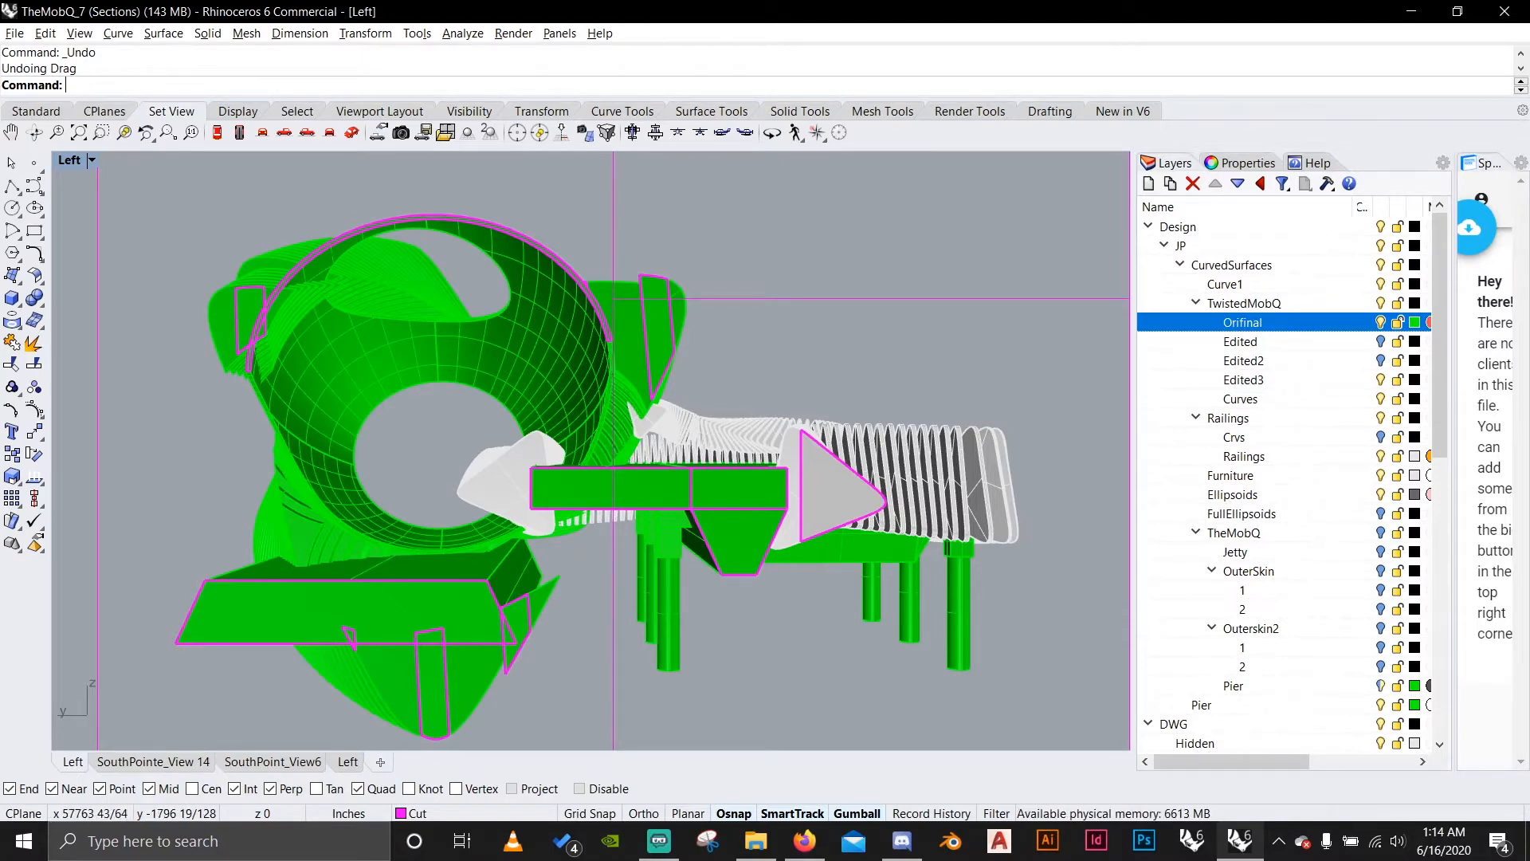
click(307, 518)
click(295, 526)
click(245, 554)
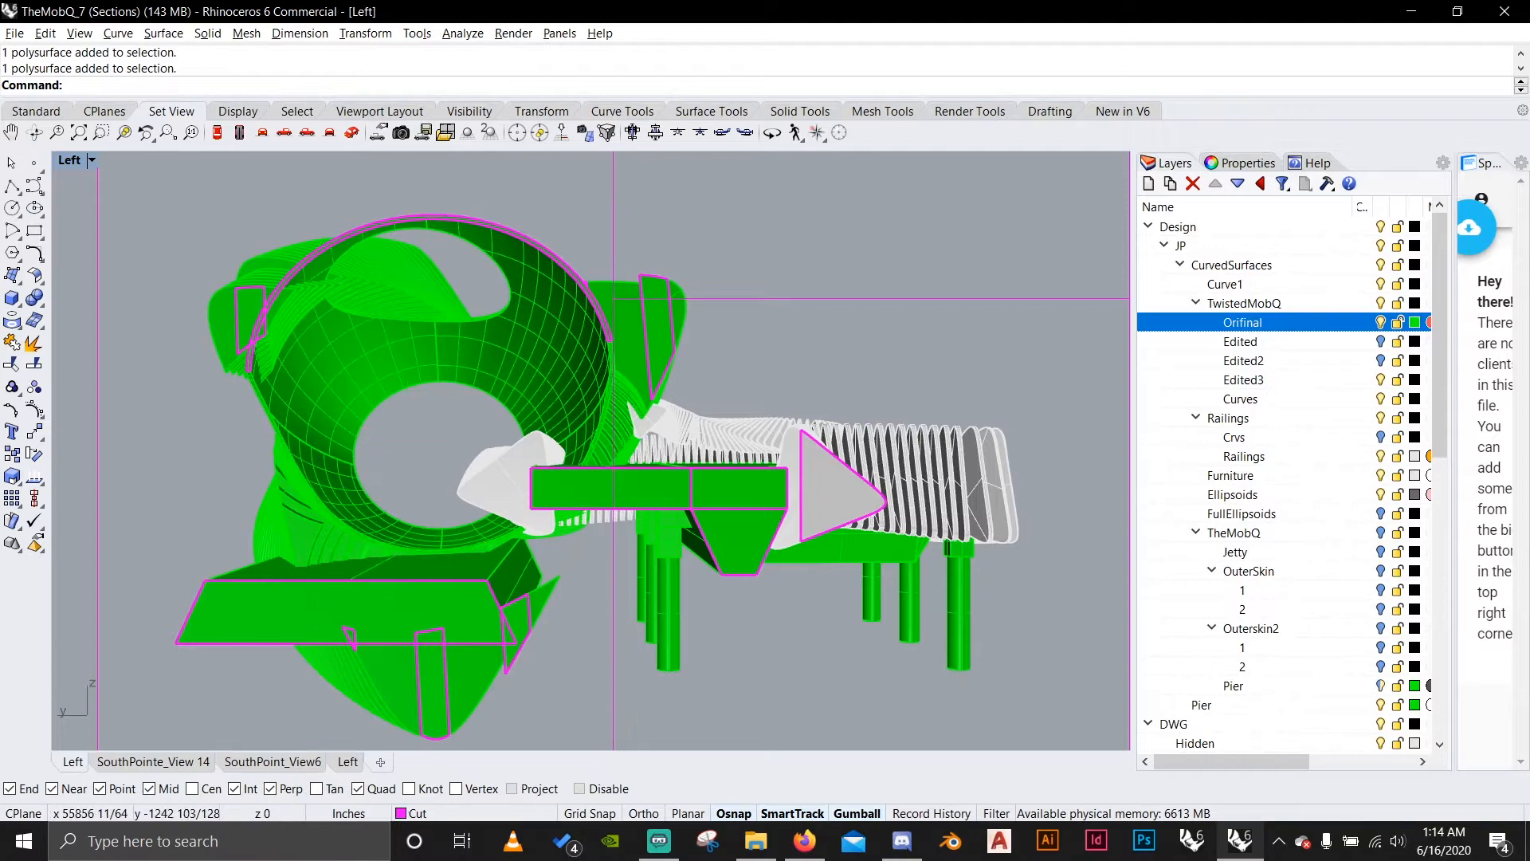
click(1381, 322)
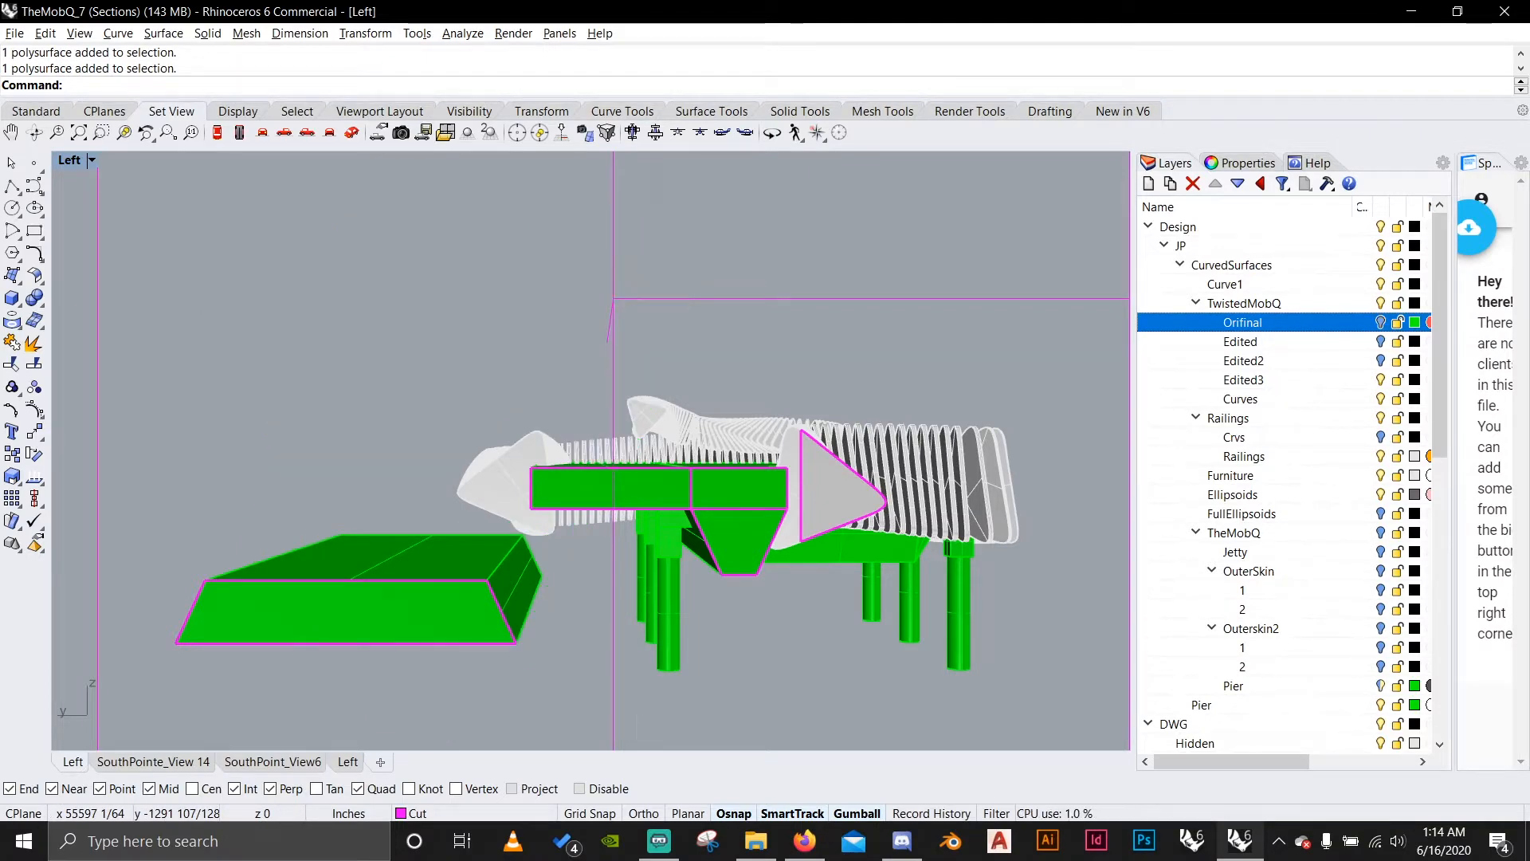
click(1381, 322)
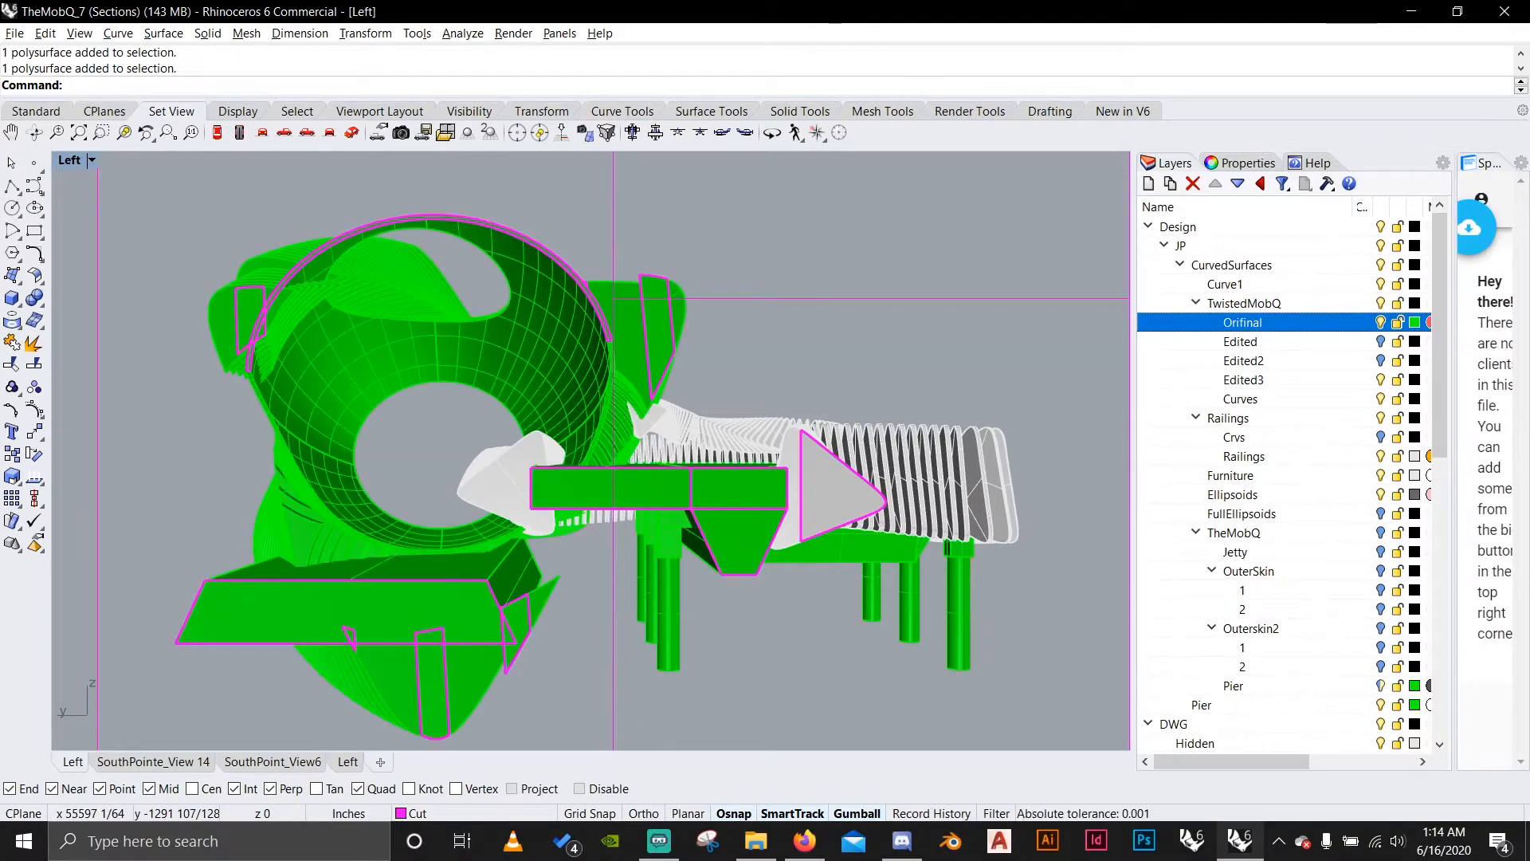
Hide and show the Railings and Furniture layers in turn to check which objects belong to each.
click(1381, 456)
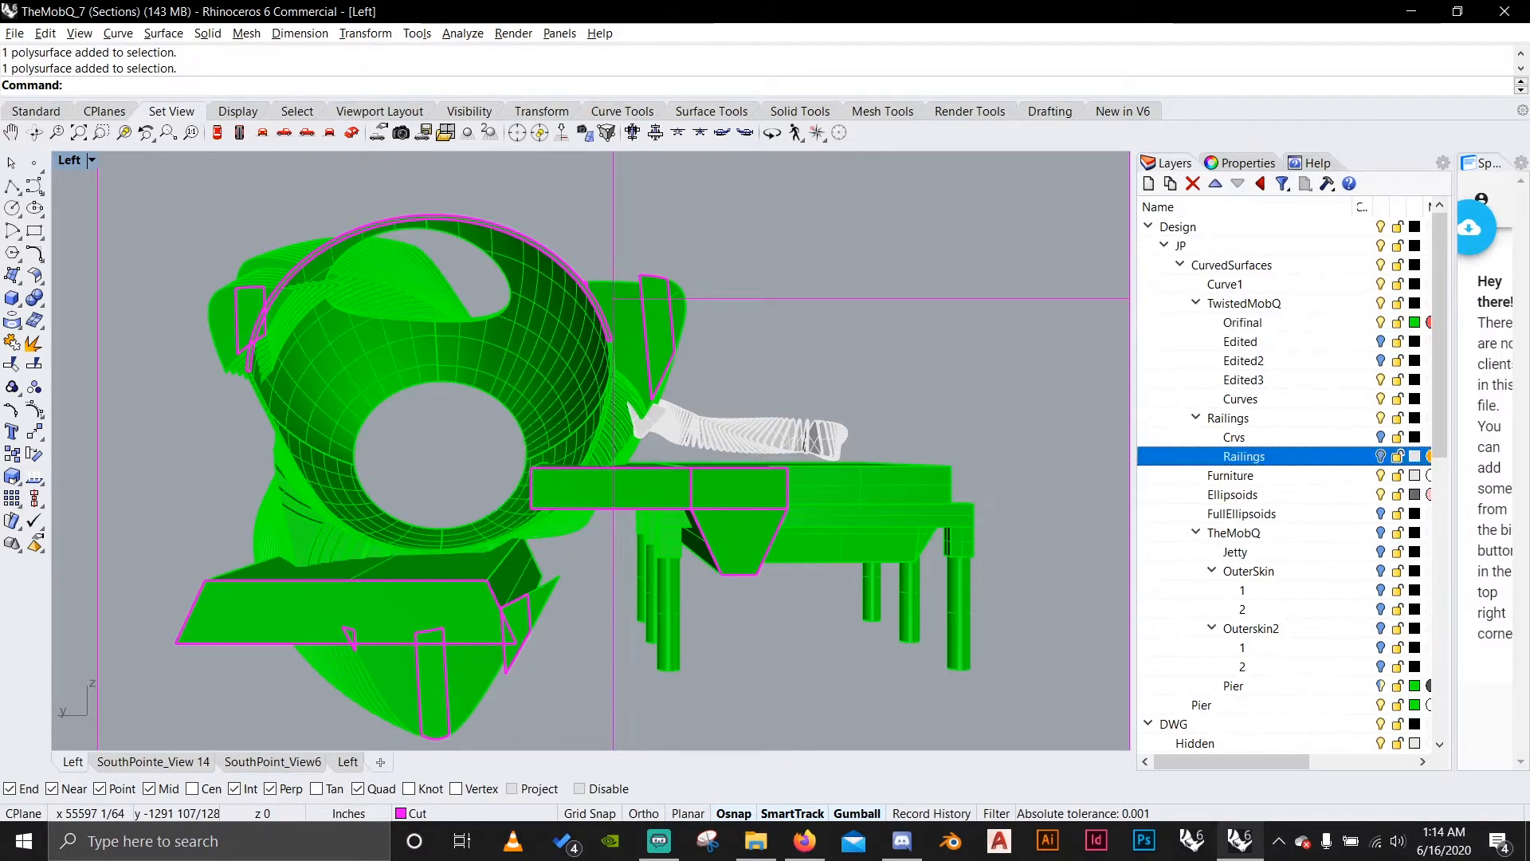
click(1381, 456)
click(1381, 457)
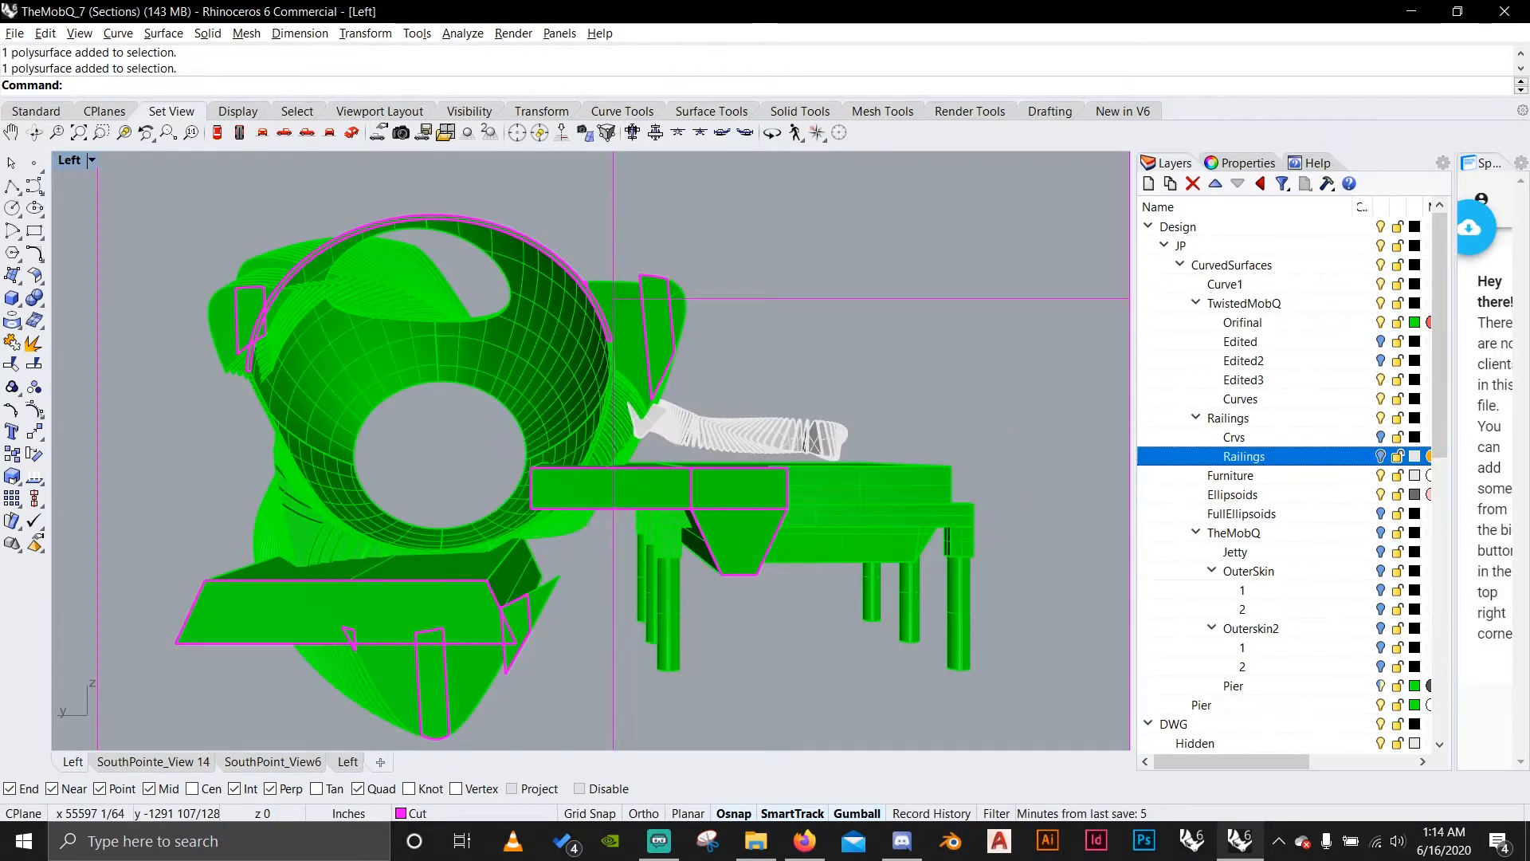
click(1382, 456)
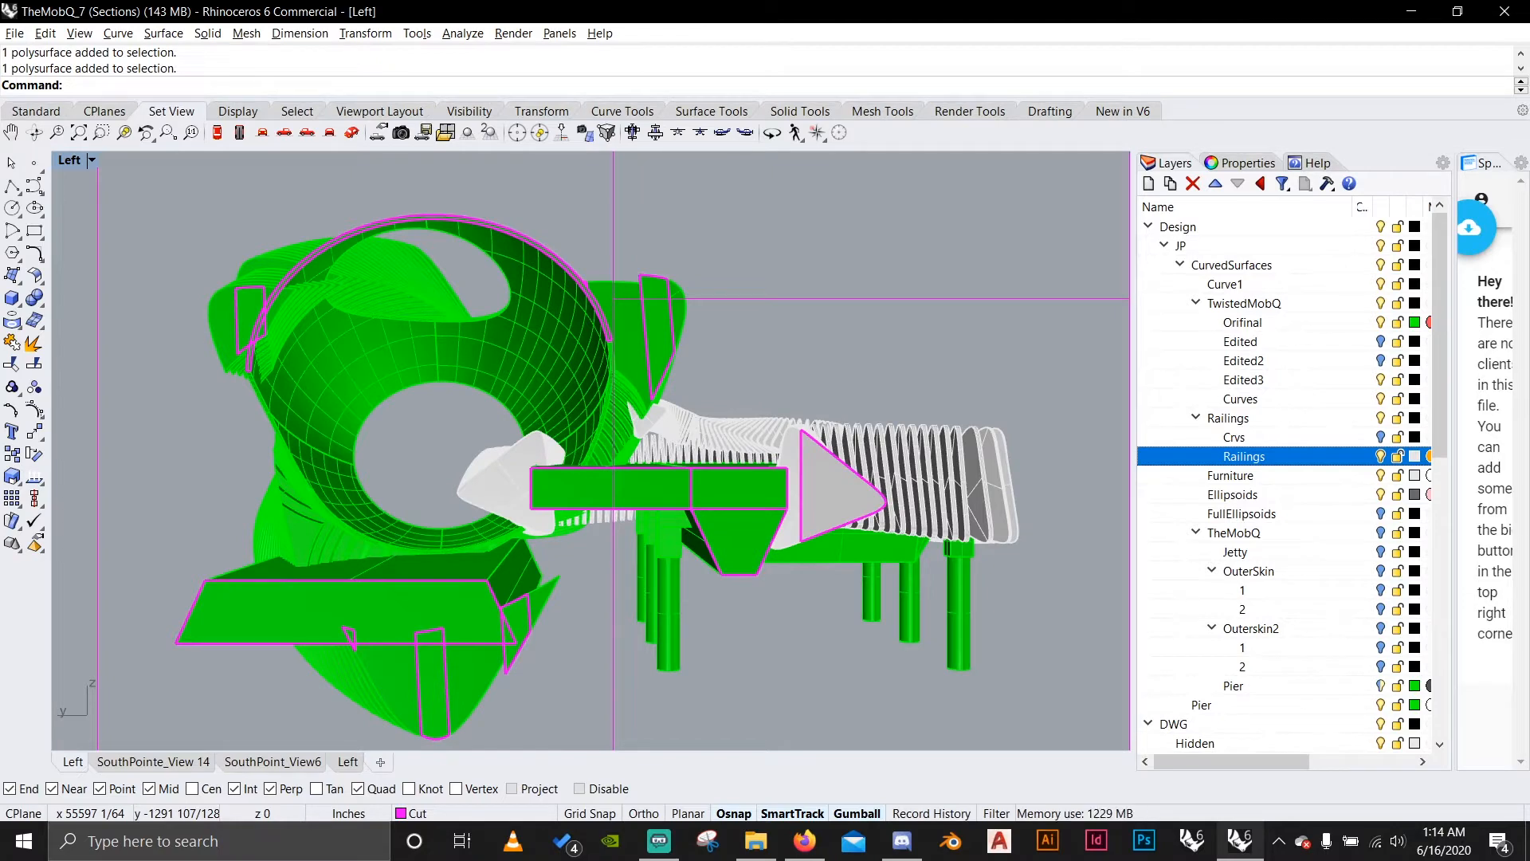
click(1381, 476)
click(1381, 475)
Inspect the layer colours of Furniture and Railings, keeping both as they are.
click(1414, 476)
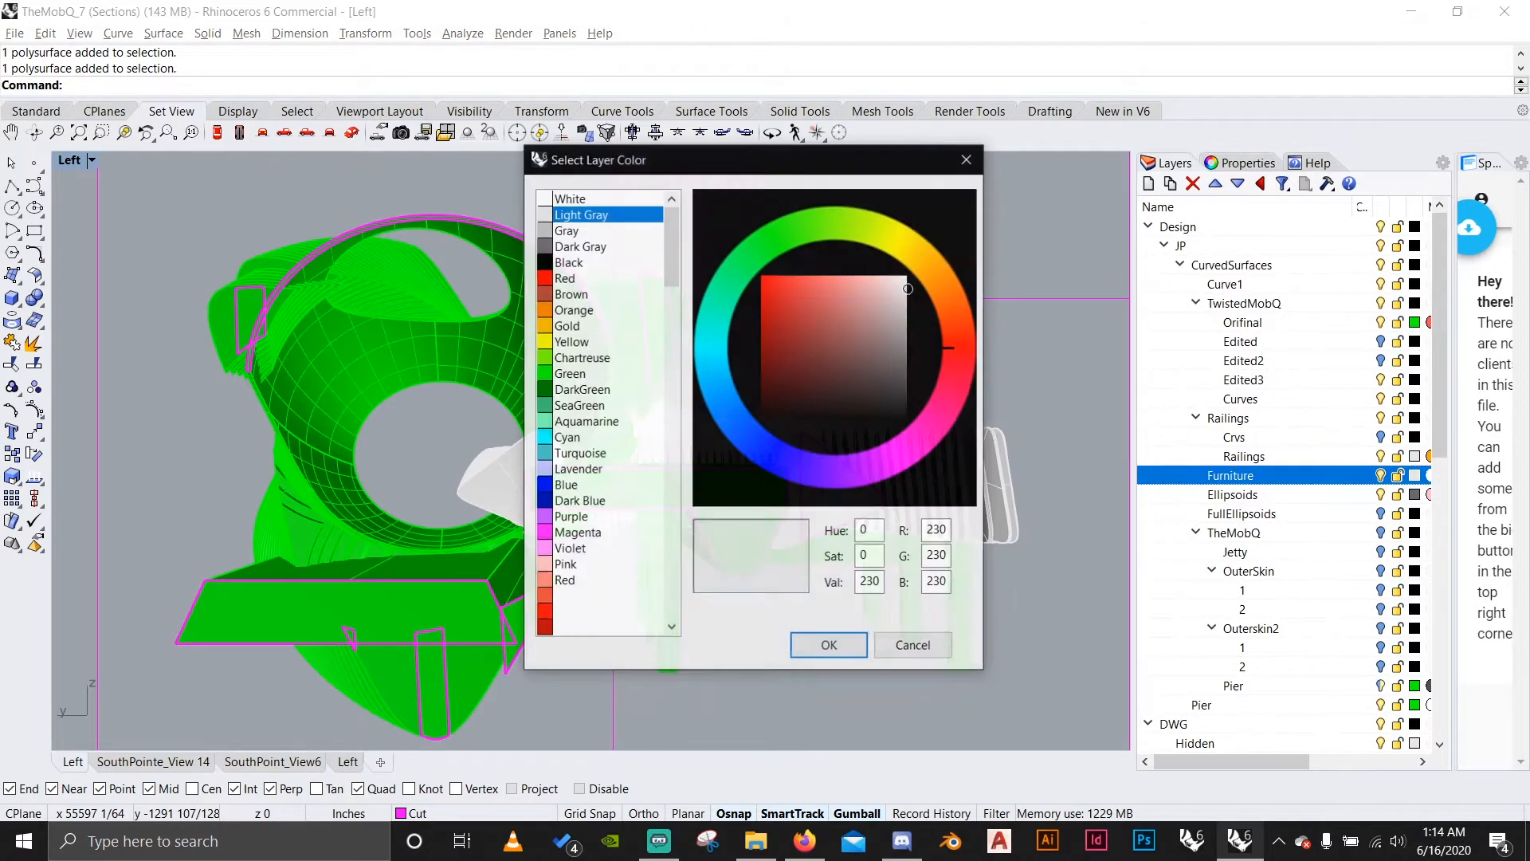
click(829, 645)
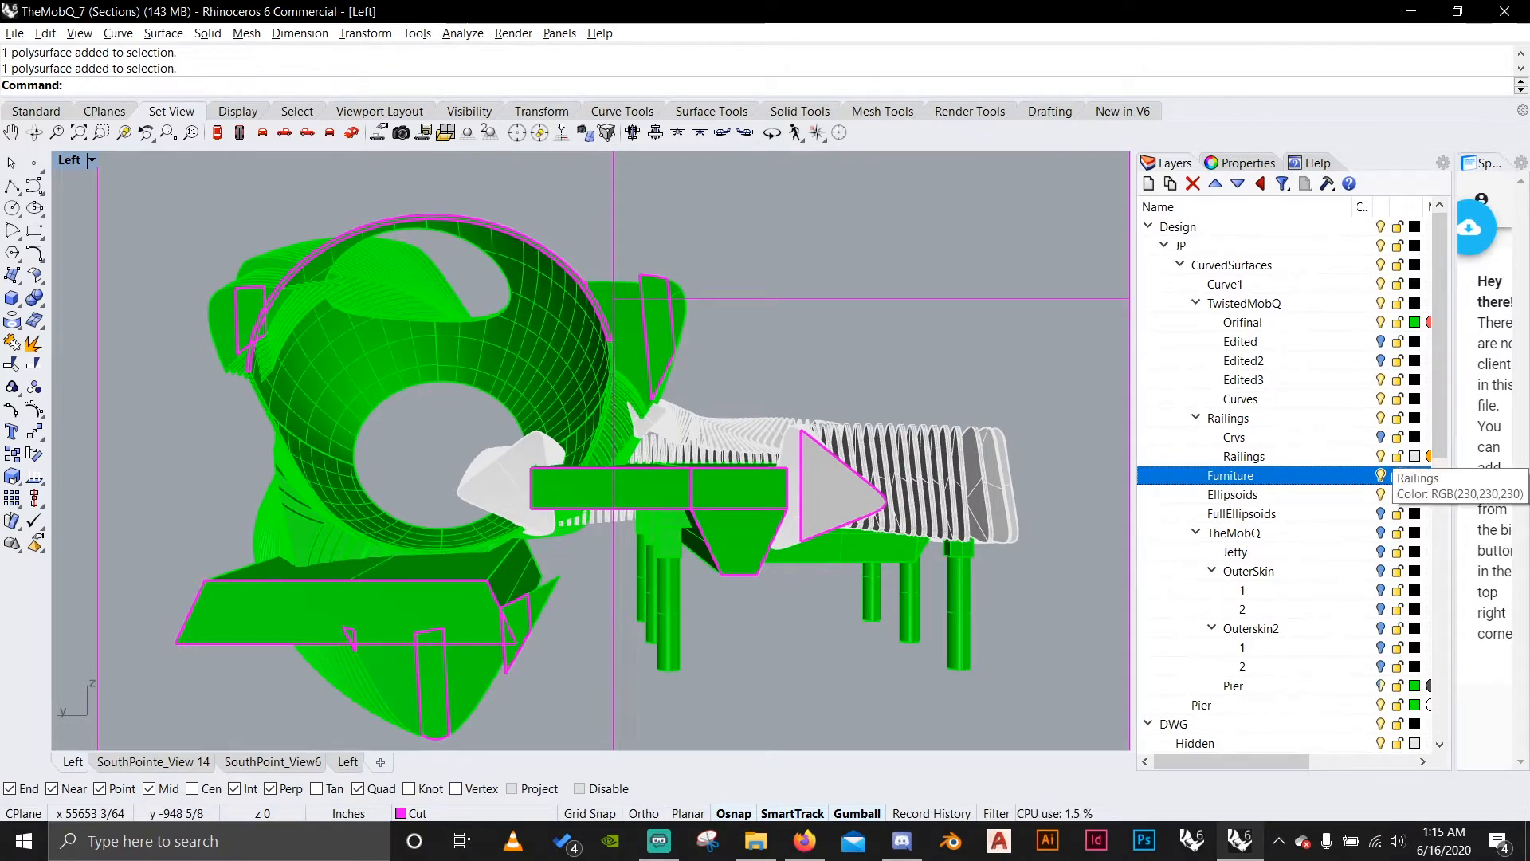
click(1414, 456)
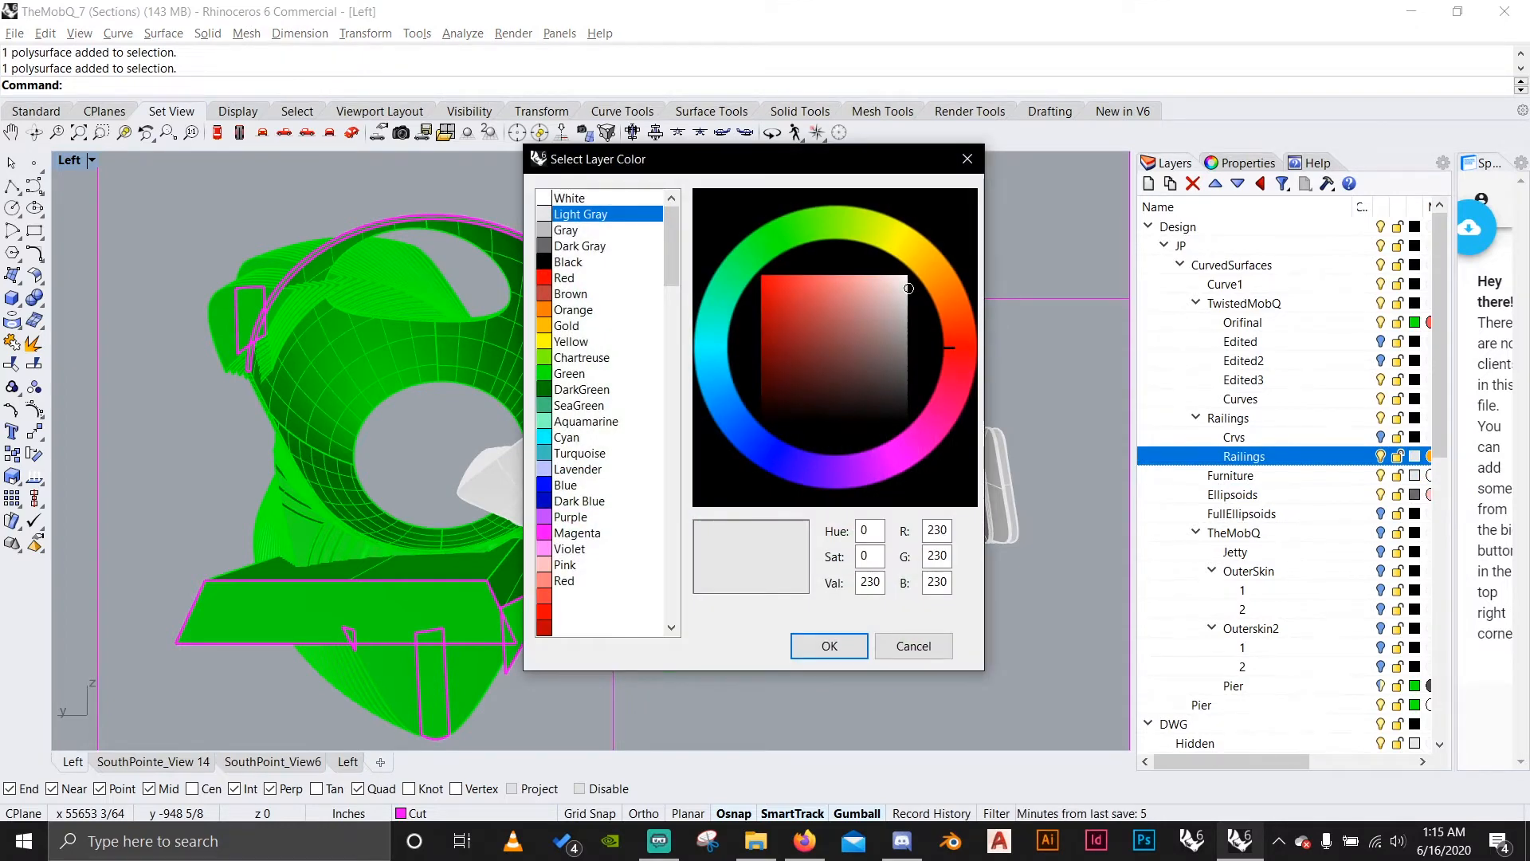
click(967, 158)
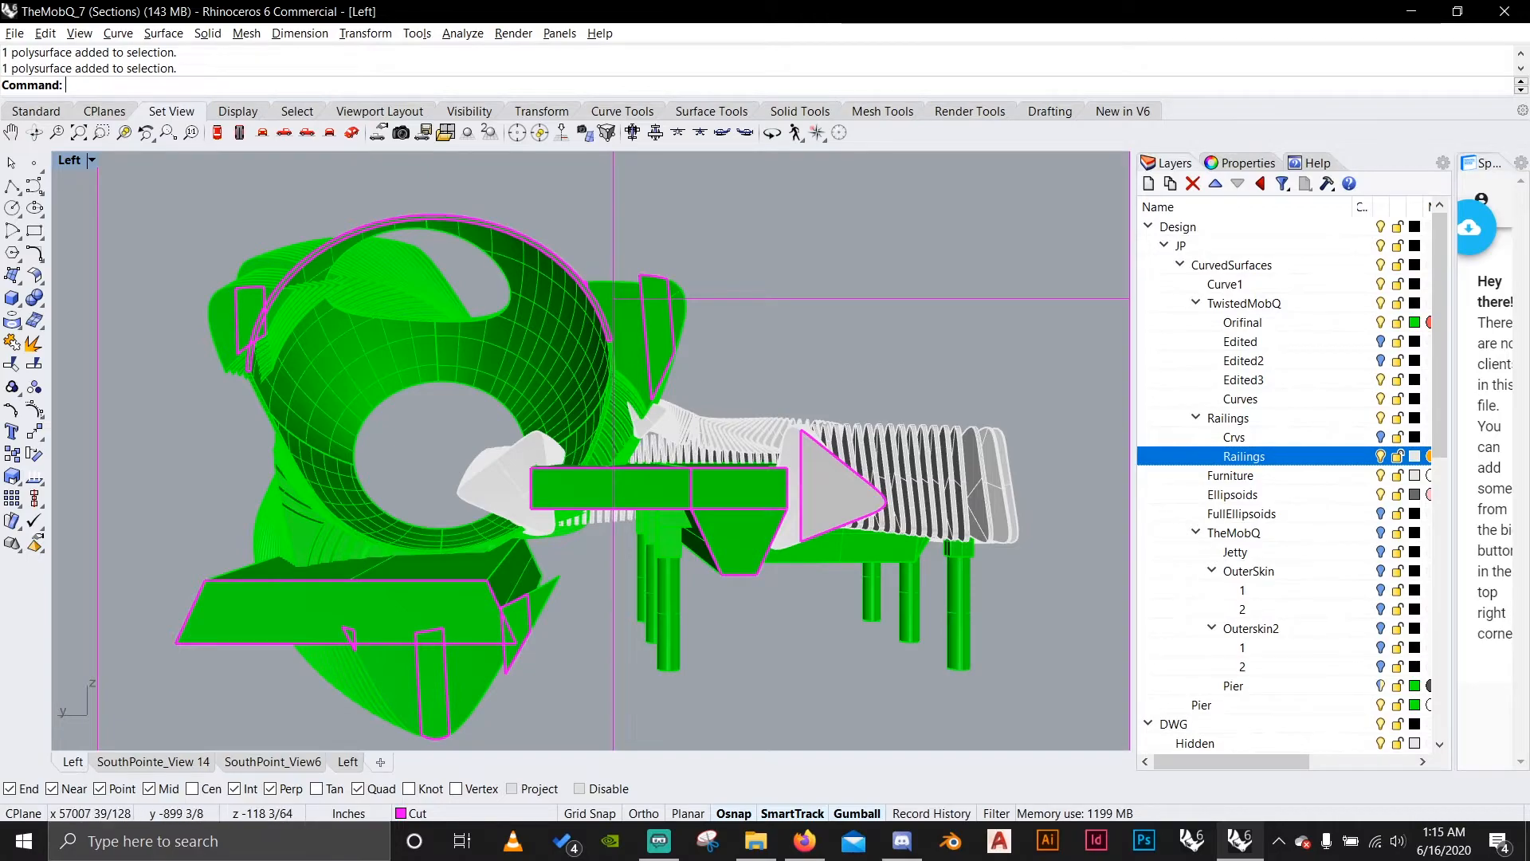
Select the smooth inner shell with the round opening and try to ungroup it.
click(510, 351)
key(Escape)
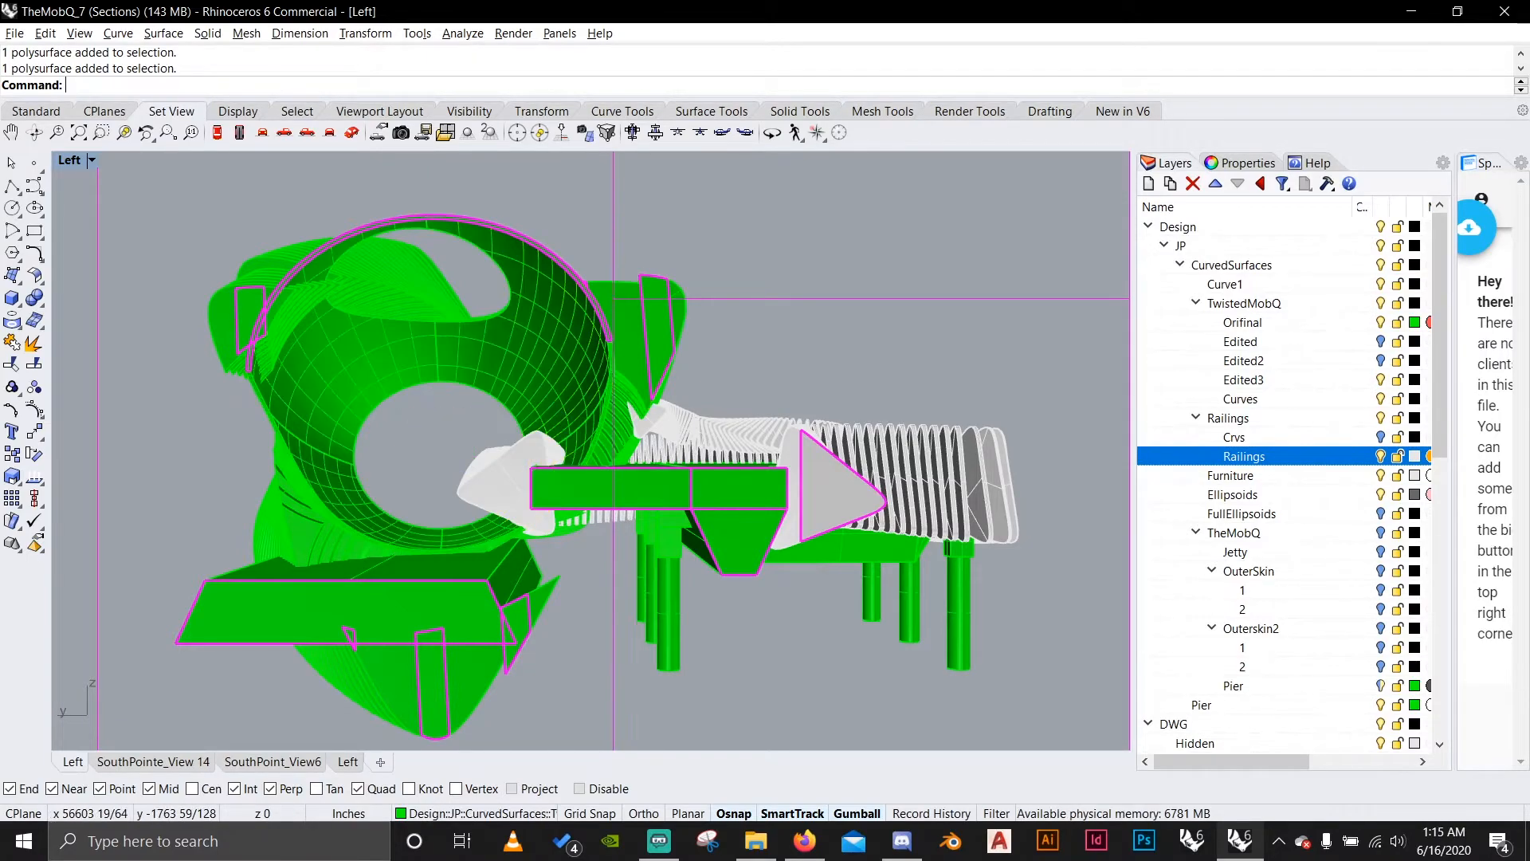
right_drag(510, 351, 511, 319)
click(510, 422)
scroll(518, 414, up, 4)
right_drag(518, 414, 550, 518)
text(ungroup)
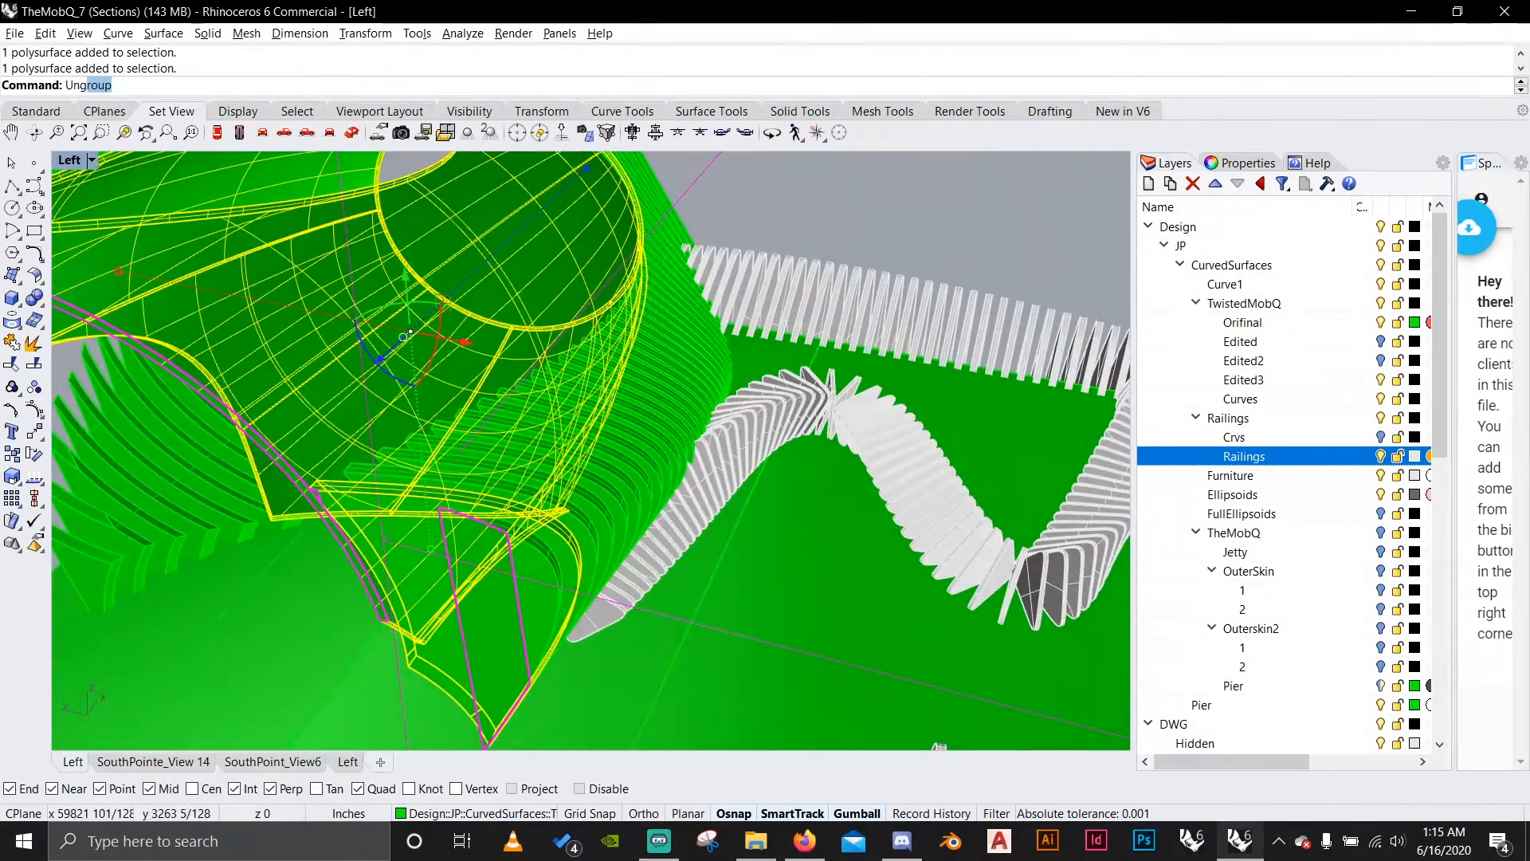
key(Return)
key(Escape)
click(478, 319)
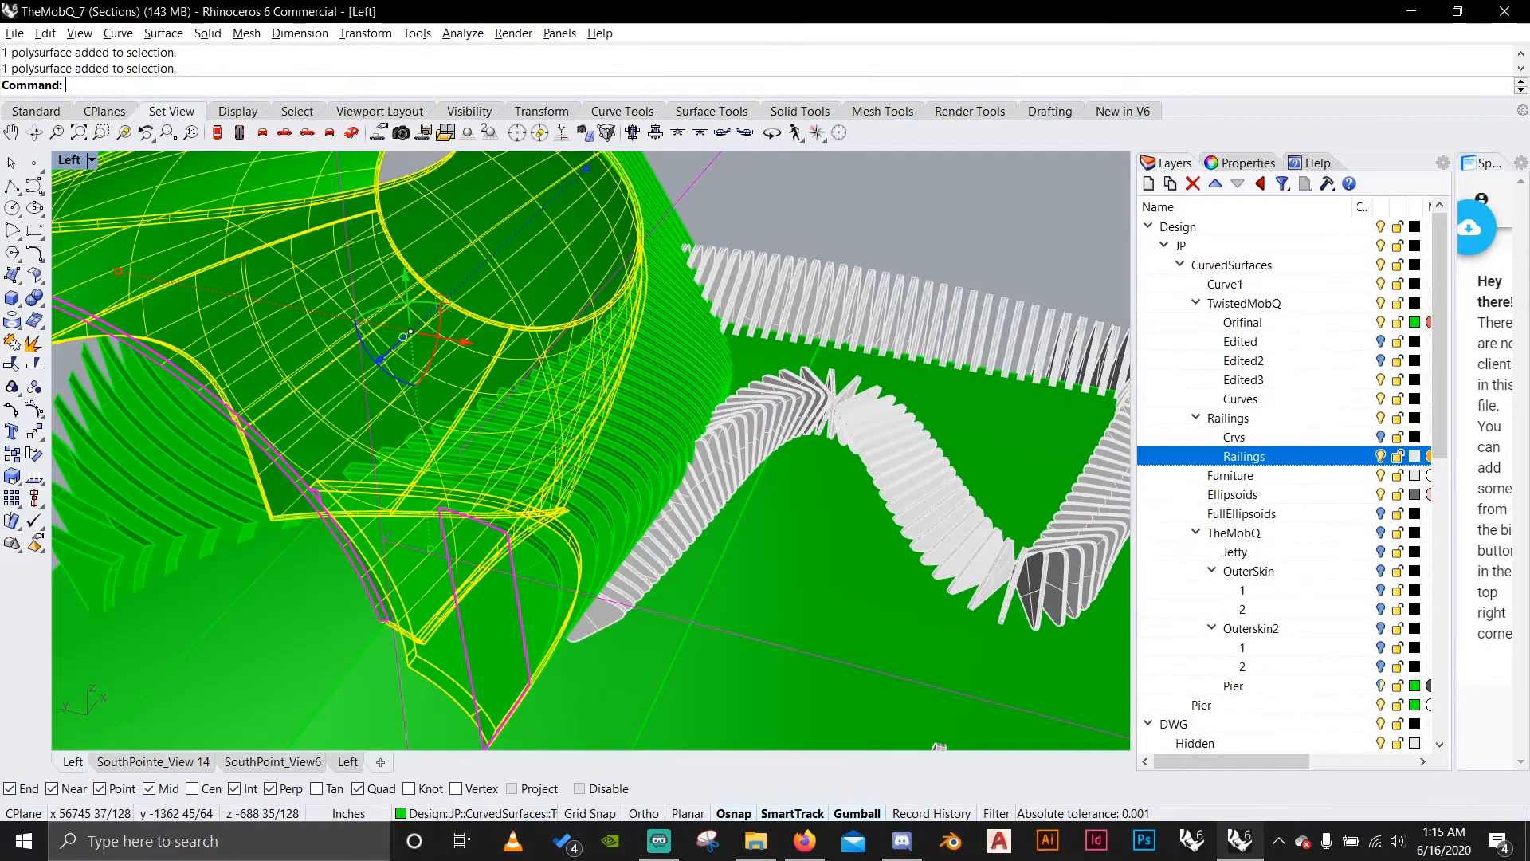
Look through the layer list for the DWG drawing layers and hide the selected inner shell.
scroll(478, 319, down, 4)
right_drag(478, 335, 502, 398)
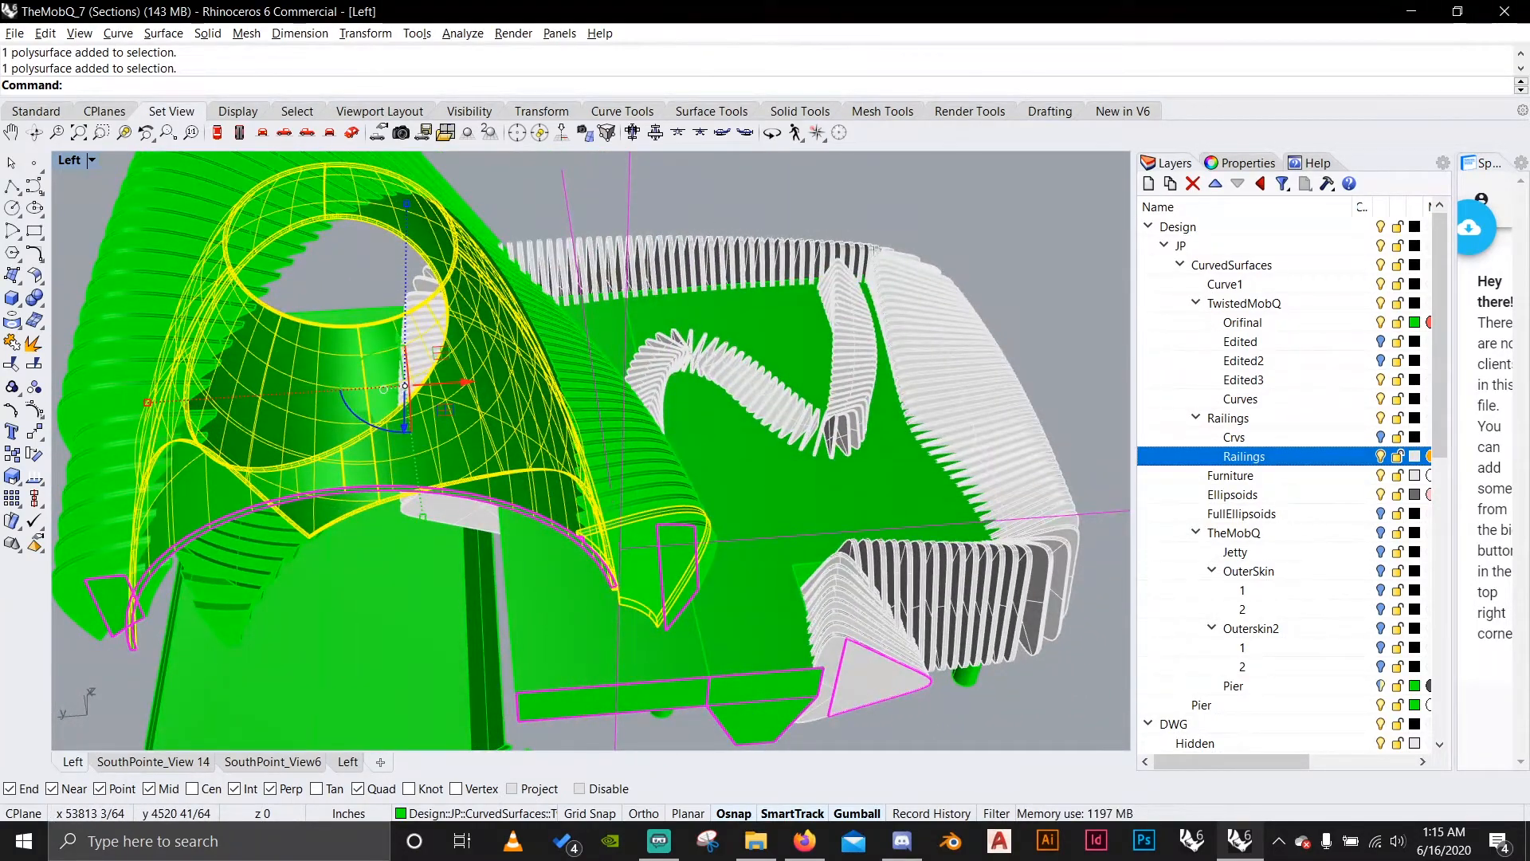
scroll(1283, 478, down, 8)
scroll(1283, 478, up, 7)
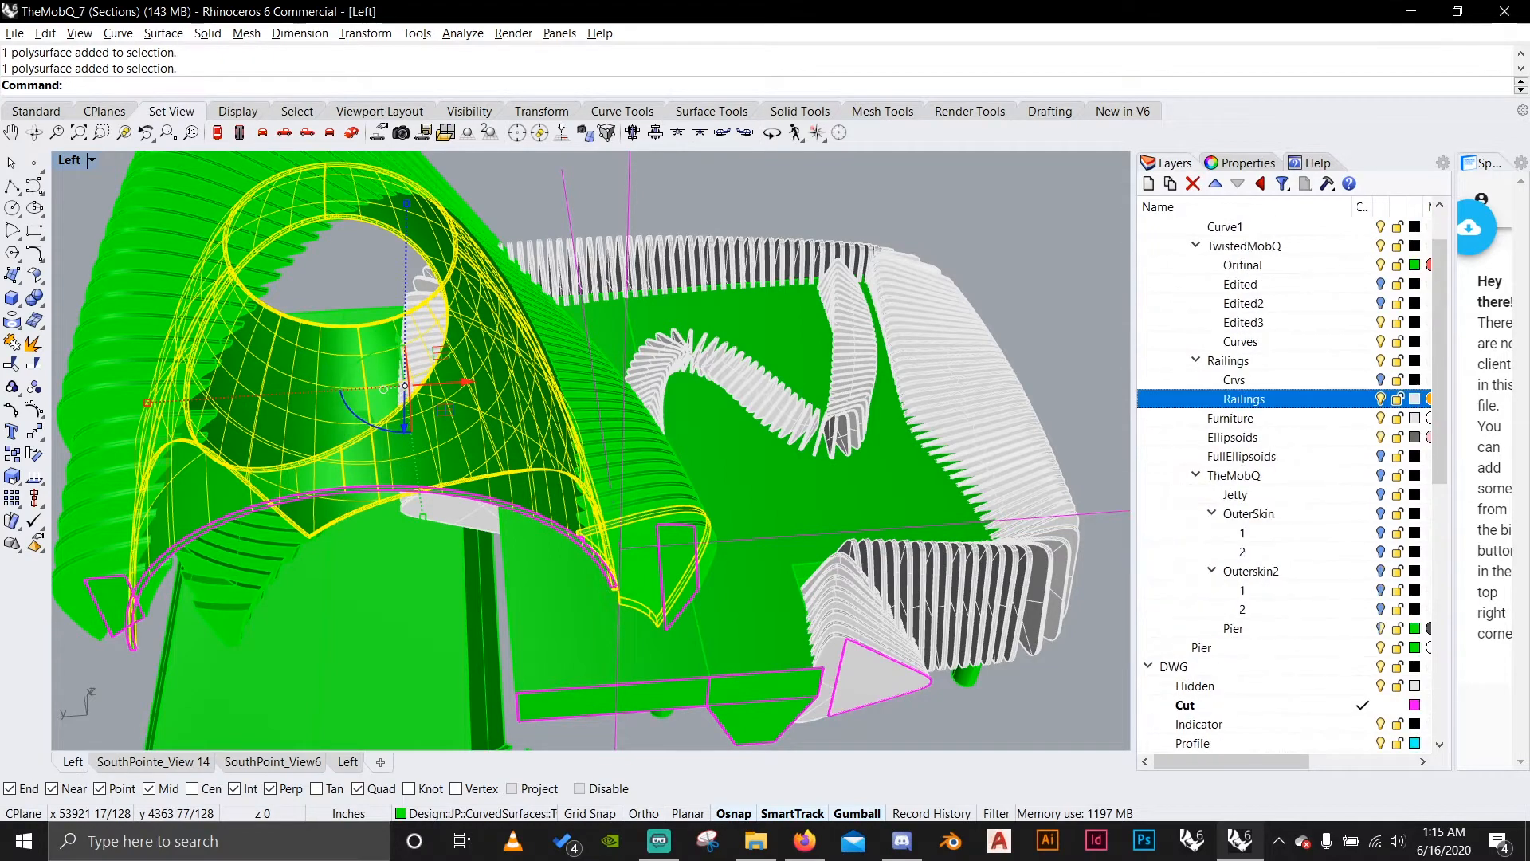
scroll(1283, 479, down, 8)
scroll(1283, 478, up, 2)
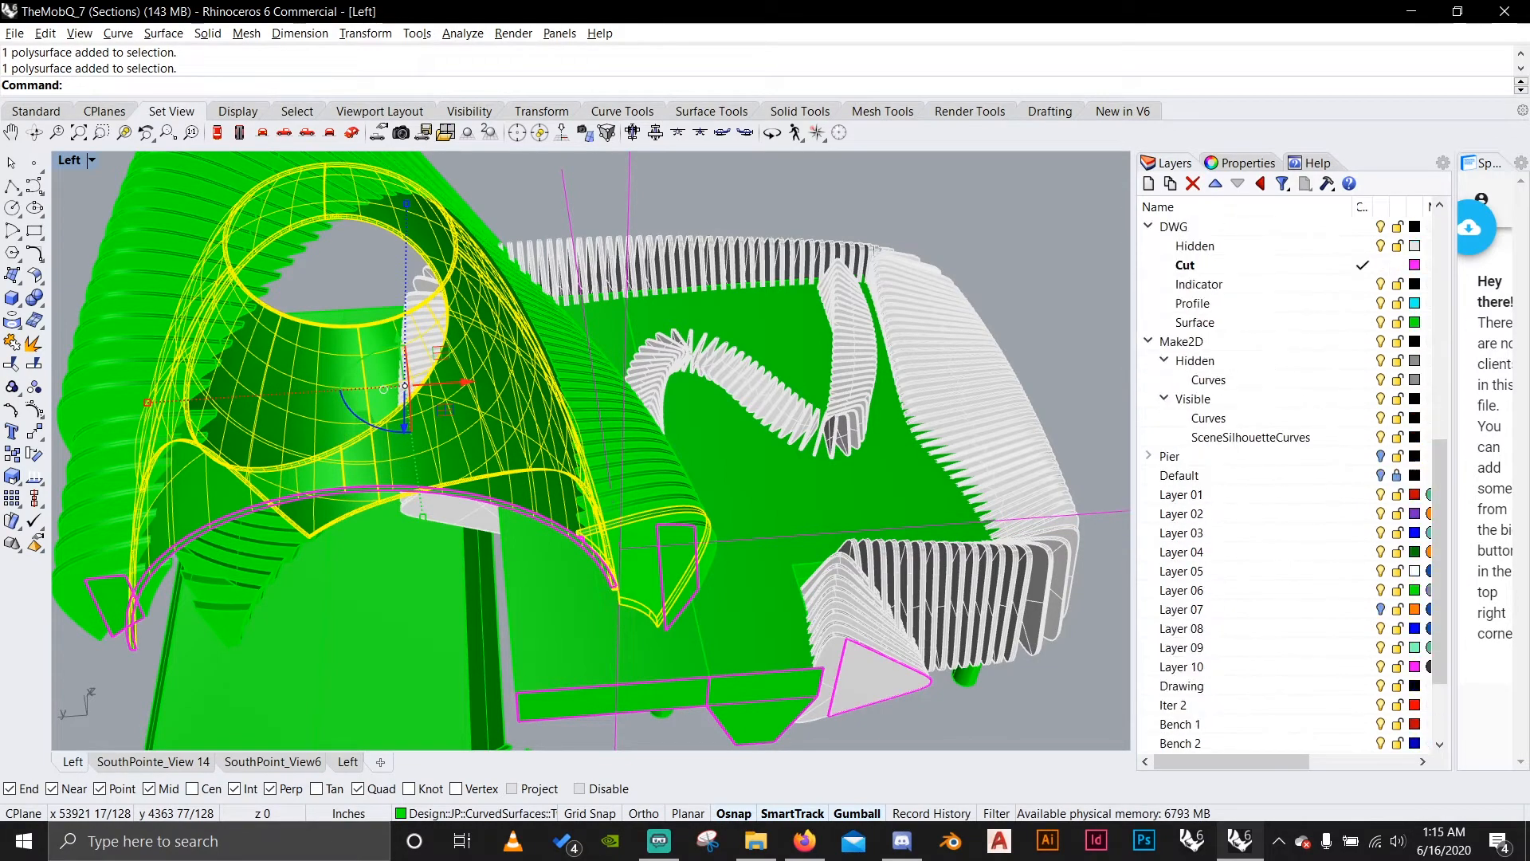
scroll(1283, 478, up, 2)
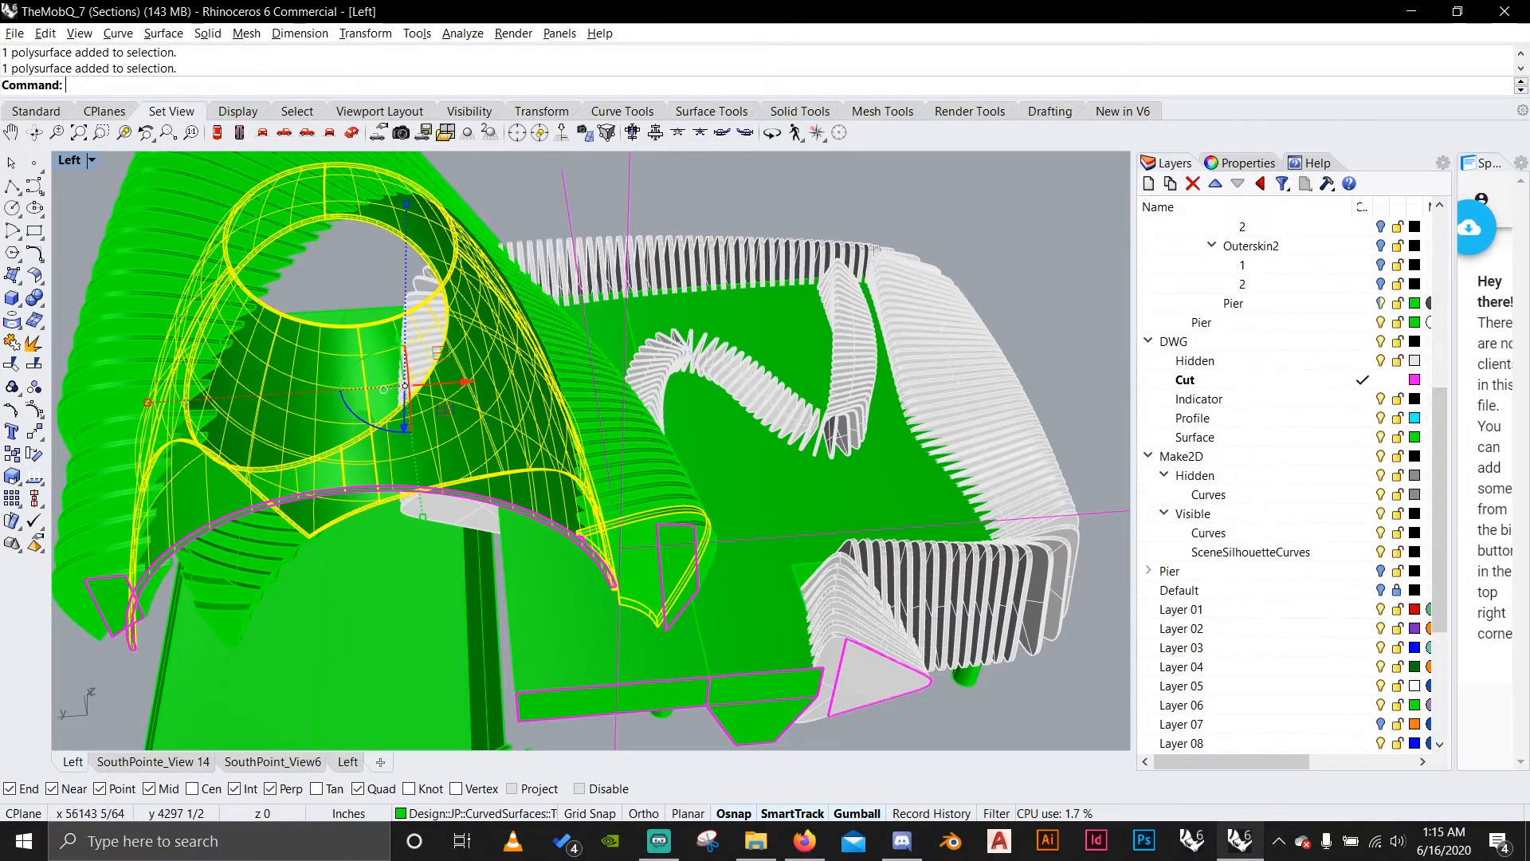
scroll(702, 343, down, 5)
right_drag(638, 383, 642, 415)
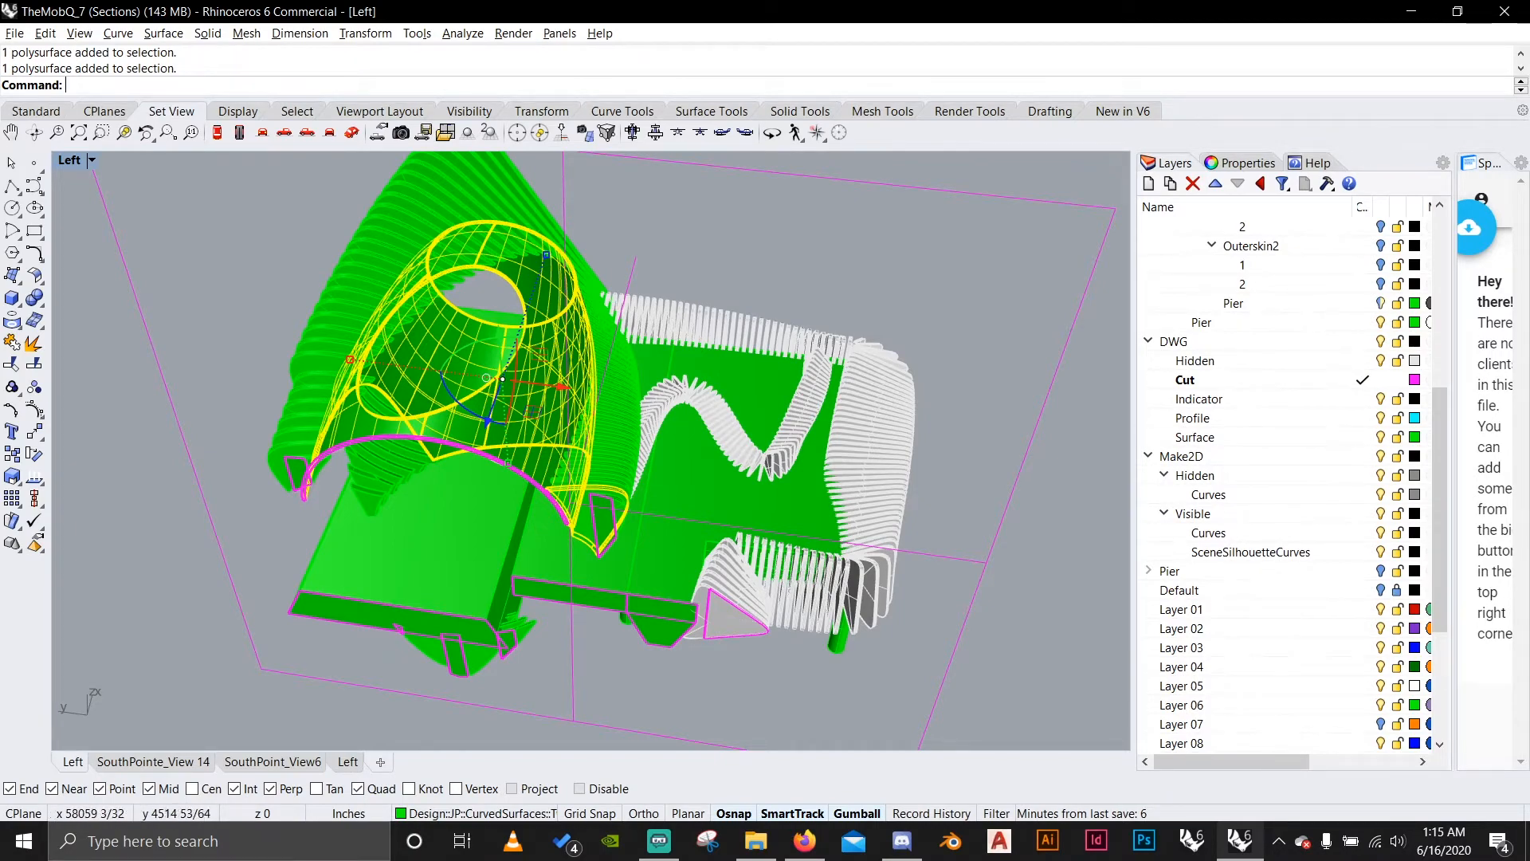
right_drag(591, 478, 771, 473)
text(Hide)
key(Return)
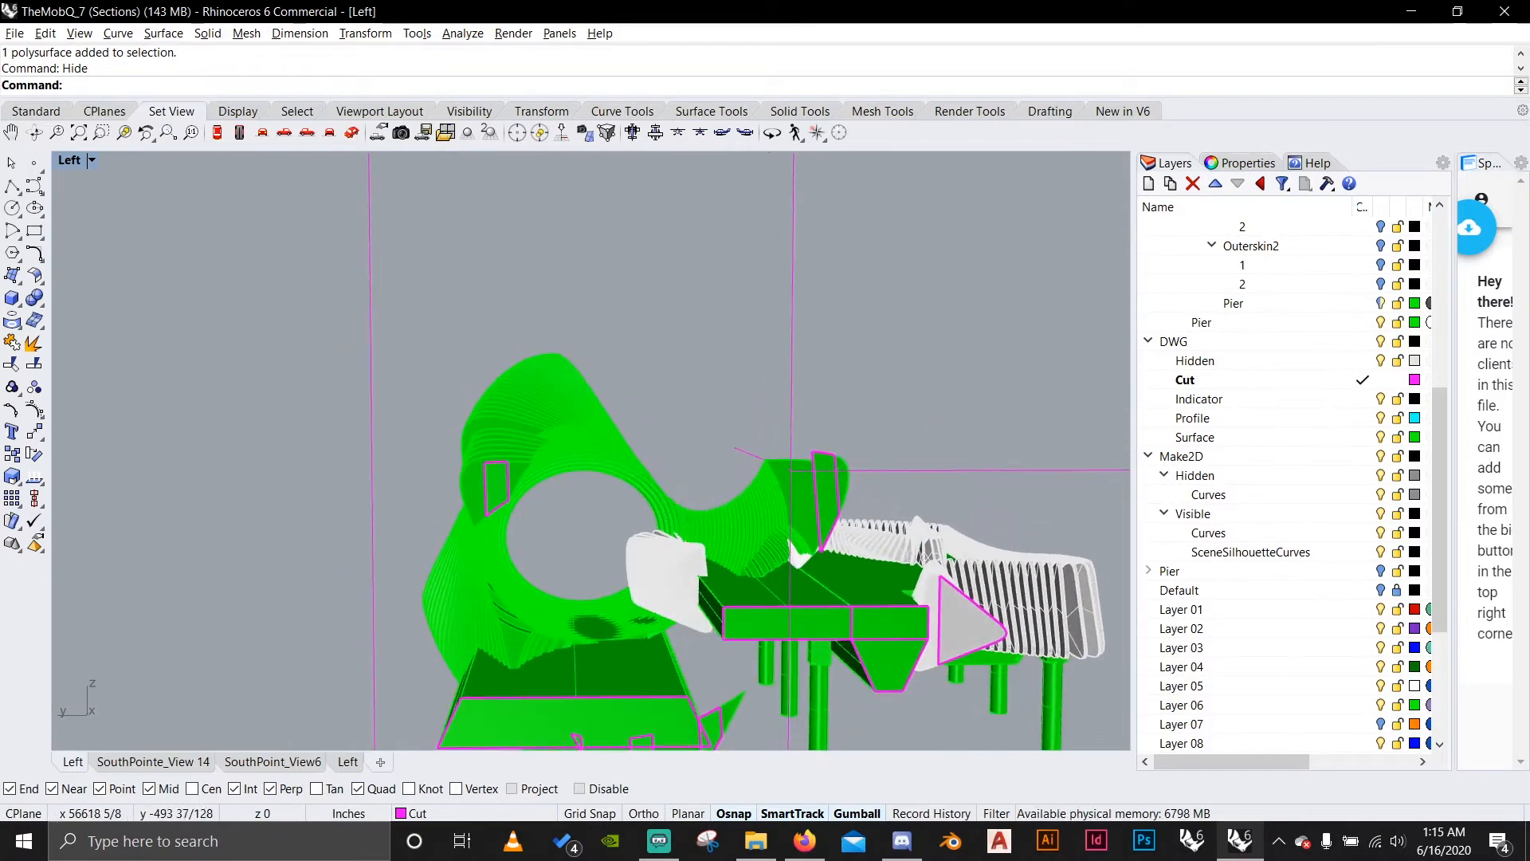
Select most of the large shell's green ribs around the round opening, leaving the clipping plane out of the selection.
drag(442, 520, 441, 522)
right_drag(510, 550, 514, 510)
shift+drag(685, 487, 685, 487)
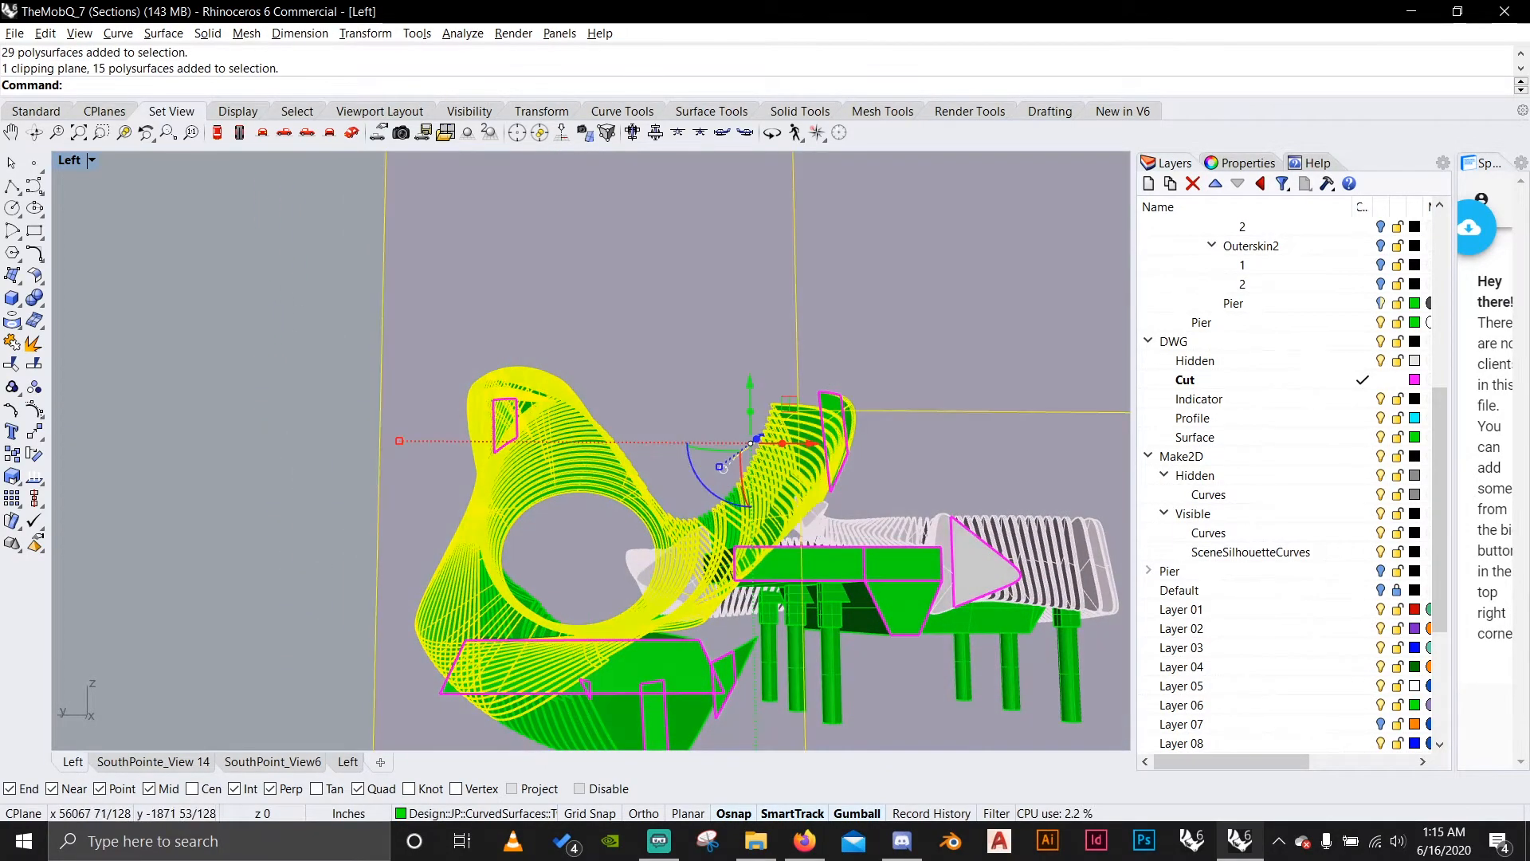
ctrl+drag(863, 312, 785, 353)
scroll(754, 528, up, 8)
scroll(729, 514, up, 2)
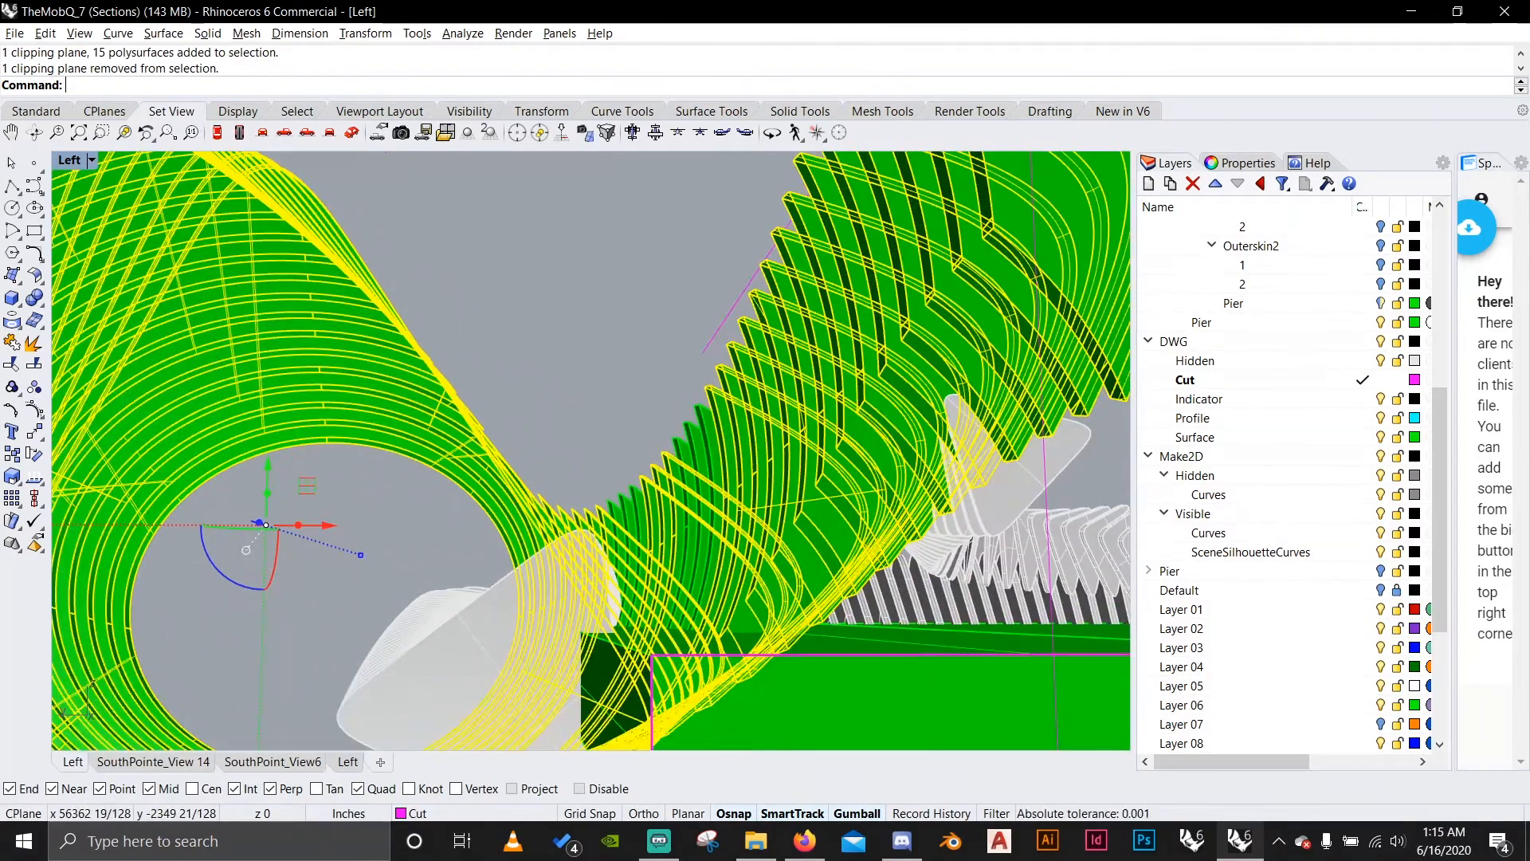
Add the missed ribs to the selection, move all selected ribs to the Indicator layer and deselect them.
shift+drag(607, 498, 572, 496)
scroll(686, 382, up, 2)
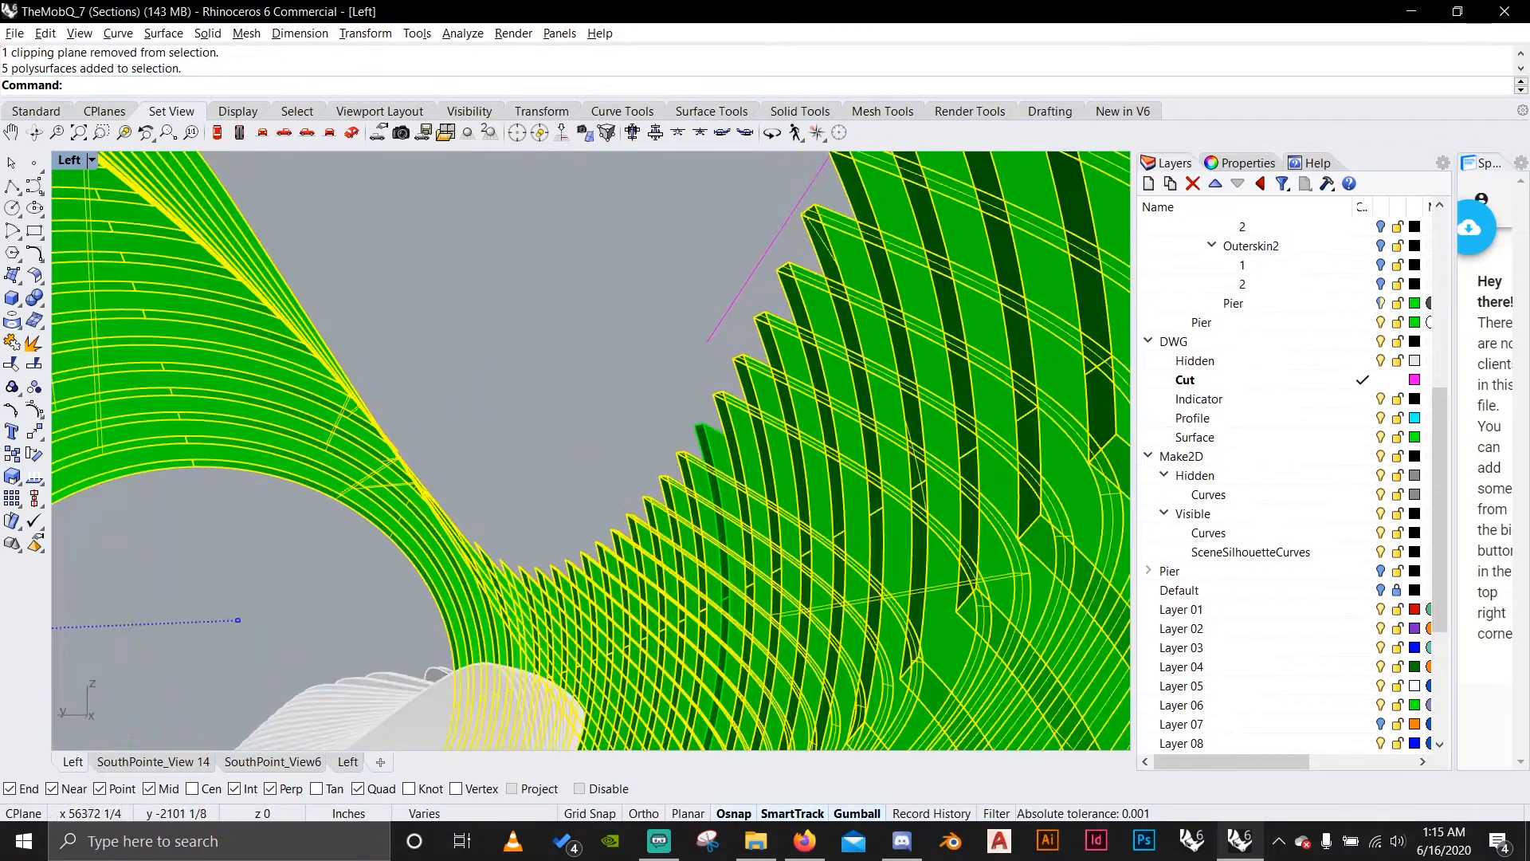
shift+drag(694, 438, 694, 439)
scroll(669, 439, down, 10)
right_drag(669, 438, 602, 298)
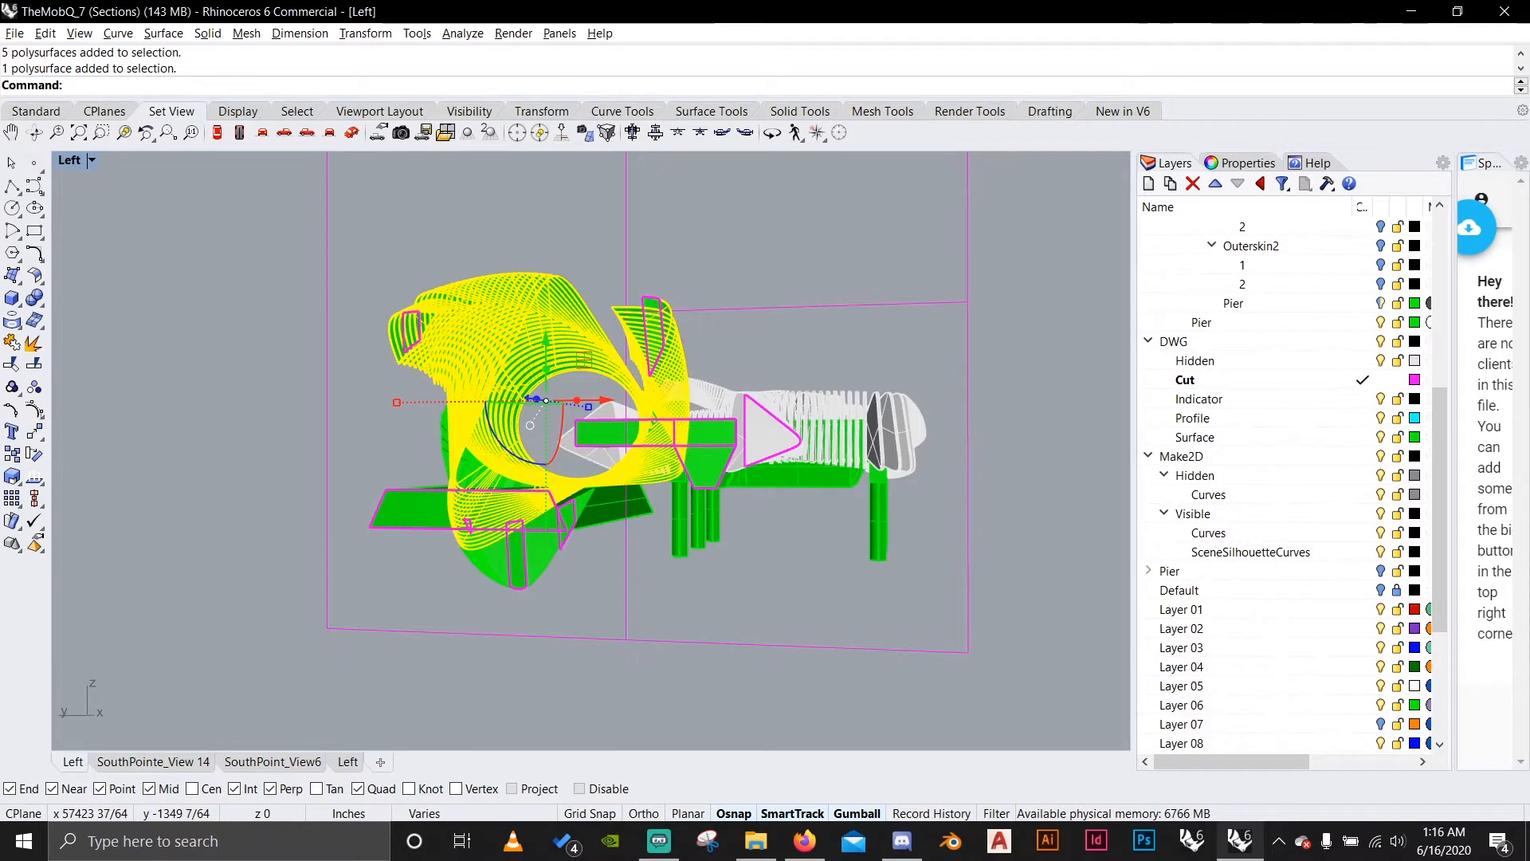
right_click(1297, 399)
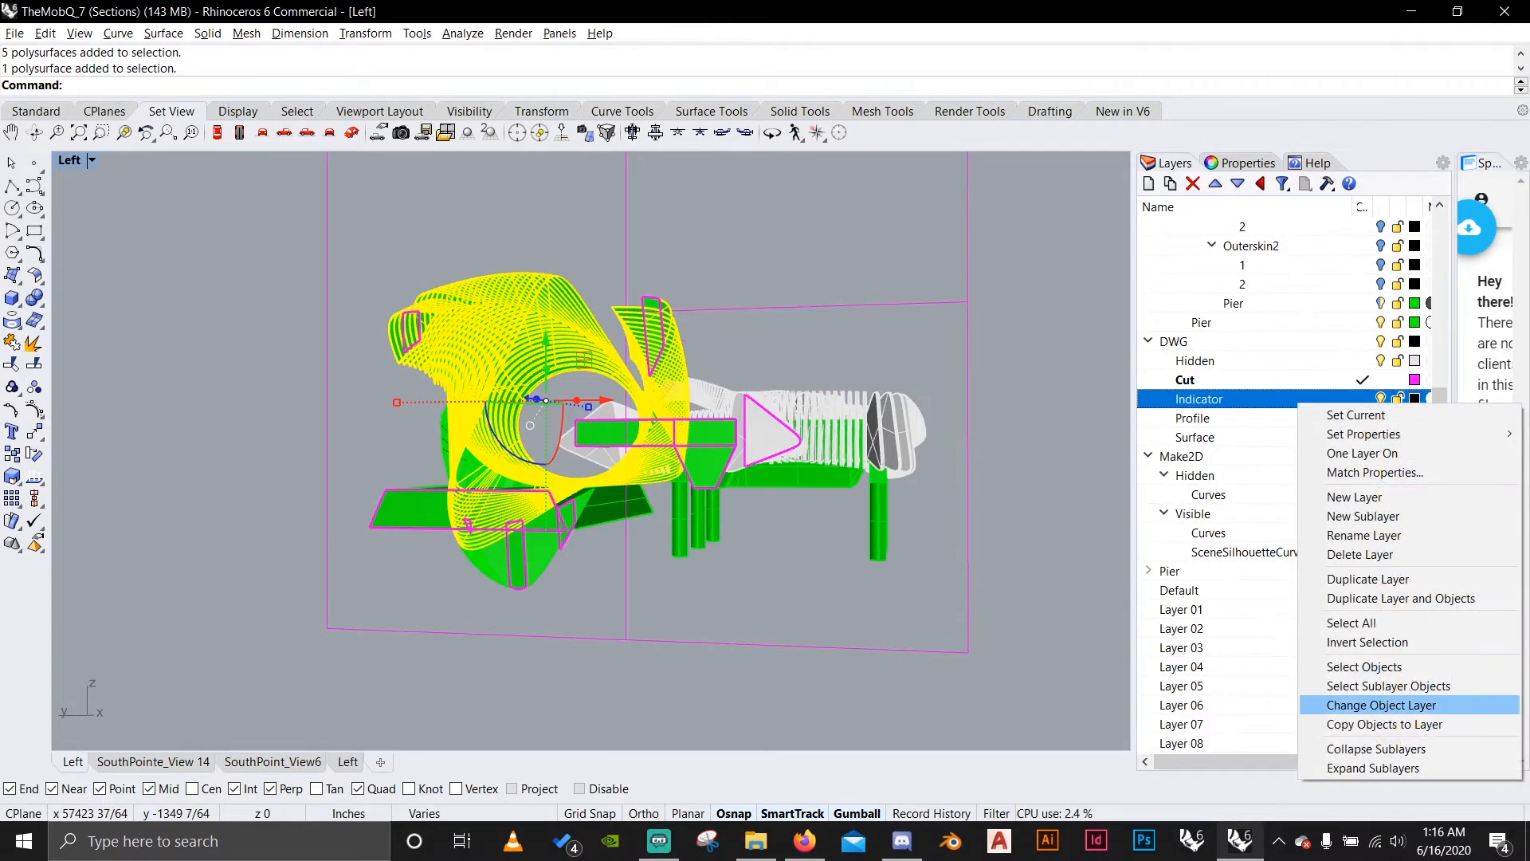
click(1355, 705)
key(Escape)
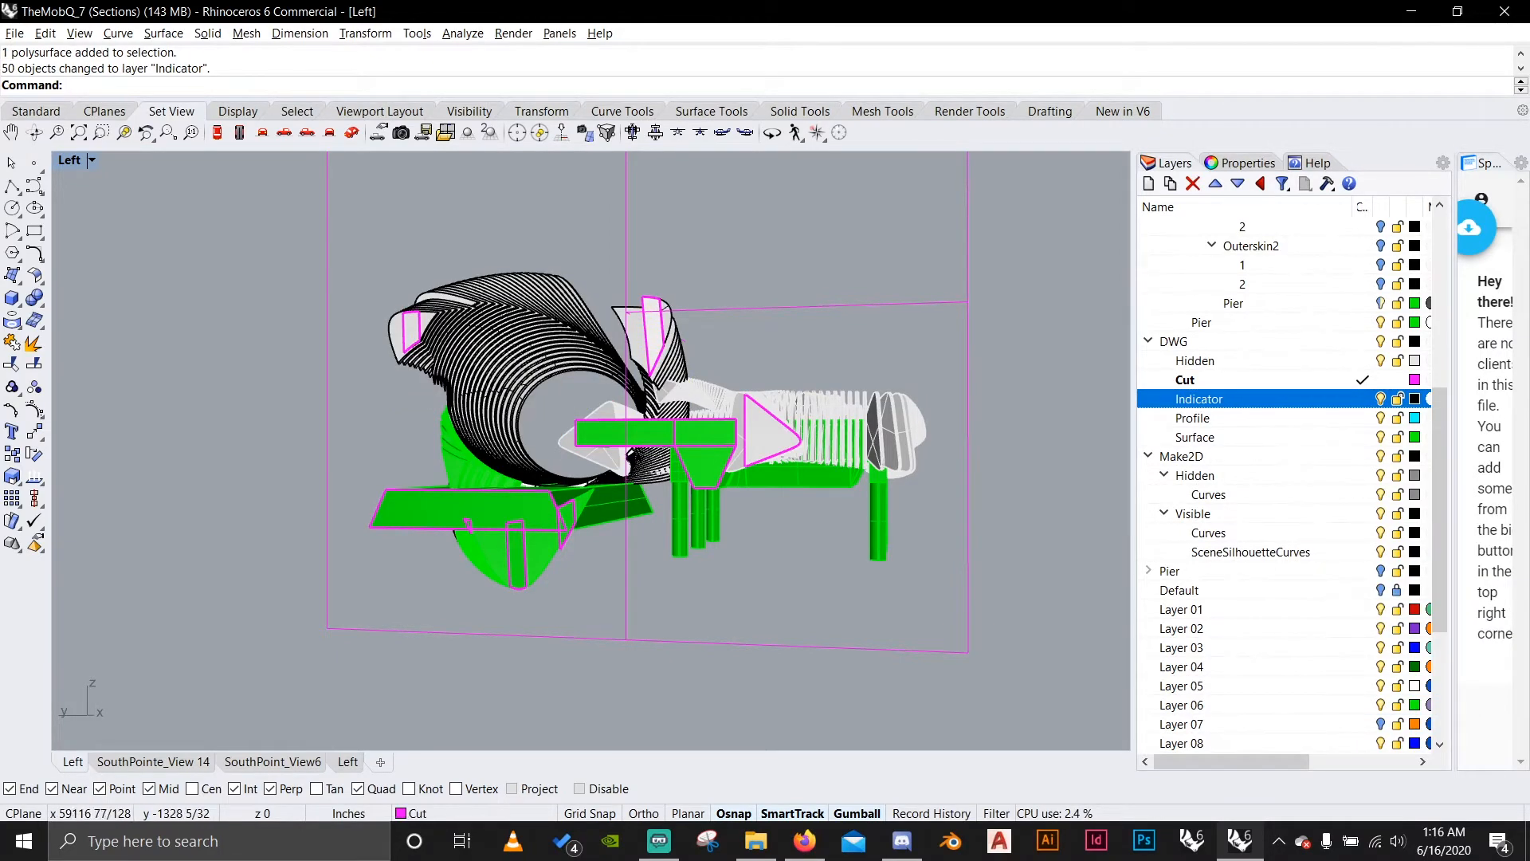
right_drag(621, 423, 582, 422)
scroll(550, 494, up, 5)
right_drag(550, 494, 661, 478)
right_click(662, 478)
right_drag(759, 415, 769, 394)
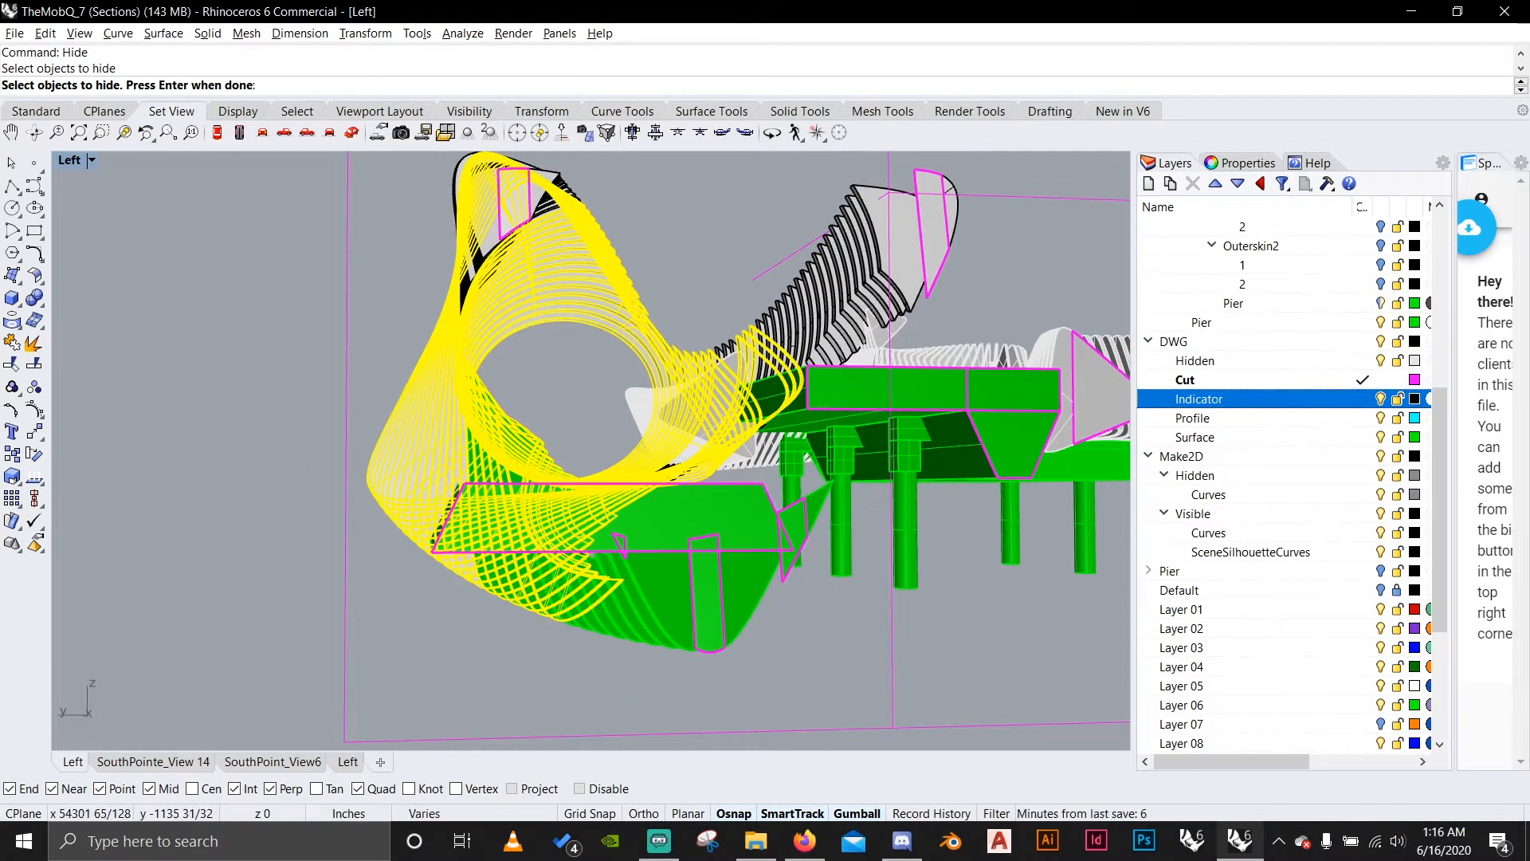
right_click(1307, 400)
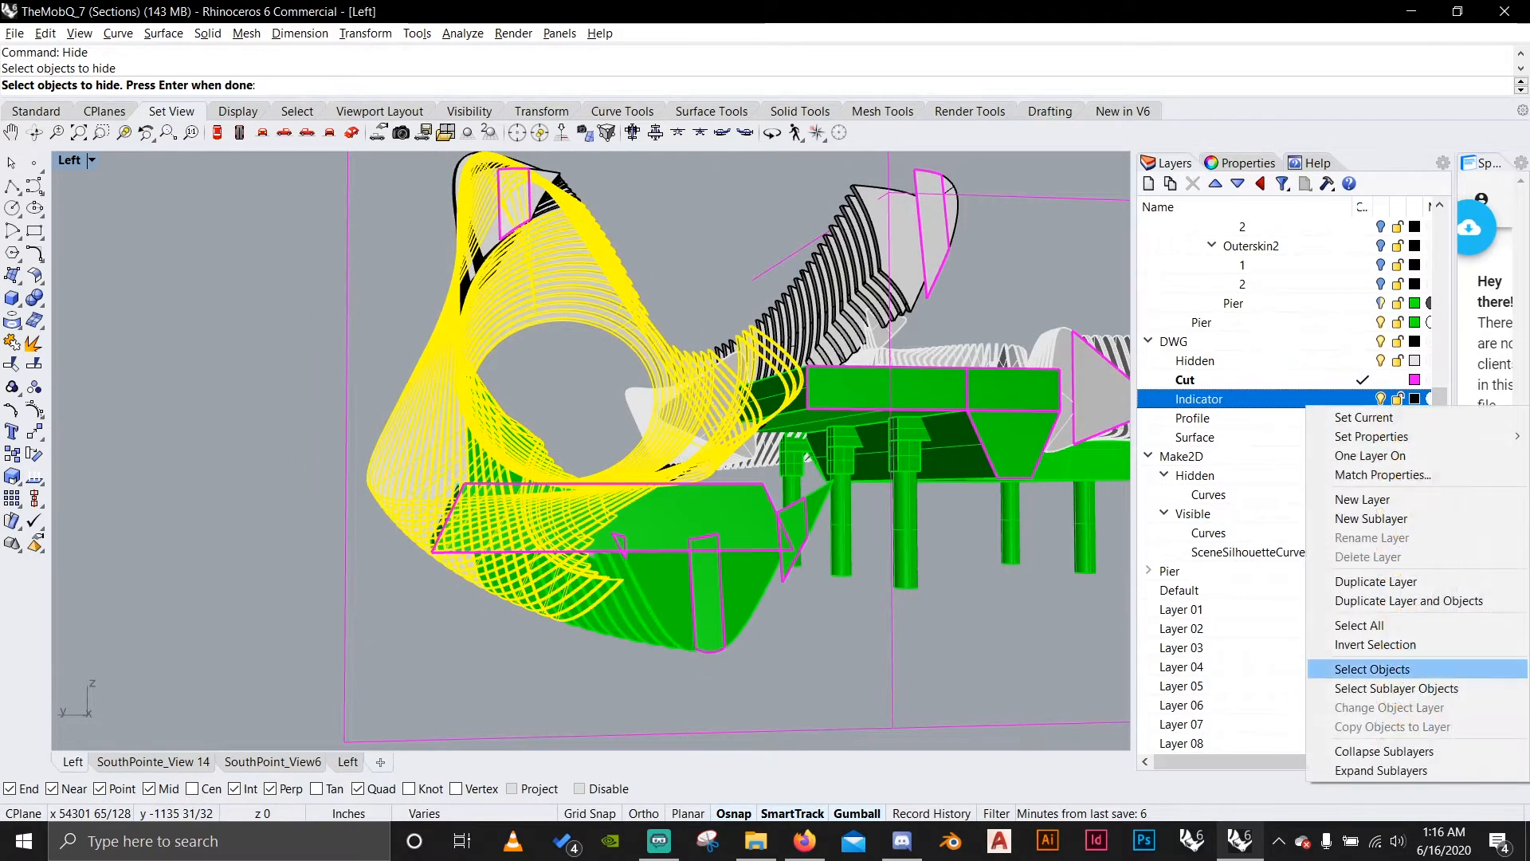
key(Escape)
key(Escape)
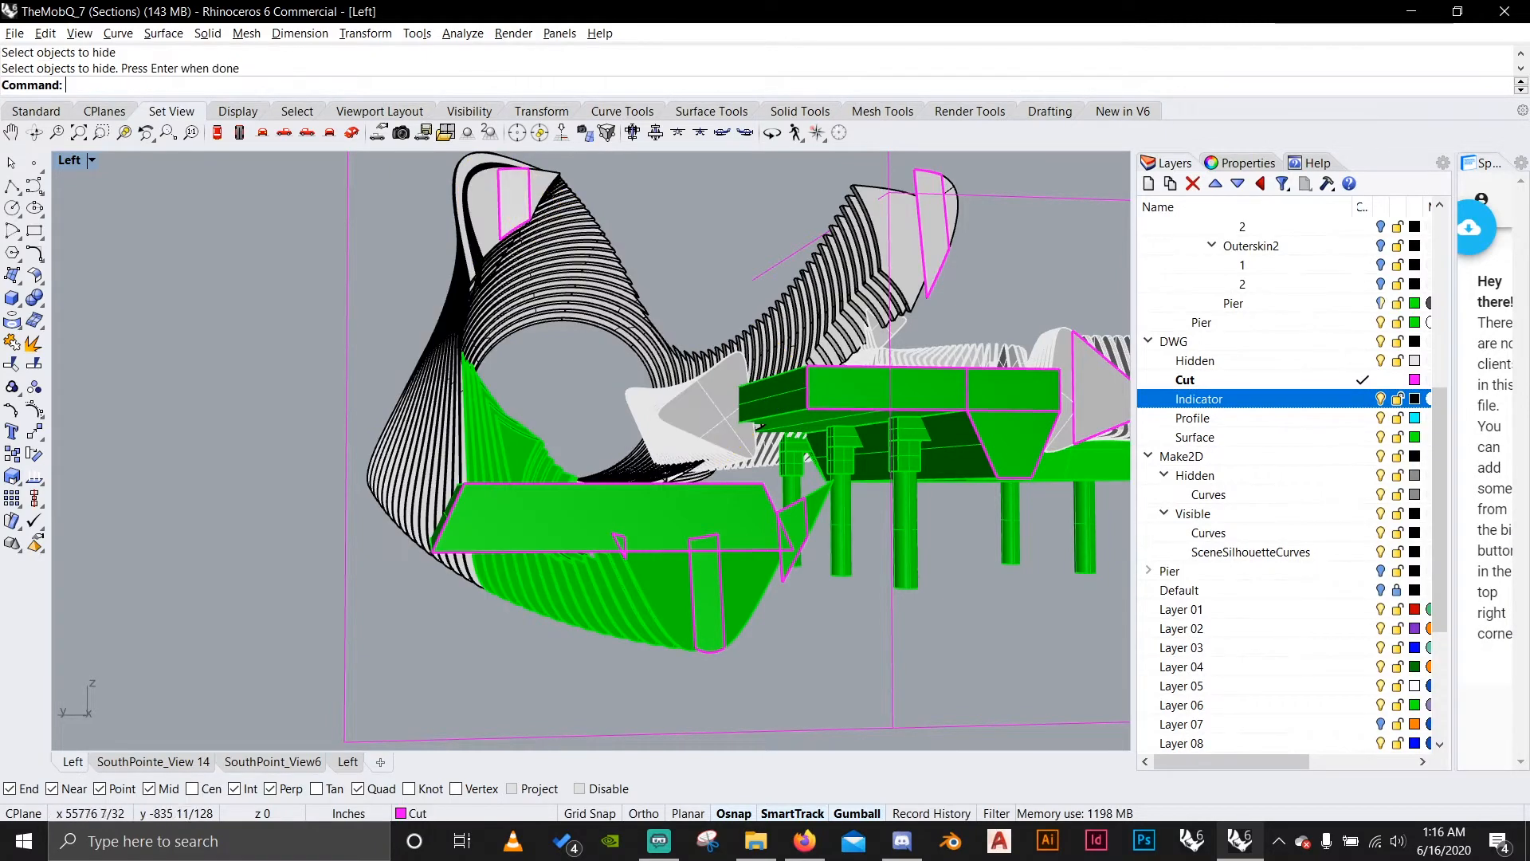
Select the green ribs on the lower part of the shell and move them to the Indicator layer.
drag(462, 581, 462, 582)
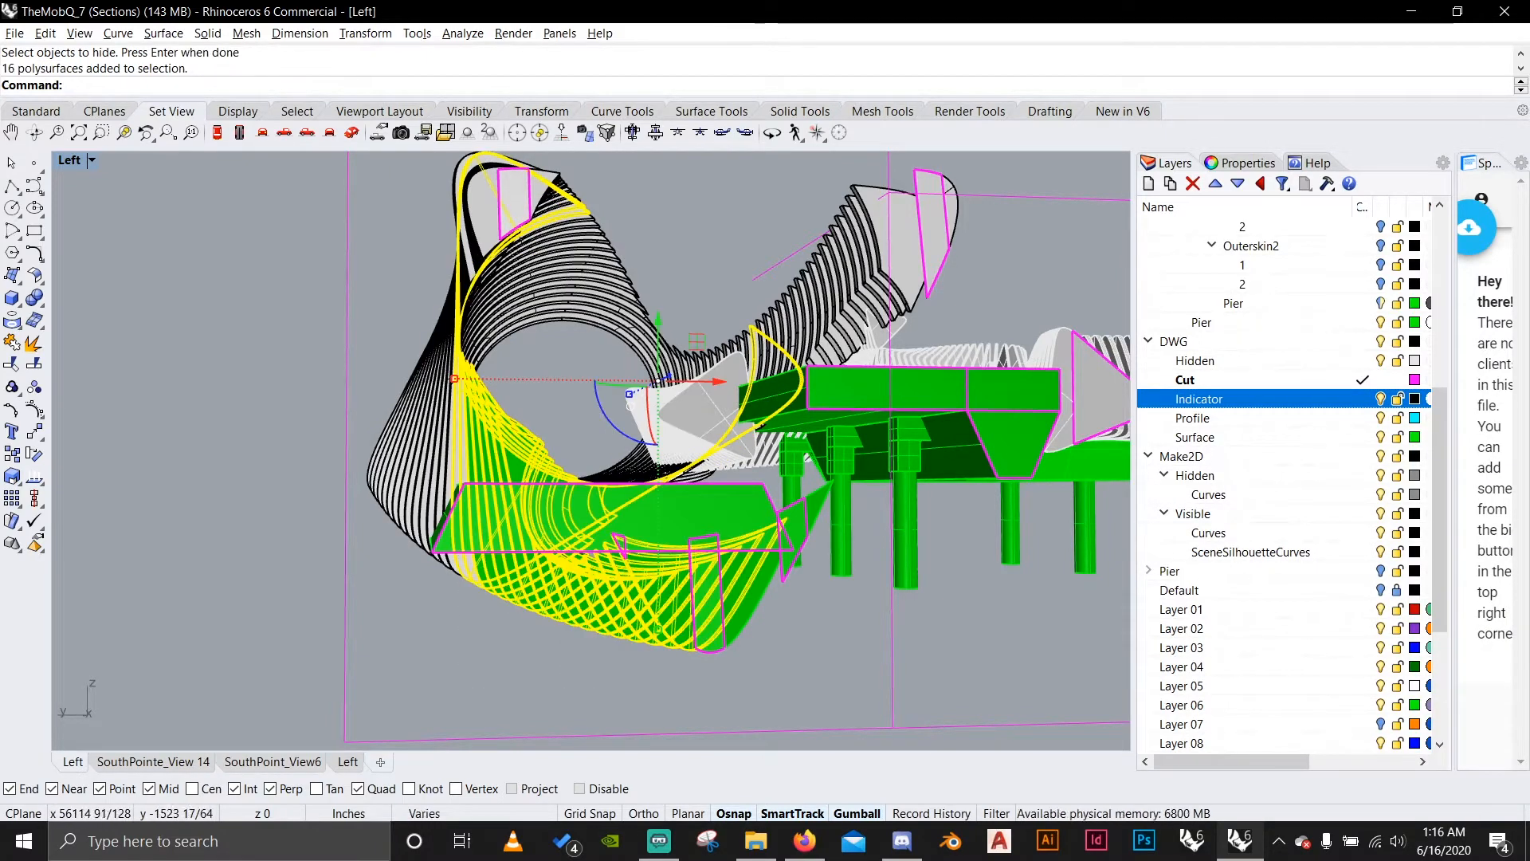
shift+drag(498, 638, 367, 518)
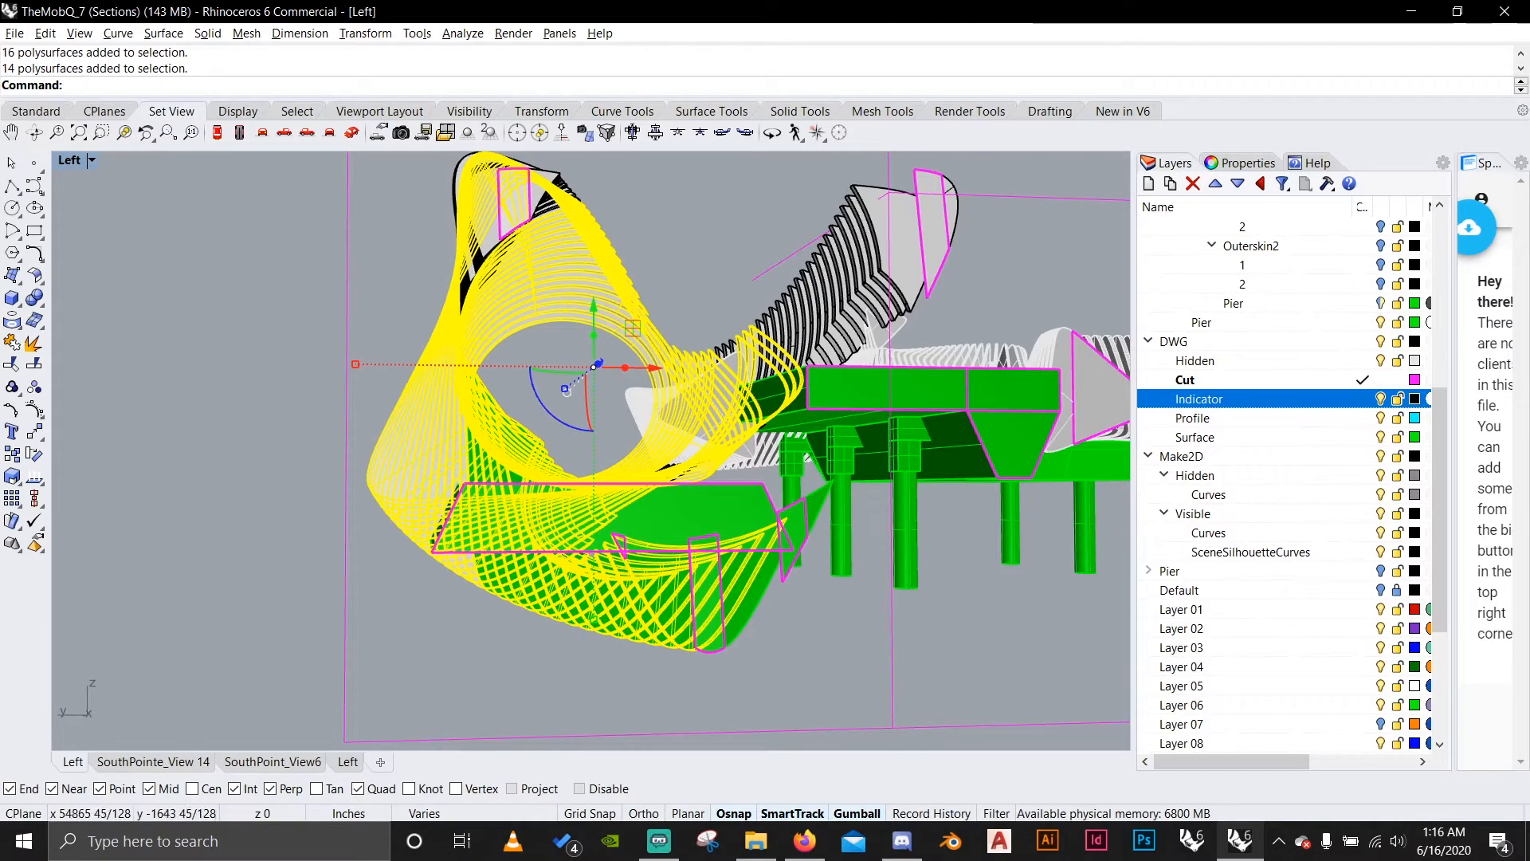
right_click(1306, 403)
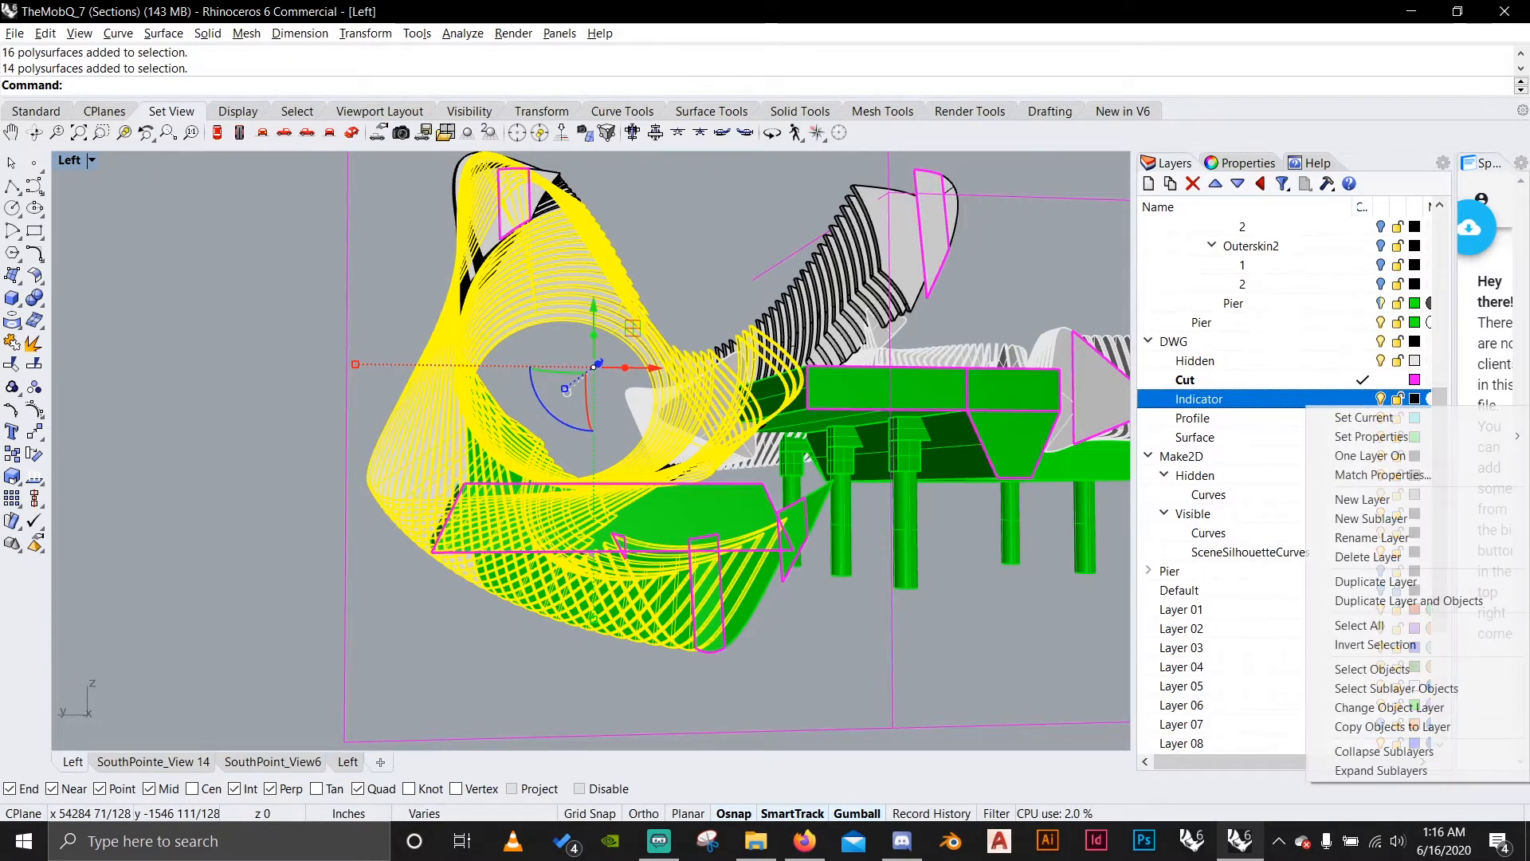
click(1389, 707)
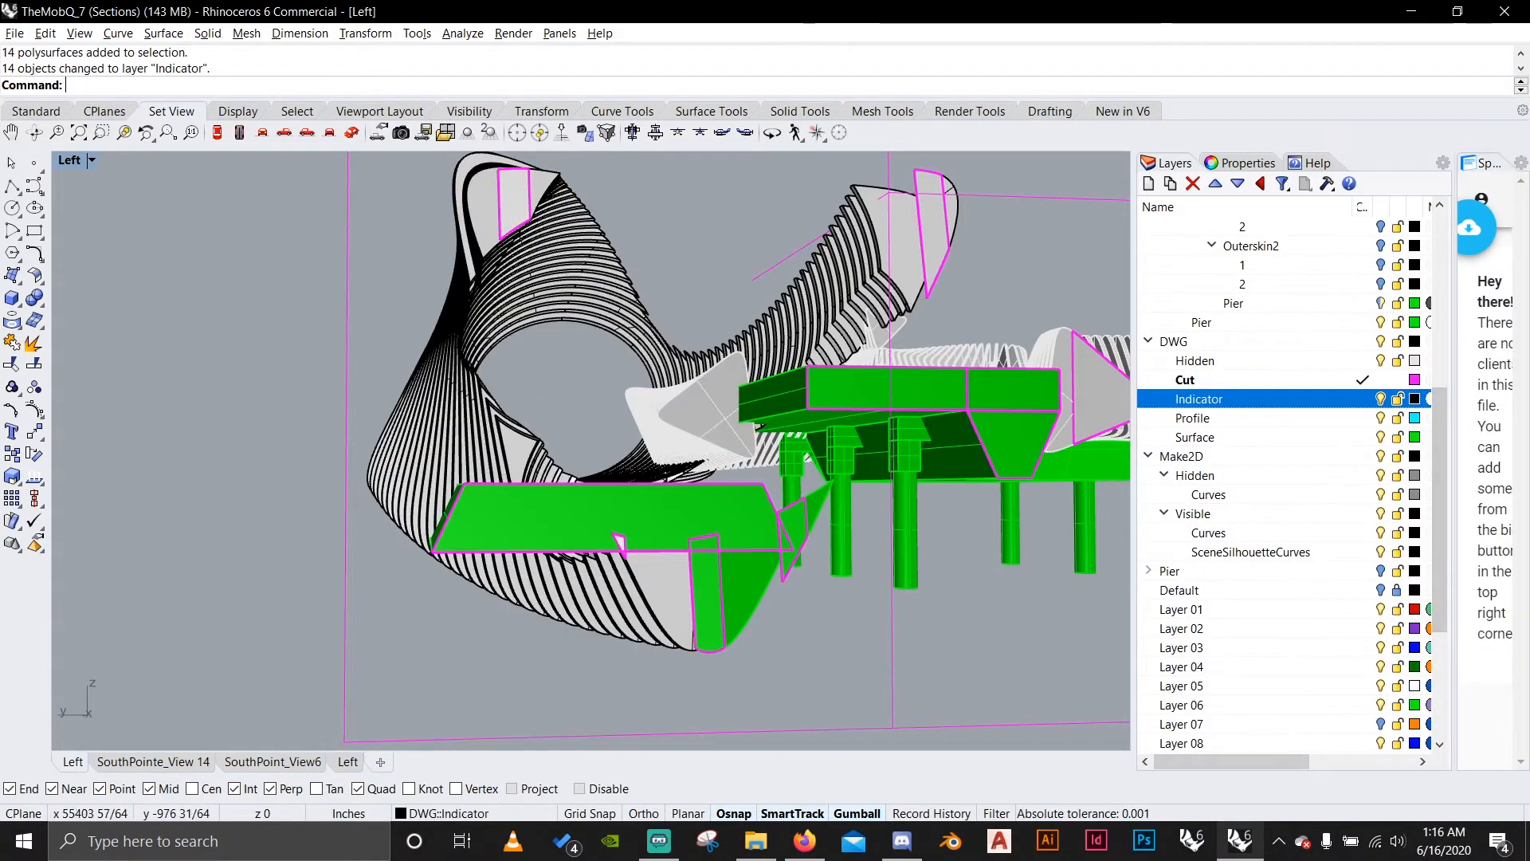
Select the two remaining green pieces at the lower tip of the shell, move them to the Indicator layer and deselect them.
scroll(735, 652, up, 3)
click(724, 650)
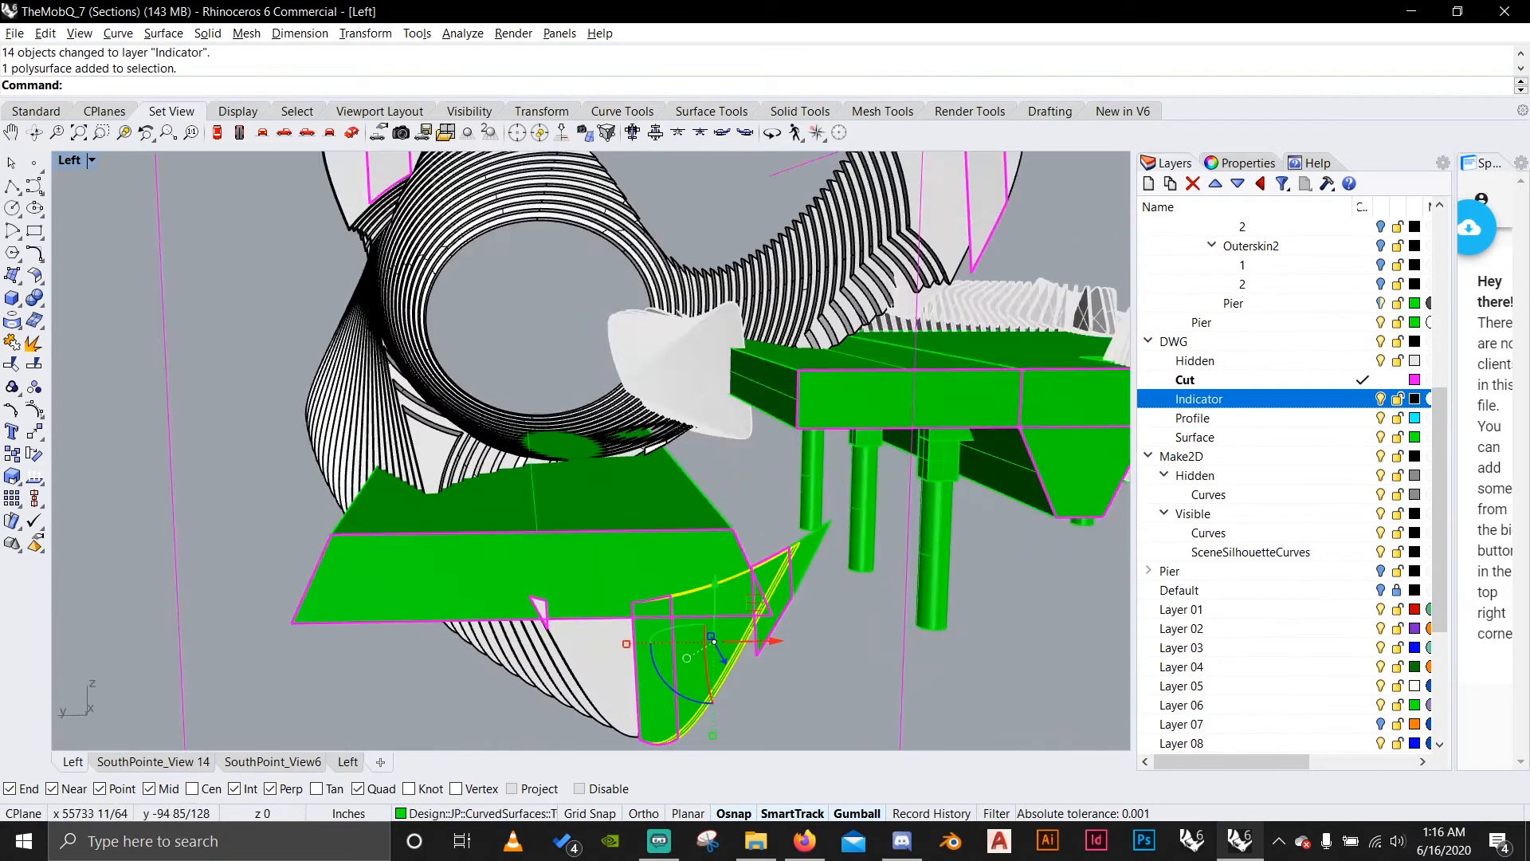
shift+click(770, 618)
right_click(1307, 400)
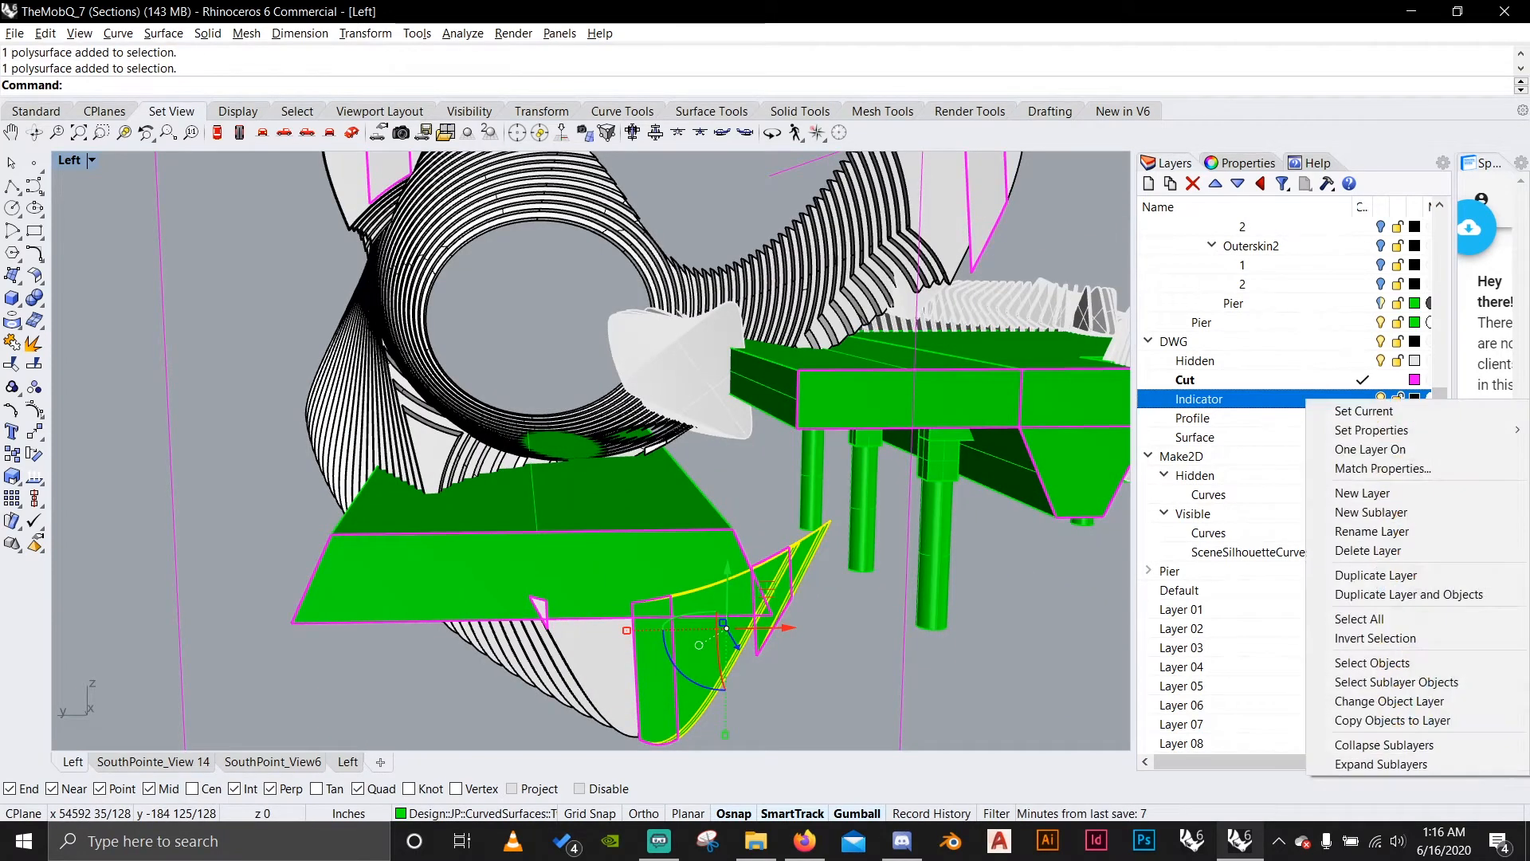
click(1389, 701)
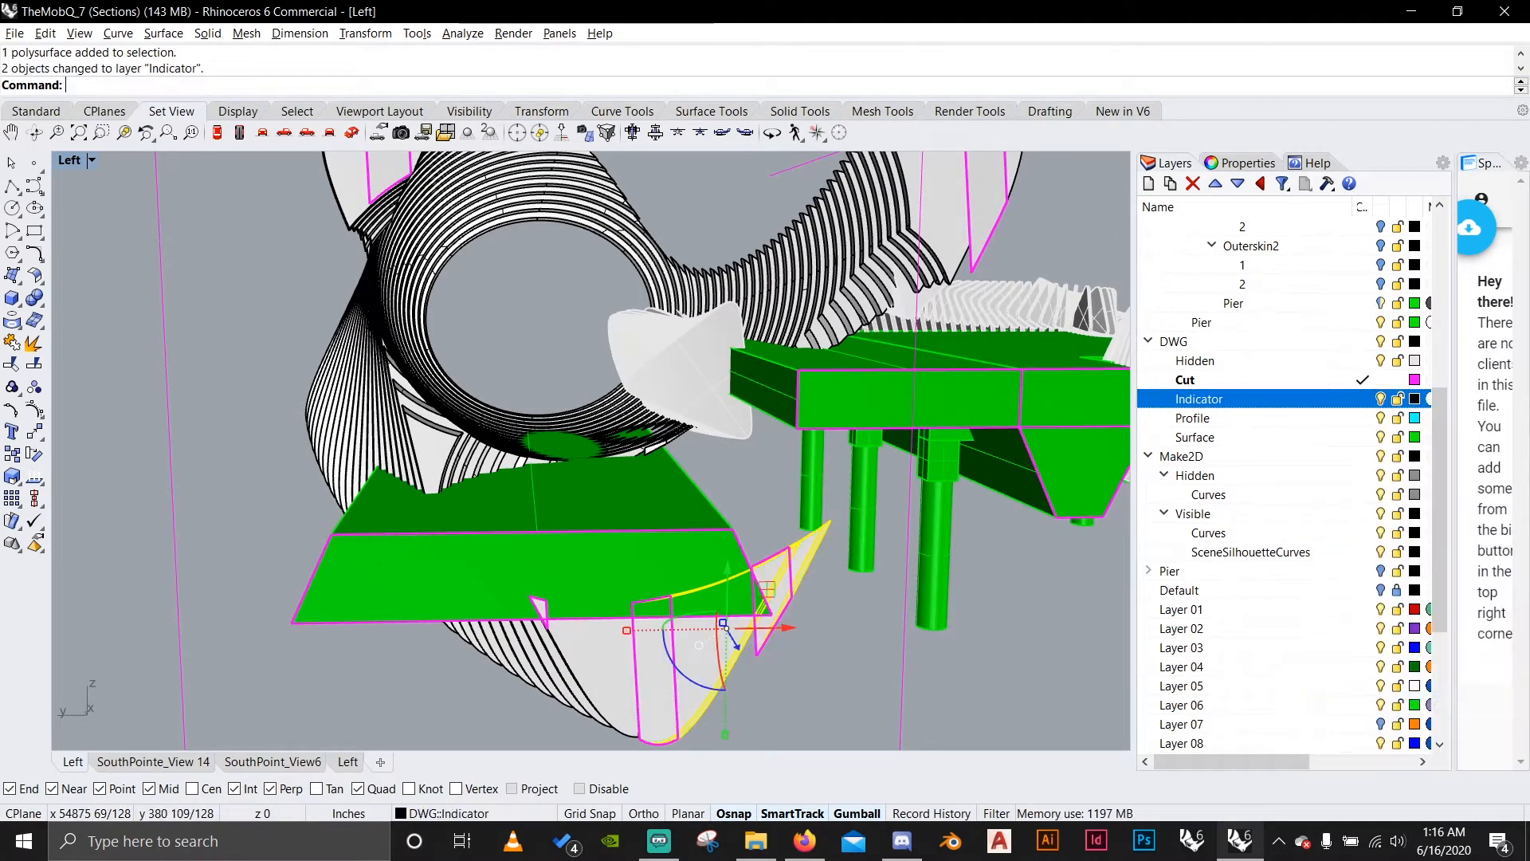
right_drag(637, 382, 741, 502)
right_drag(748, 401, 610, 343)
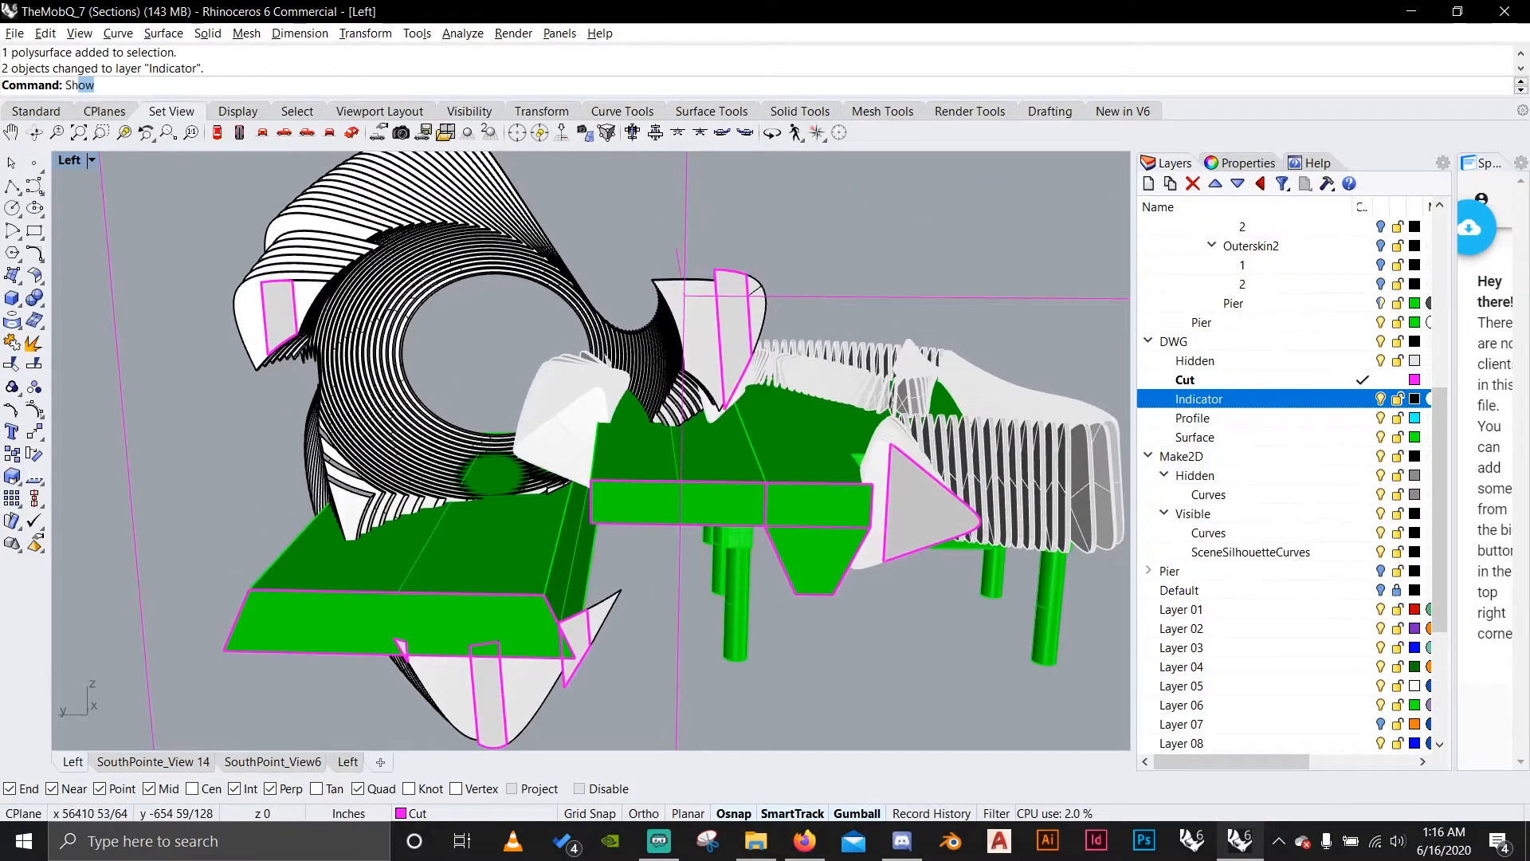
Show all hidden objects and hide the large polysurface on the Water layer.
key(Return)
scroll(526, 476, down, 1)
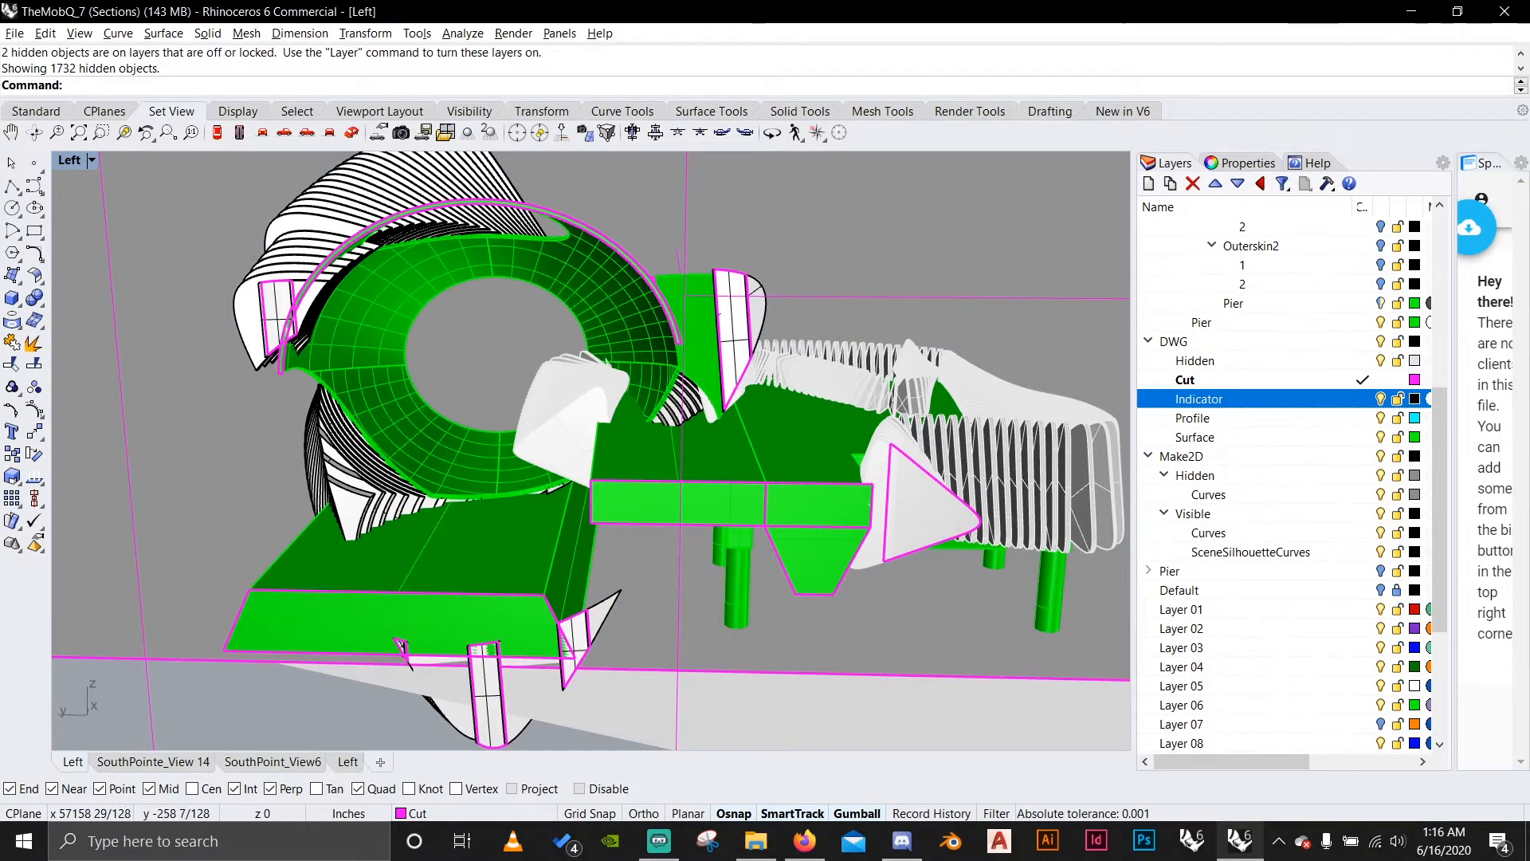
scroll(526, 477, down, 3)
scroll(526, 475, down, 2)
click(572, 419)
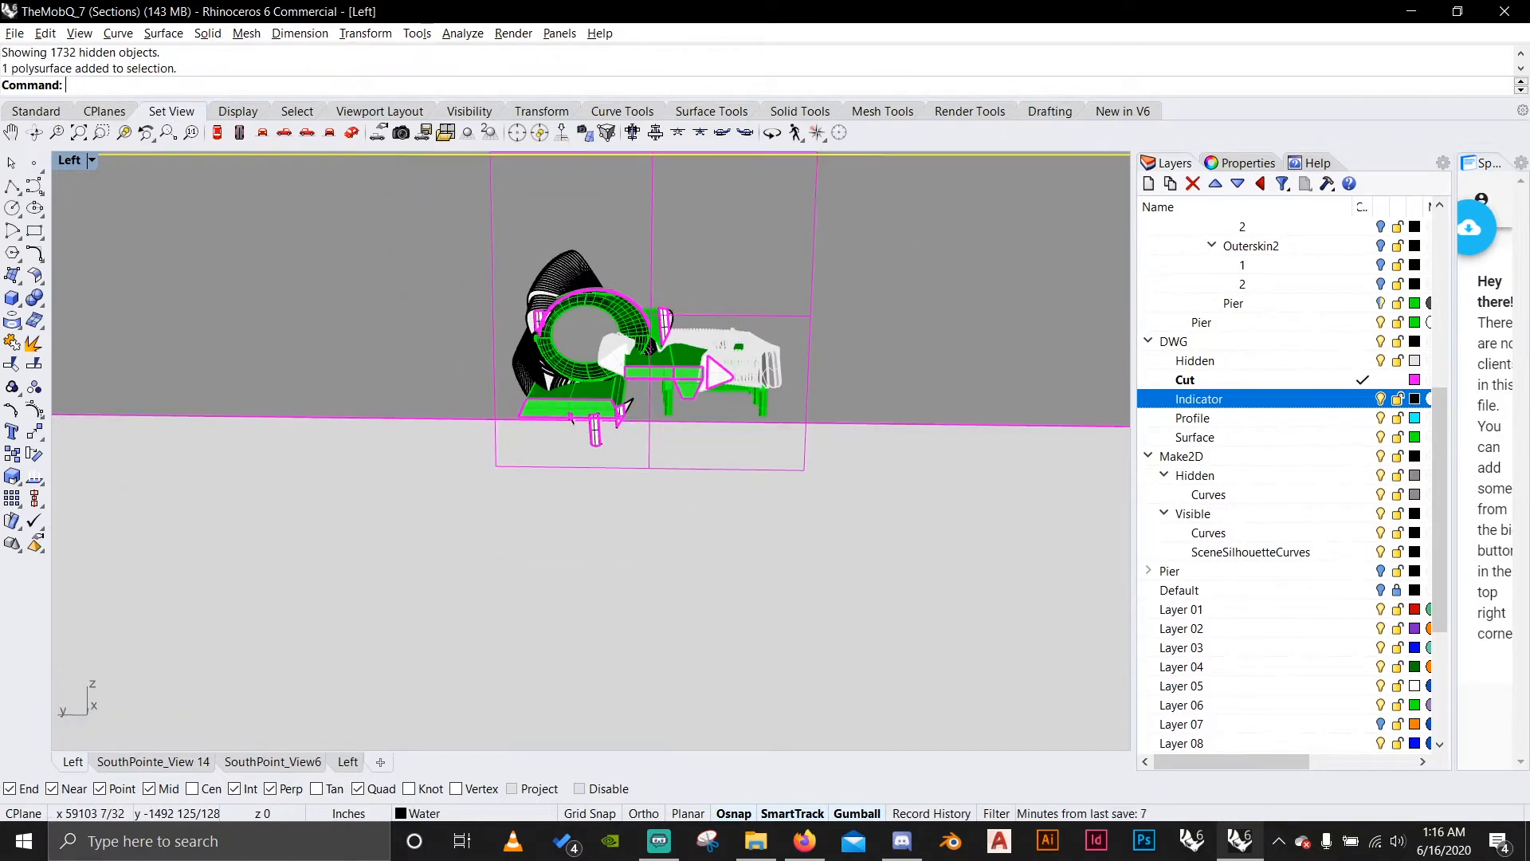
text(hide)
key(Return)
scroll(655, 335, up, 3)
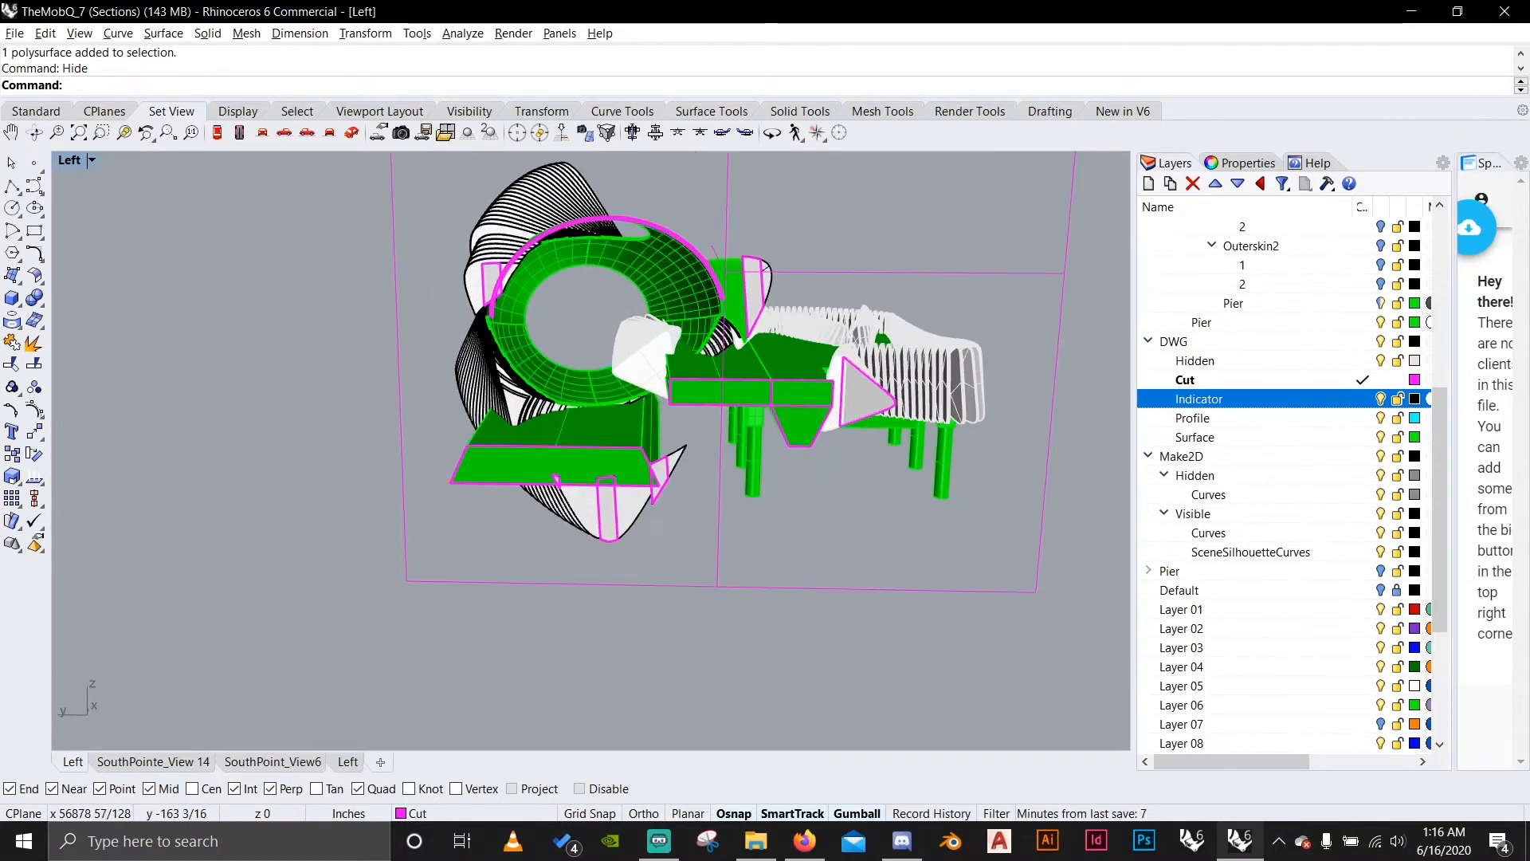
Look over the model in the Left and SouthPointe_View 14 viewports, and reset the Left viewport to the world Left view.
mouse_move(655, 336)
right_down()
mouse_move(621, 339)
mouse_move(618, 291)
mouse_move(737, 343)
mouse_move(673, 339)
mouse_move(801, 354)
mouse_move(673, 330)
right_up()
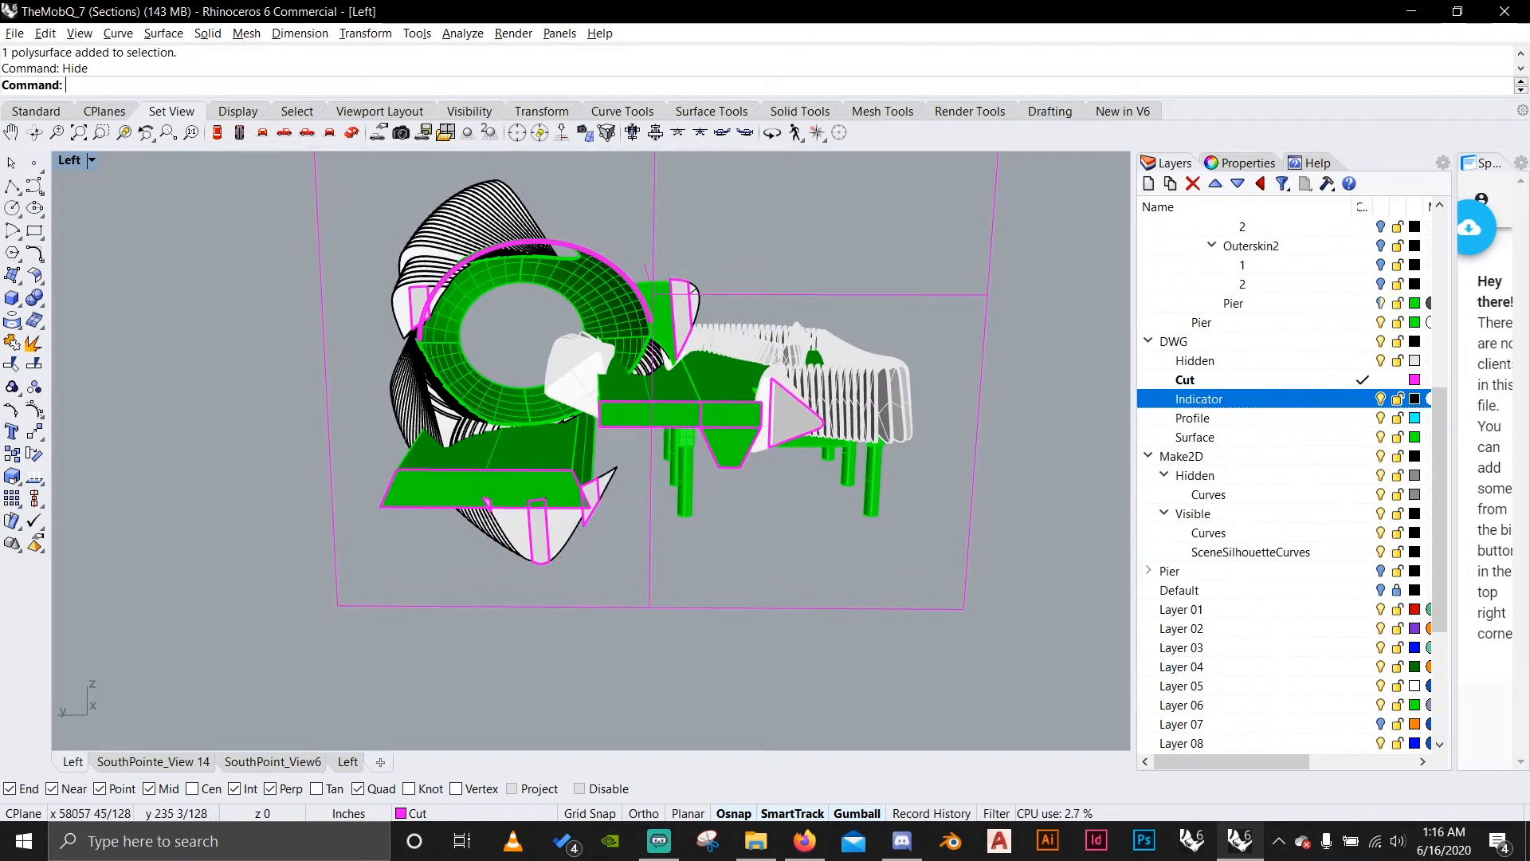
click(347, 761)
scroll(575, 550, down, 10)
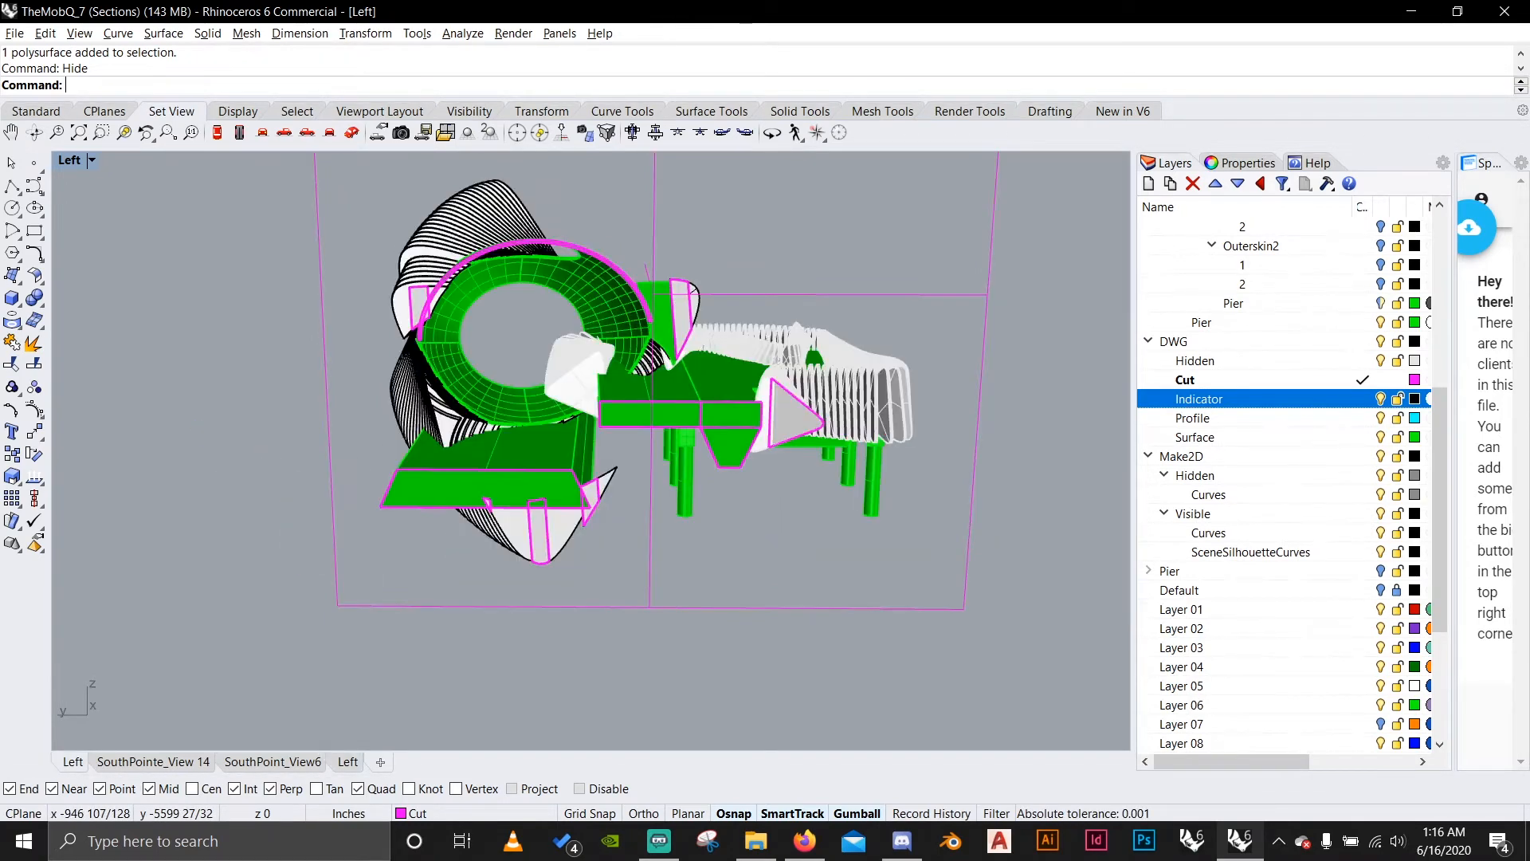
click(153, 762)
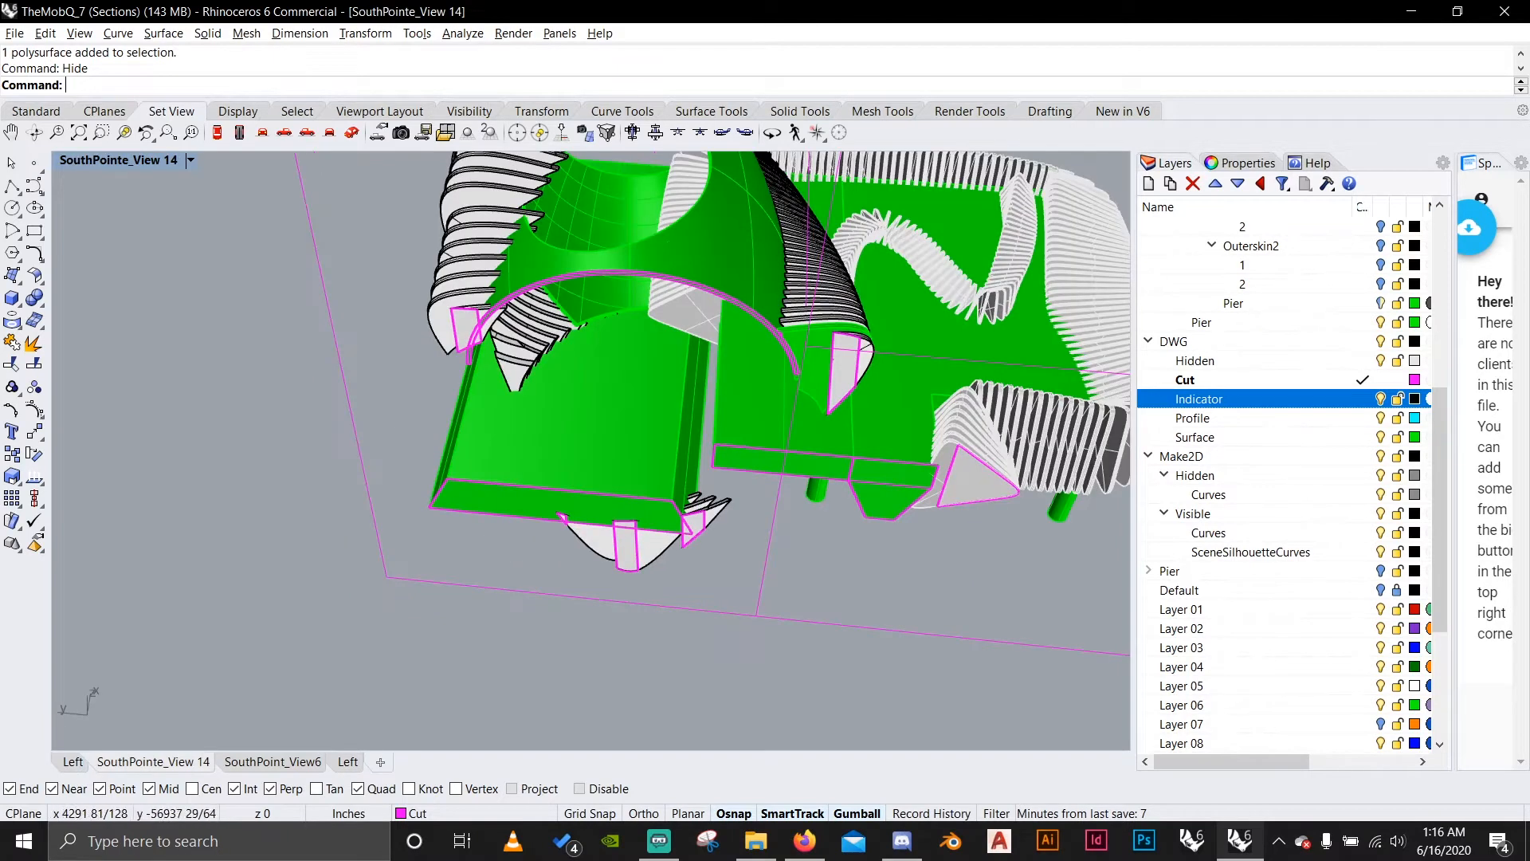
scroll(503, 625, down, 8)
click(73, 762)
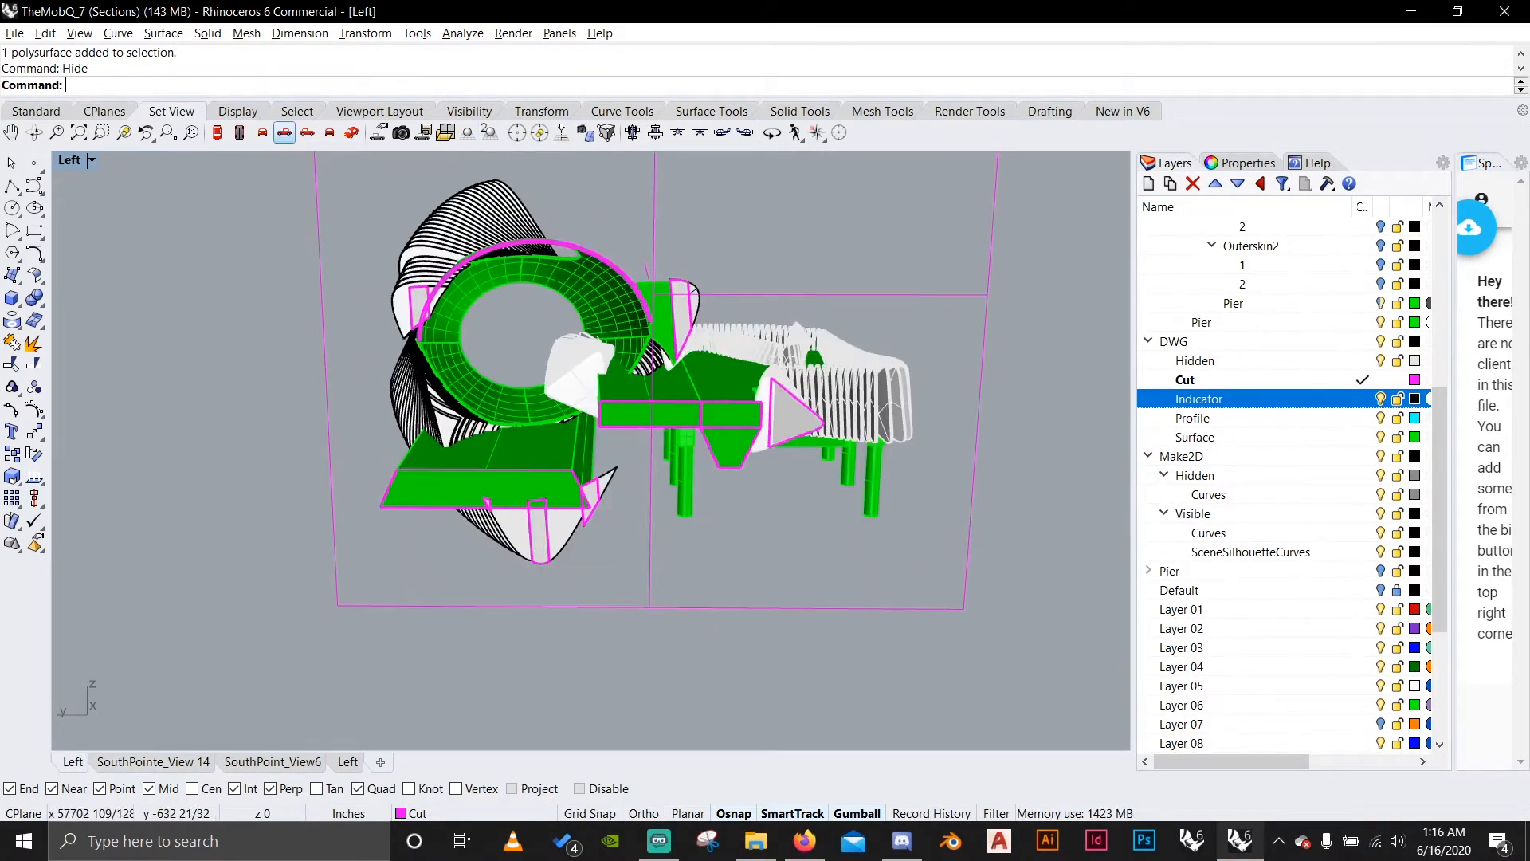
click(307, 132)
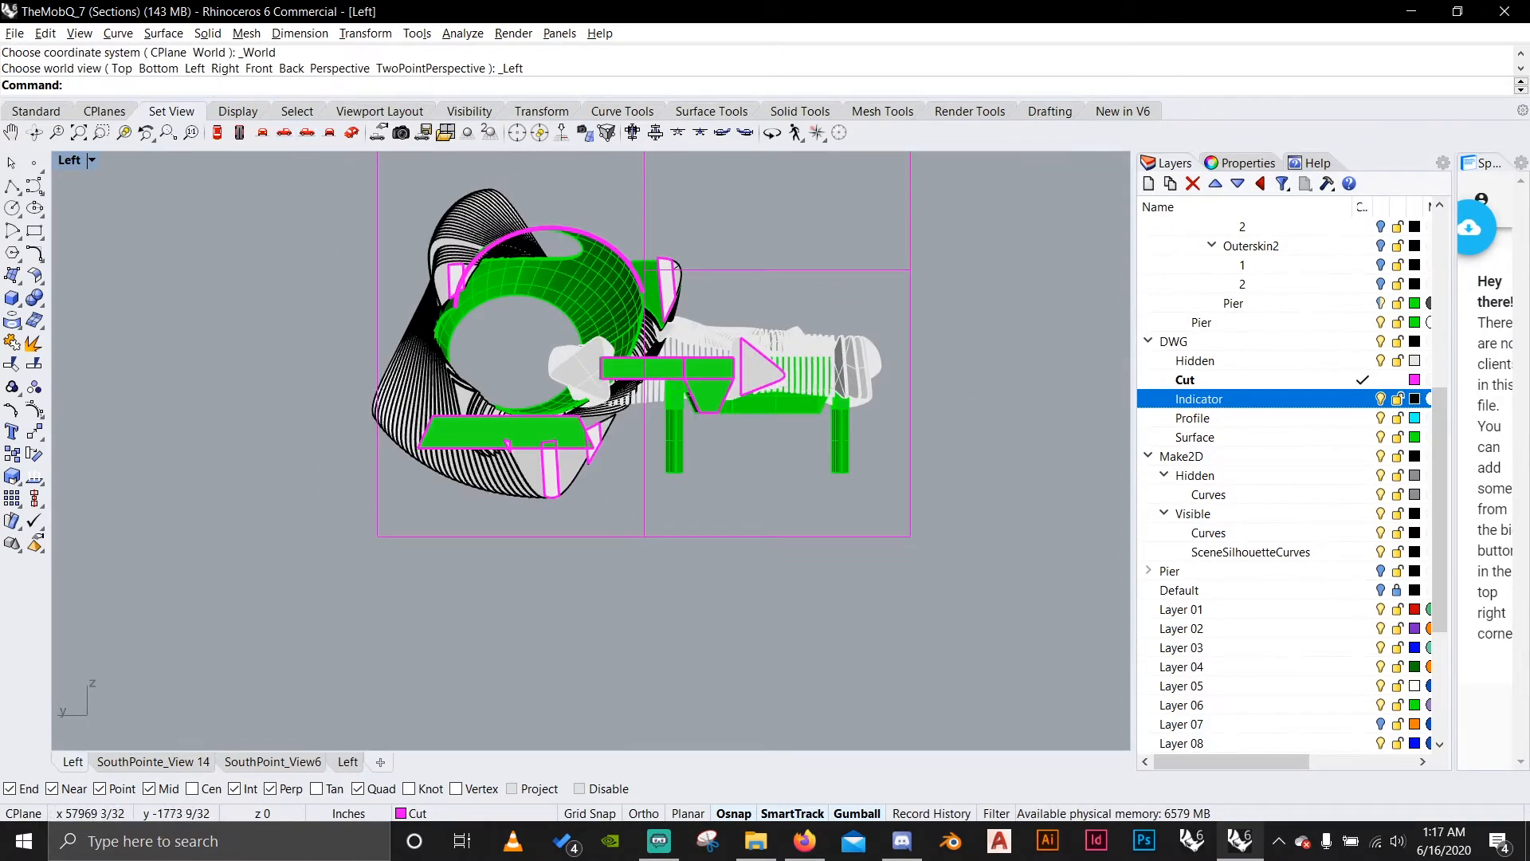
right_drag(637, 358, 628, 451)
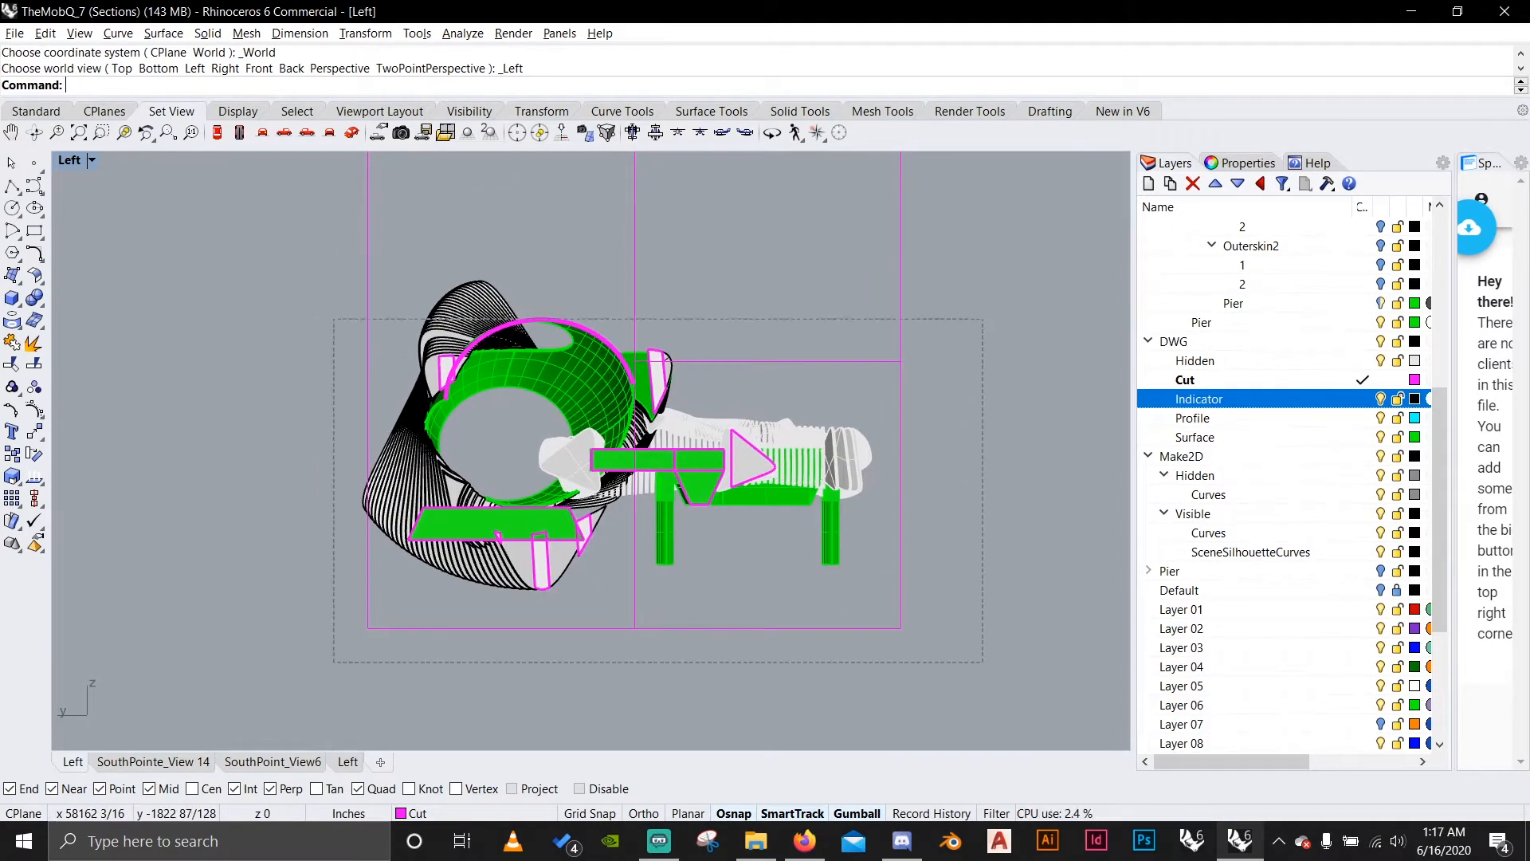
Select the whole visible model with its clipping plane, switch the Left viewport to perspective projection and zoom to the selection.
key(ctrl+a)
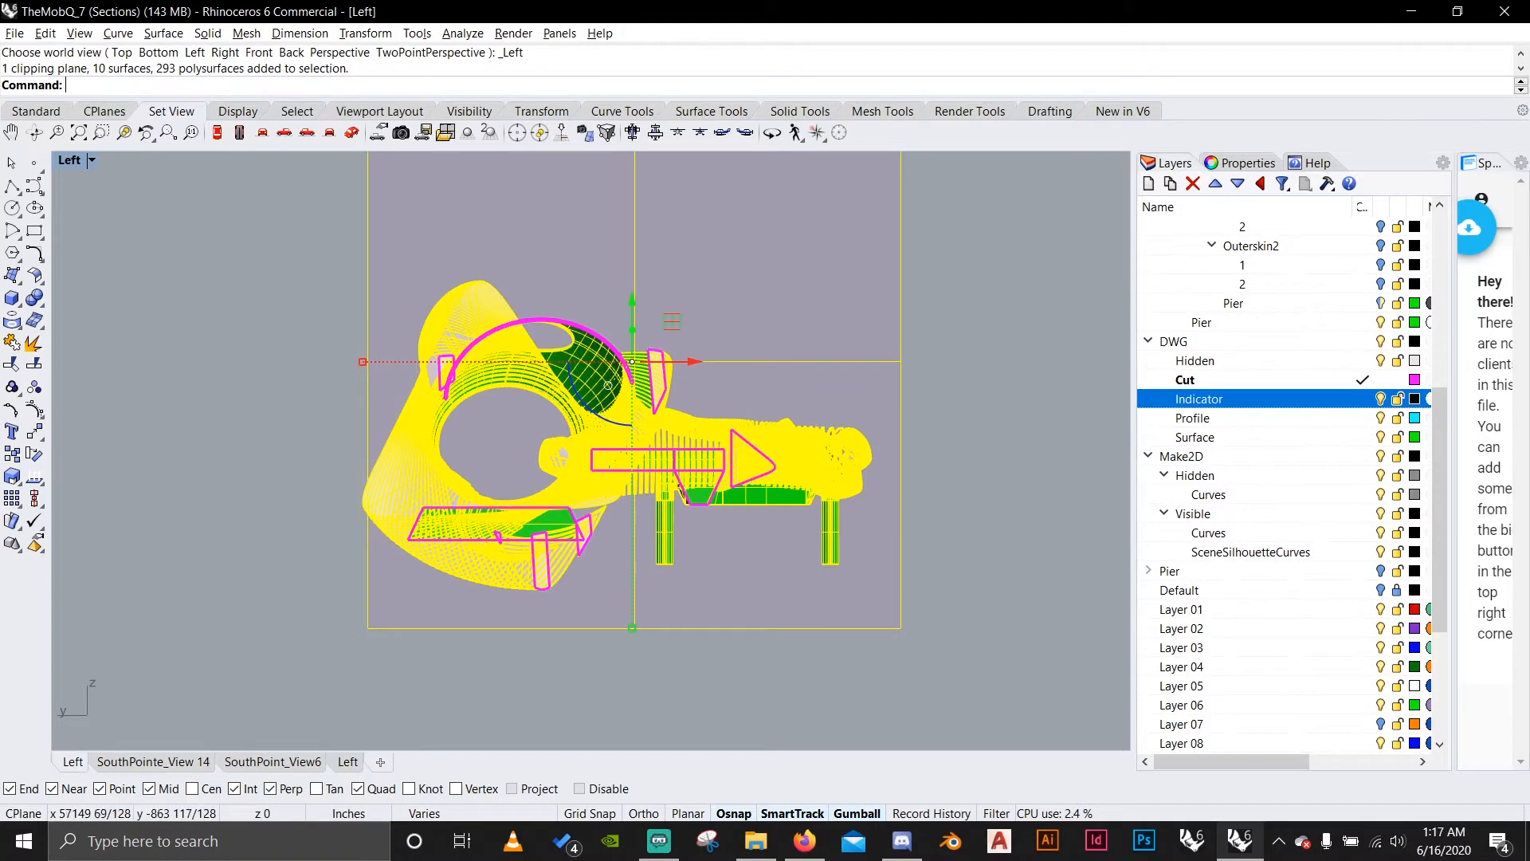
click(467, 132)
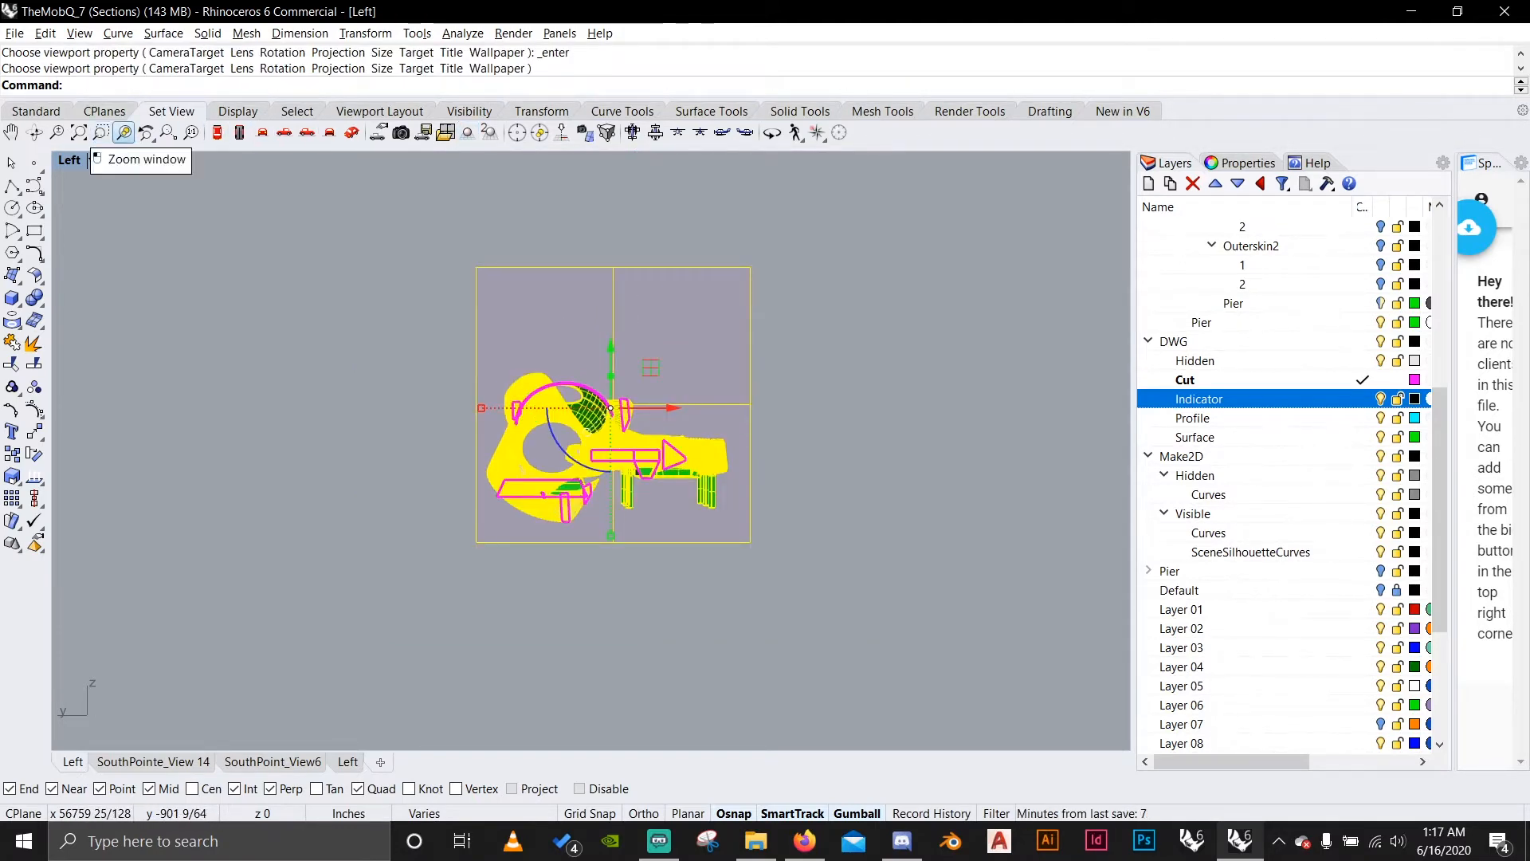
click(101, 133)
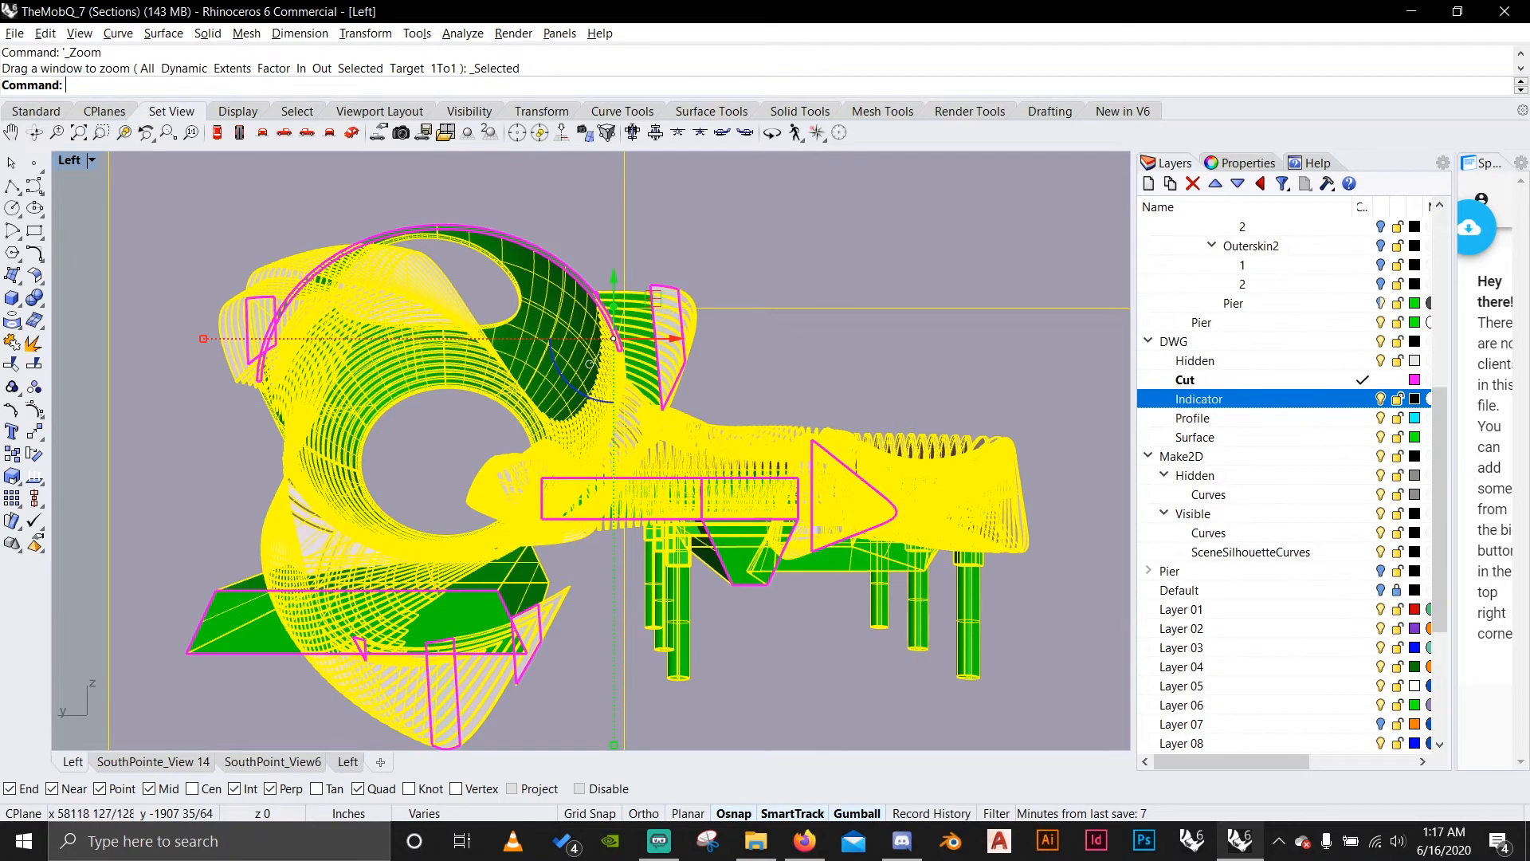
Run Make2D on the selected model and clipping plane from the perspective Left view.
text(Make2D)
key(Return)
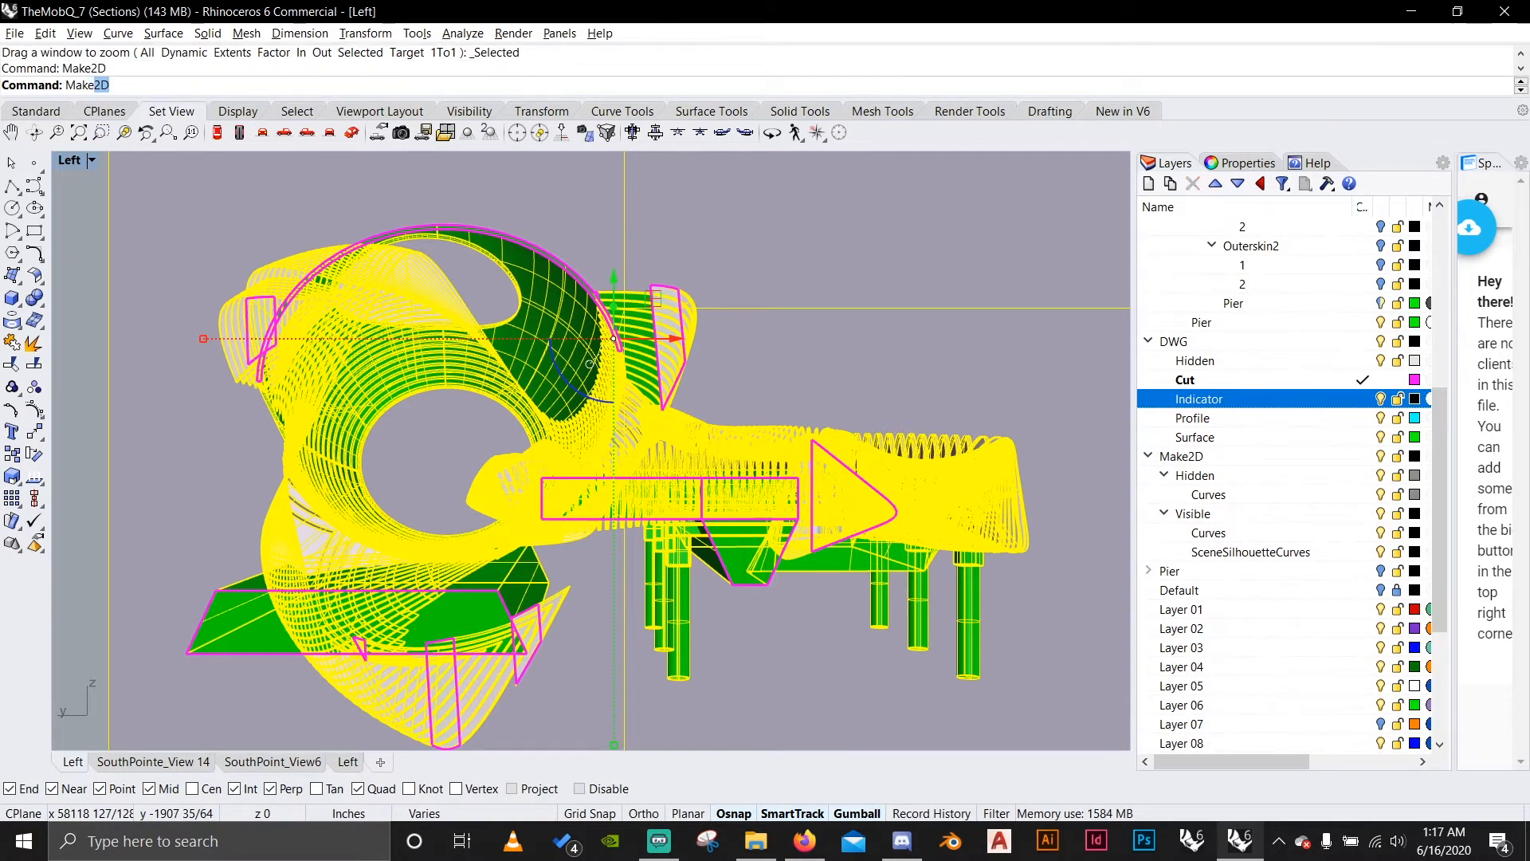
key(Return)
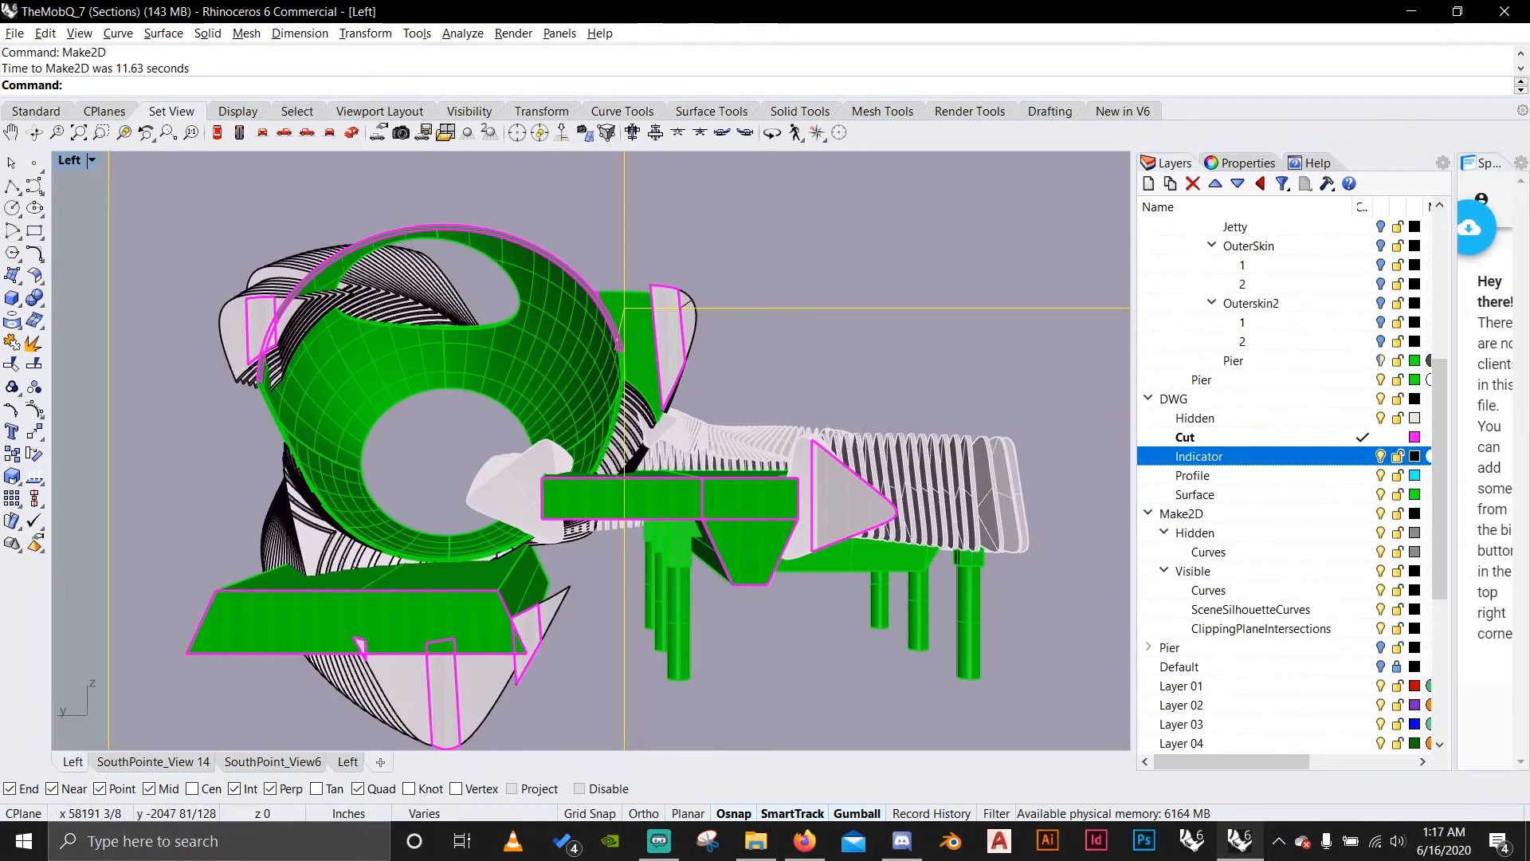
Switch the SouthPoint_View6 viewport to the world Top view, locate the generated 2D drawing and clear the selection.
click(153, 762)
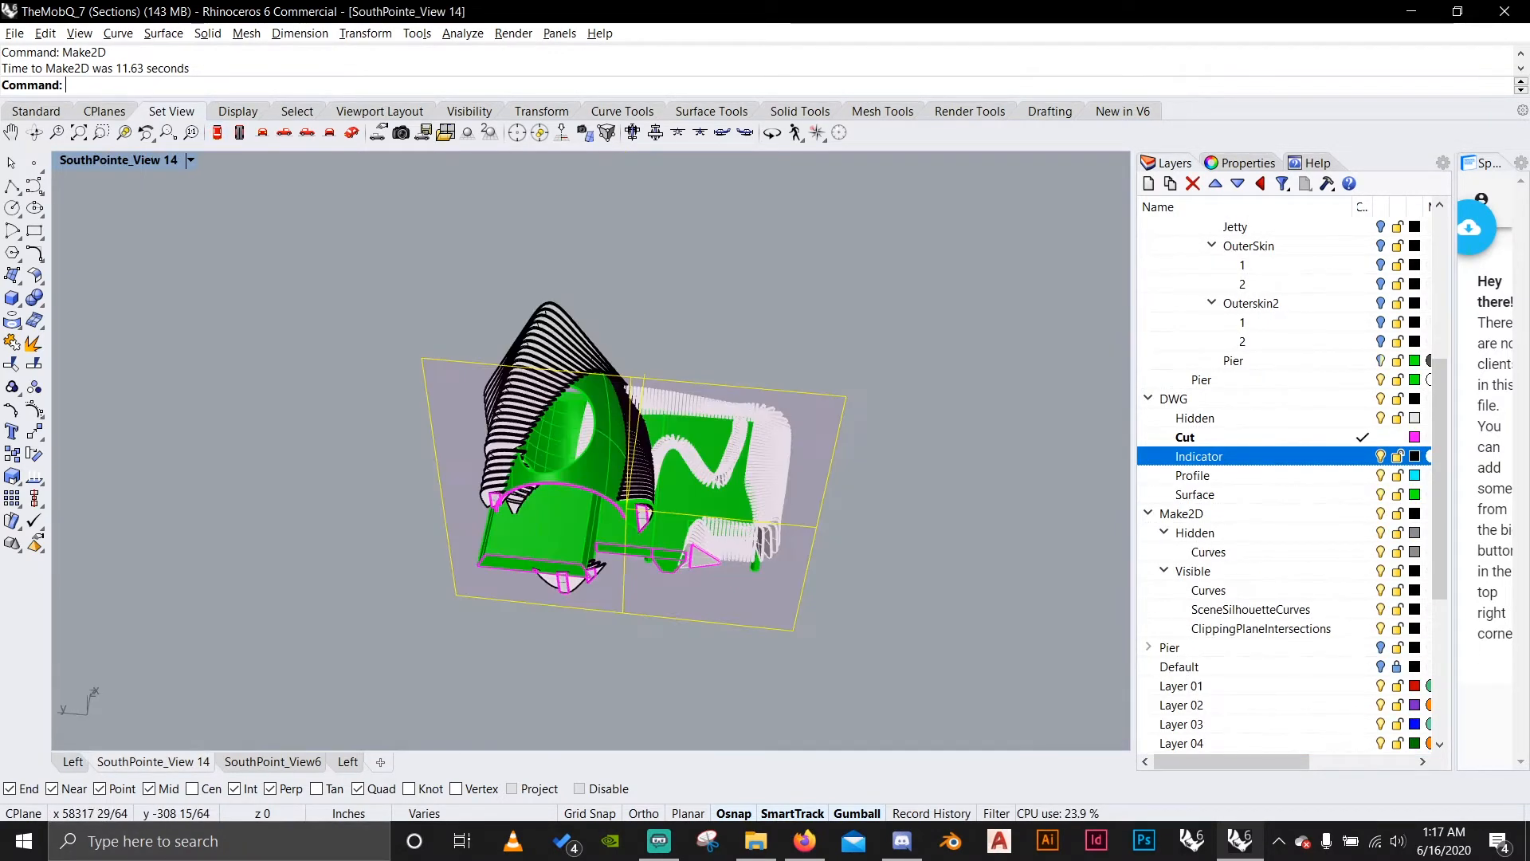
click(272, 761)
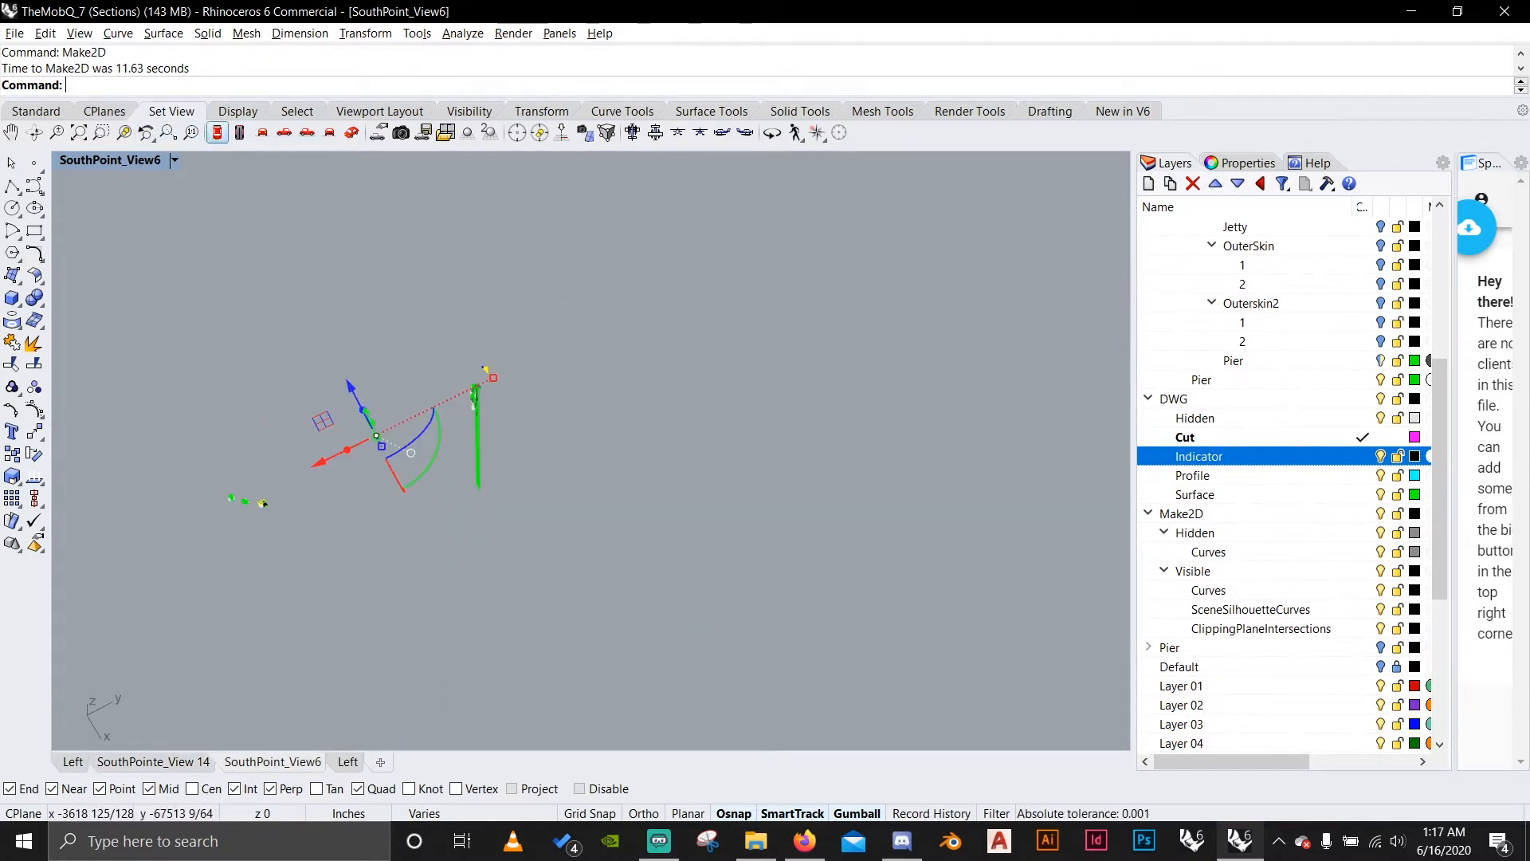
click(216, 132)
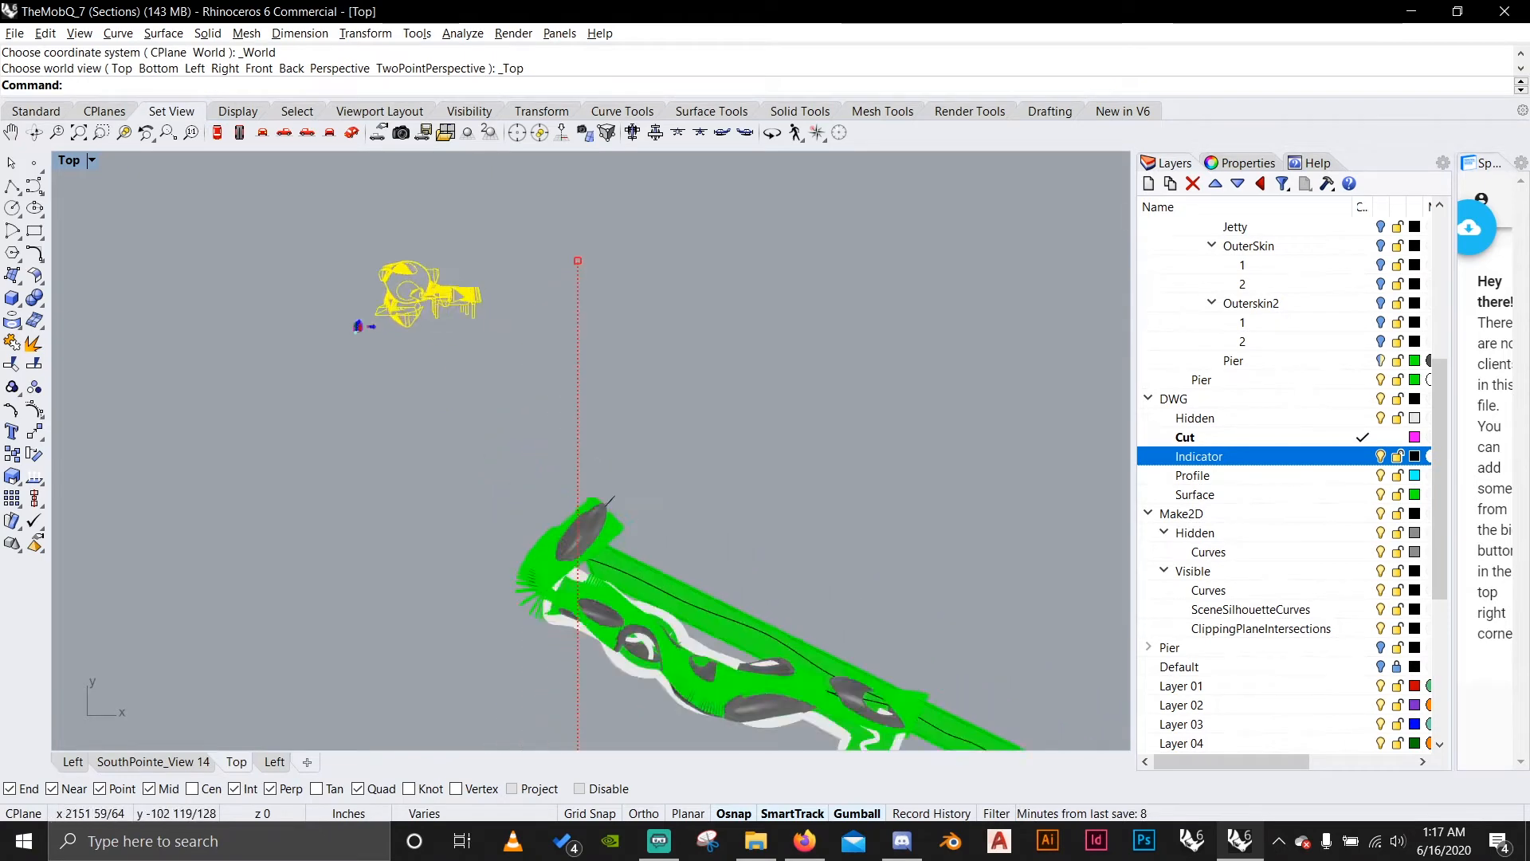
scroll(429, 324, up, 12)
right_drag(429, 324, 477, 508)
key(Escape)
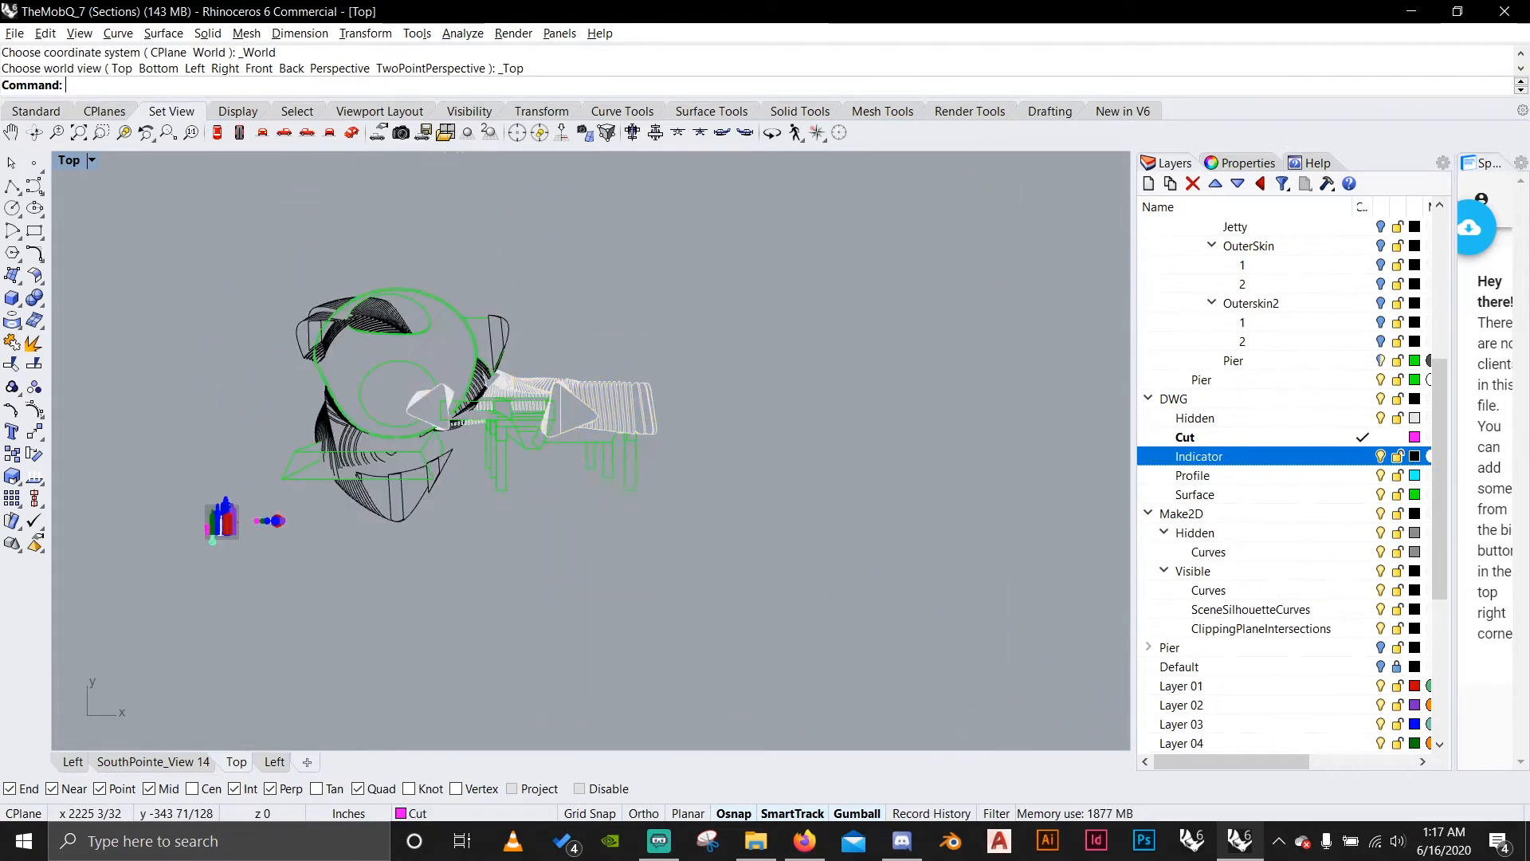
Select all curves of the 2D drawing, move them along the X axis towards positive X and deselect them.
drag(758, 604, 305, 266)
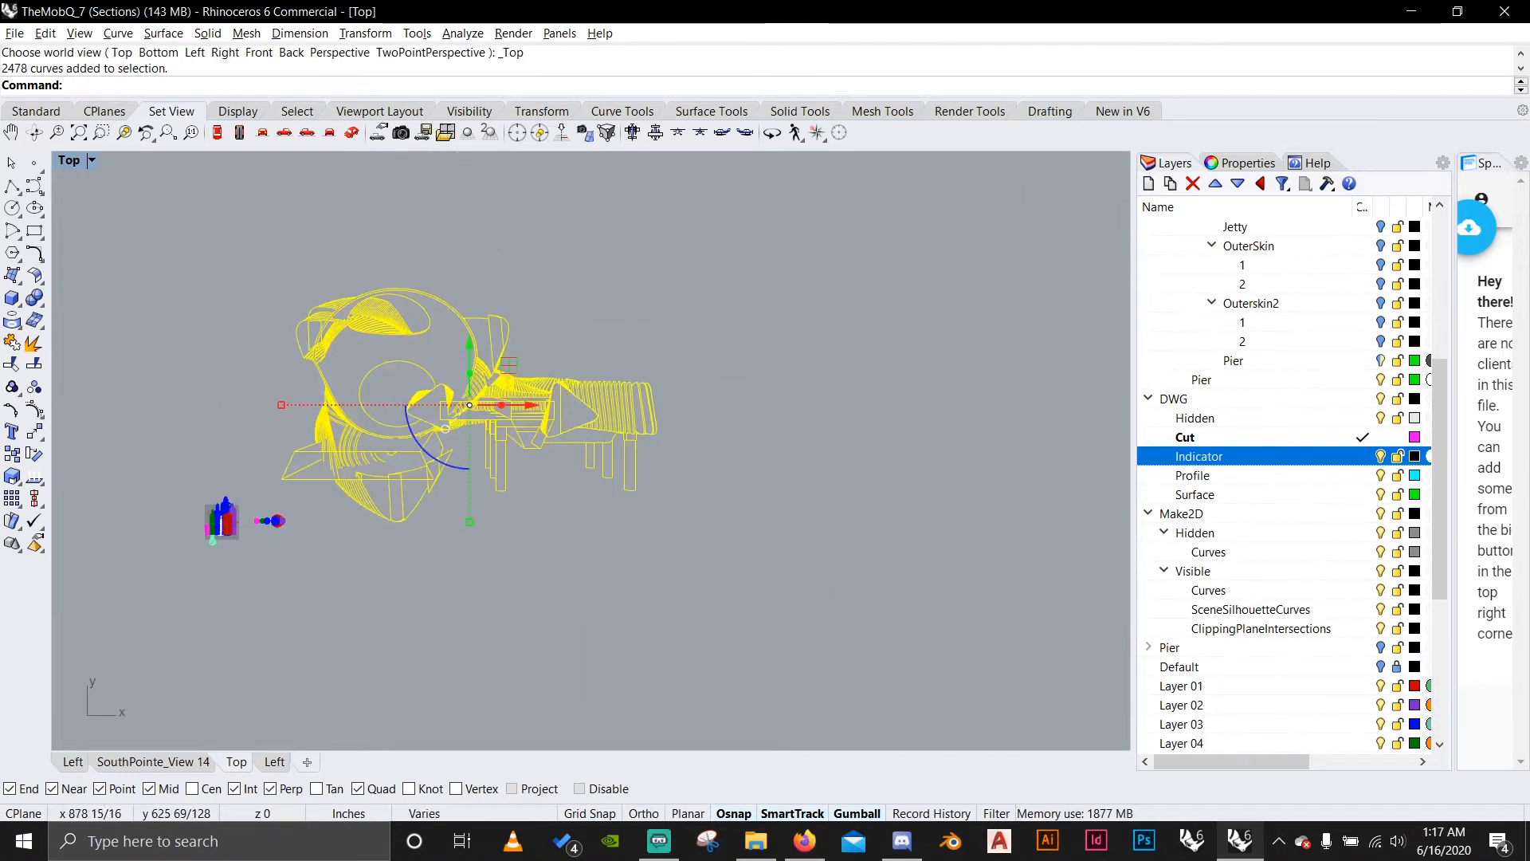
scroll(602, 422, down, 14)
drag(532, 405, 831, 418)
key(Escape)
Select the entire 3D pavilion and pier model in the Top view and delete it, keeping the 2D drawing.
scroll(805, 525, down, 6)
right_drag(805, 524, 526, 434)
scroll(521, 435, down, 10)
drag(841, 629, 802, 604)
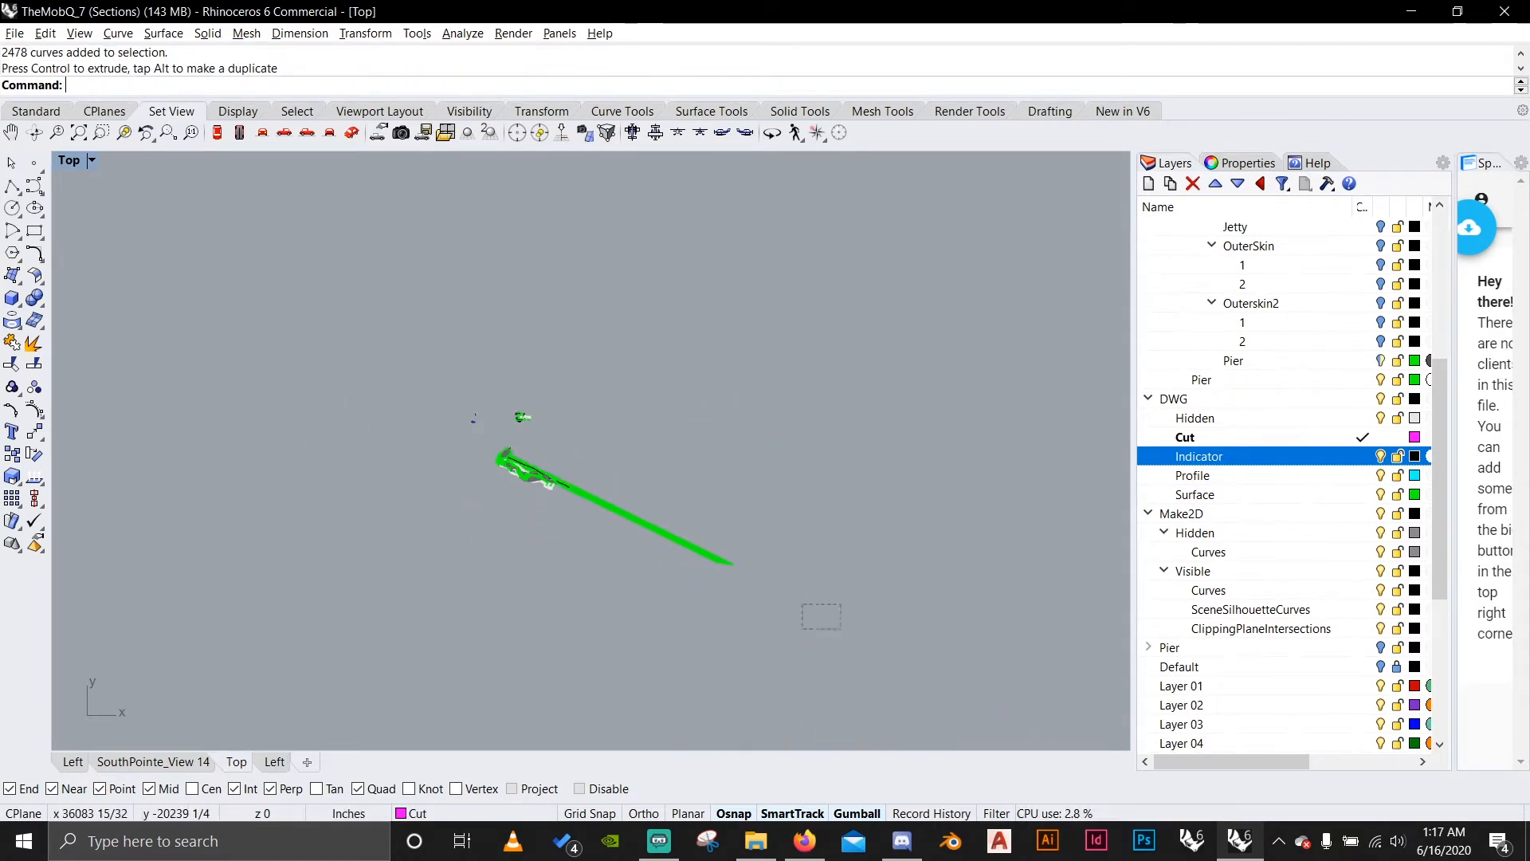
drag(464, 451, 464, 451)
key(Delete)
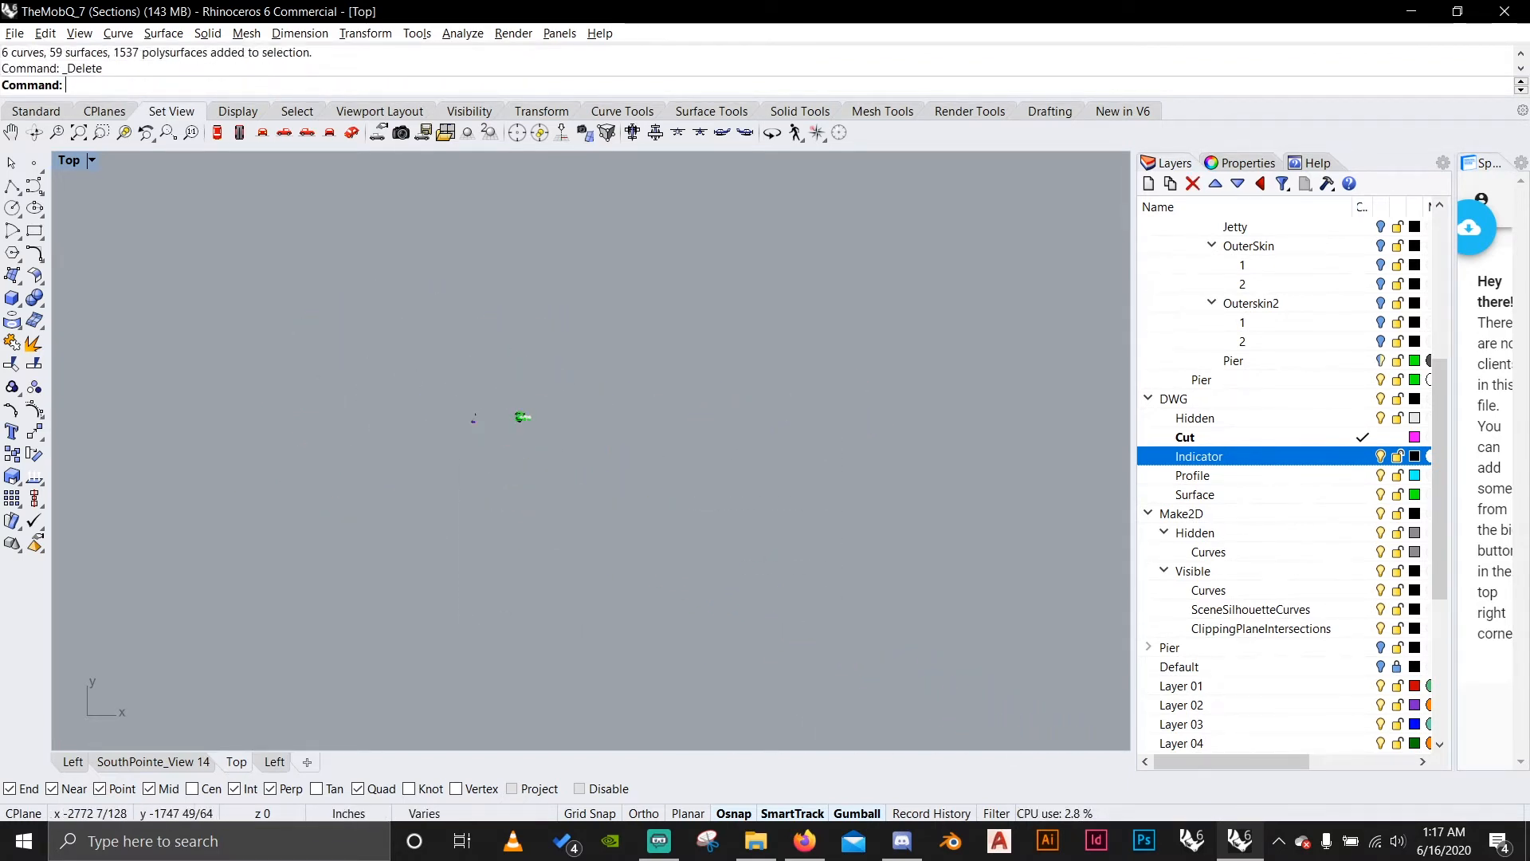
Select all curves on the ClippingPlaneIntersections layer and move them to the Cut layer.
scroll(517, 408, up, 15)
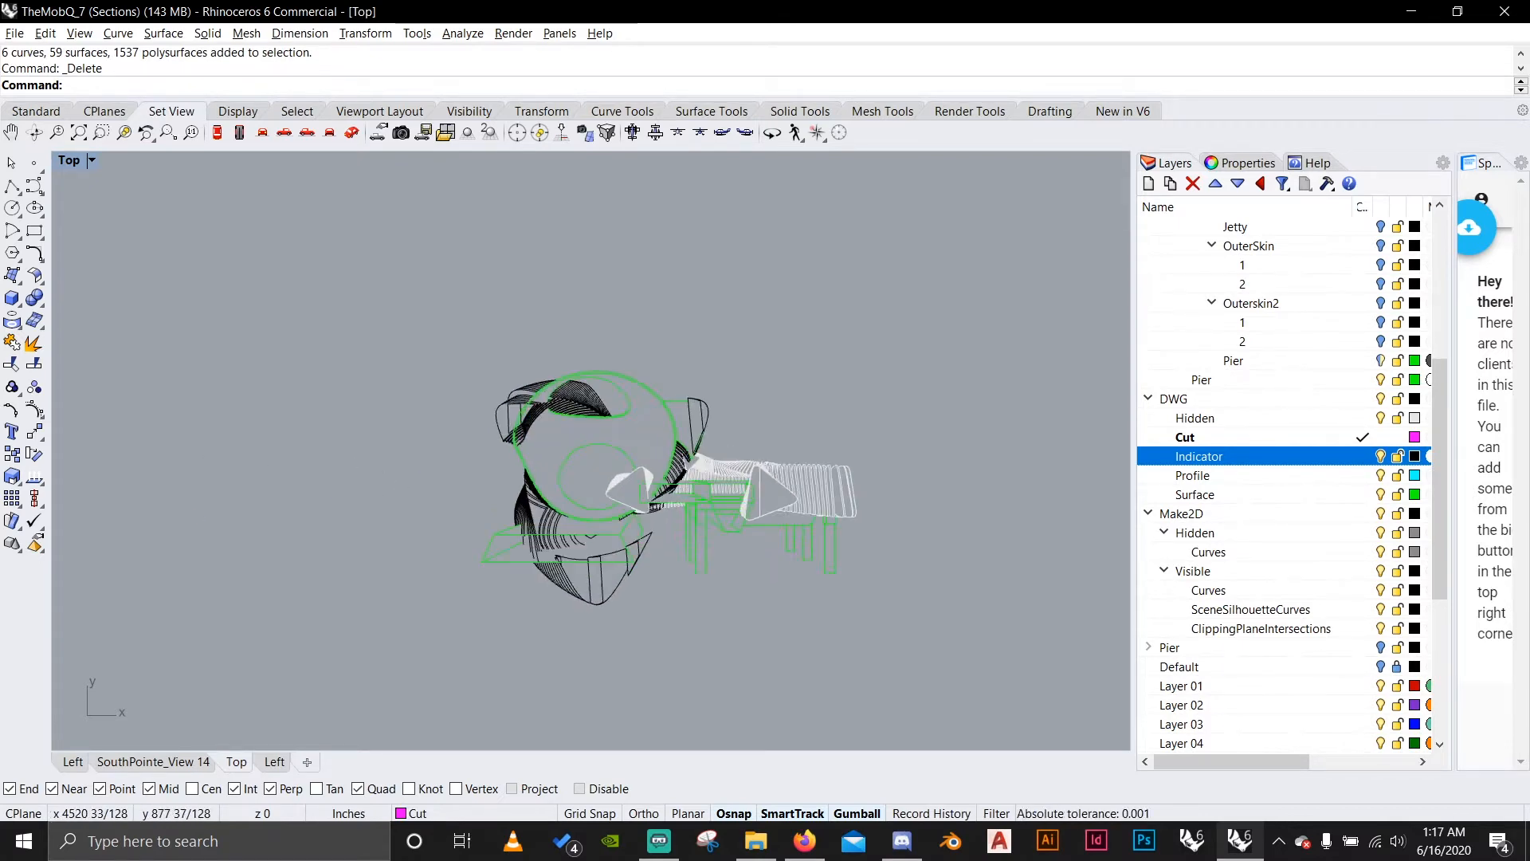
scroll(561, 401, up, 5)
scroll(492, 350, down, 4)
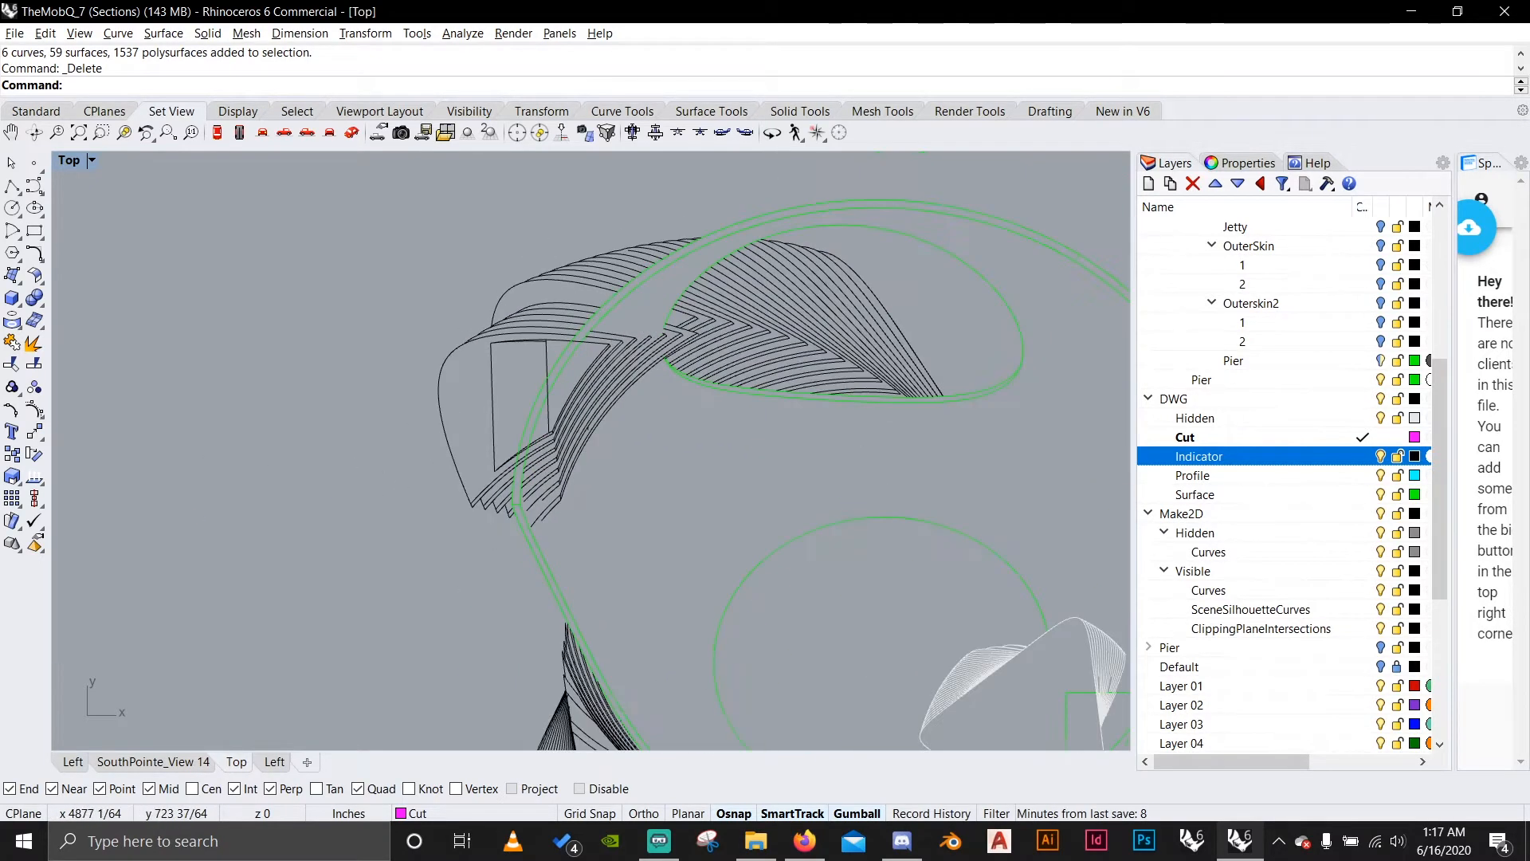
scroll(1275, 481, down, 2)
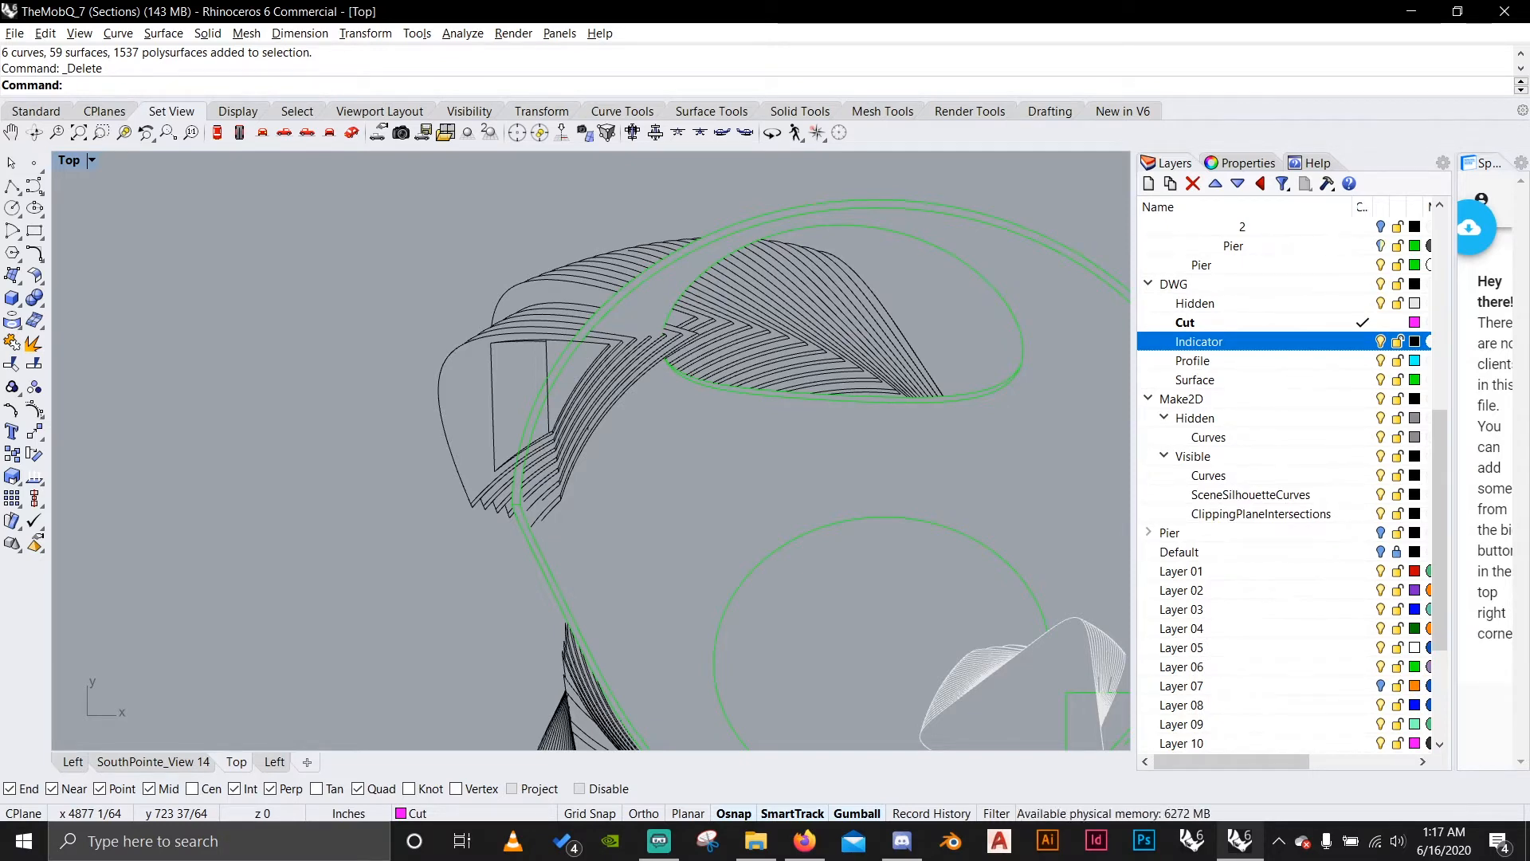
right_click(1307, 513)
click(1372, 400)
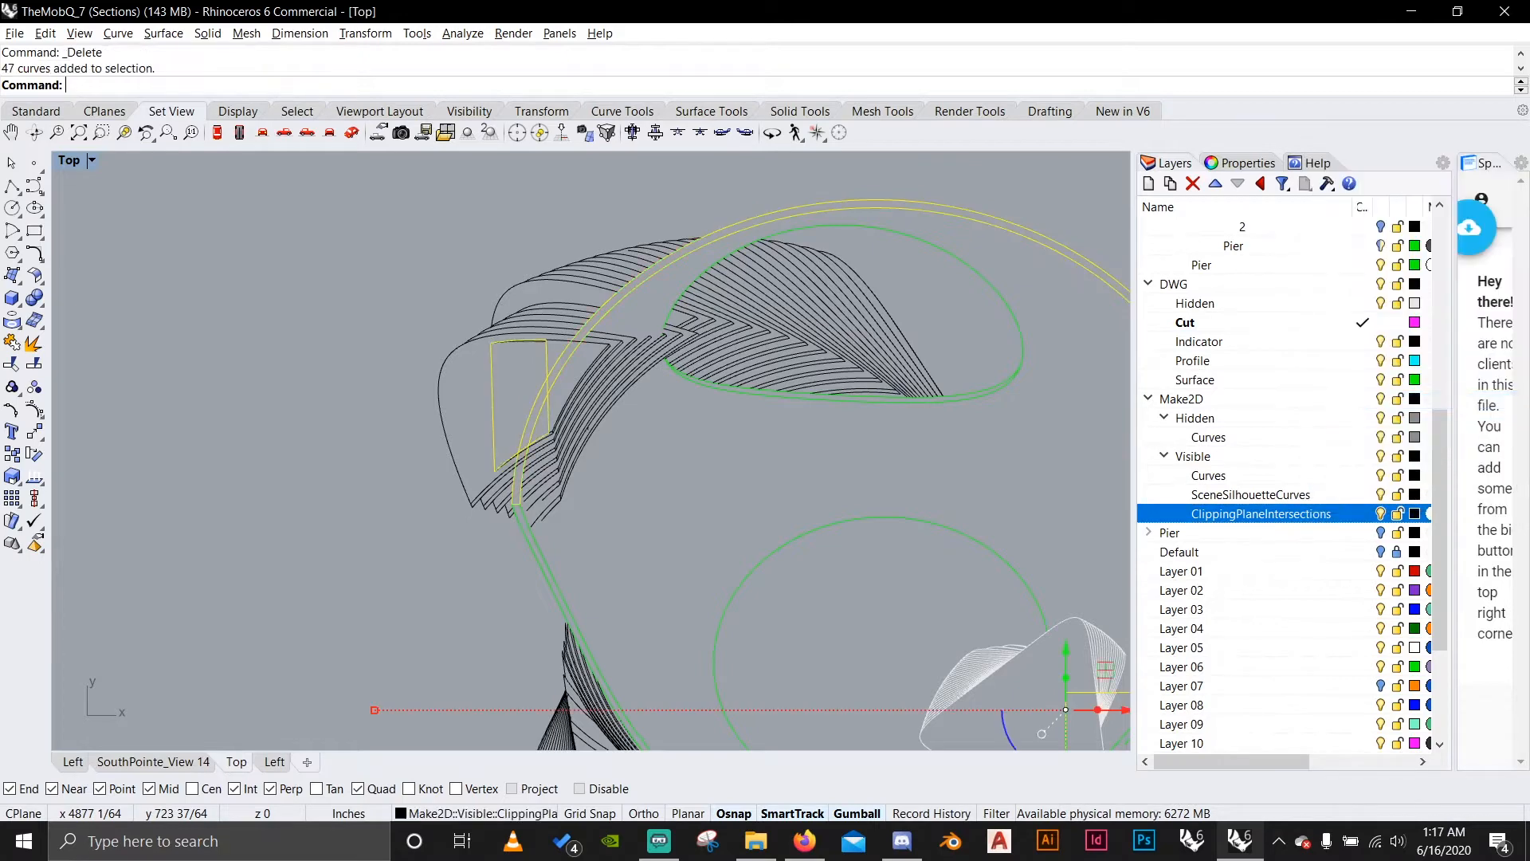
scroll(638, 419, down, 11)
scroll(805, 527, up, 6)
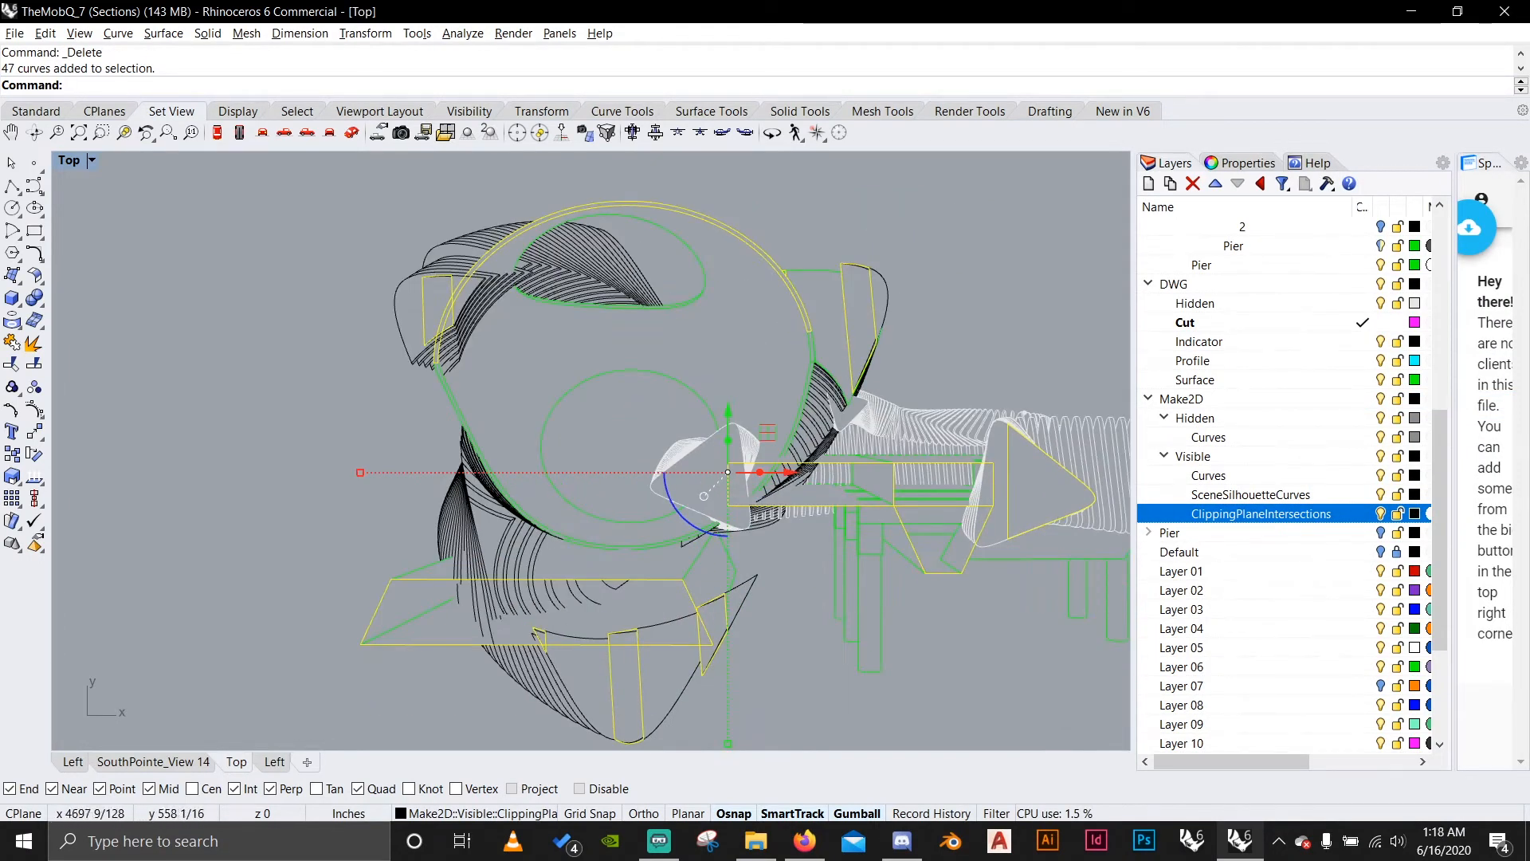
scroll(265, 492, down, 6)
scroll(362, 580, up, 8)
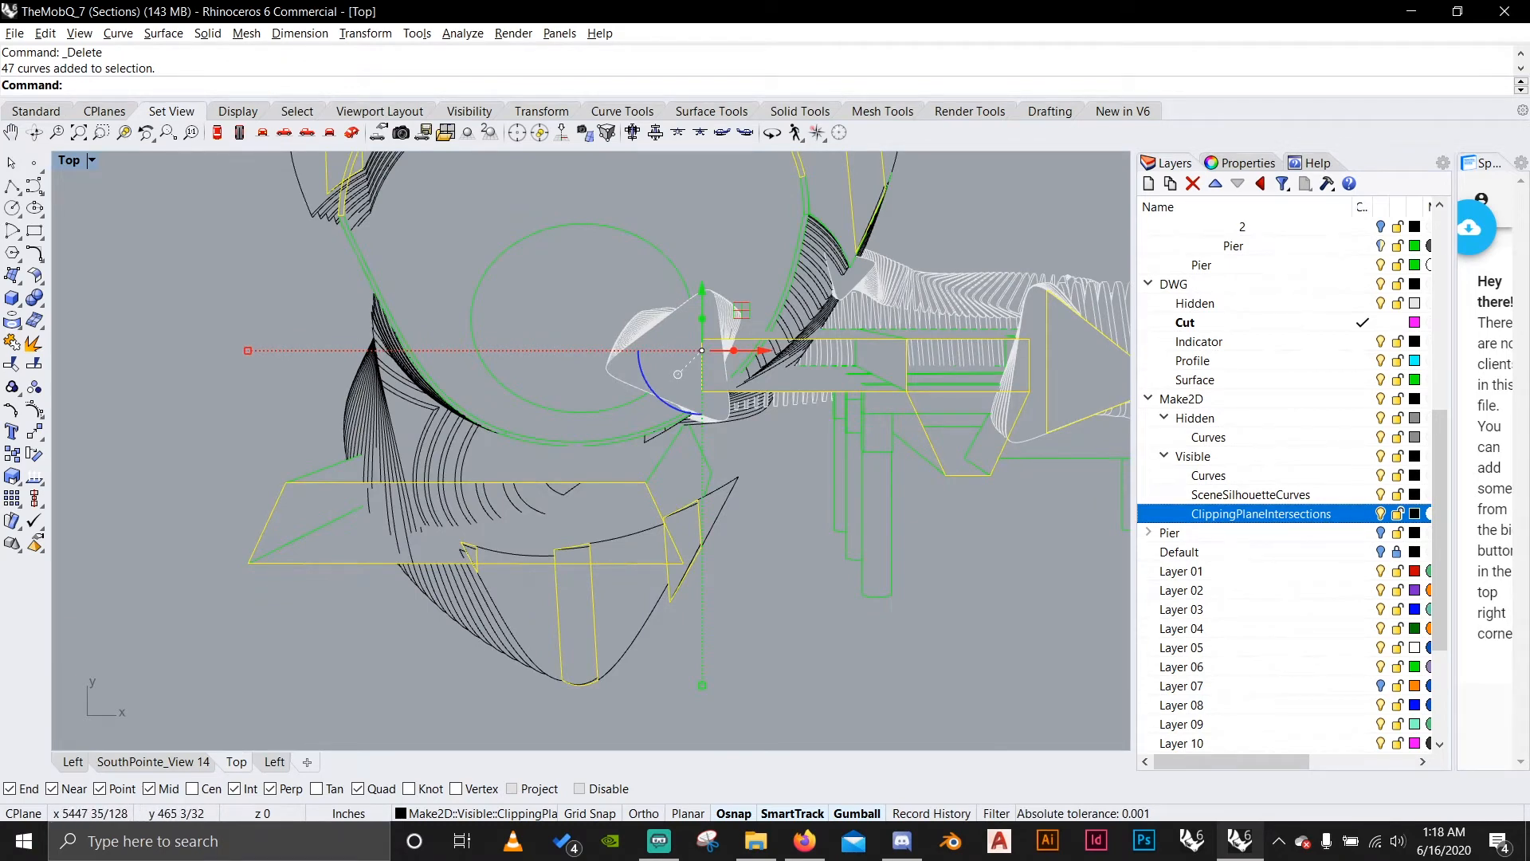
right_click(1362, 322)
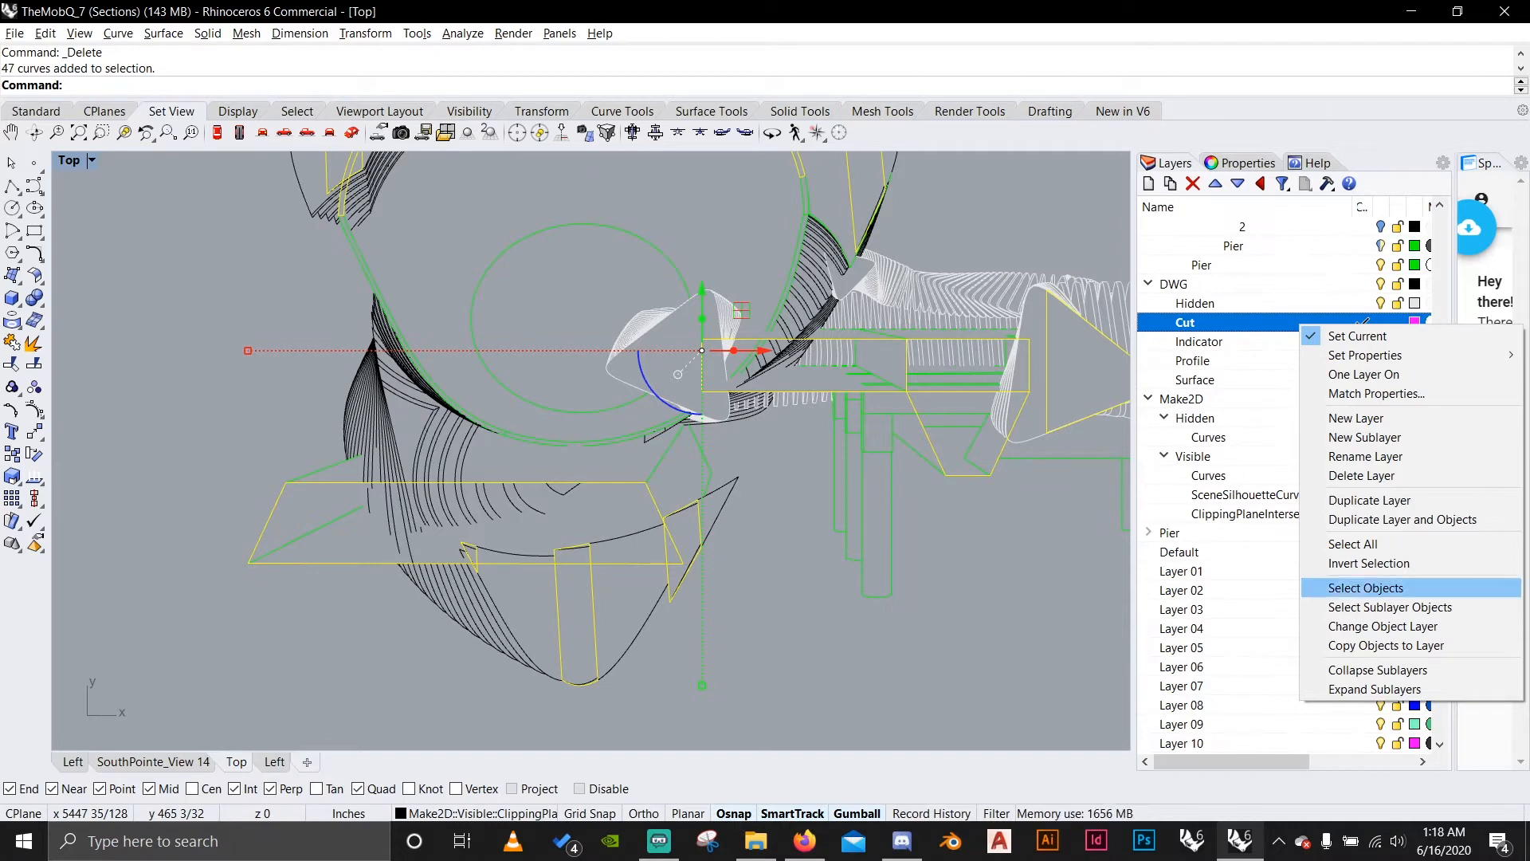
click(1383, 627)
Move the Hidden layer below the Cut layer within the DWG layer group.
click(1195, 304)
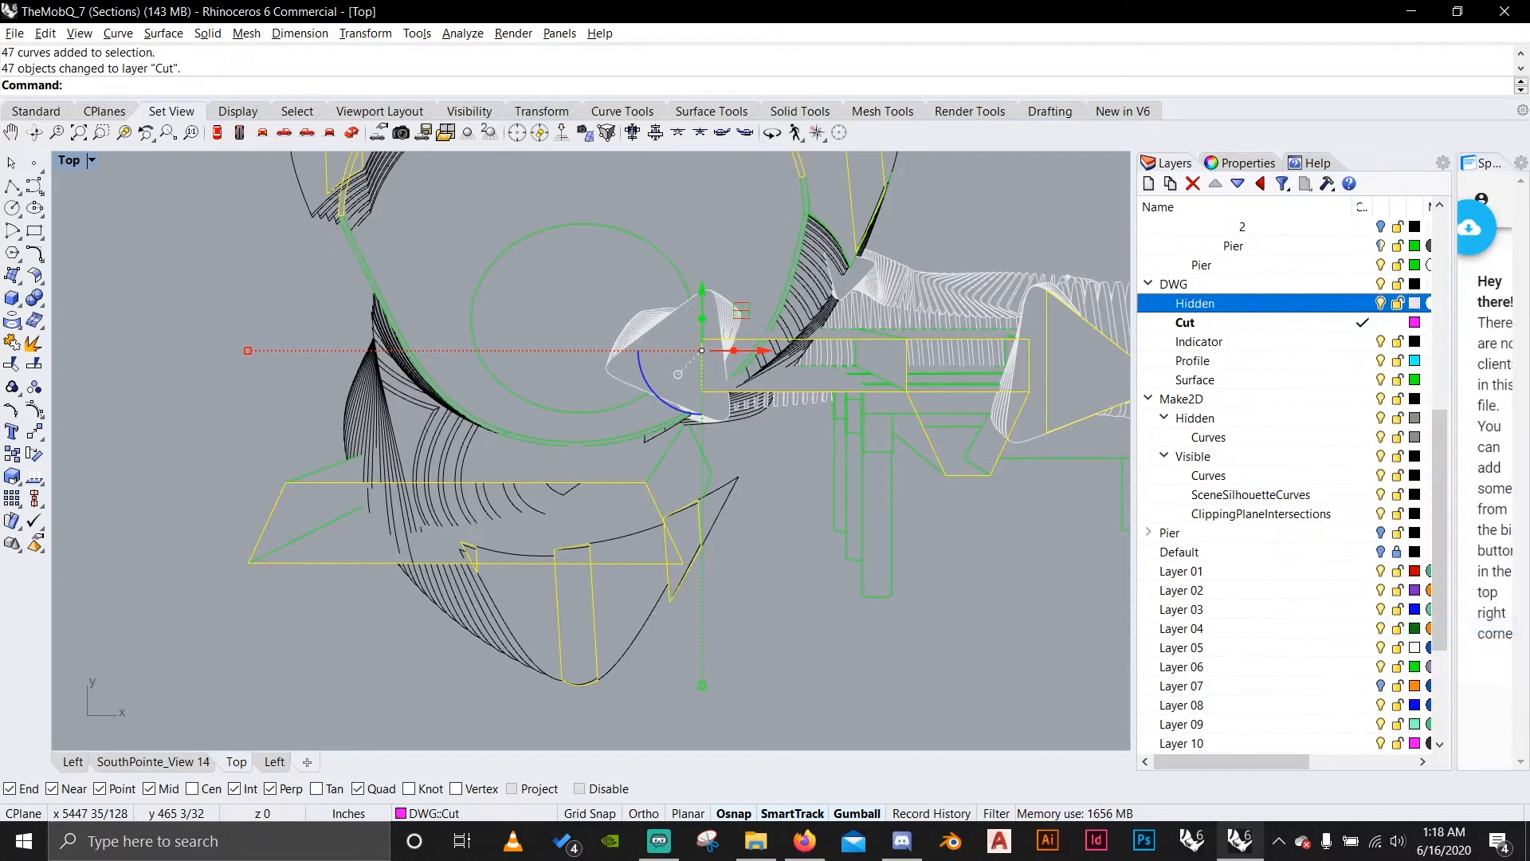
click(1238, 184)
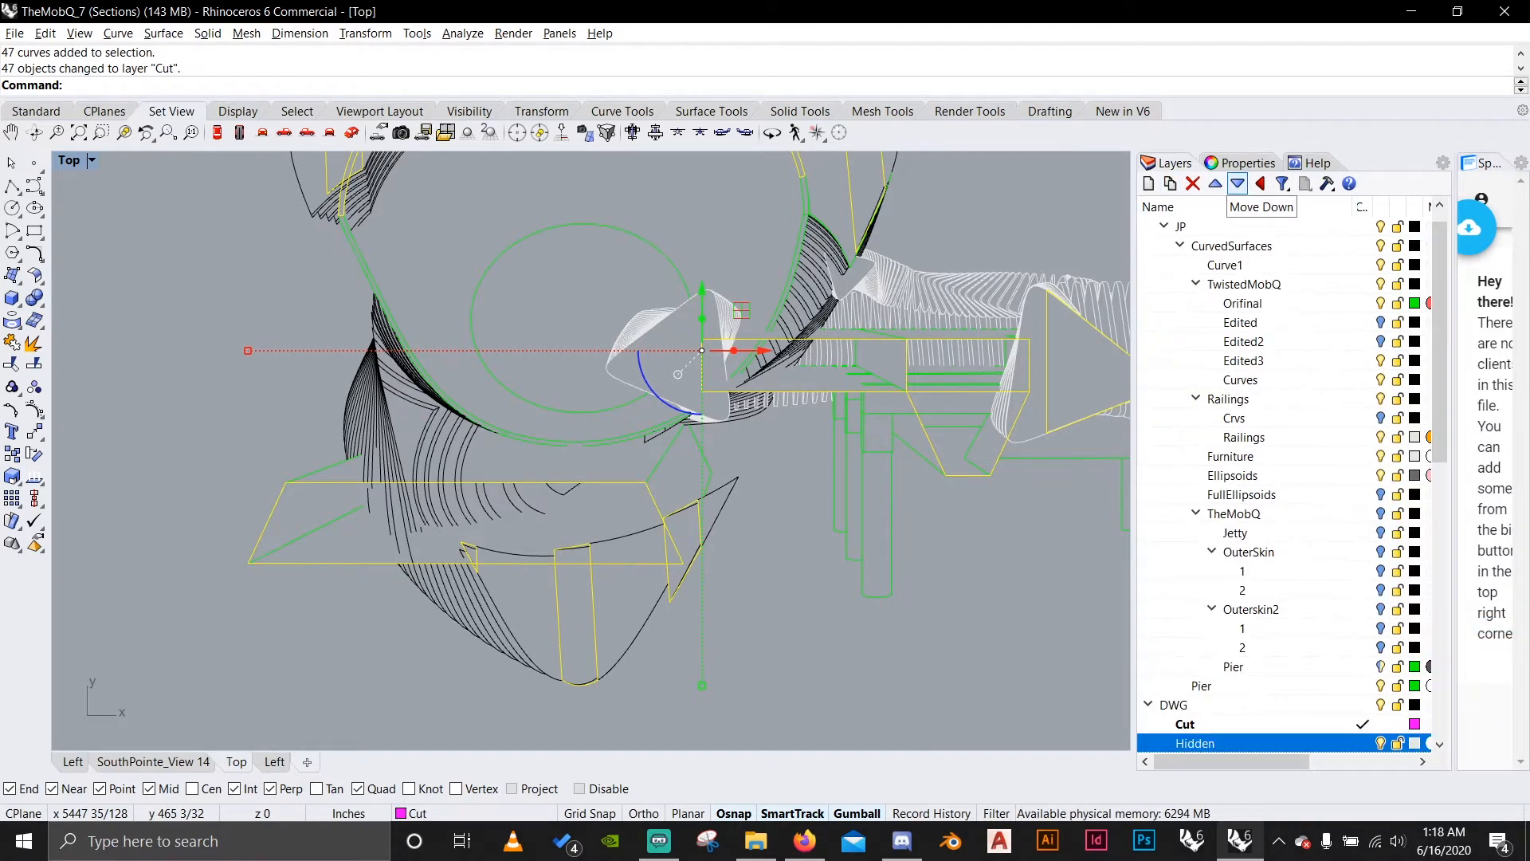
scroll(1283, 479, down, 6)
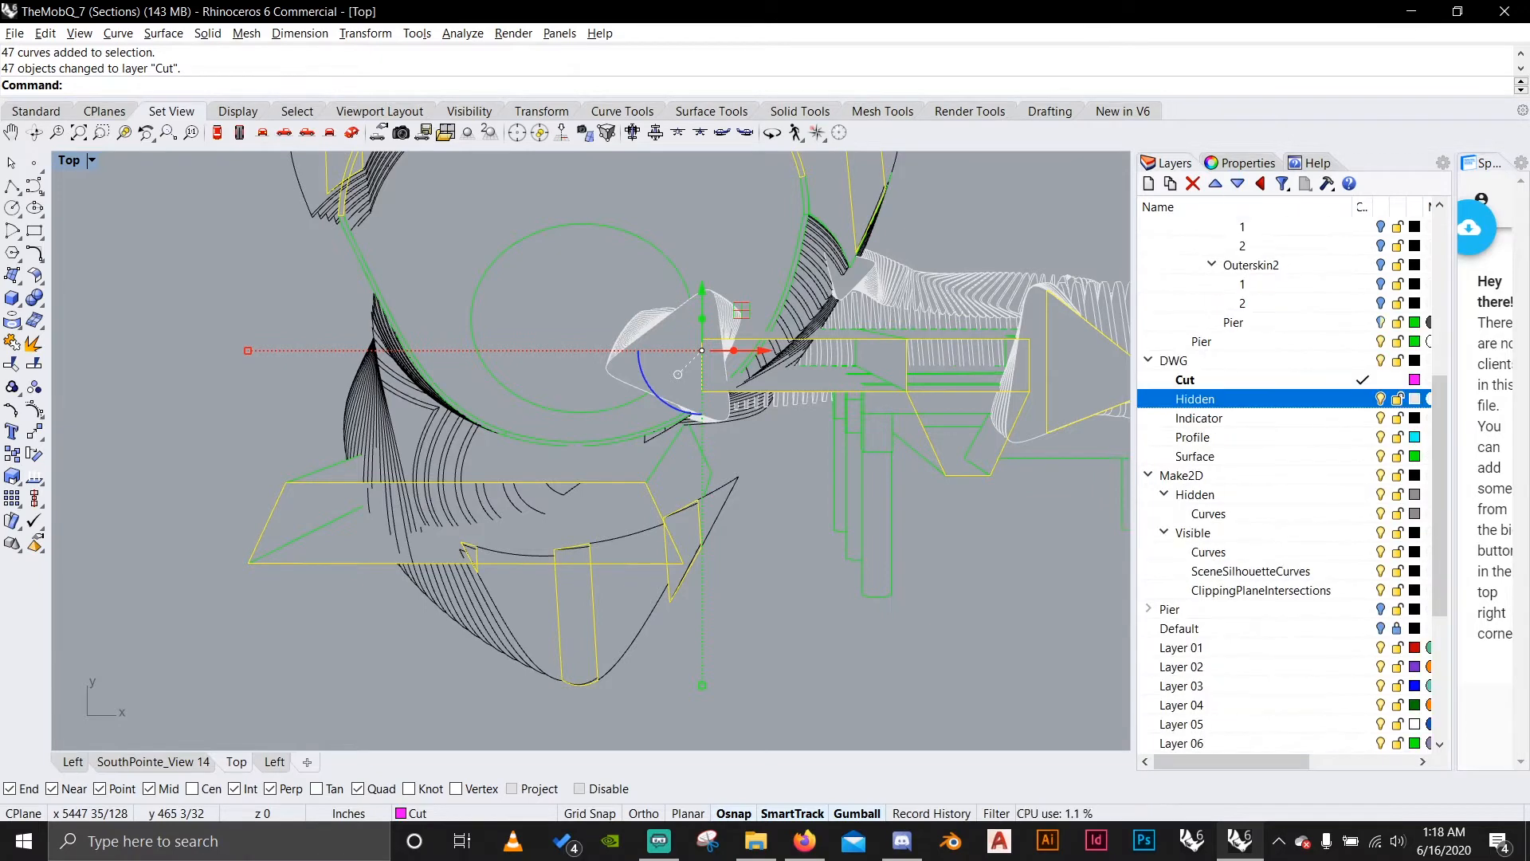
Move the Hidden layer down to the bottom of the DWG layer group.
click(1237, 184)
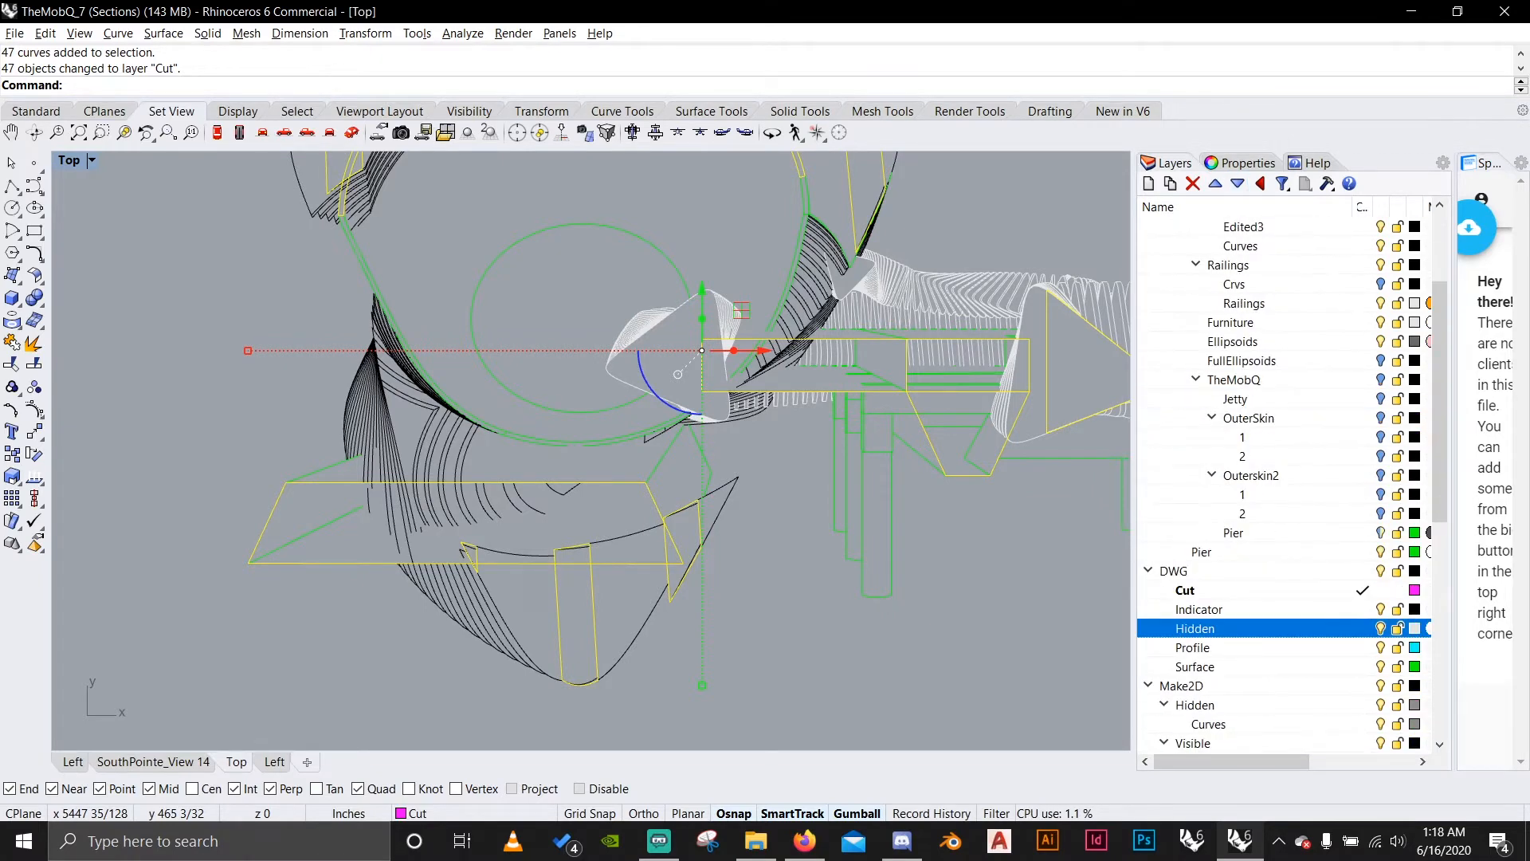
scroll(1283, 478, up, 3)
scroll(1283, 478, down, 5)
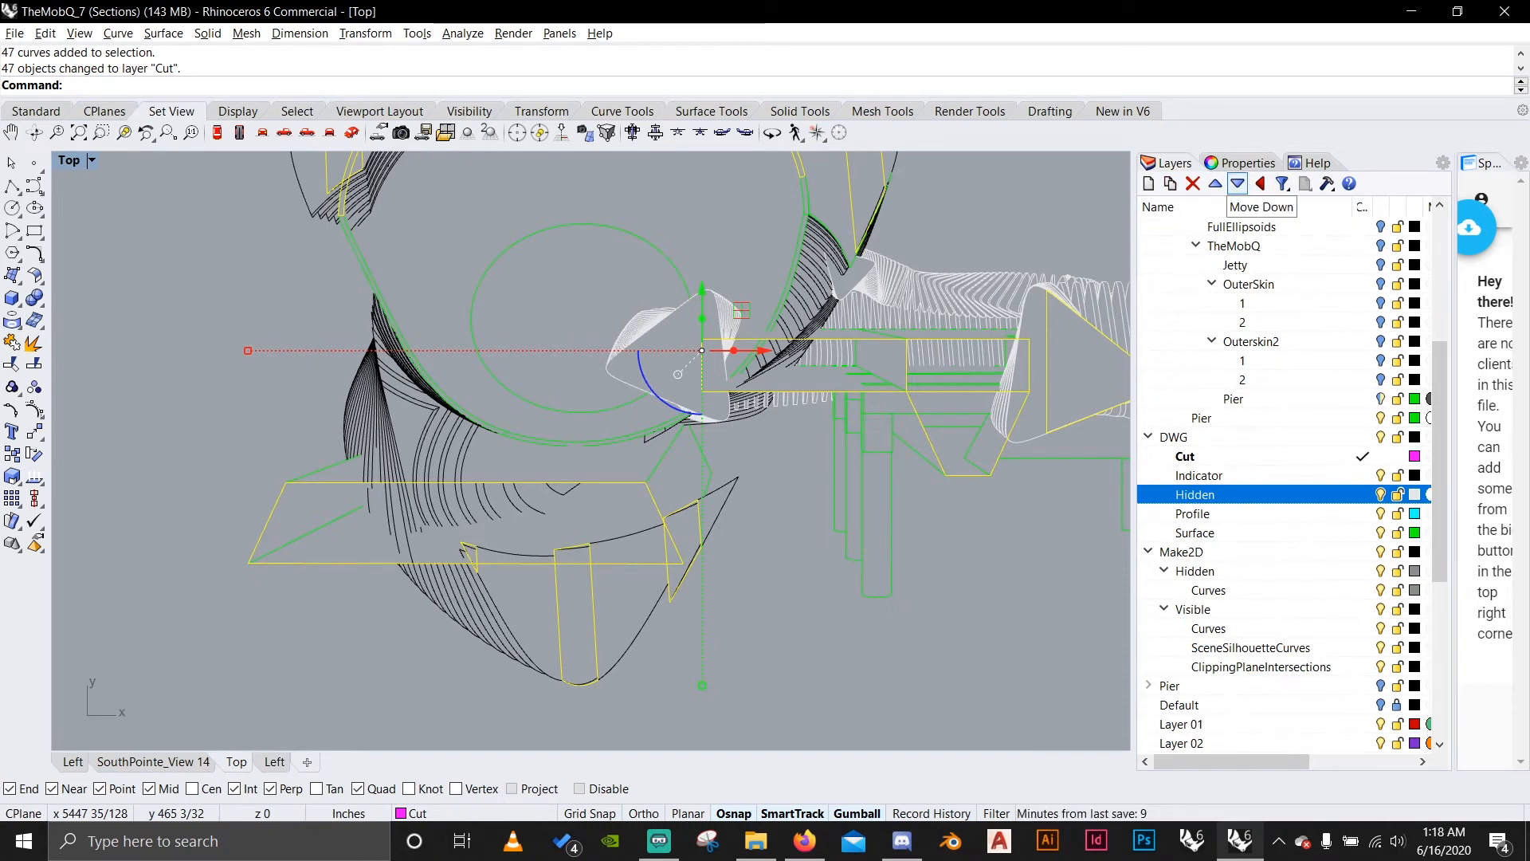
click(1237, 184)
click(1237, 184)
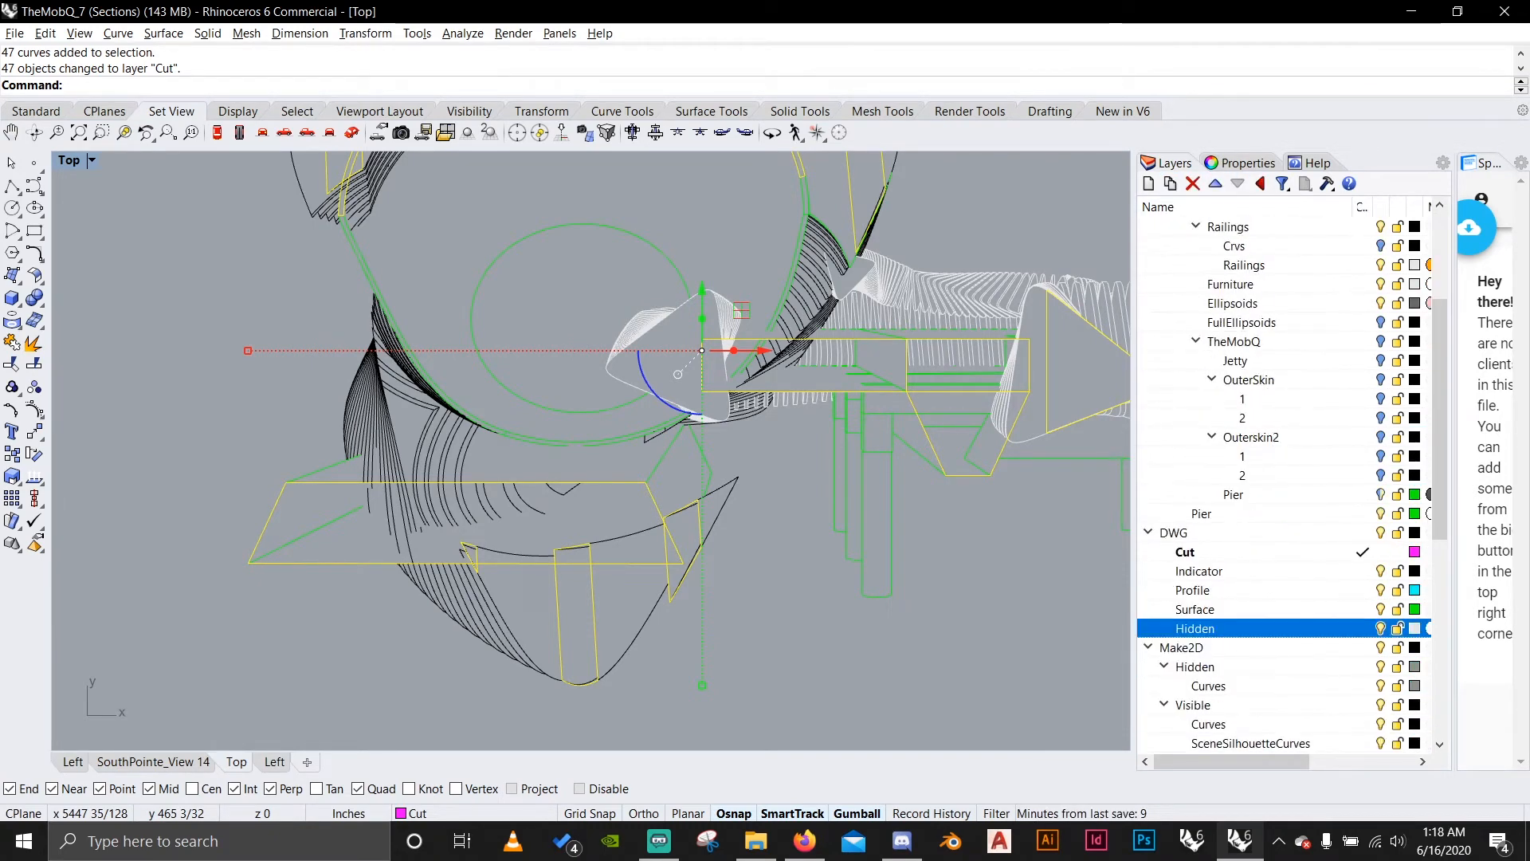
Reorder the remaining DWG sublayers so that Profile, Surface and Indicator follow the Cut layer.
click(1194, 610)
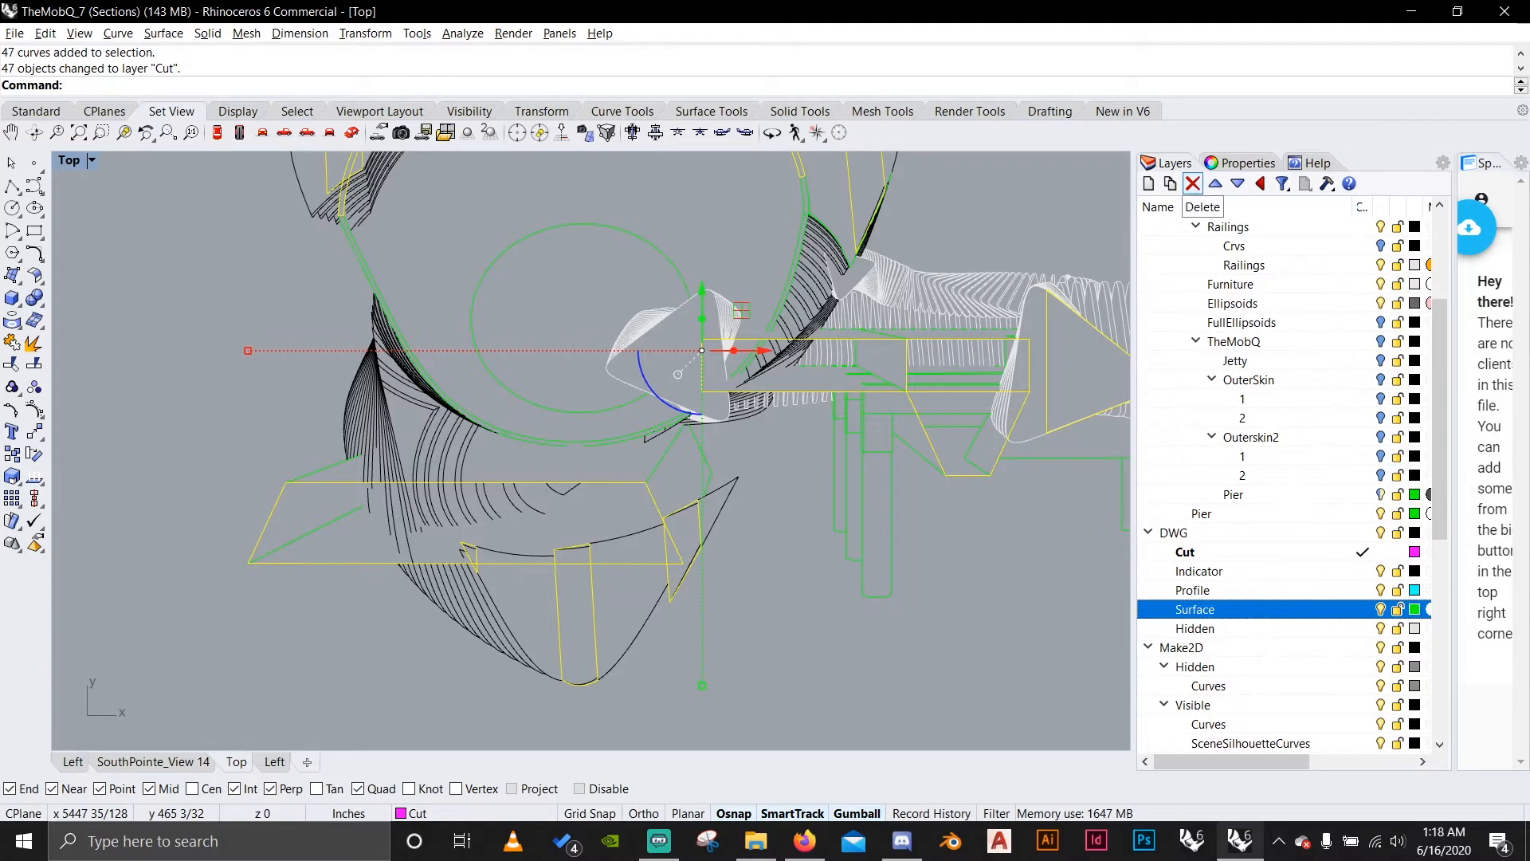
click(1216, 185)
click(1216, 184)
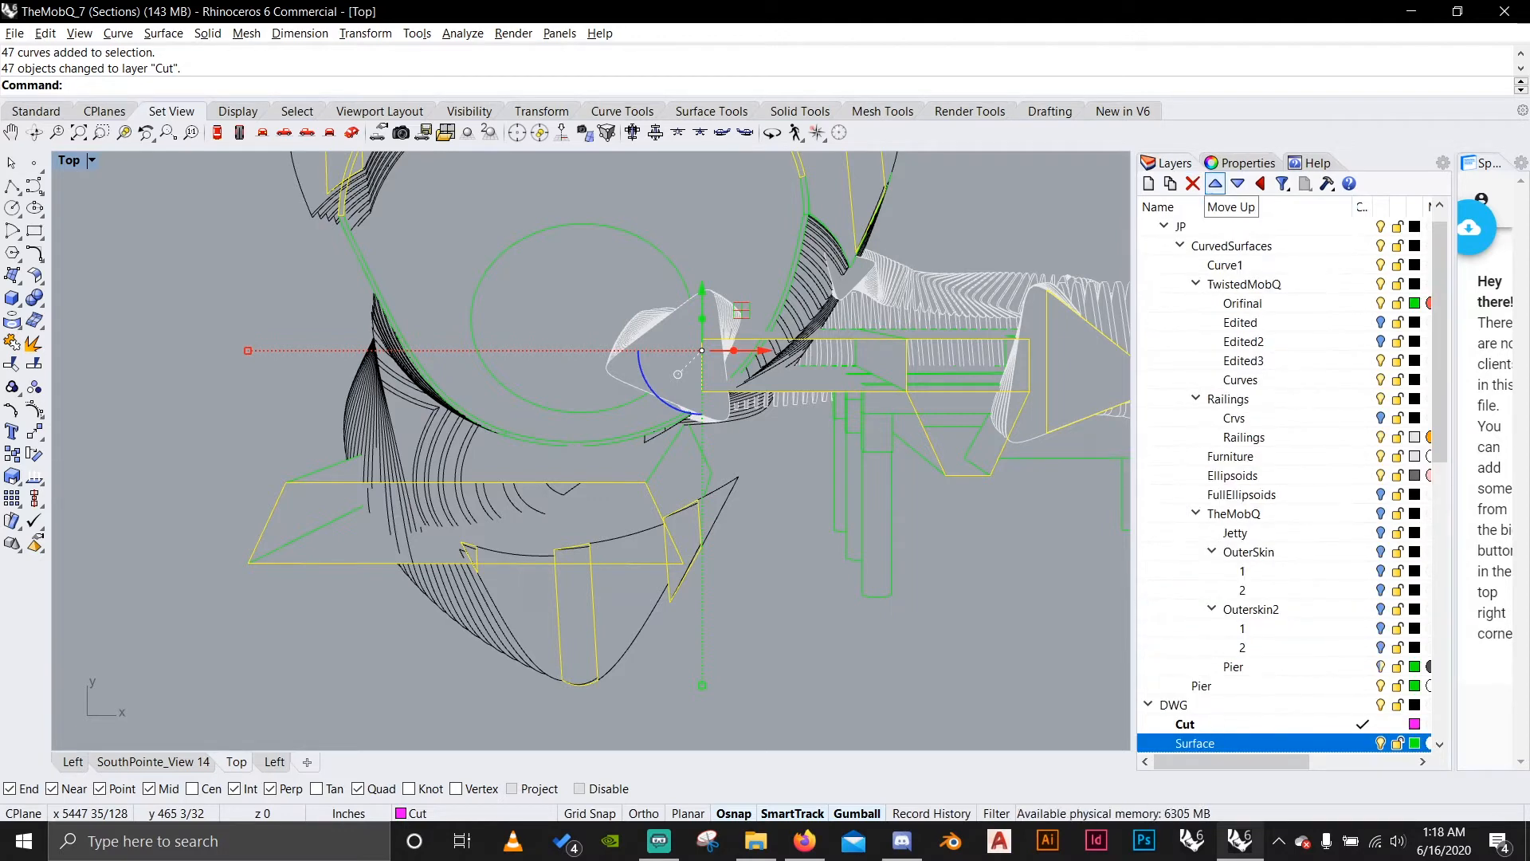
click(1198, 591)
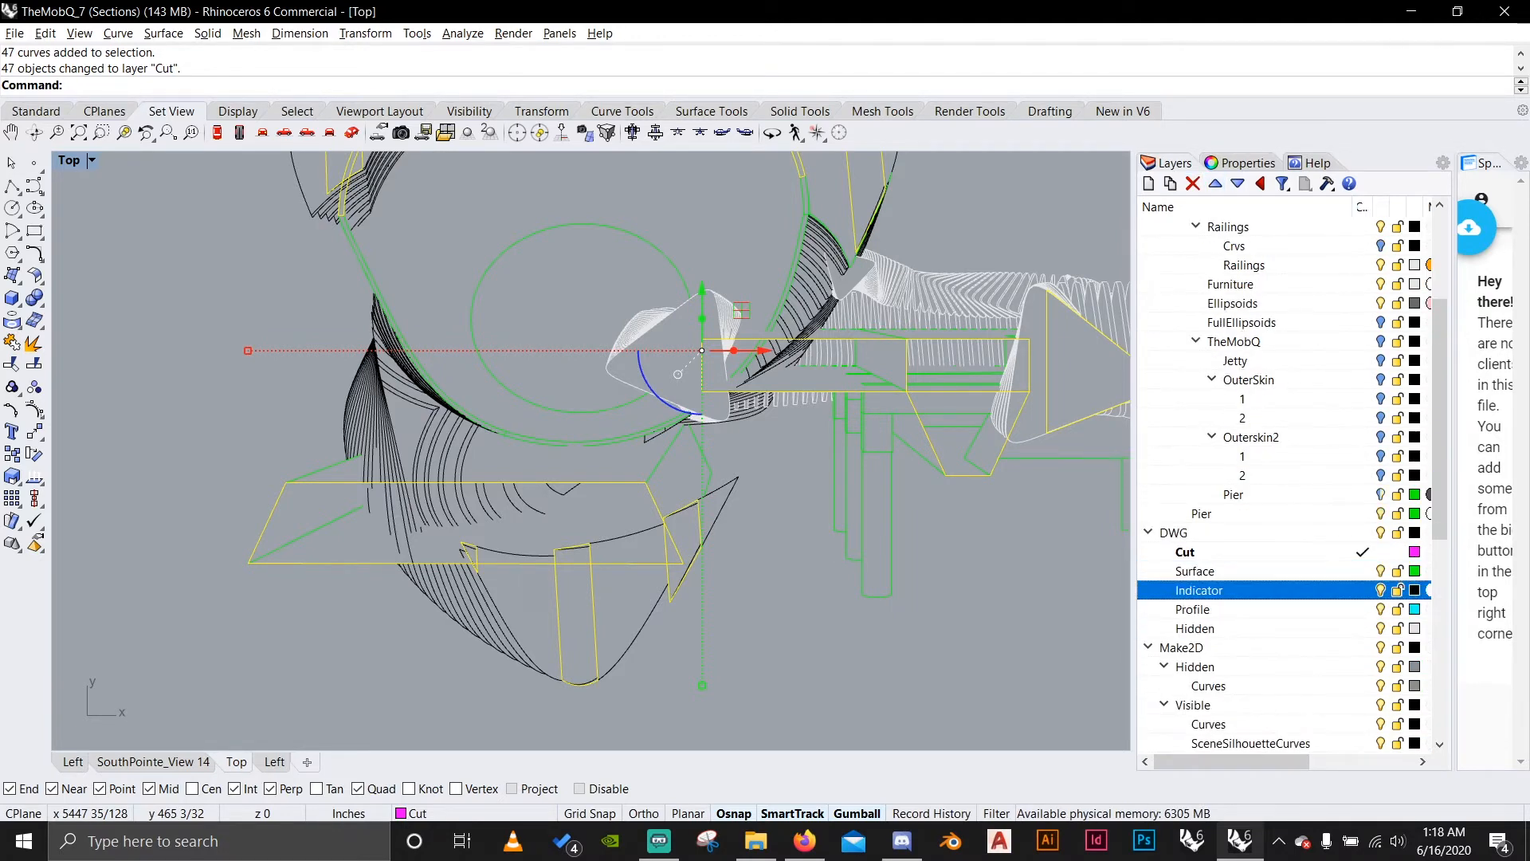
click(1238, 185)
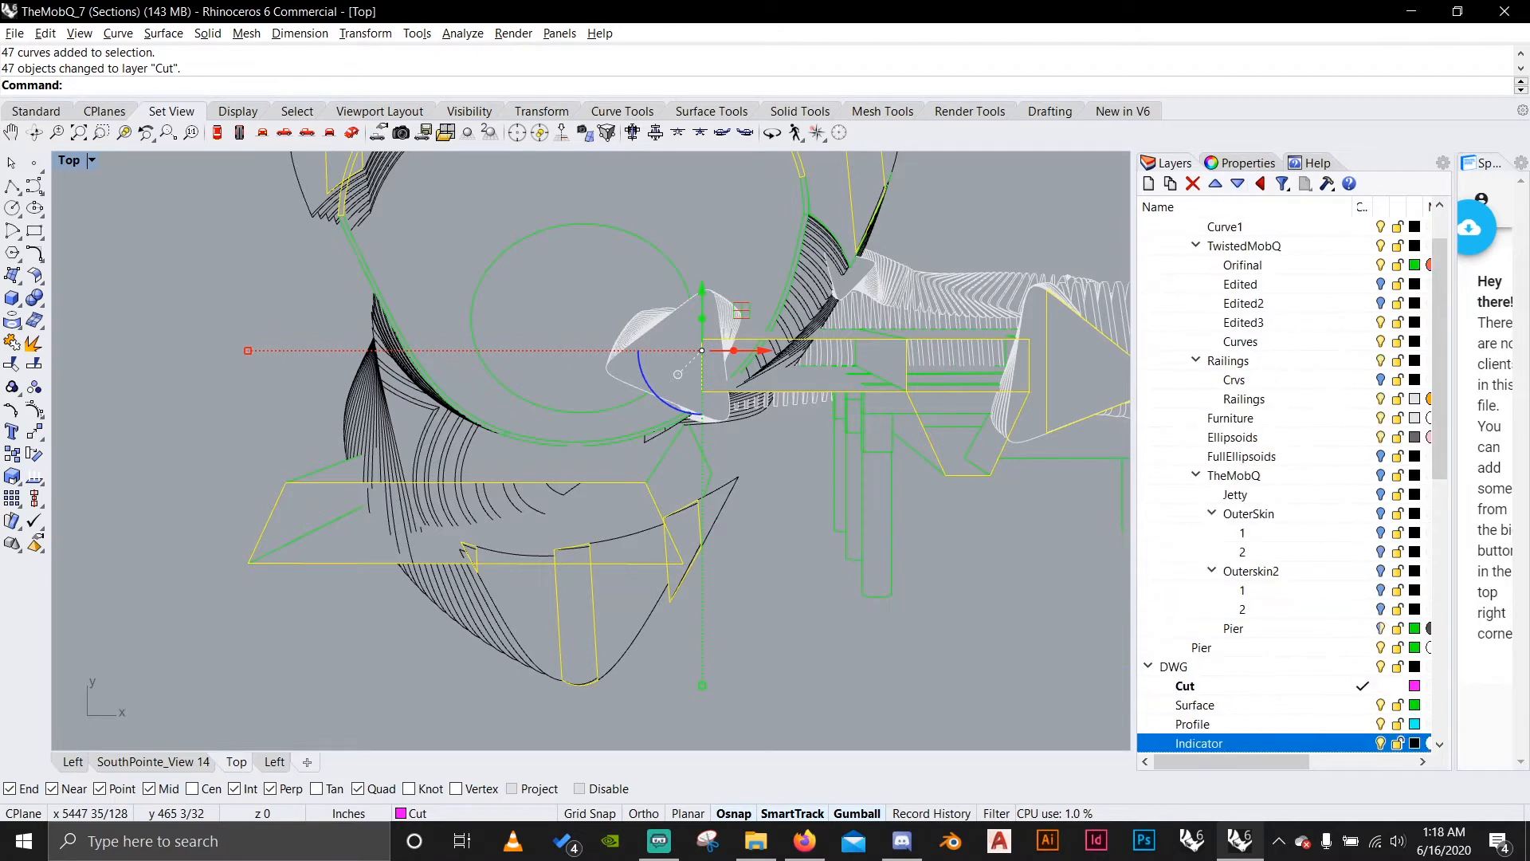
scroll(1199, 614, down, 2)
click(1193, 609)
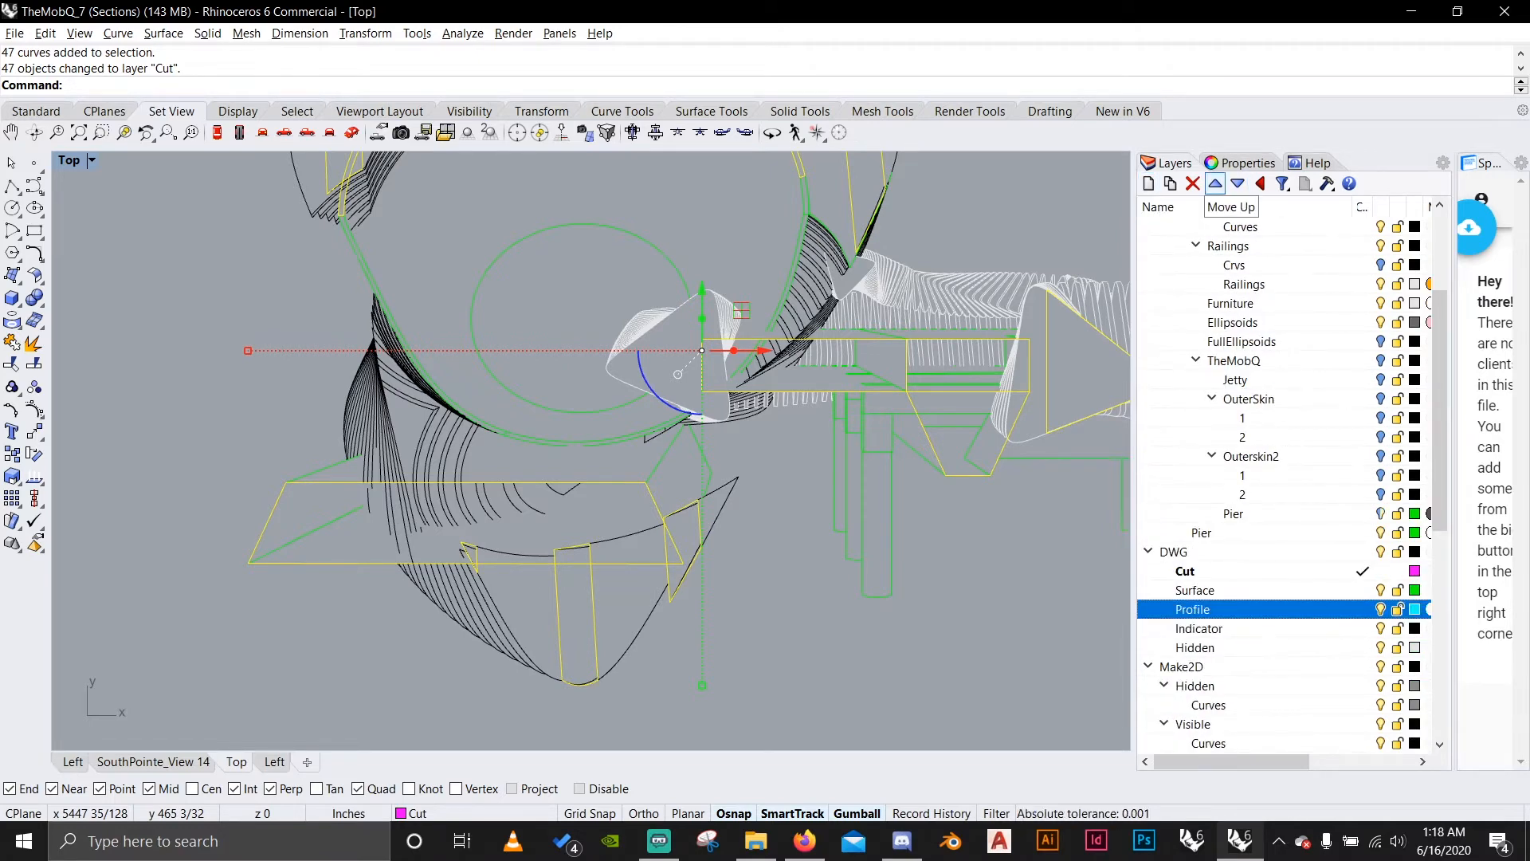
click(1215, 184)
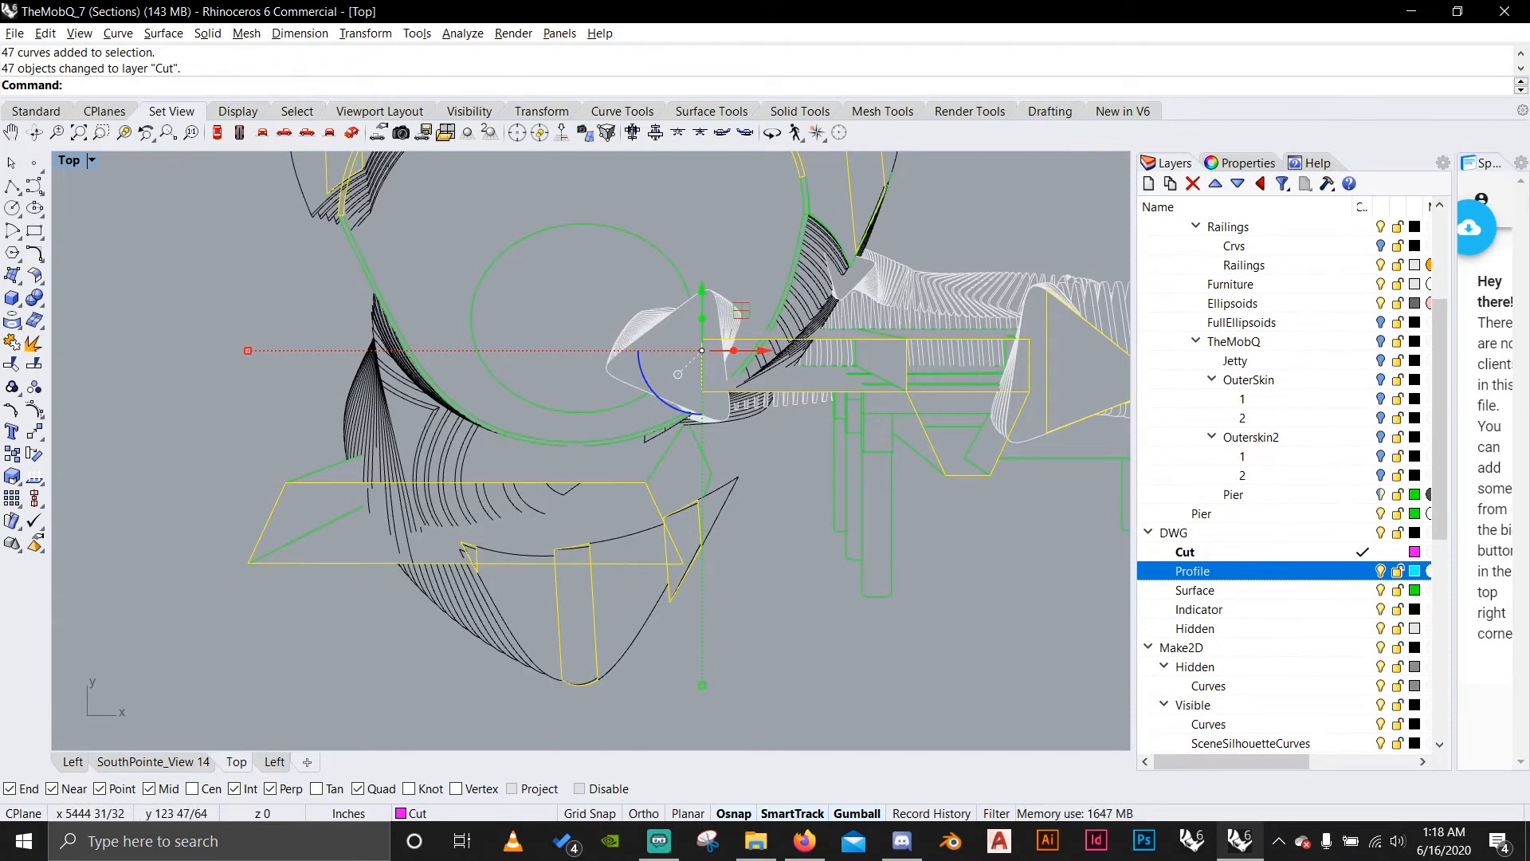
Select the curves around the pier deck and use Trim to remove the lines inside most of the deck's cut rectangle.
key(Escape)
scroll(941, 366, up, 1)
right_drag(940, 366, 741, 366)
scroll(836, 351, up, 1)
scroll(669, 464, up, 4)
right_drag(709, 470, 633, 472)
scroll(633, 474, down, 4)
scroll(737, 535, down, 2)
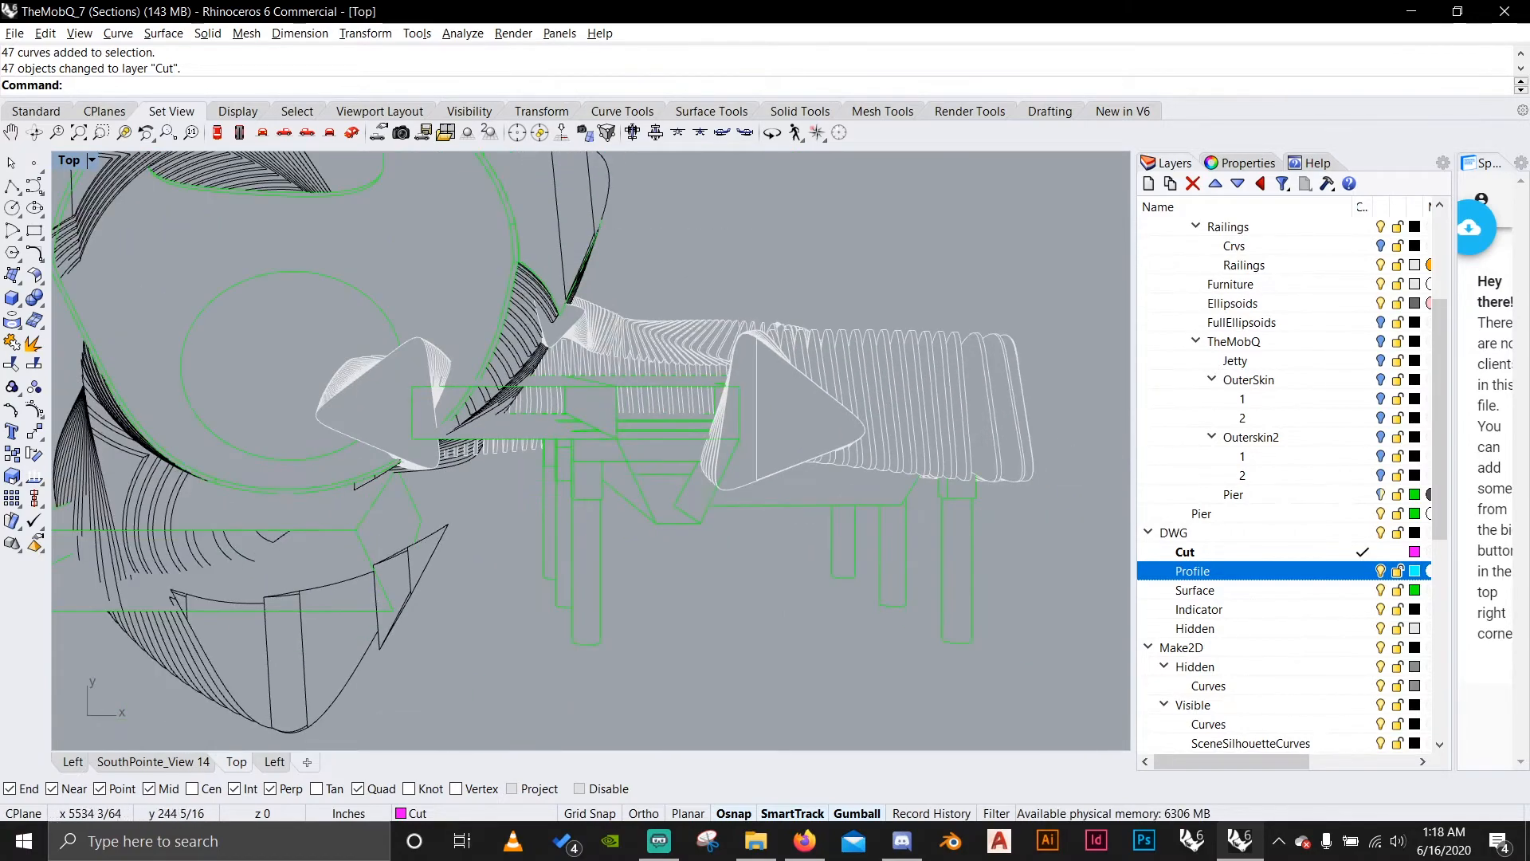
drag(384, 274, 385, 274)
scroll(424, 360, up, 10)
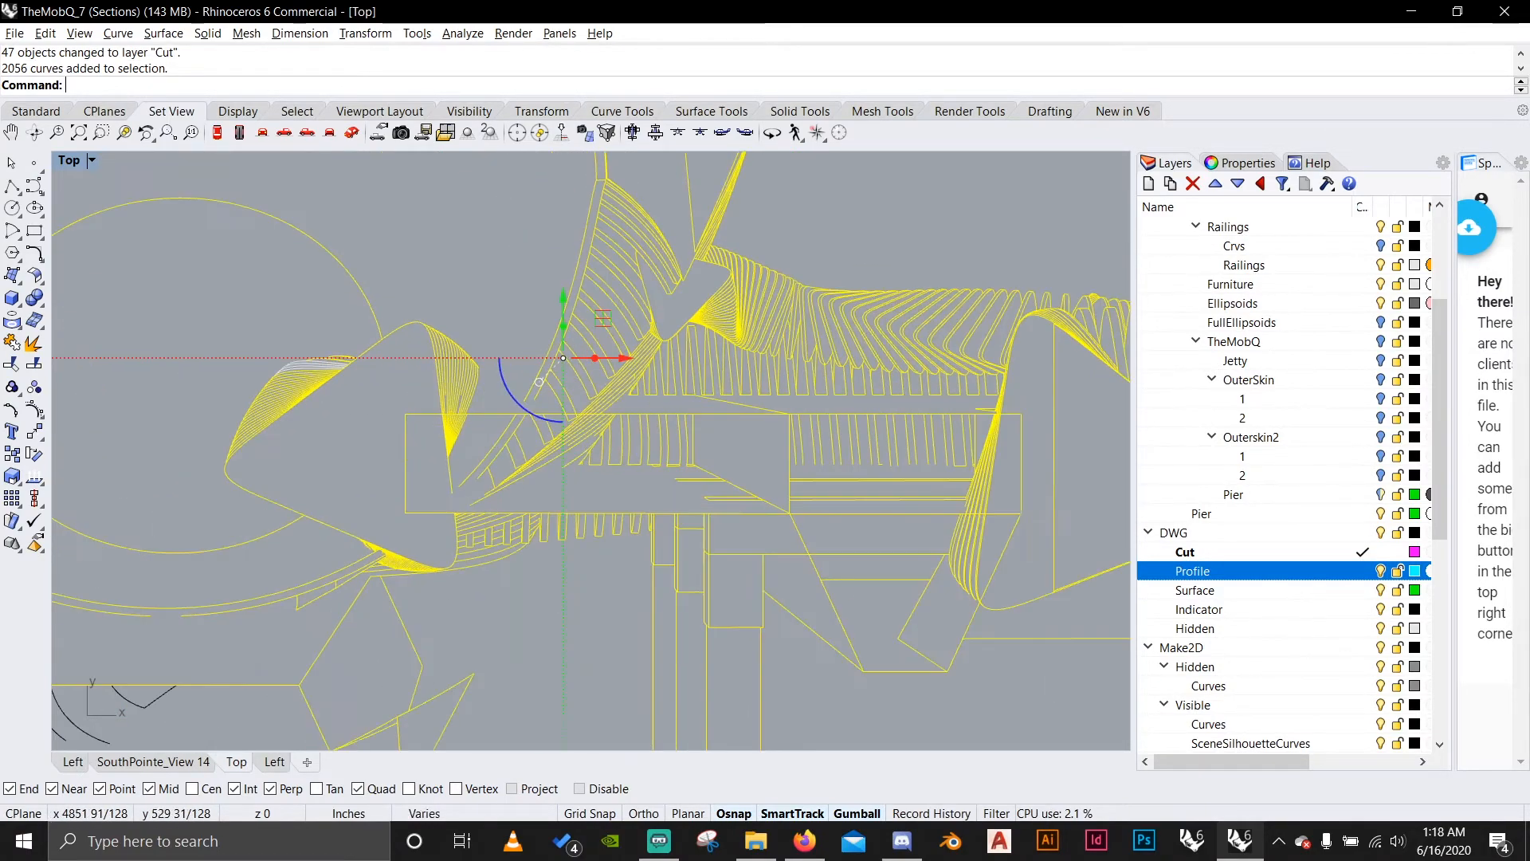
key(Return)
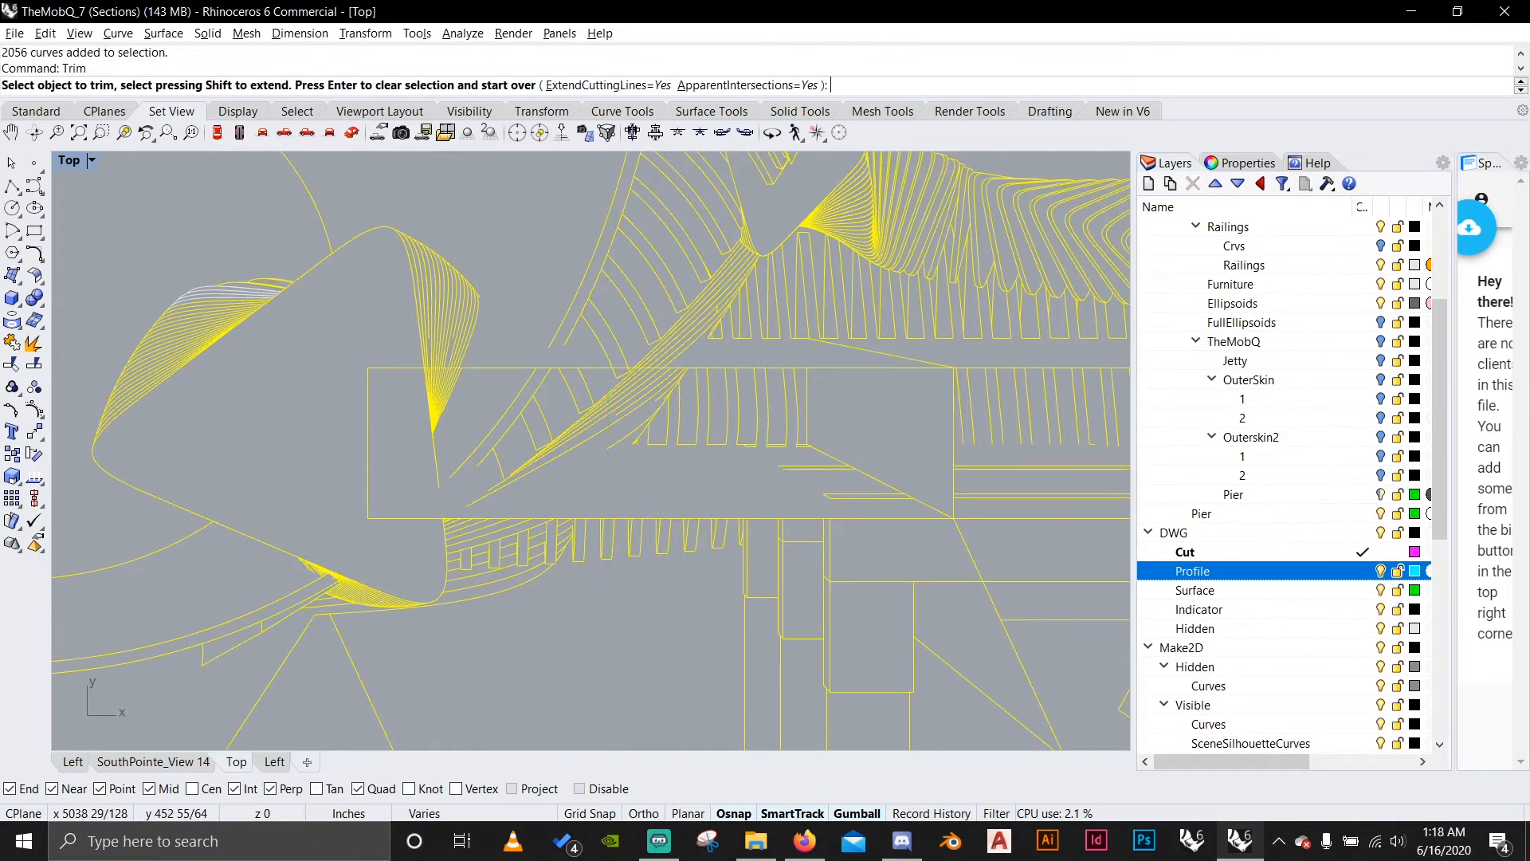
scroll(916, 502, up, 4)
scroll(852, 506, down, 4)
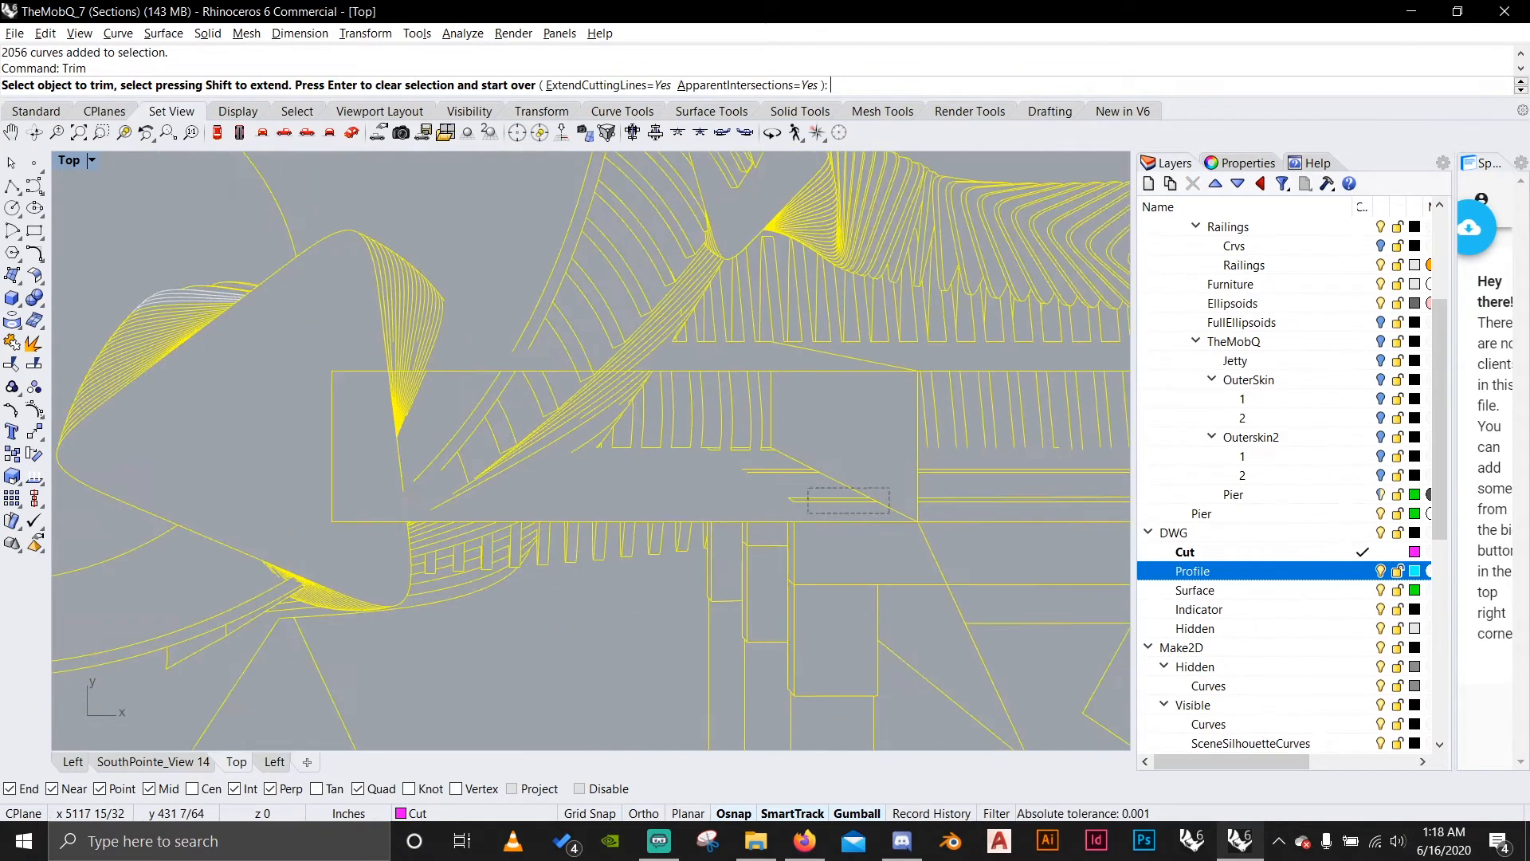
drag(890, 512, 373, 391)
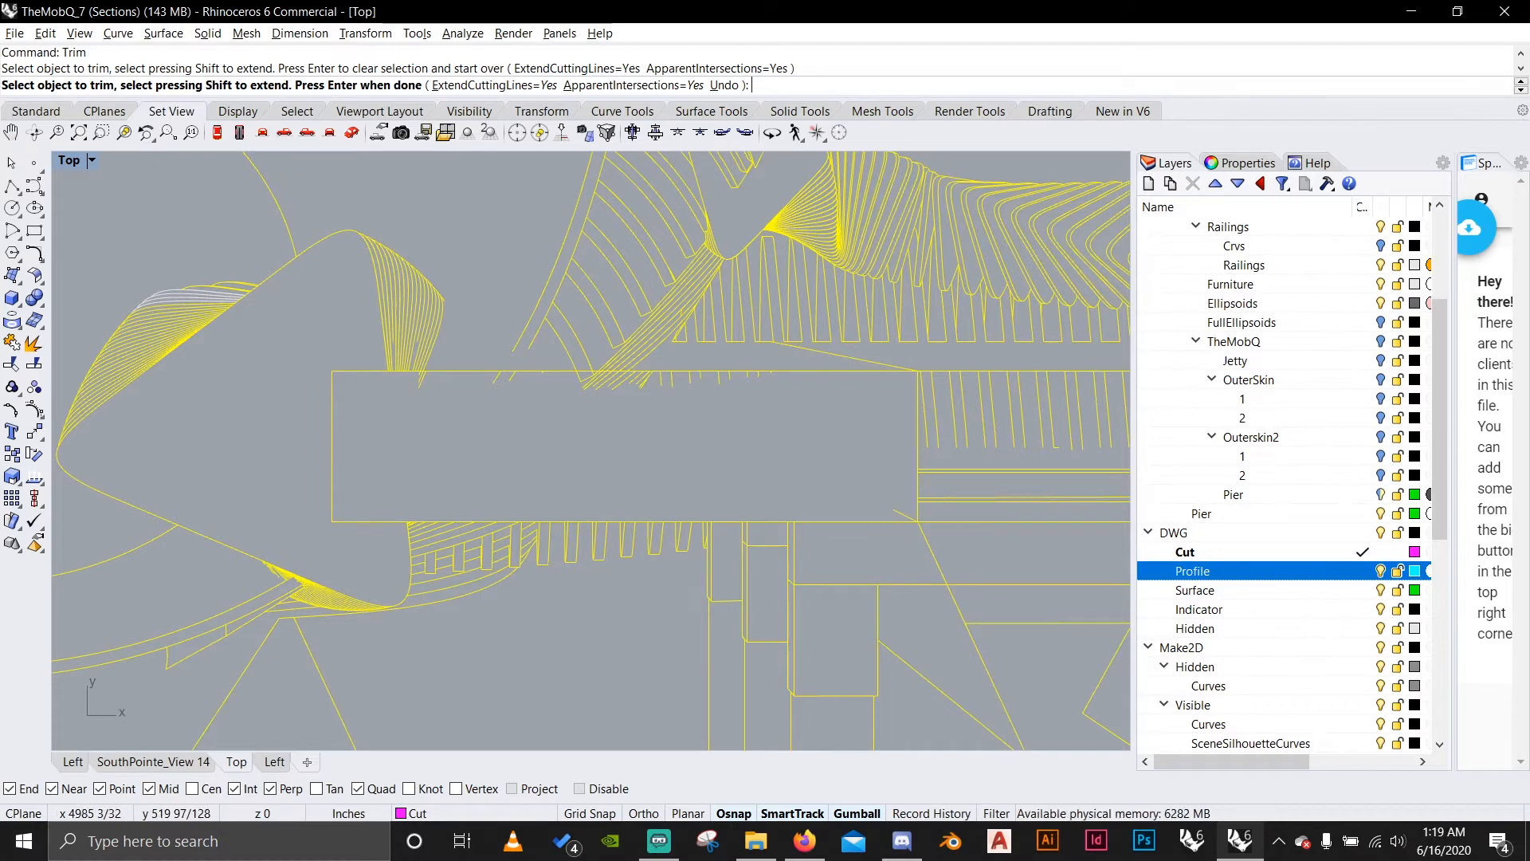
Trim the leftover rib and shell line ends that hang below the upper edge of the deck's cut rectangle.
scroll(645, 386, up, 5)
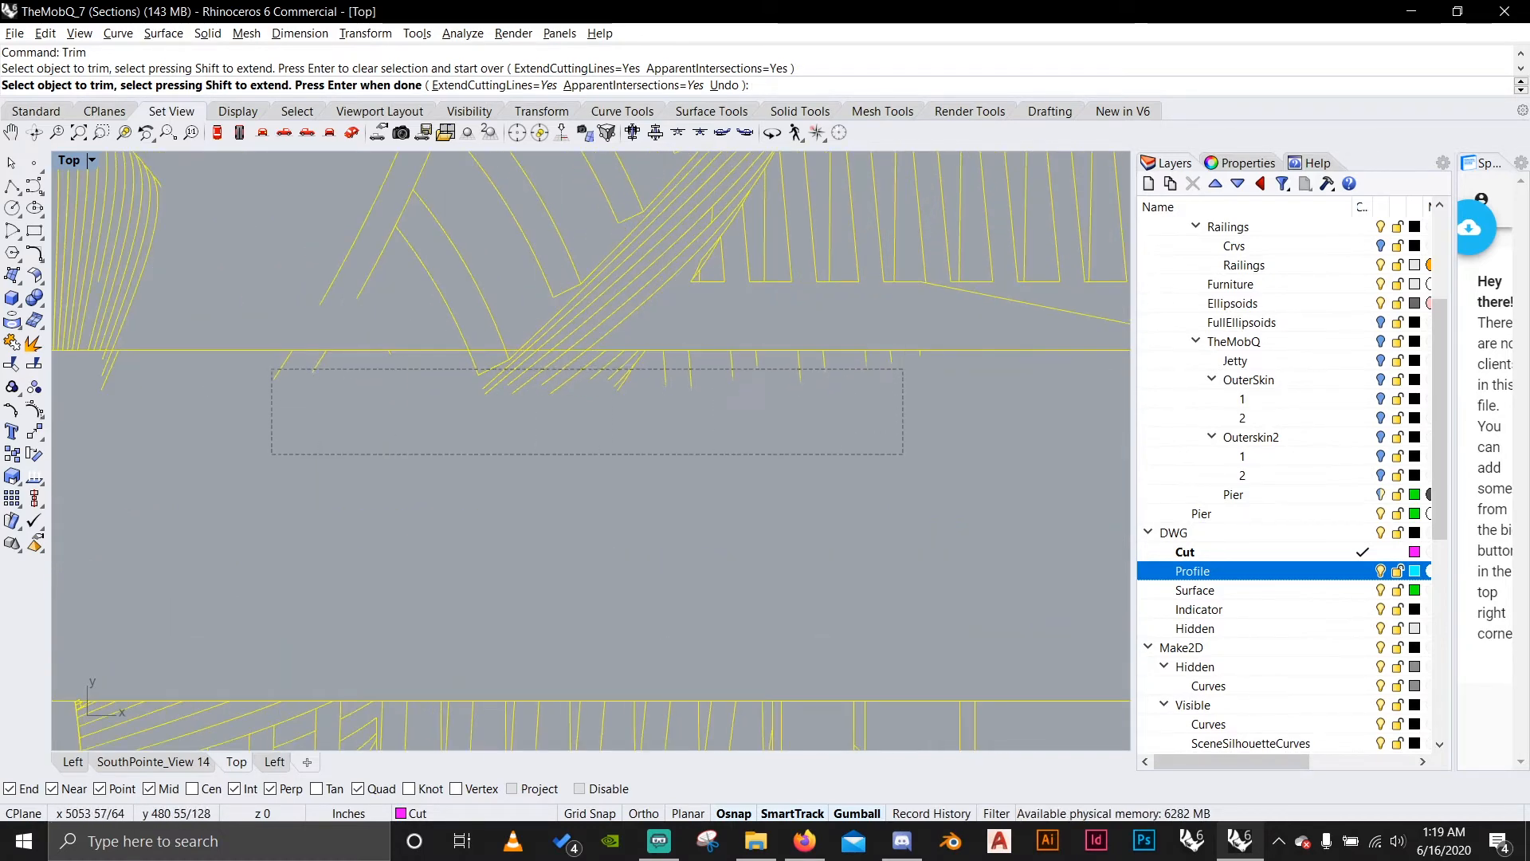
drag(272, 369, 261, 368)
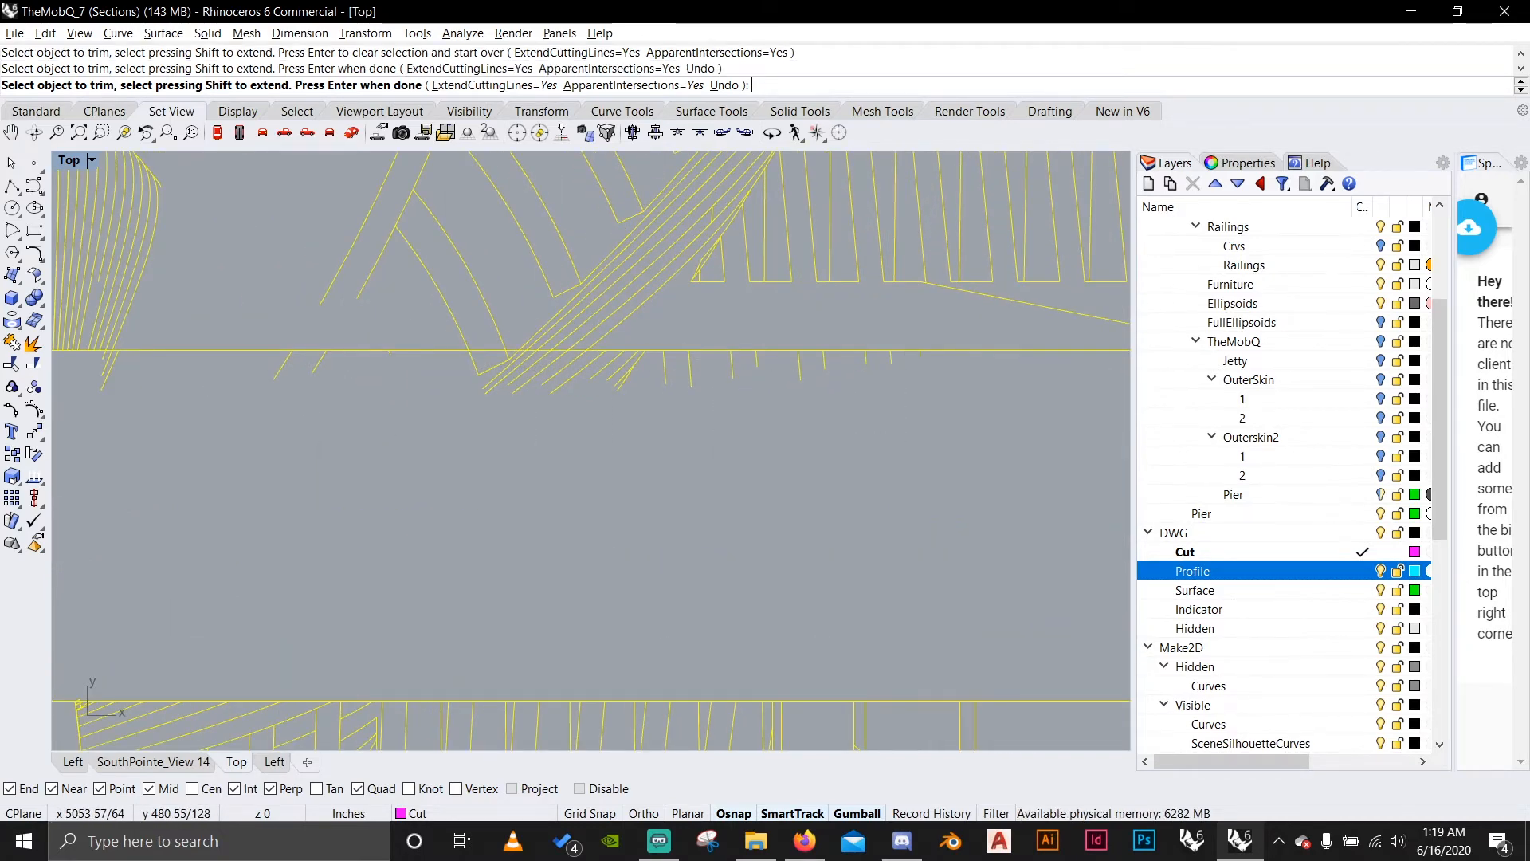
right_drag(106, 365, 502, 397)
scroll(502, 396, up, 11)
drag(603, 466, 506, 423)
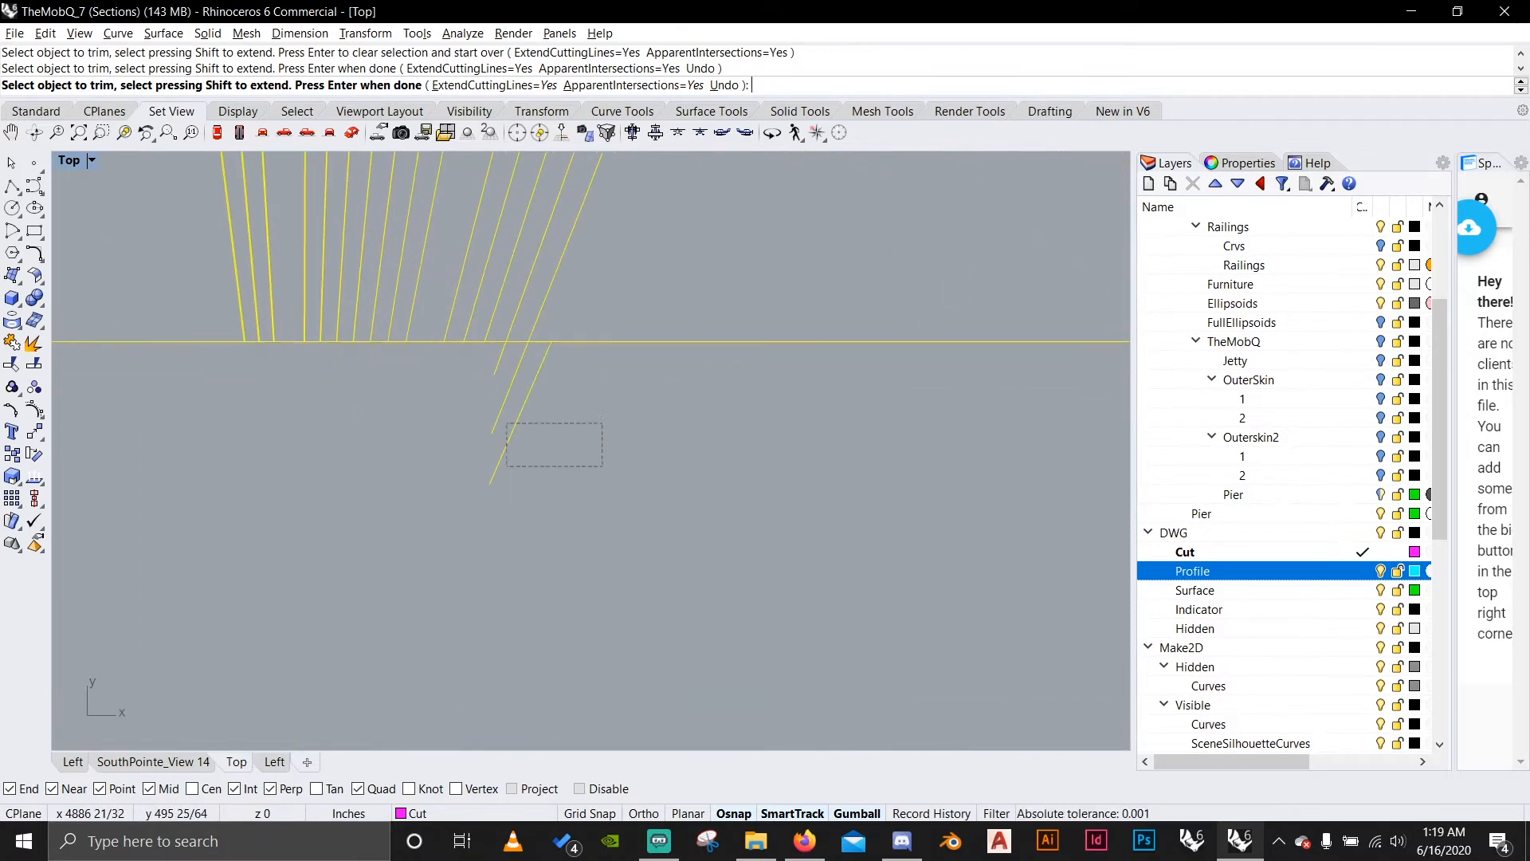
drag(424, 358, 424, 358)
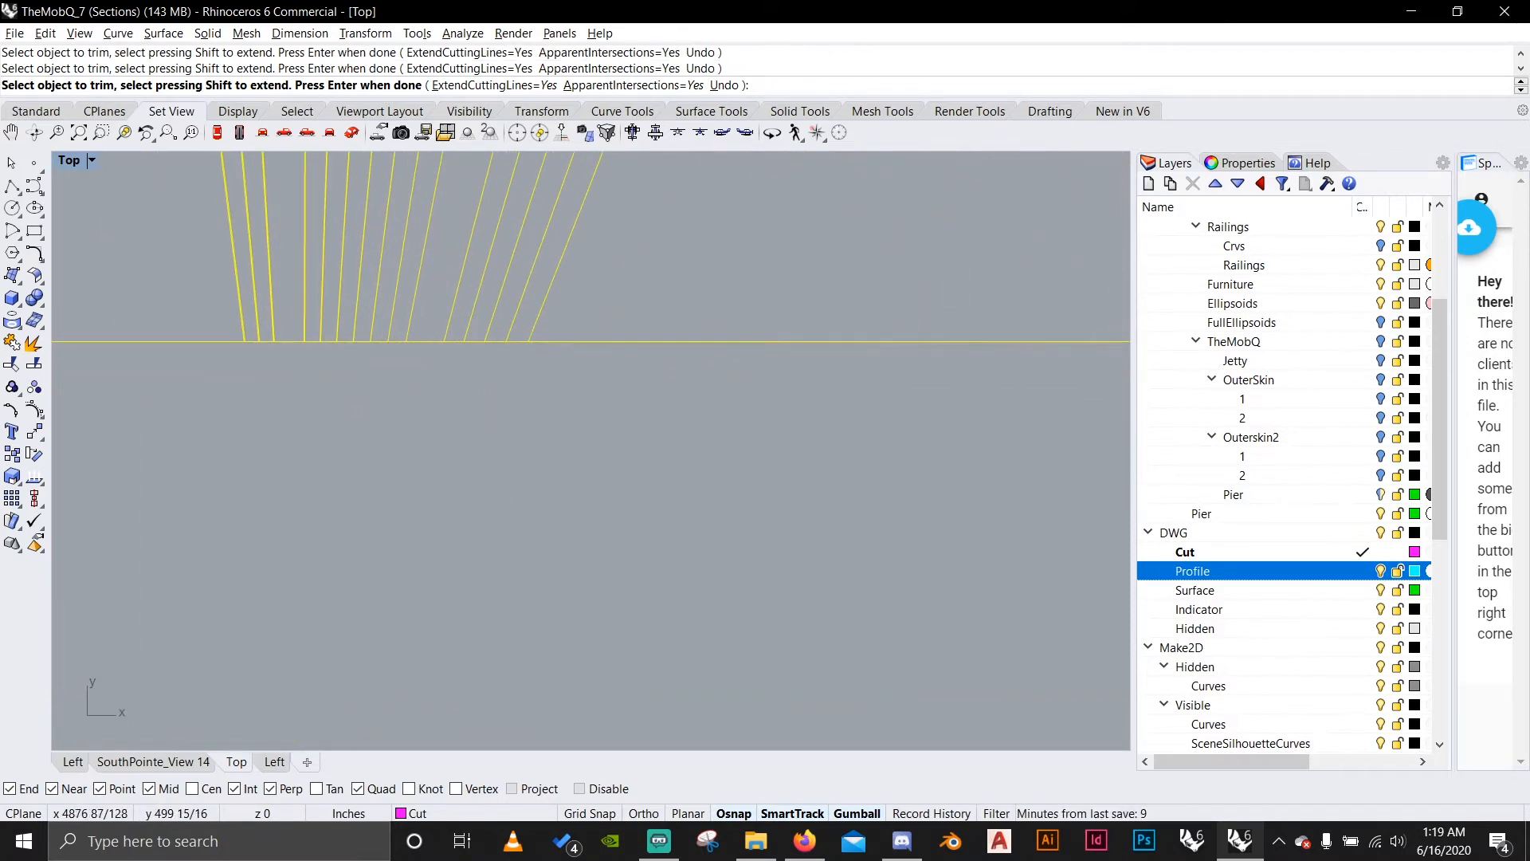
scroll(542, 416, down, 8)
drag(590, 471, 351, 399)
right_drag(718, 413, 446, 406)
scroll(662, 399, up, 4)
right_drag(558, 407, 383, 414)
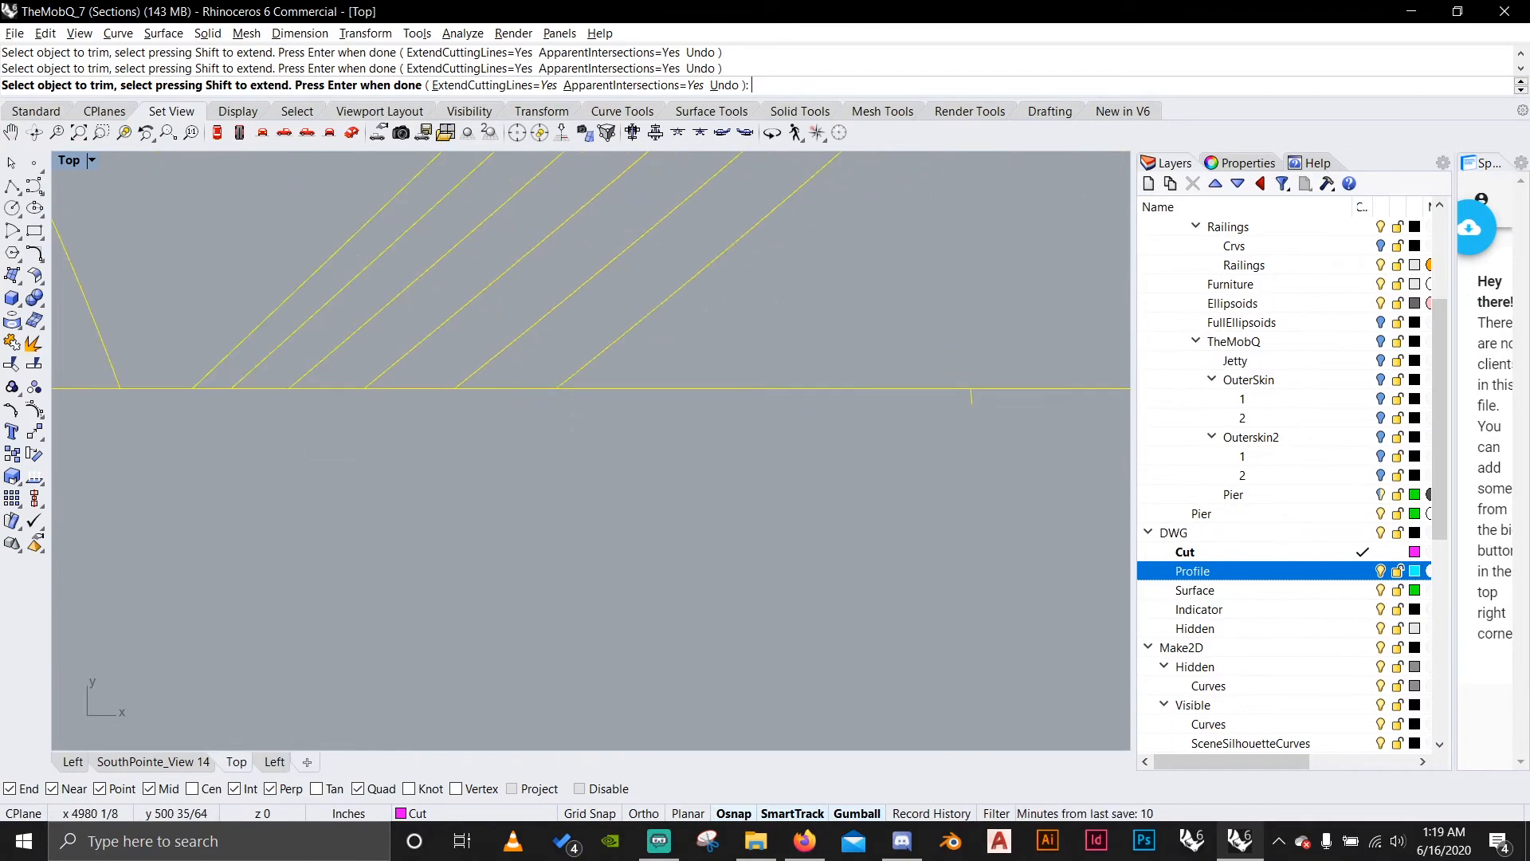
Trim the remaining rib and beam lines out of the far end of the deck's cut rectangle and finish the Trim command.
scroll(534, 496, down, 10)
drag(1015, 676, 661, 511)
scroll(655, 462, up, 16)
scroll(701, 478, down, 20)
right_drag(717, 482, 382, 514)
scroll(729, 606, up, 4)
drag(788, 519, 469, 467)
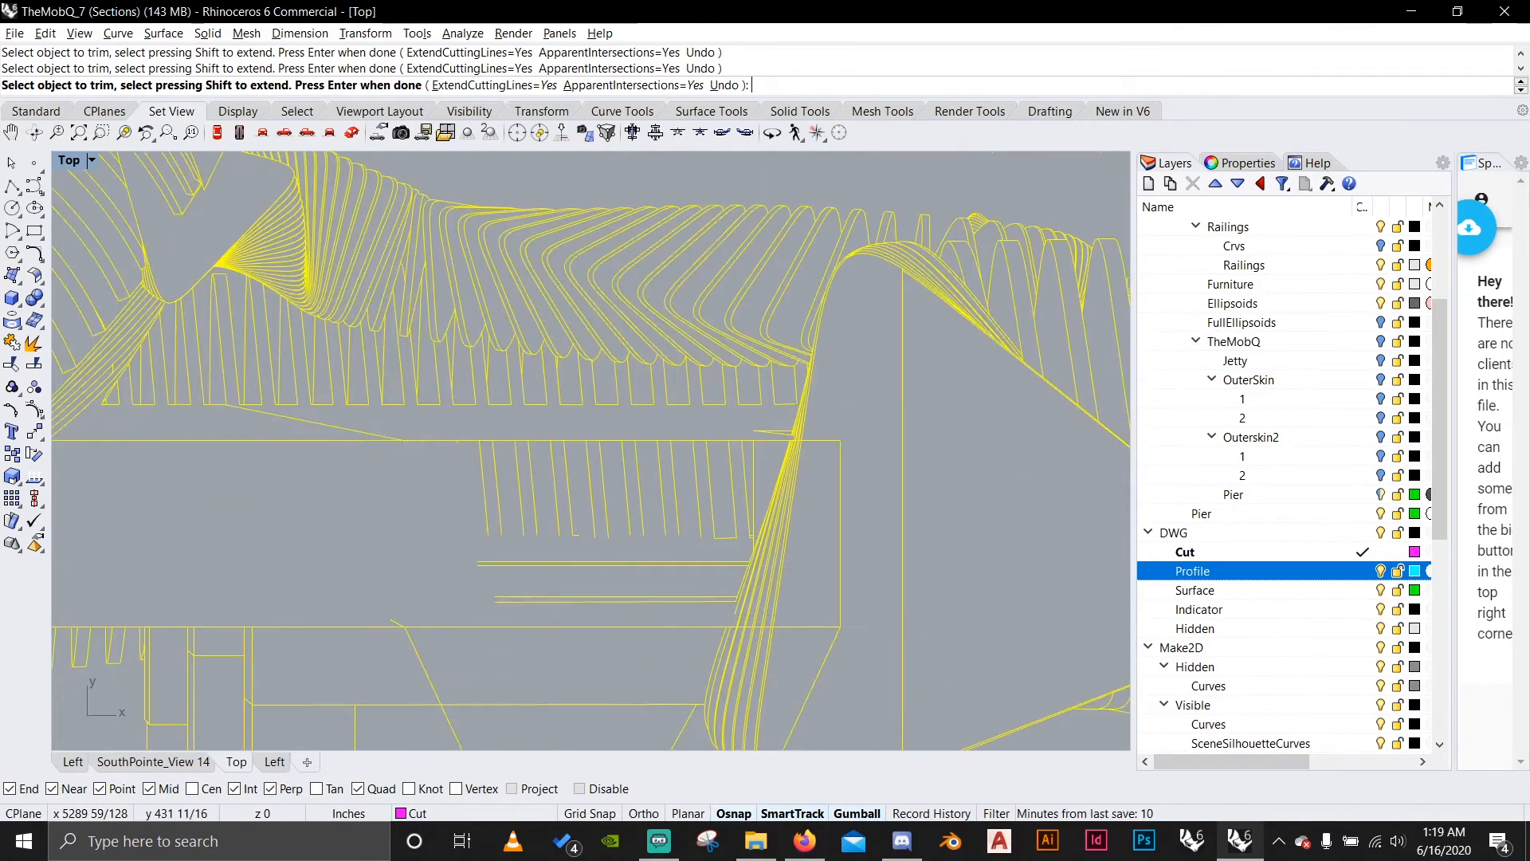
scroll(415, 440, up, 18)
scroll(415, 439, down, 11)
right_drag(717, 434, 537, 443)
drag(1067, 550, 239, 462)
key(Return)
scroll(632, 542, down, 17)
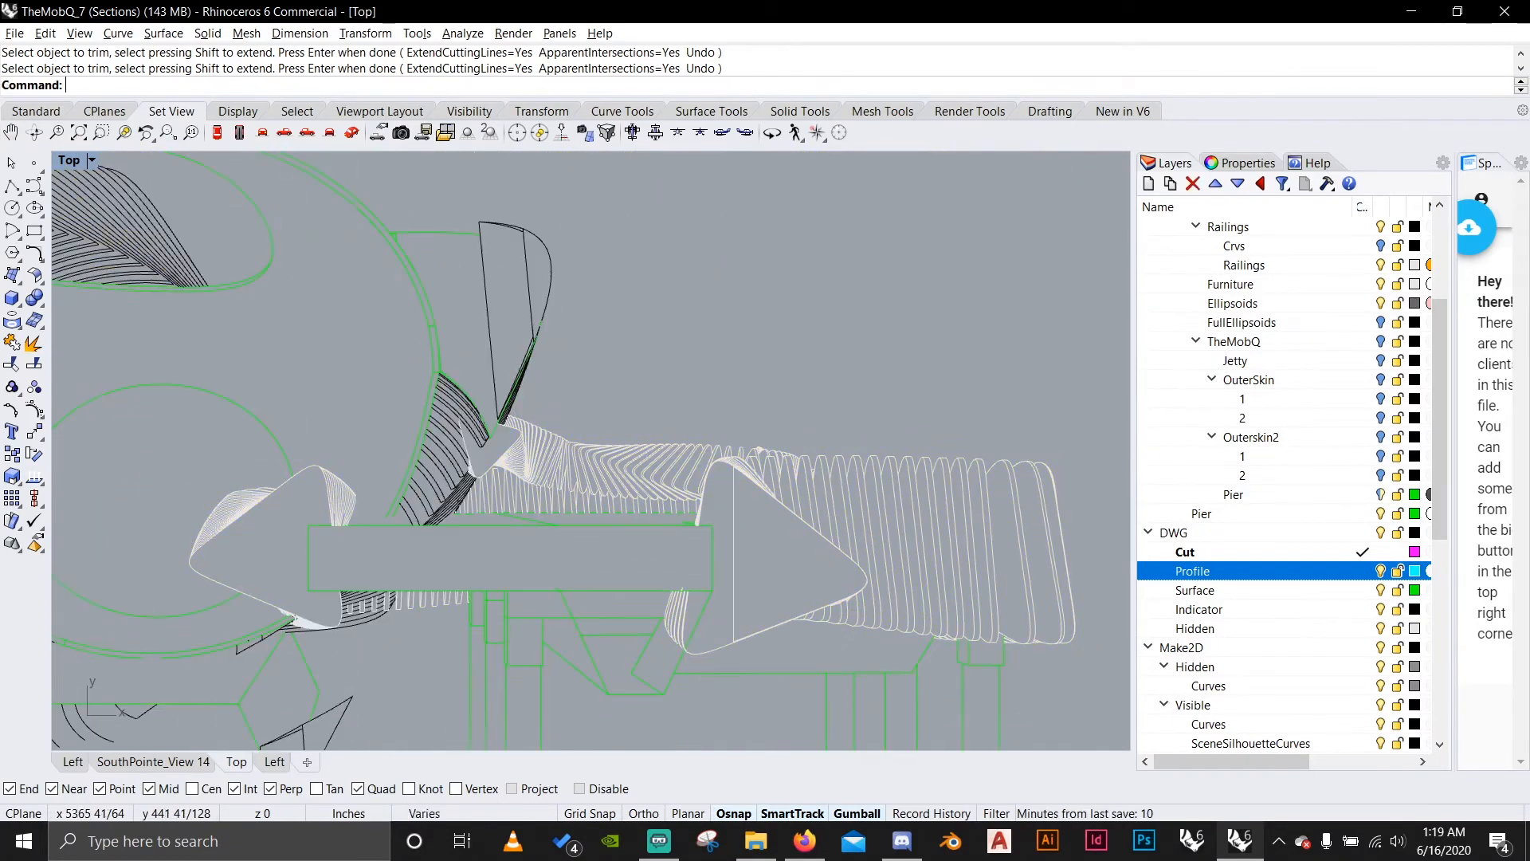
Select the Cut layer's objects to locate the tapered section beneath the deck, then trim the rib curves that cross it.
right_click(1185, 552)
click(1243, 359)
scroll(672, 717, up, 6)
drag(769, 693, 446, 518)
key(Return)
scroll(582, 590, up, 10)
drag(925, 343, 805, 294)
scroll(940, 550, up, 8)
drag(710, 557, 510, 414)
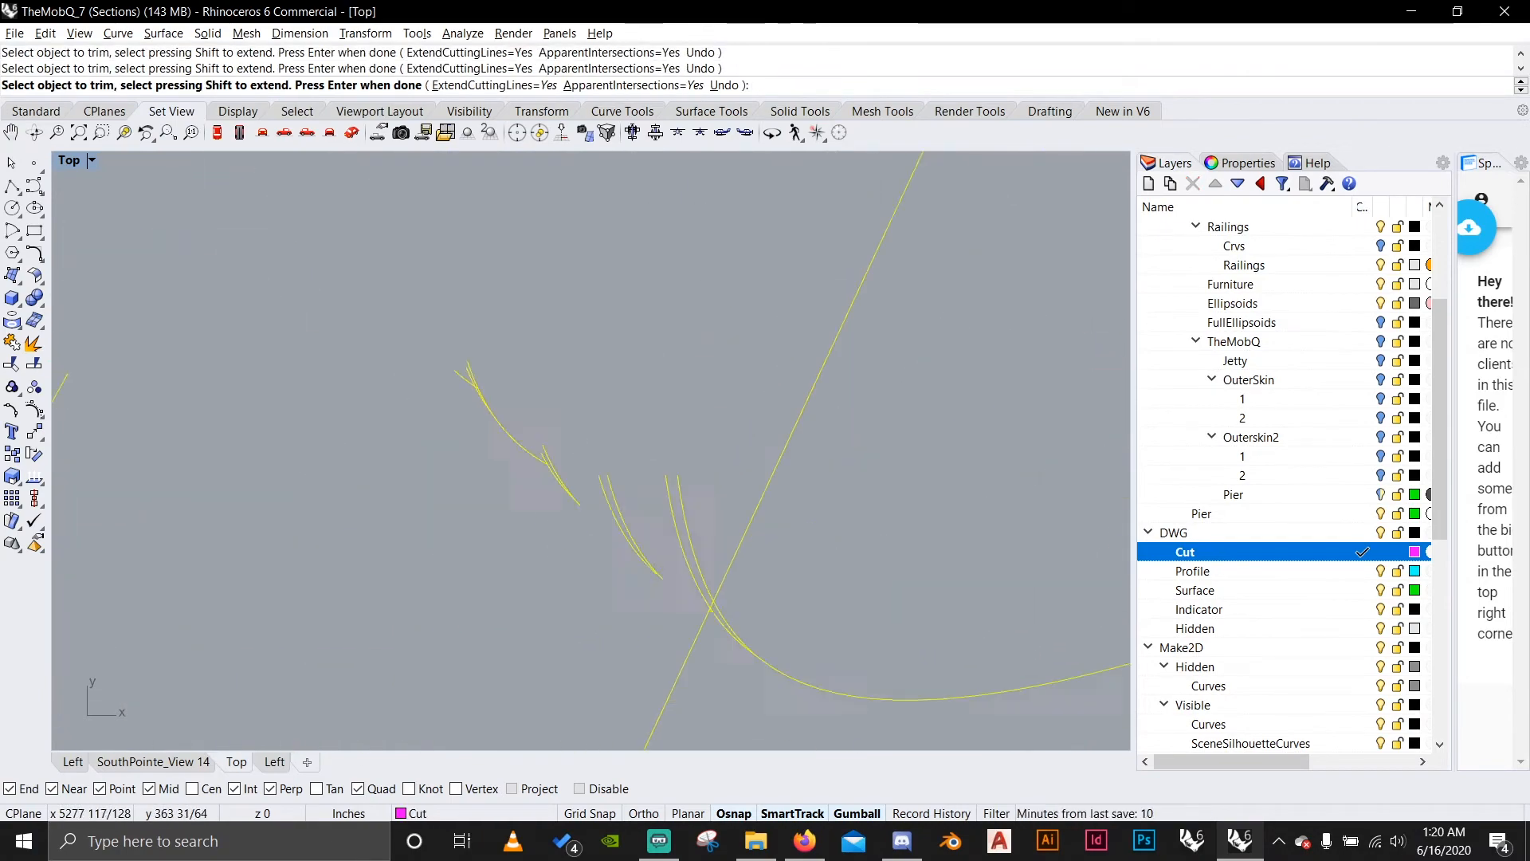
right_drag(558, 638, 589, 263)
scroll(382, 398, down, 18)
key(Return)
Highlight the Cut layer's objects and trim the overlapping lines where the column meets the lower platform slab.
right_click(1286, 550)
click(1375, 430)
right_drag(208, 558, 573, 470)
scroll(558, 478, up, 5)
key(Return)
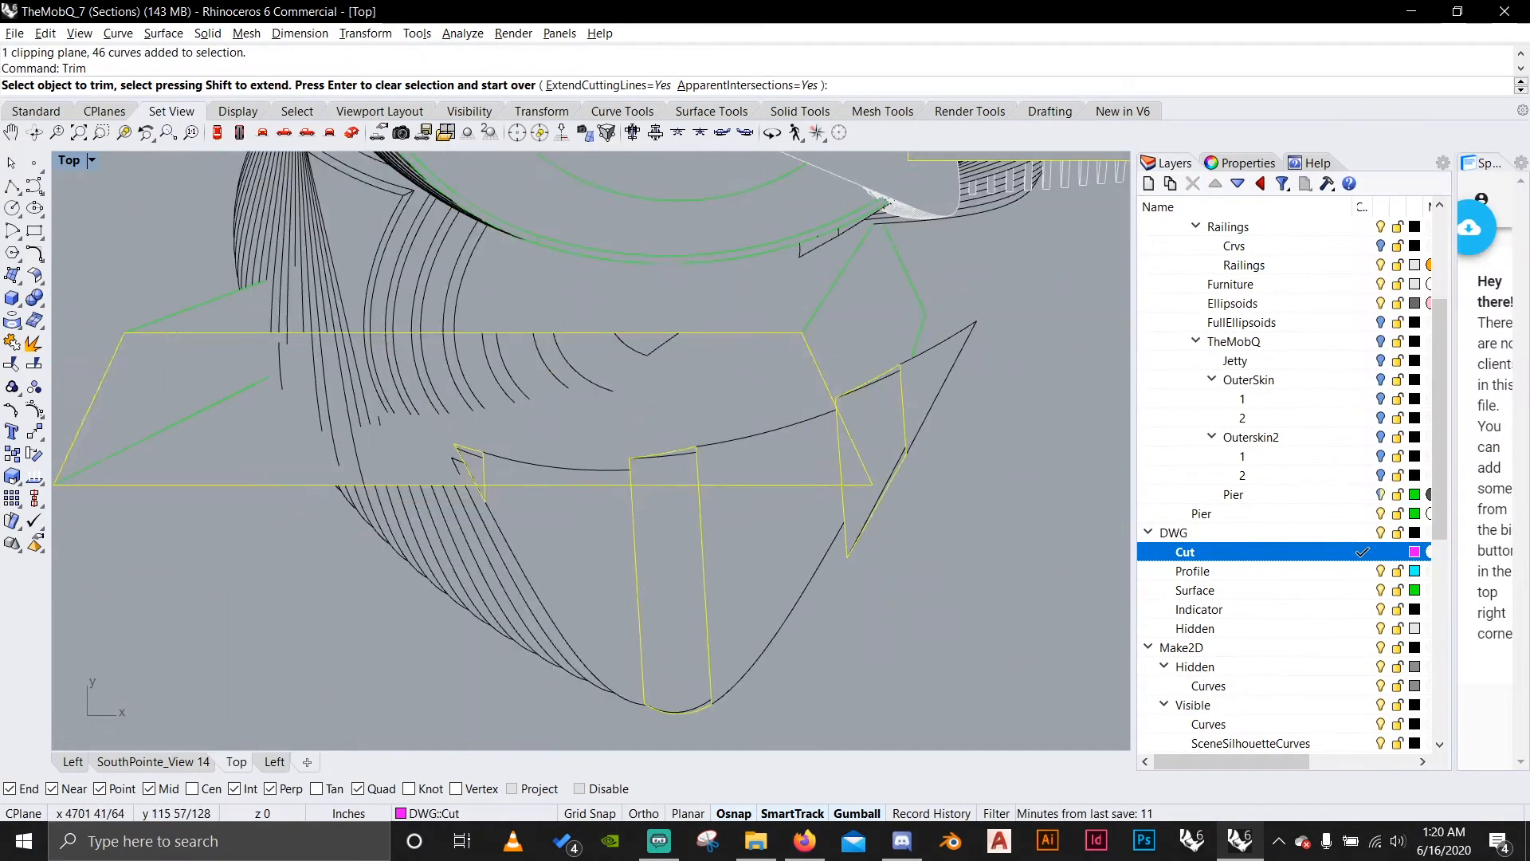
key(Return)
drag(948, 727, 399, 423)
key(Return)
scroll(682, 491, up, 8)
drag(741, 446, 514, 399)
key(Return)
Highlight the Cut layer's objects again and trim the overlapping lines around the bracket at the lower slab's pointed end.
right_click(1306, 552)
click(1390, 430)
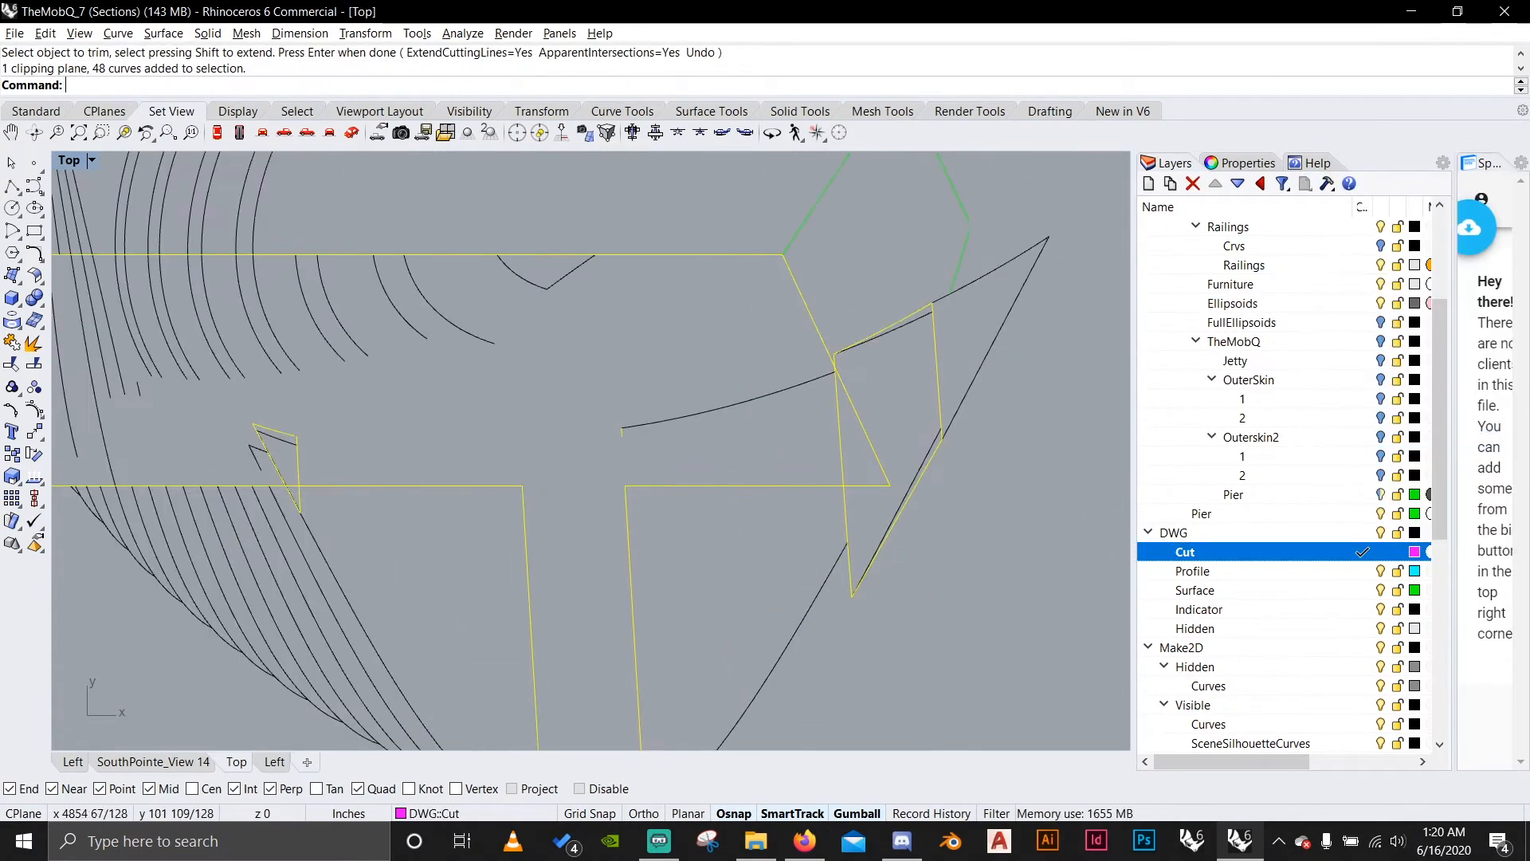
drag(858, 517, 203, 385)
shift+drag(1036, 430, 932, 546)
scroll(941, 548, up, 10)
key(Return)
drag(845, 447, 701, 334)
scroll(587, 382, up, 8)
drag(581, 485, 194, 390)
right_drag(956, 446, 239, 490)
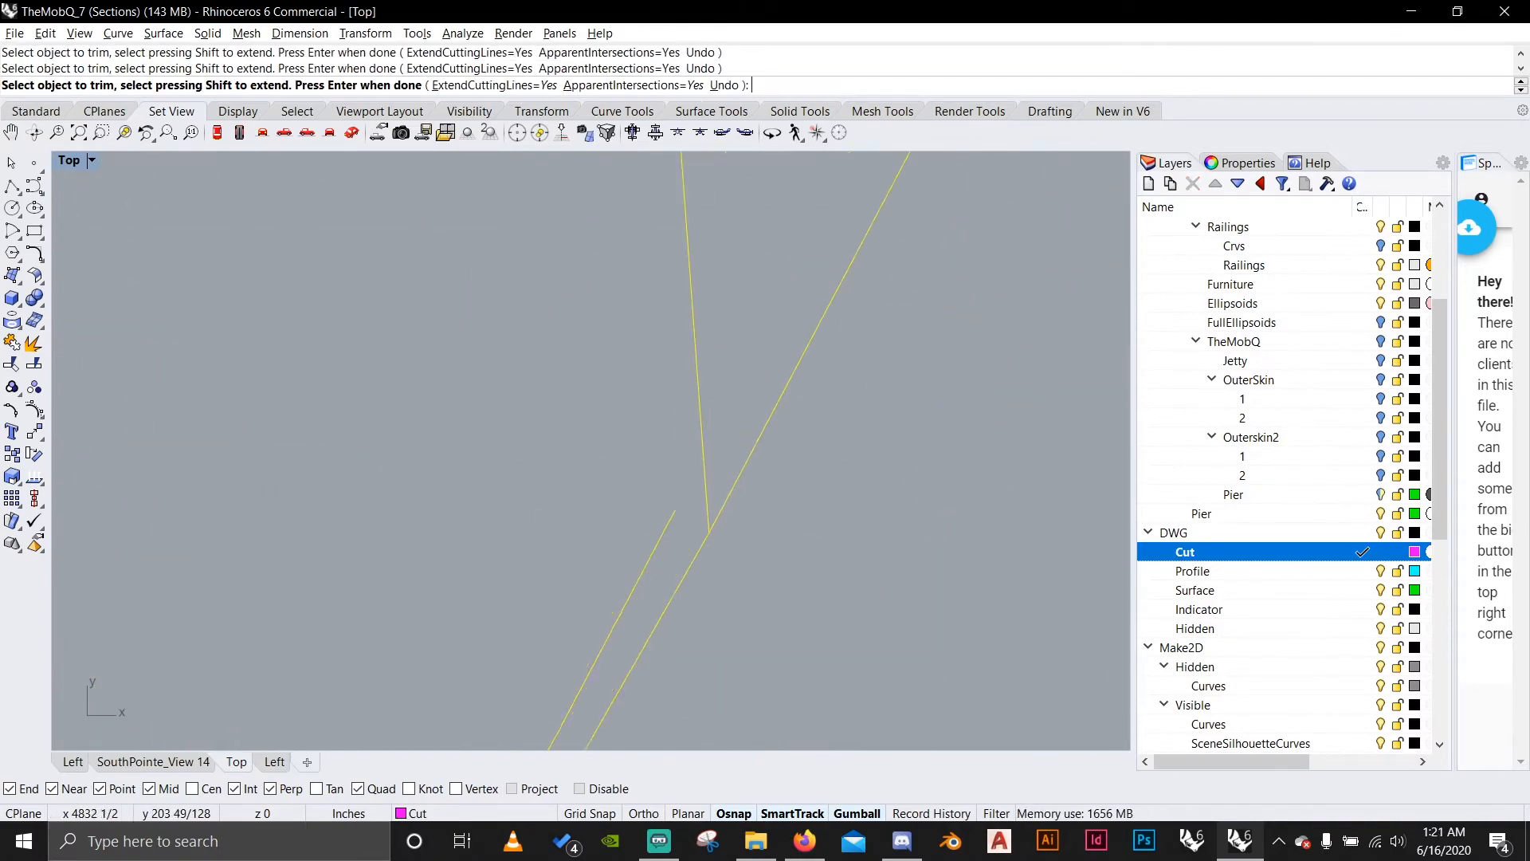
right_drag(558, 685, 765, 263)
Trim the shell rib curves and stray line ends remaining inside the lower platform slab.
scroll(956, 447, down, 8)
right_drag(637, 303, 717, 605)
scroll(717, 446, down, 10)
drag(953, 553, 266, 444)
scroll(382, 558, up, 6)
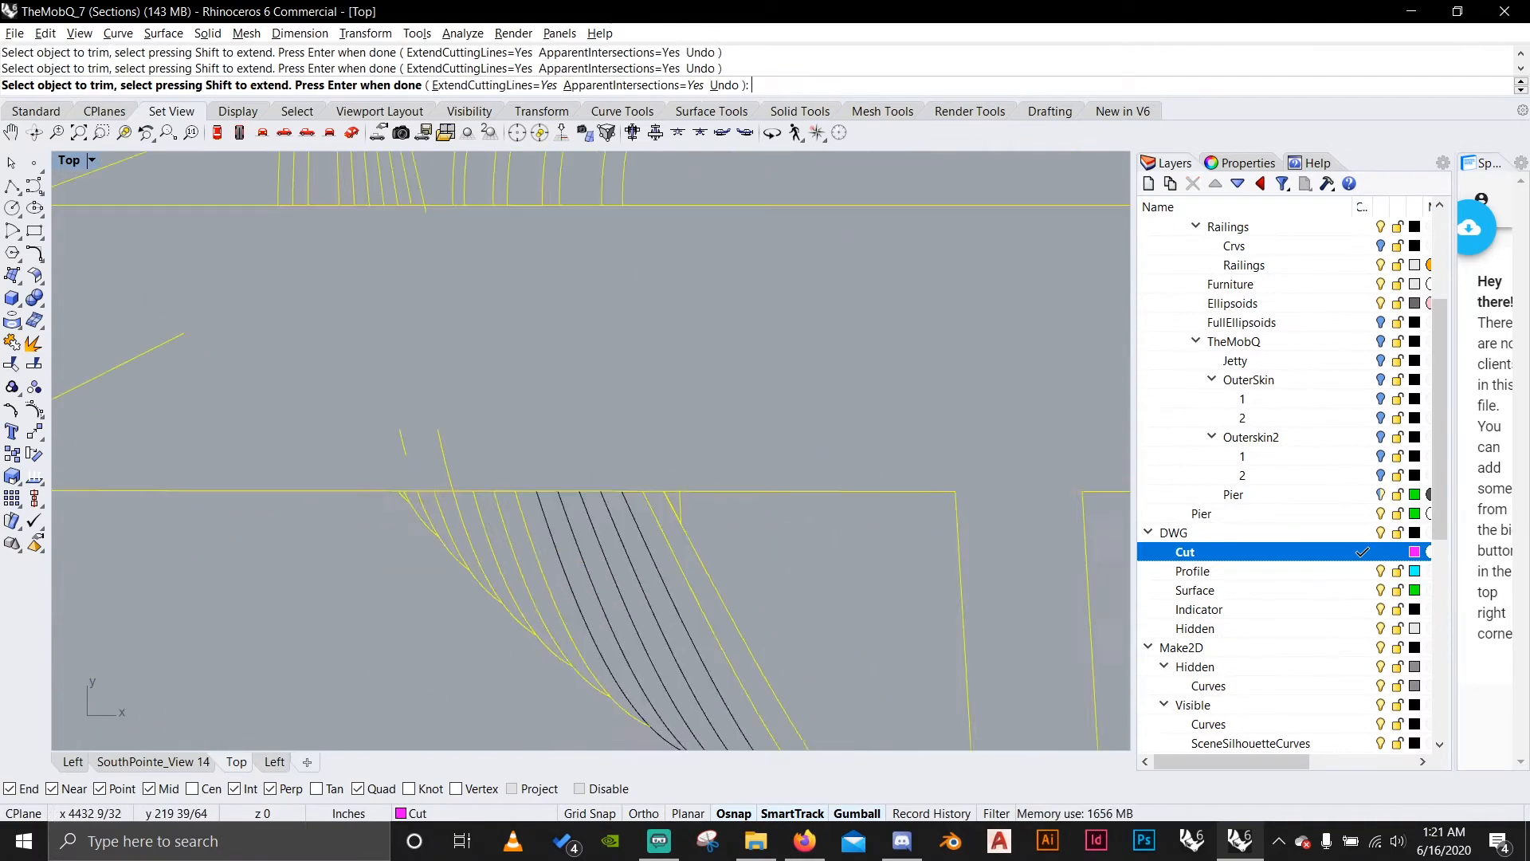
right_drag(279, 478, 765, 422)
key(Return)
scroll(718, 447, down, 6)
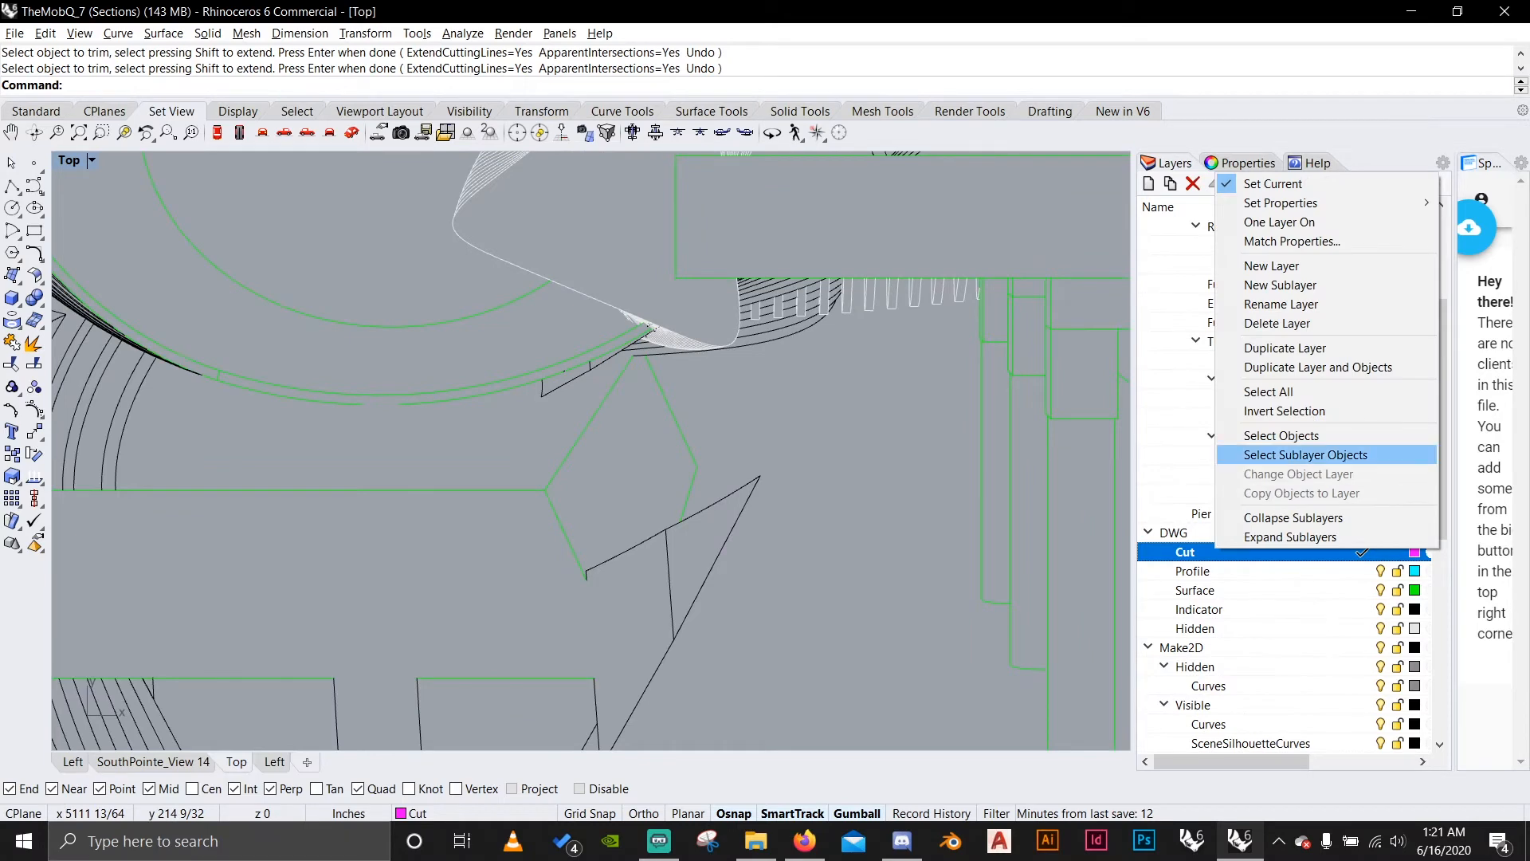
Highlight the Cut layer's objects, then trim the double shell lines inside the upper opening and the opening's edge between them.
click(1280, 435)
scroll(690, 479, down, 10)
right_drag(669, 398, 686, 637)
scroll(411, 478, up, 8)
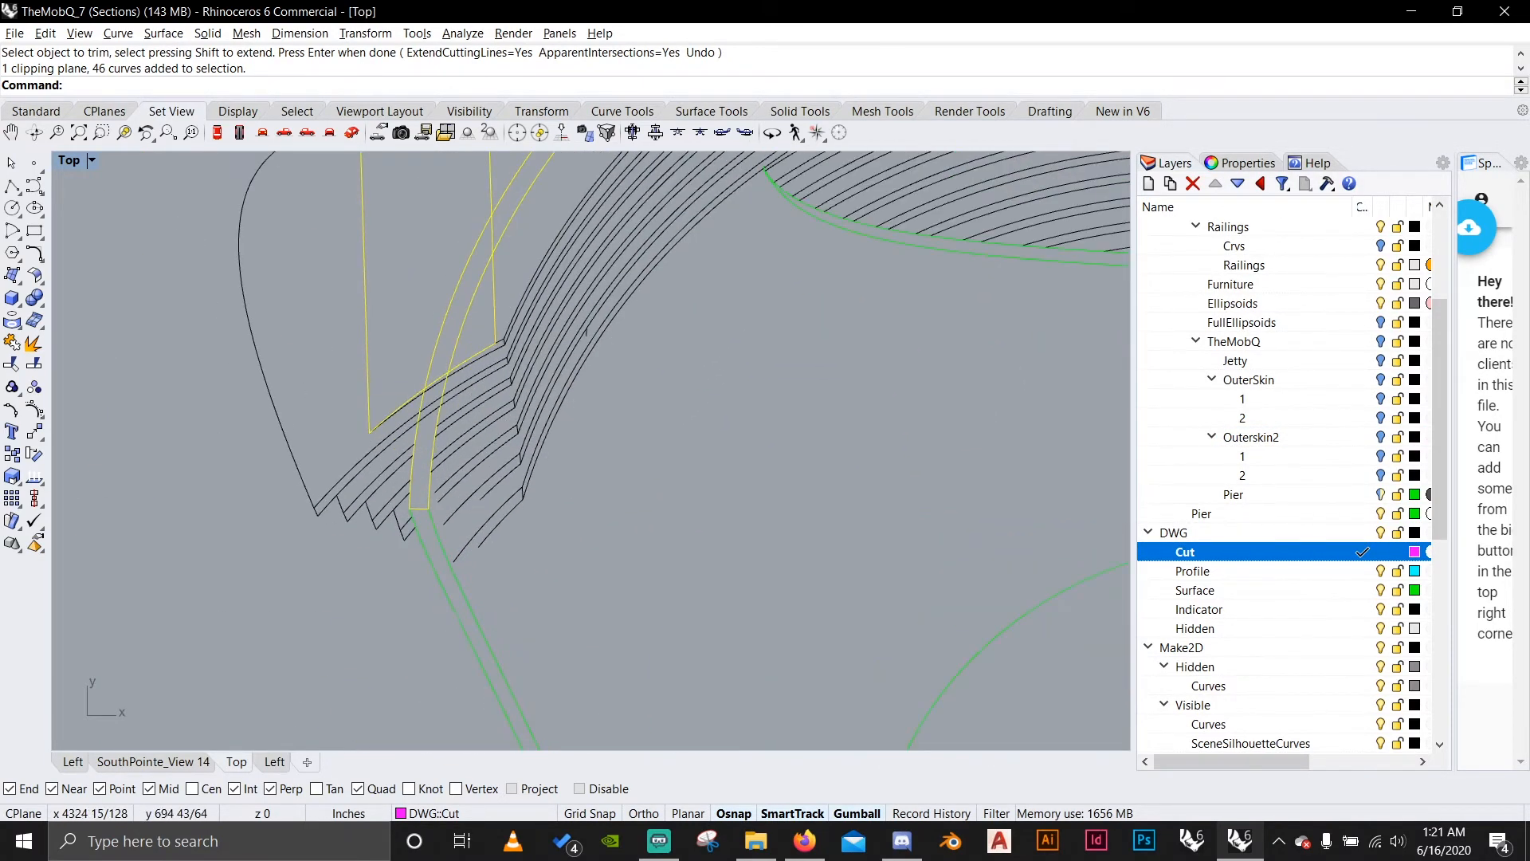
right_drag(411, 478, 440, 578)
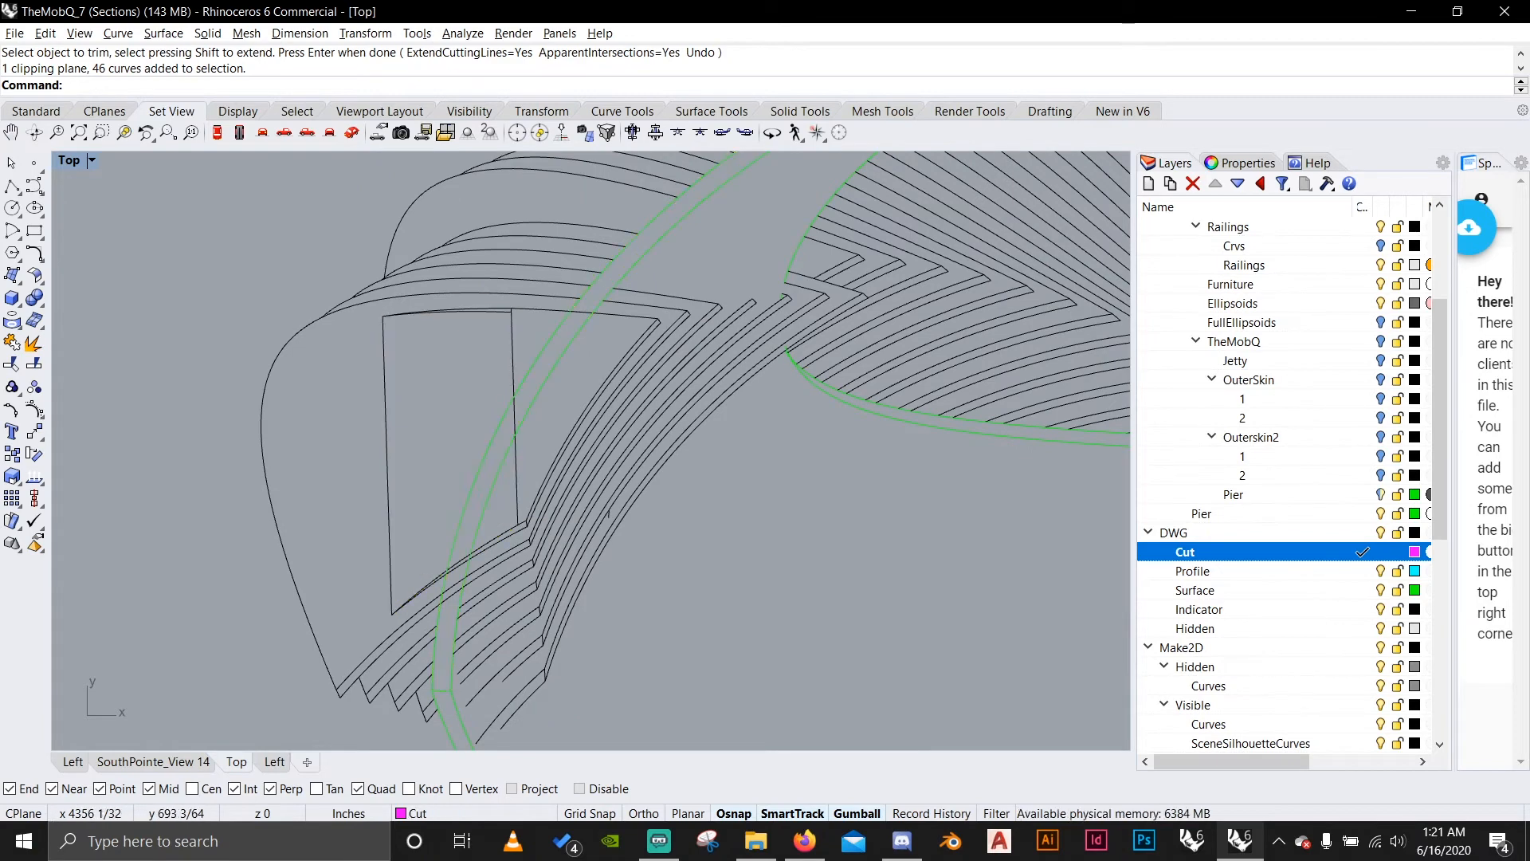
drag(245, 340, 243, 339)
scroll(482, 490, up, 7)
key(Return)
drag(502, 534, 384, 450)
scroll(383, 446, down, 5)
scroll(474, 379, up, 9)
scroll(462, 439, down, 9)
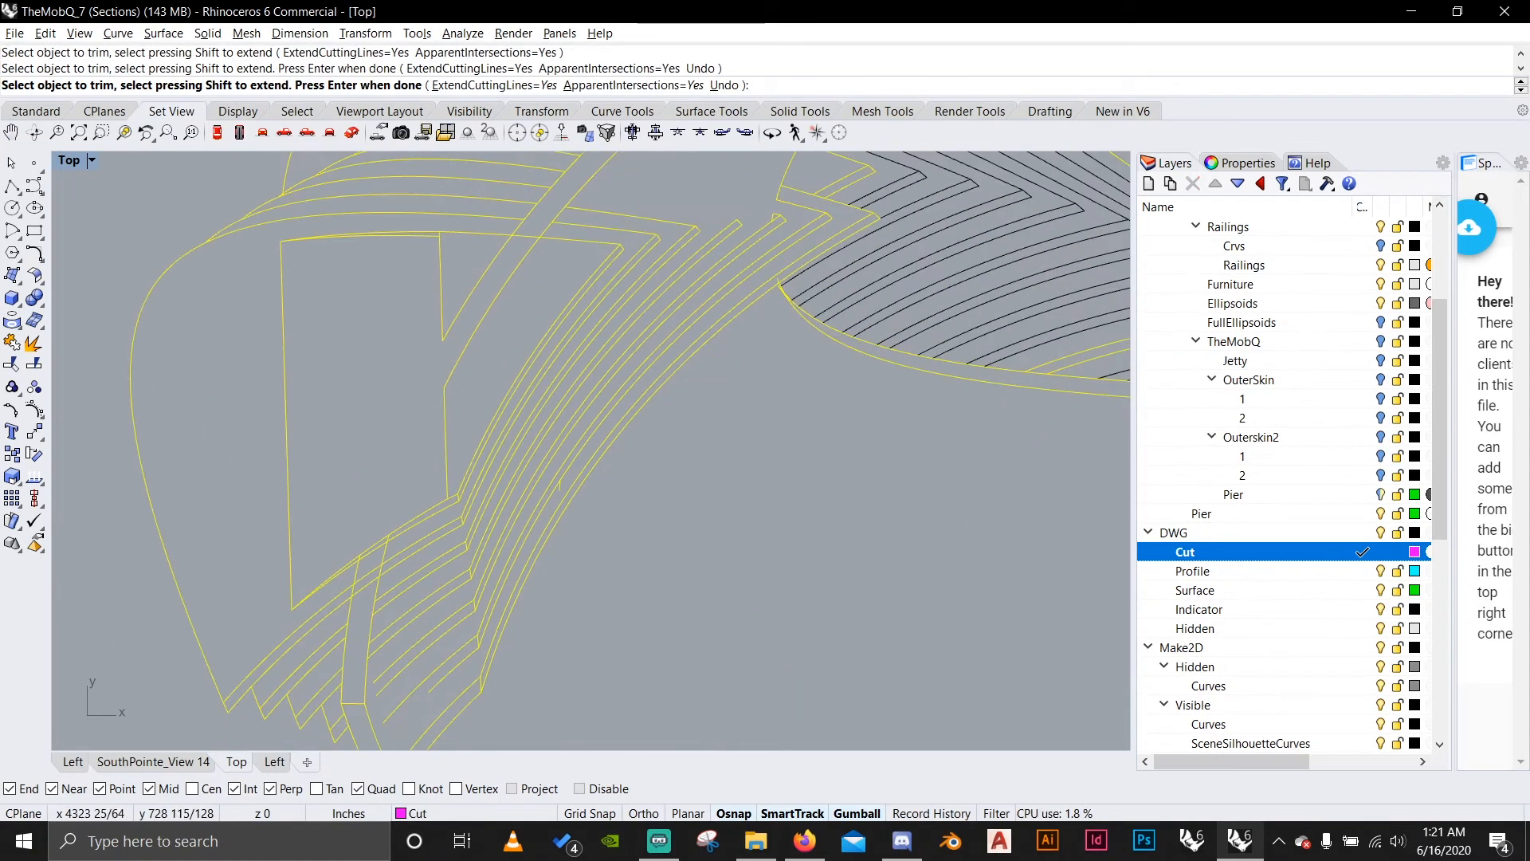
Trim the overlapping lines where the double shell outline crosses the lower edge of the opening.
scroll(420, 536, up, 11)
drag(420, 535, 384, 468)
scroll(385, 468, down, 12)
key(Return)
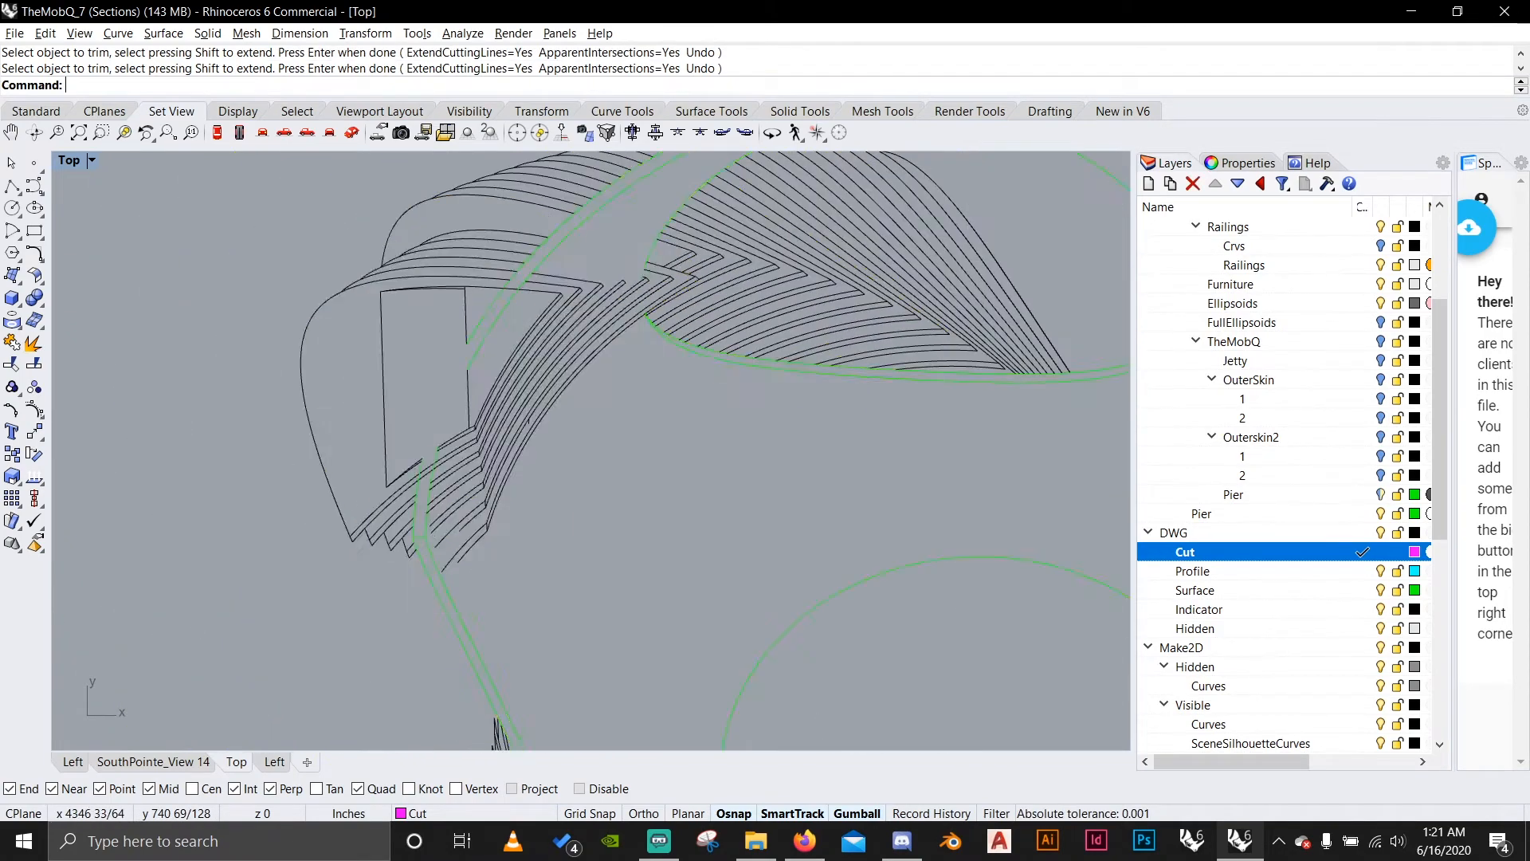
Trim the rib line crossing between the two shell outlines above the opening.
scroll(469, 374, down, 4)
scroll(553, 317, up, 8)
scroll(393, 349, up, 6)
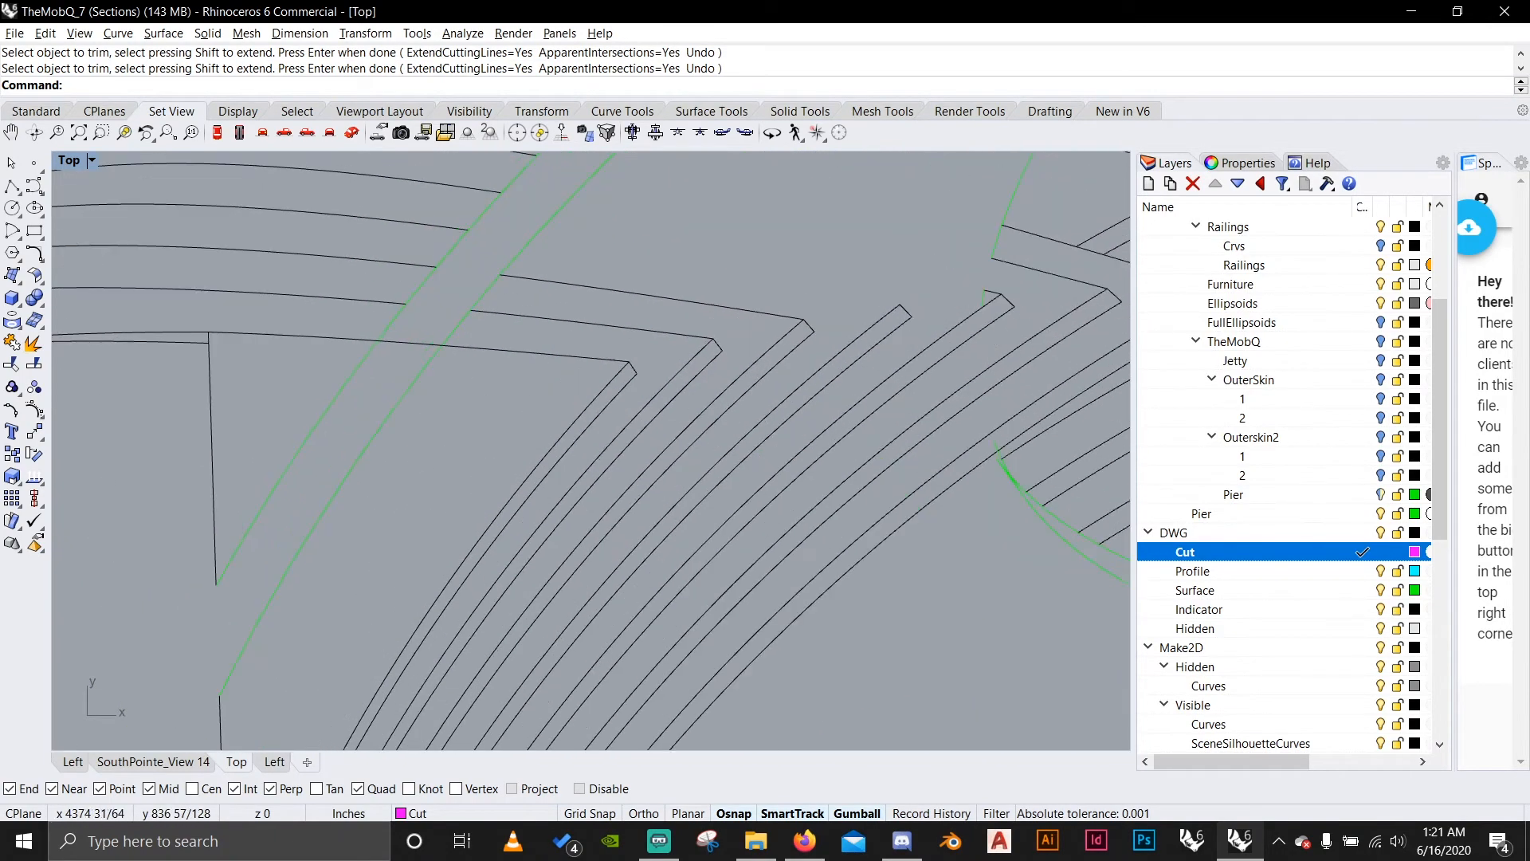
drag(472, 398, 398, 295)
scroll(405, 339, up, 4)
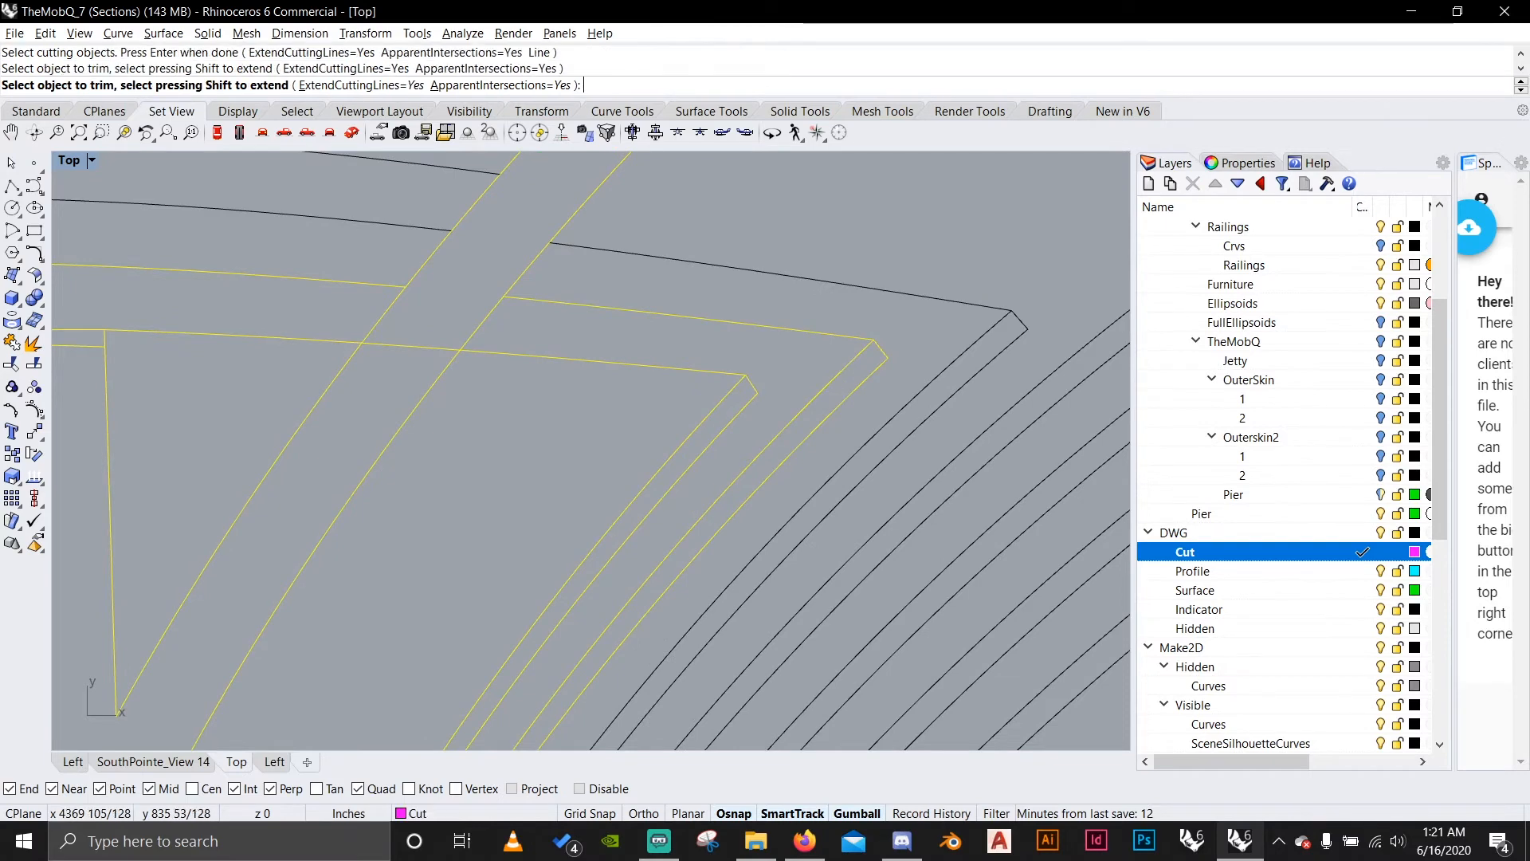
click(427, 345)
scroll(429, 327, down, 9)
key(Return)
scroll(434, 322, down, 11)
right_drag(626, 330, 514, 354)
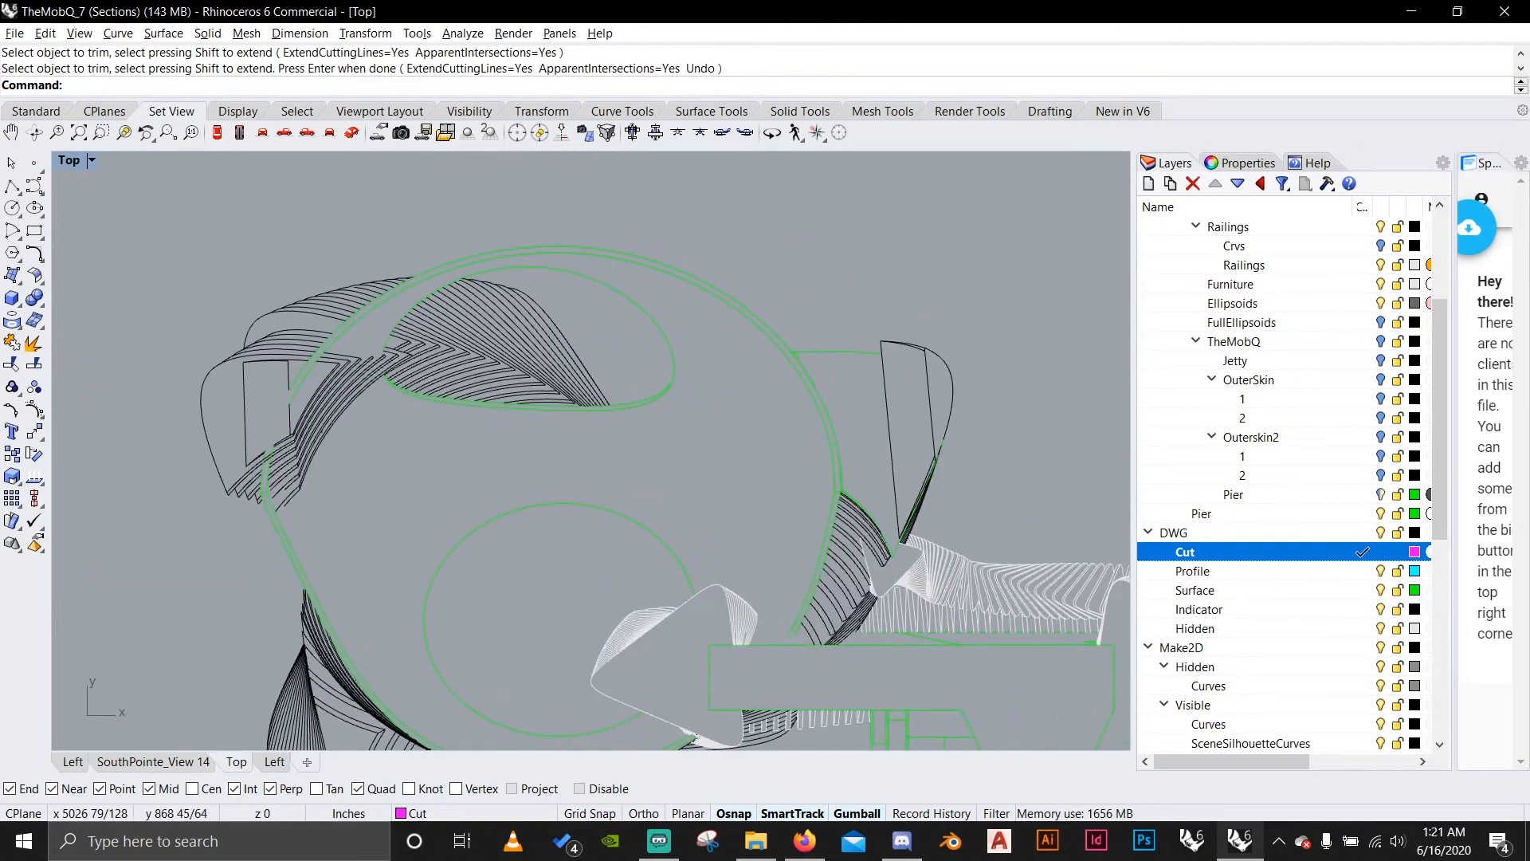
Highlight the Cut layer's objects, then trim the stray lines along the shell's edge above the side ribs.
right_click(1227, 552)
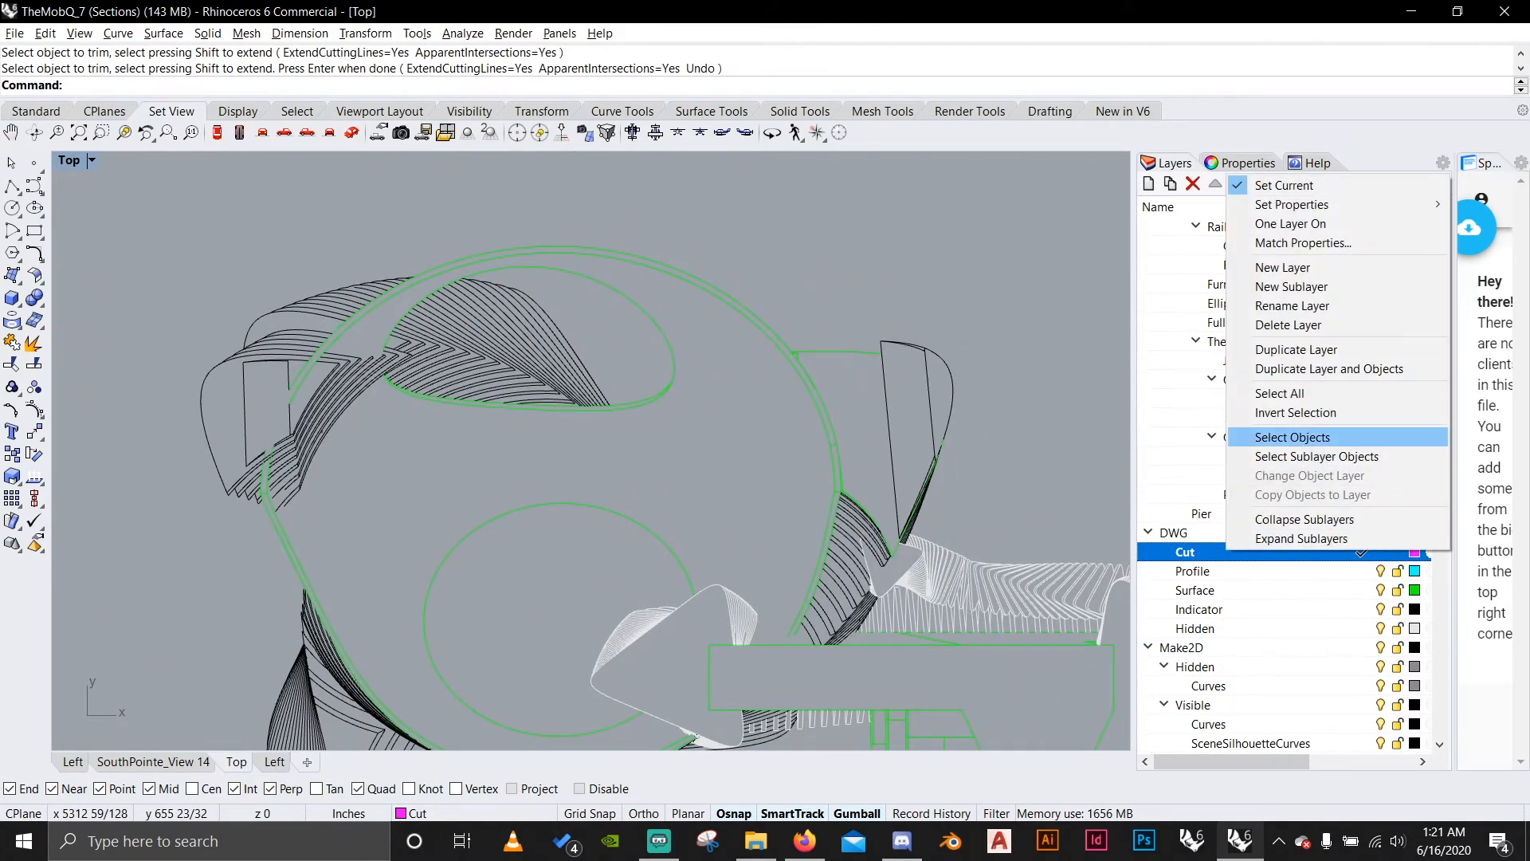
click(1292, 437)
scroll(877, 526, up, 5)
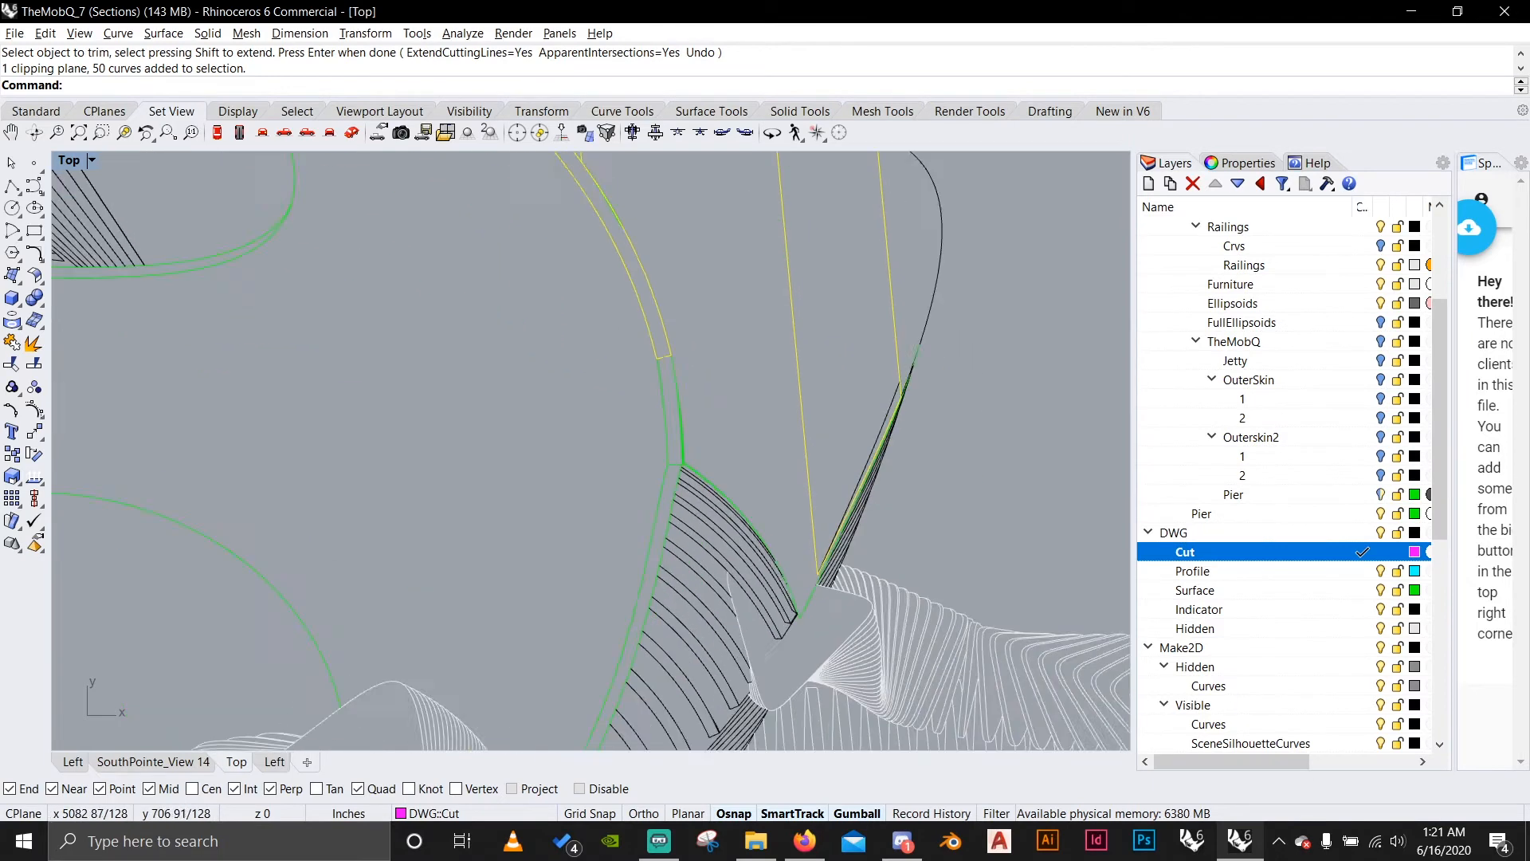
scroll(904, 422, up, 3)
scroll(929, 315, down, 2)
key(Return)
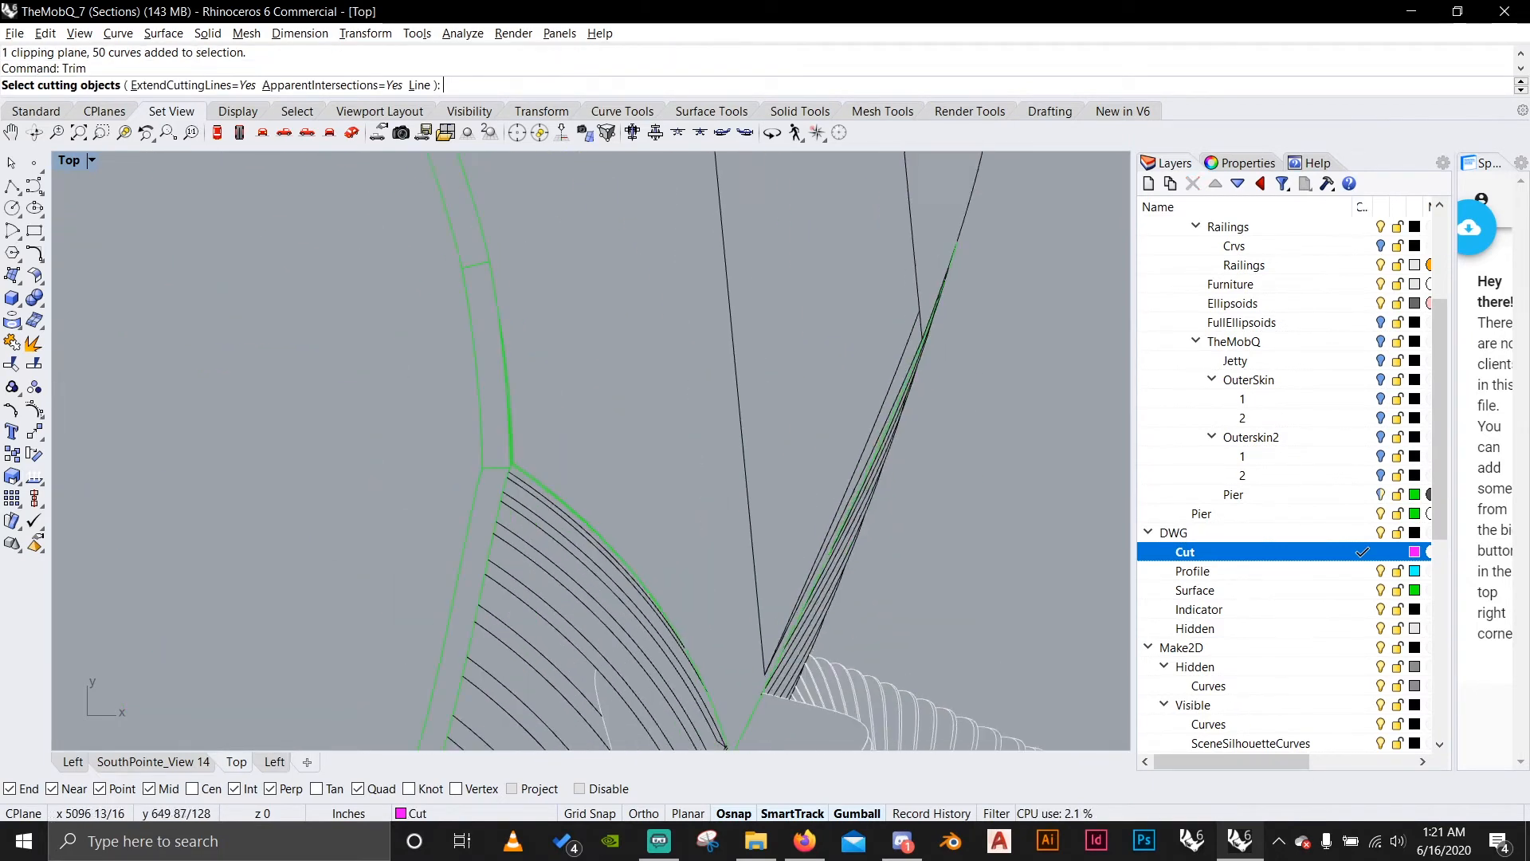
key(ctrl+a)
scroll(837, 395, up, 9)
key(Return)
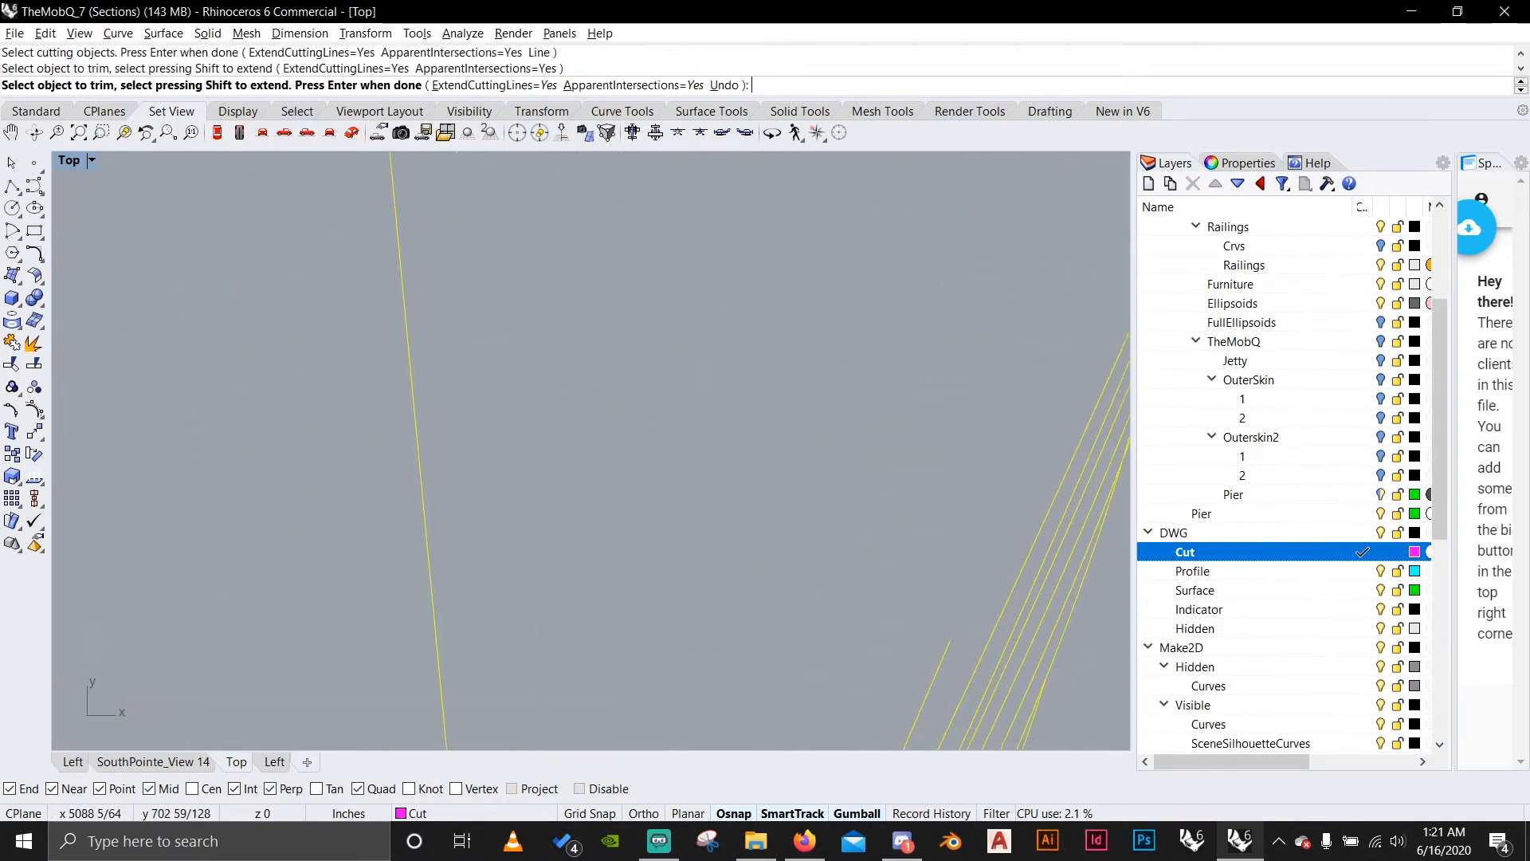
scroll(796, 478, down, 3)
scroll(1024, 494, down, 6)
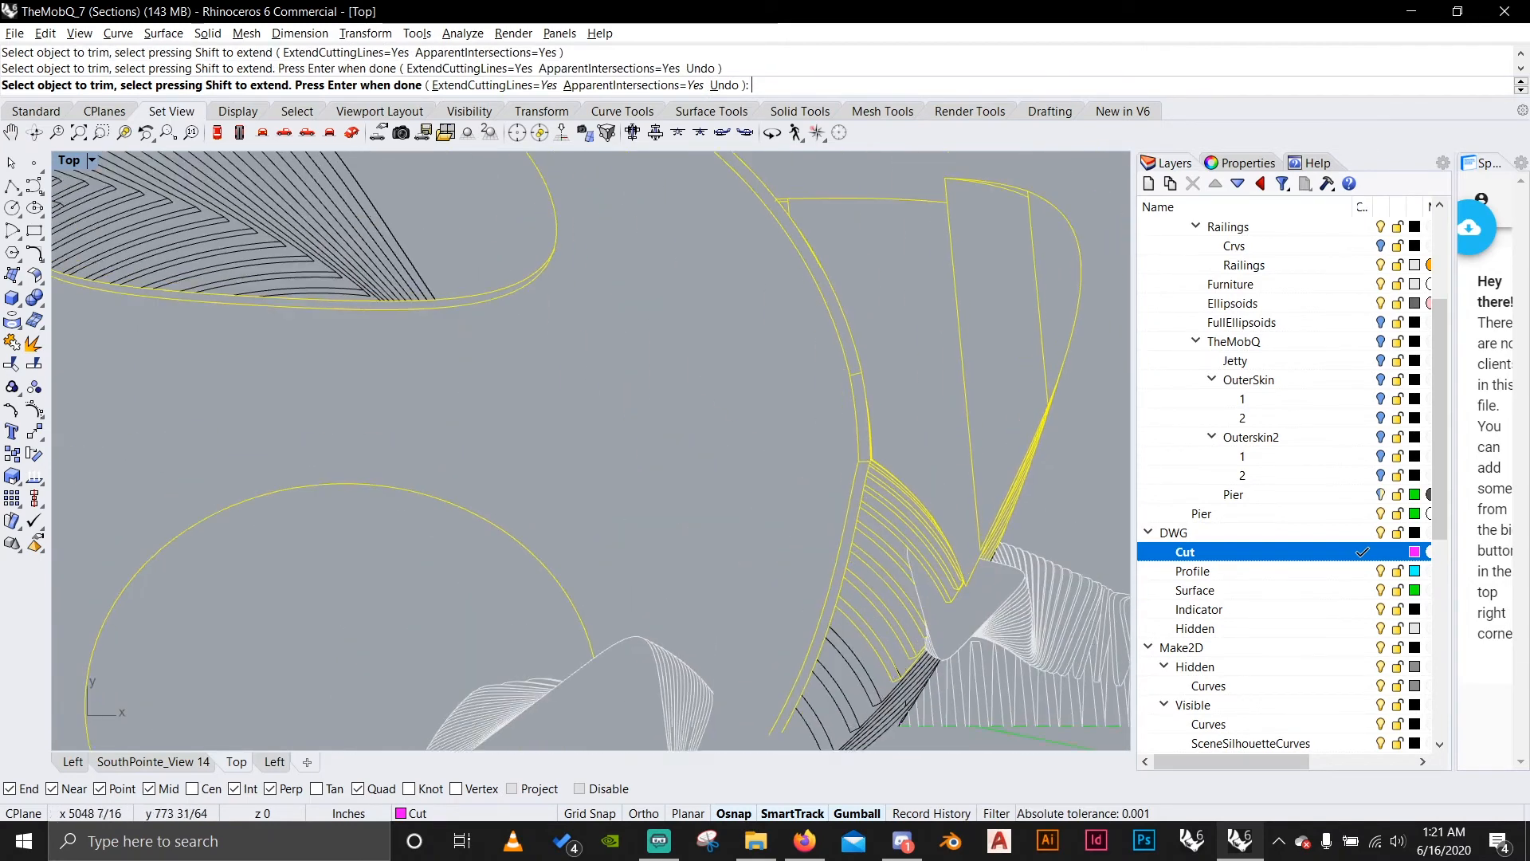
Trim the line crossing the upper corner of the fin beside the shell.
scroll(988, 259, up, 4)
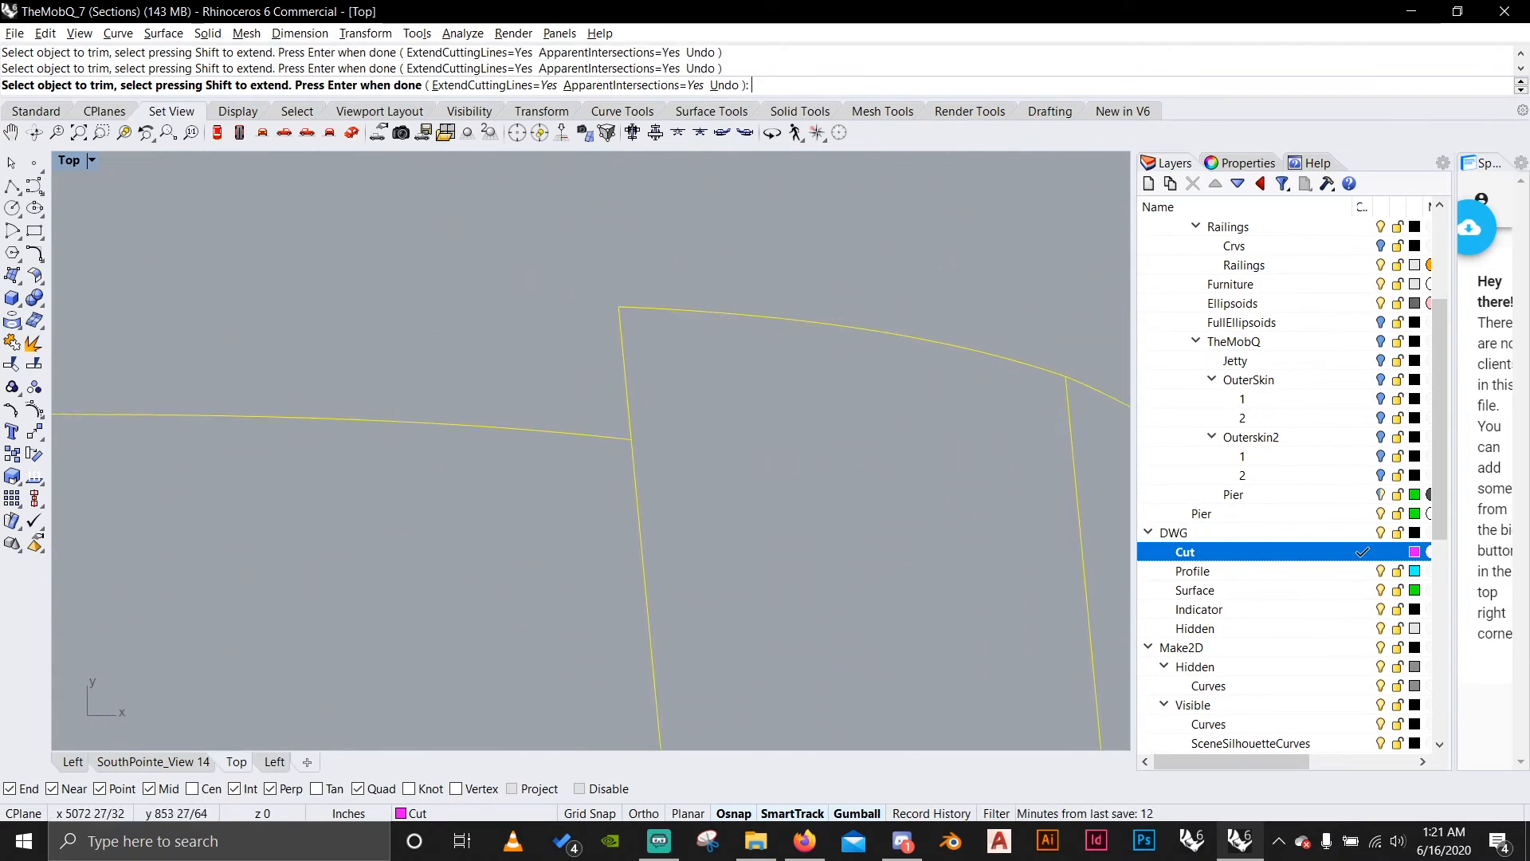
key(Return)
scroll(872, 354, down, 12)
scroll(730, 418, up, 4)
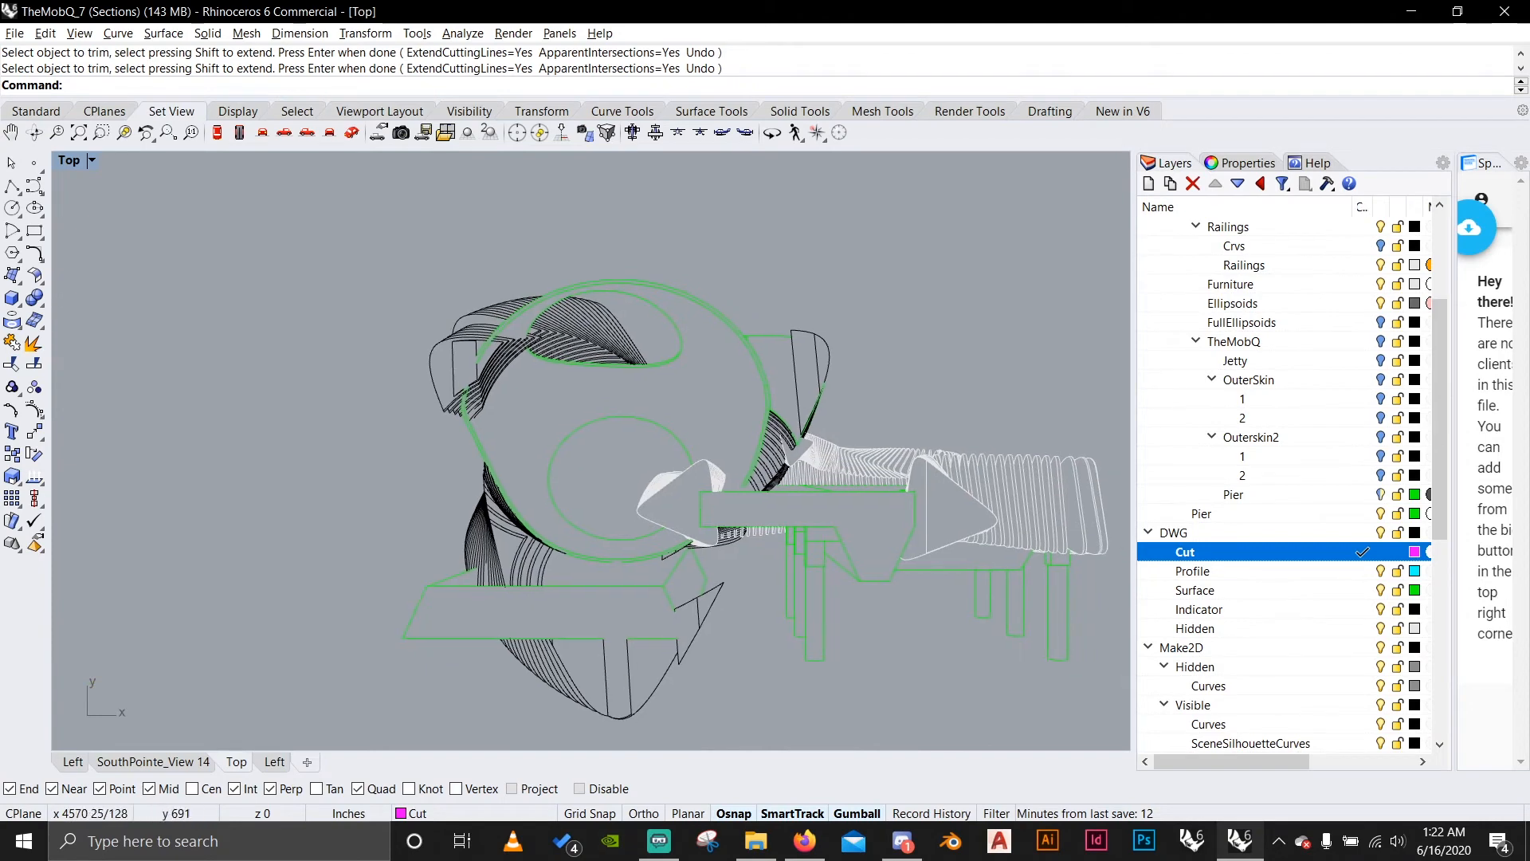
Highlight the Cut layer's objects to review the cut outlines across the whole drawing.
right_click(1307, 553)
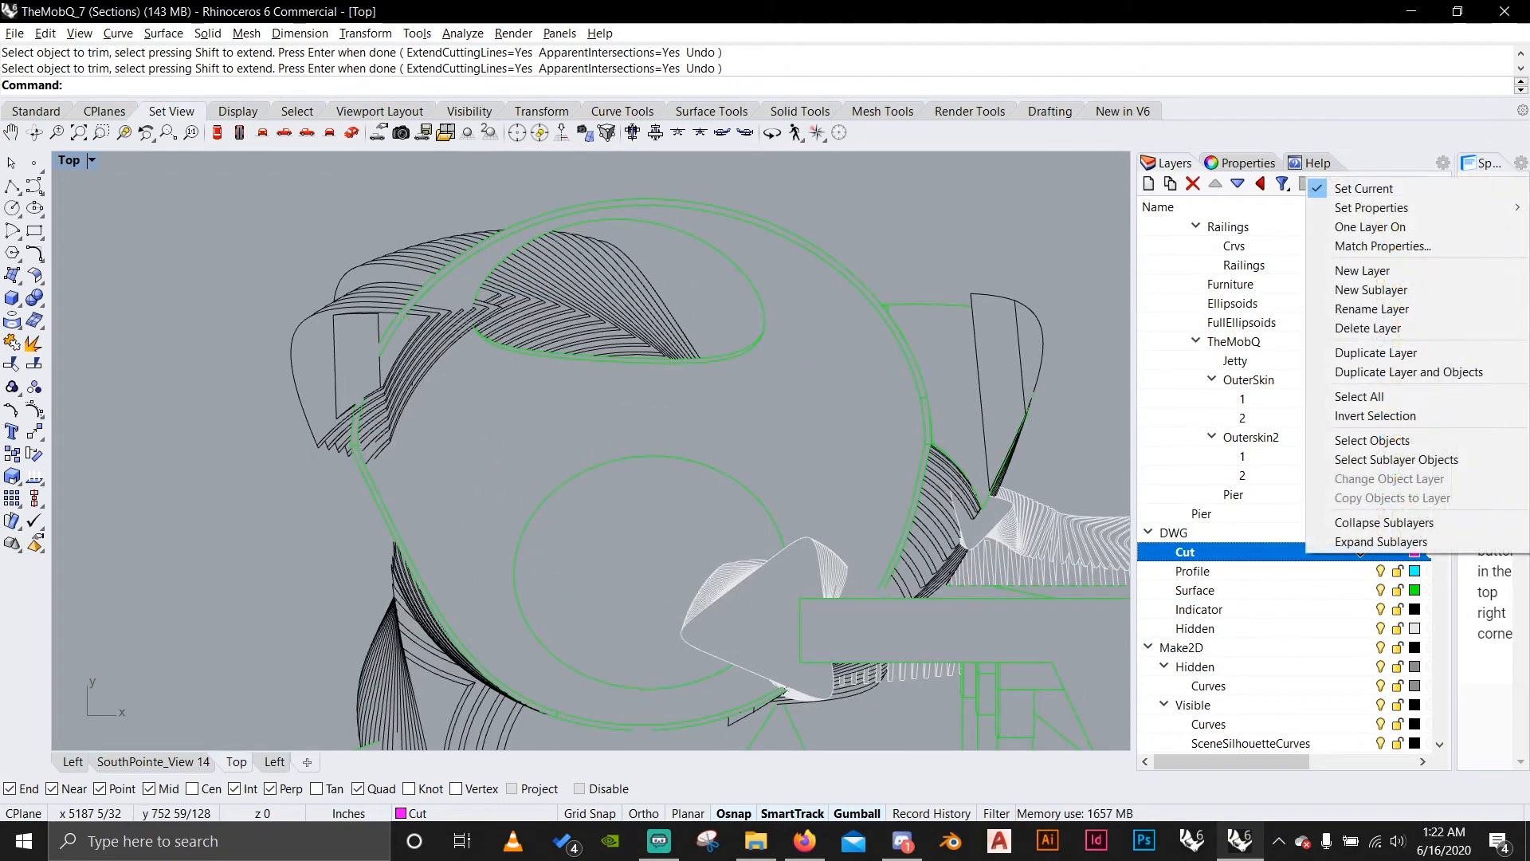
click(1372, 439)
scroll(590, 415, down, 3)
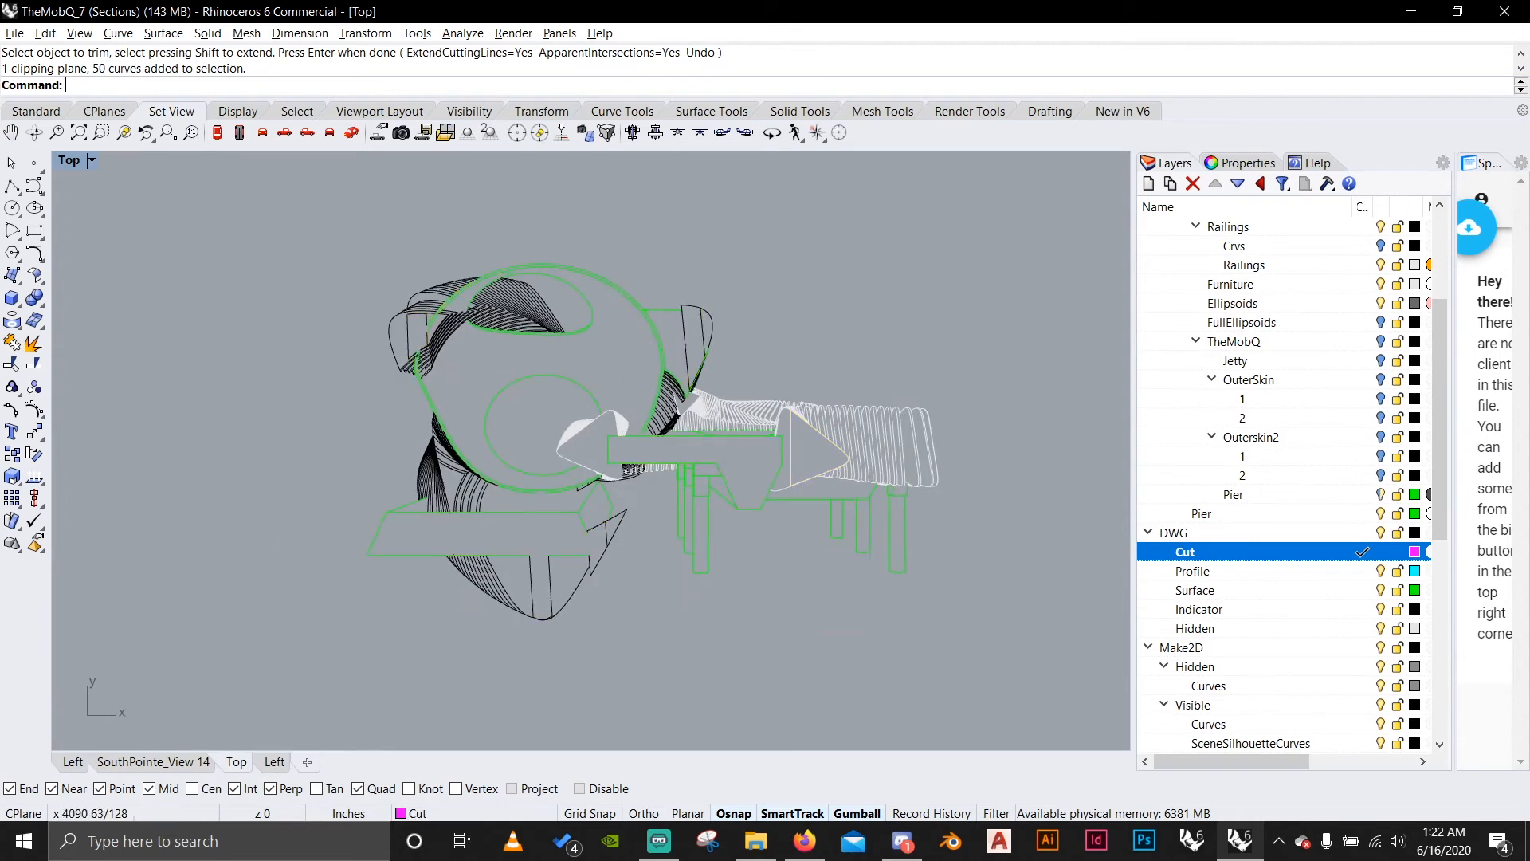
In the Left view, select the section's clipping plane and move it away from the model.
click(72, 761)
scroll(361, 487, down, 10)
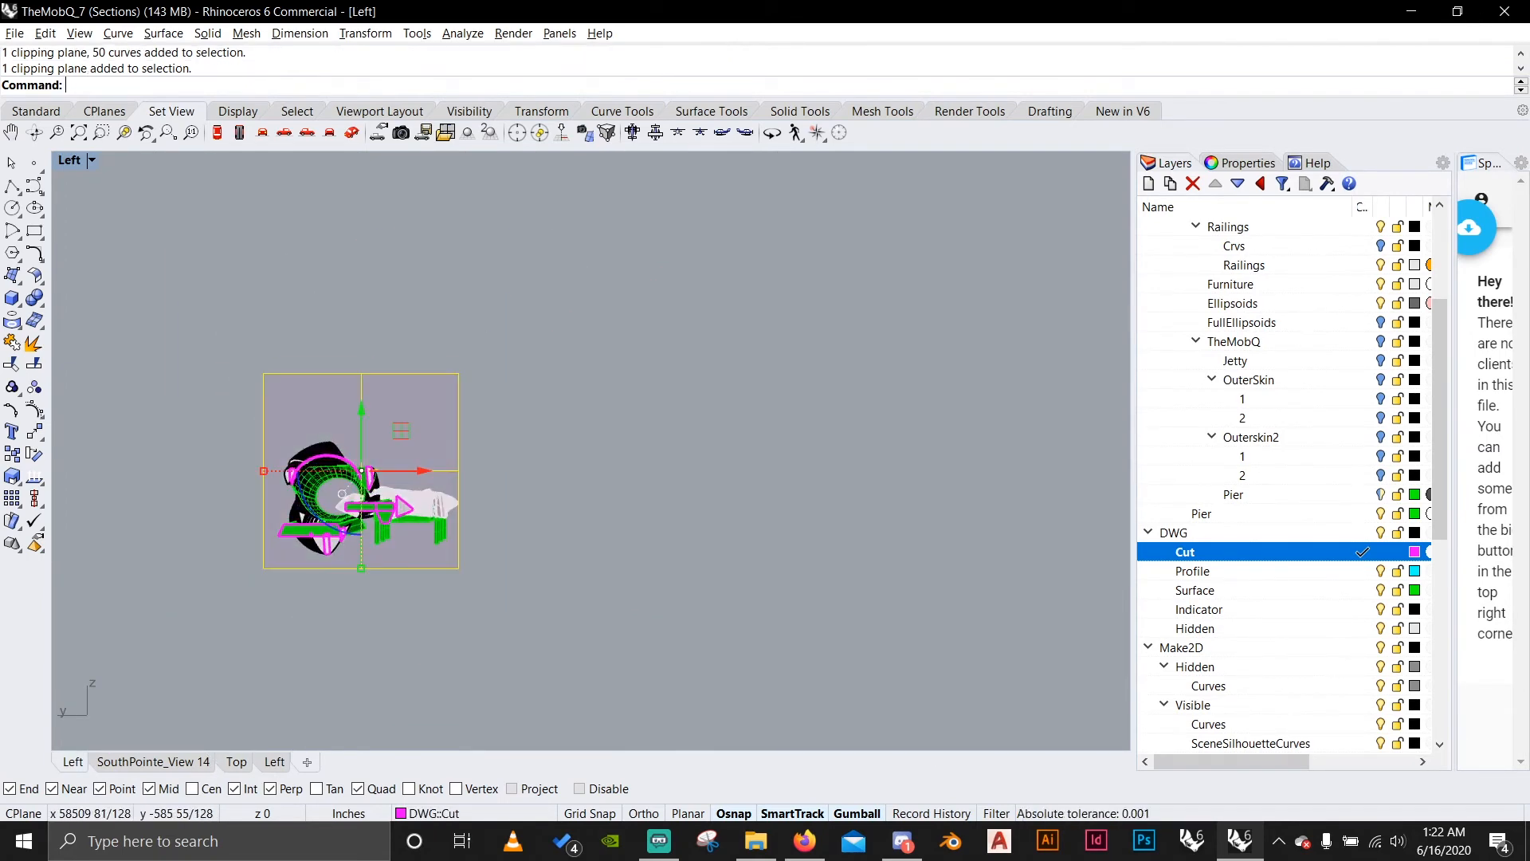
scroll(488, 400, down, 6)
right_drag(488, 400, 479, 478)
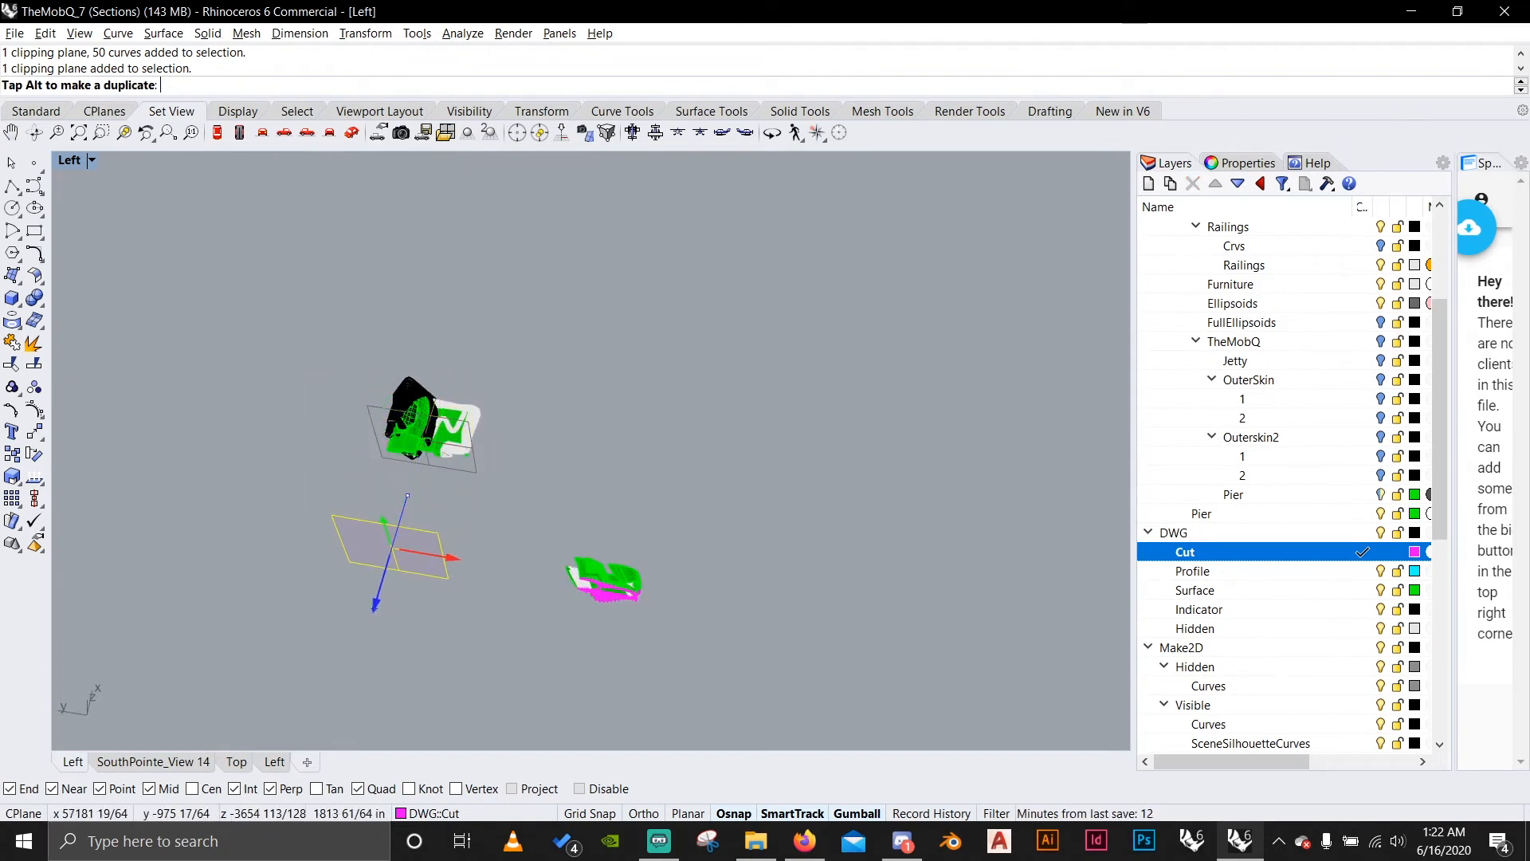
drag(355, 662, 354, 664)
scroll(405, 635, up, 6)
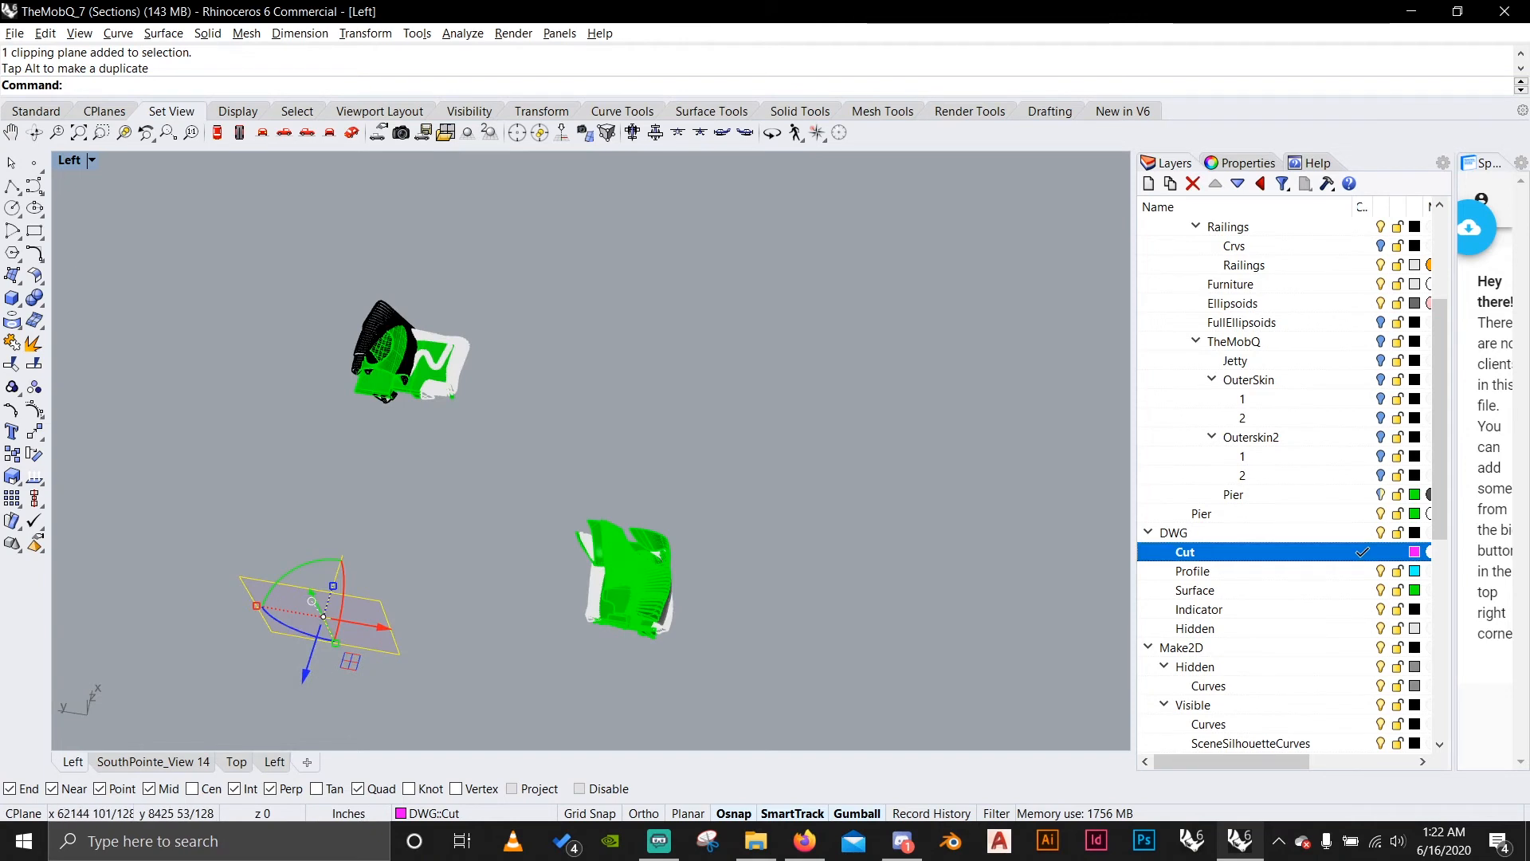
Set the clipping plane to clip only the first Left view and SouthPointe_View 14.
click(1242, 163)
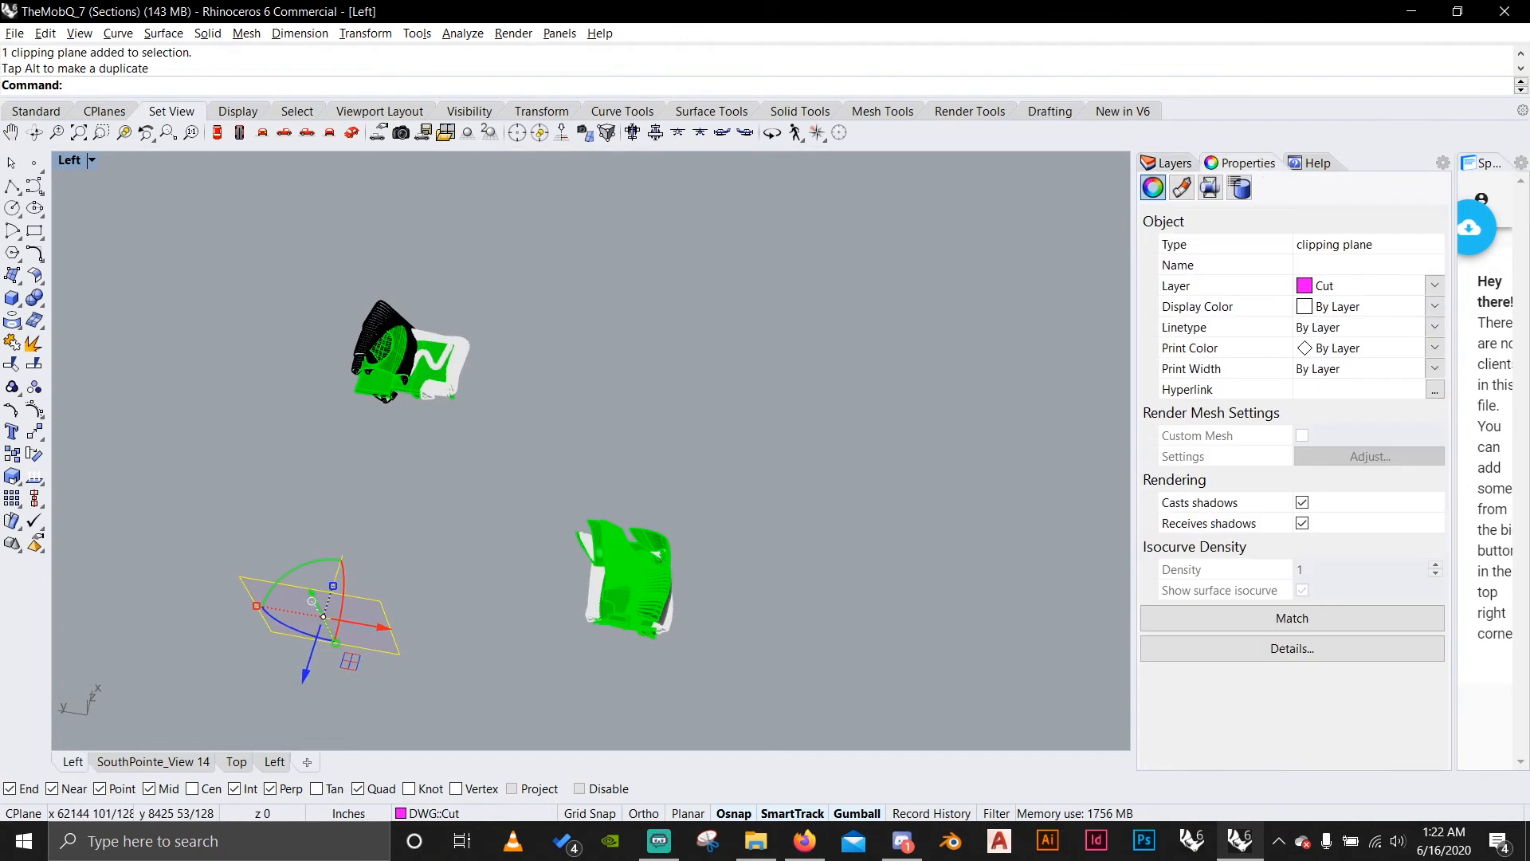
click(1210, 188)
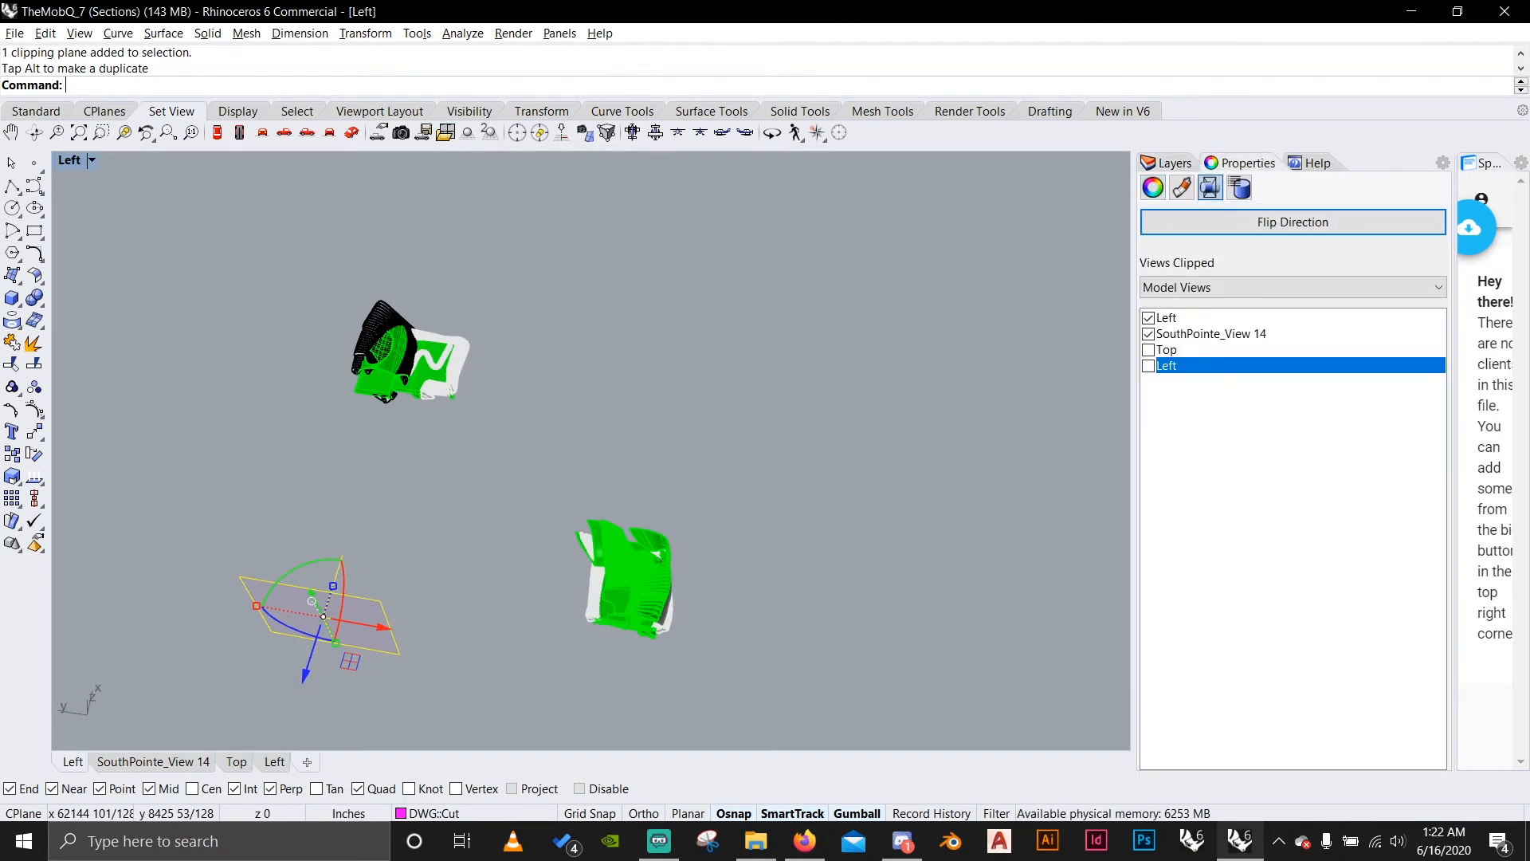
scroll(362, 662, up, 4)
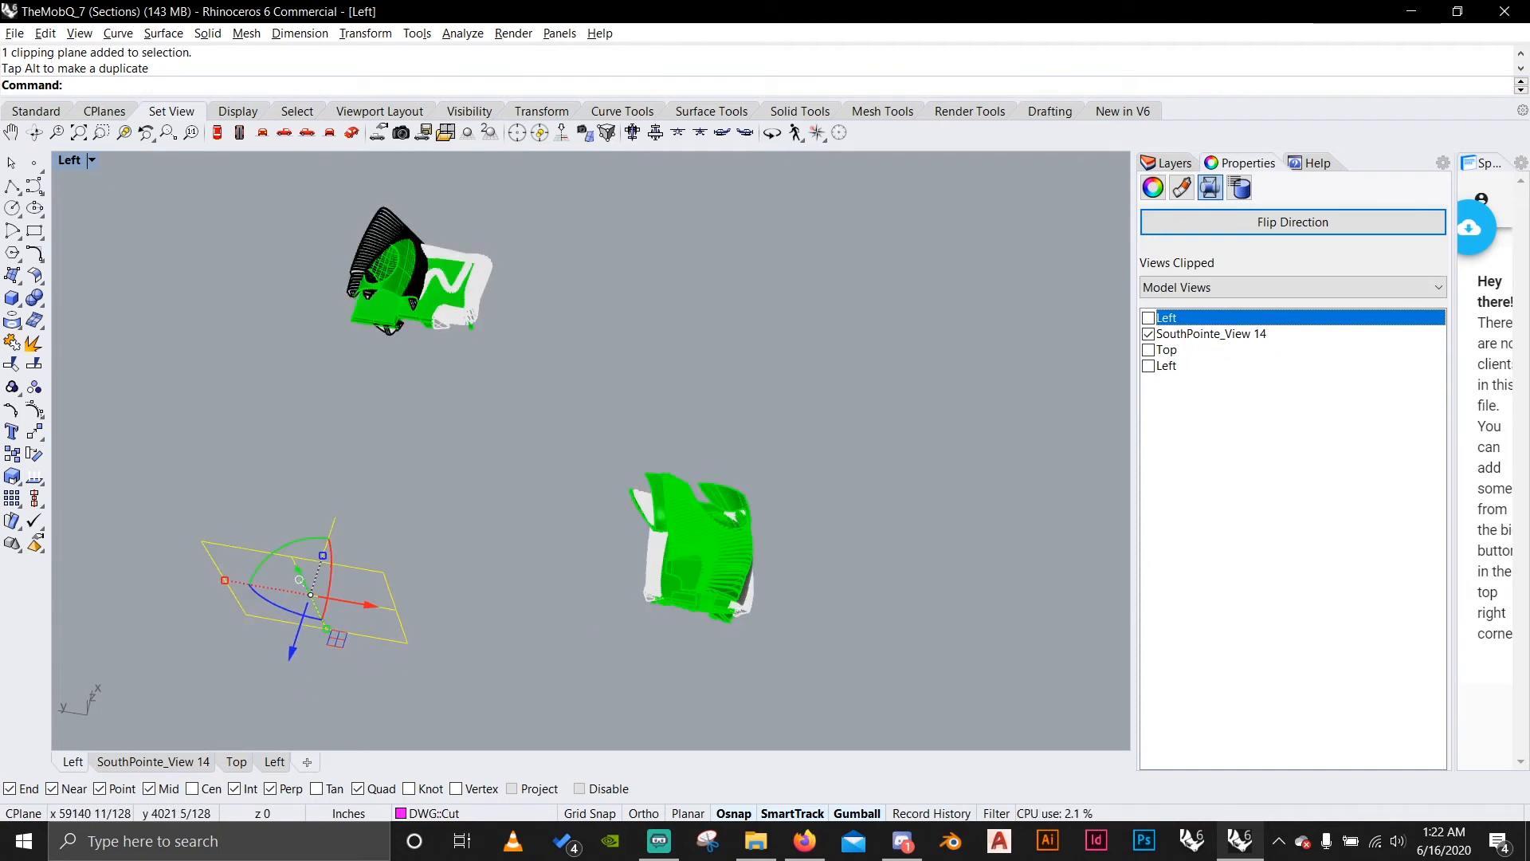
scroll(584, 534, down, 11)
scroll(554, 564, up, 8)
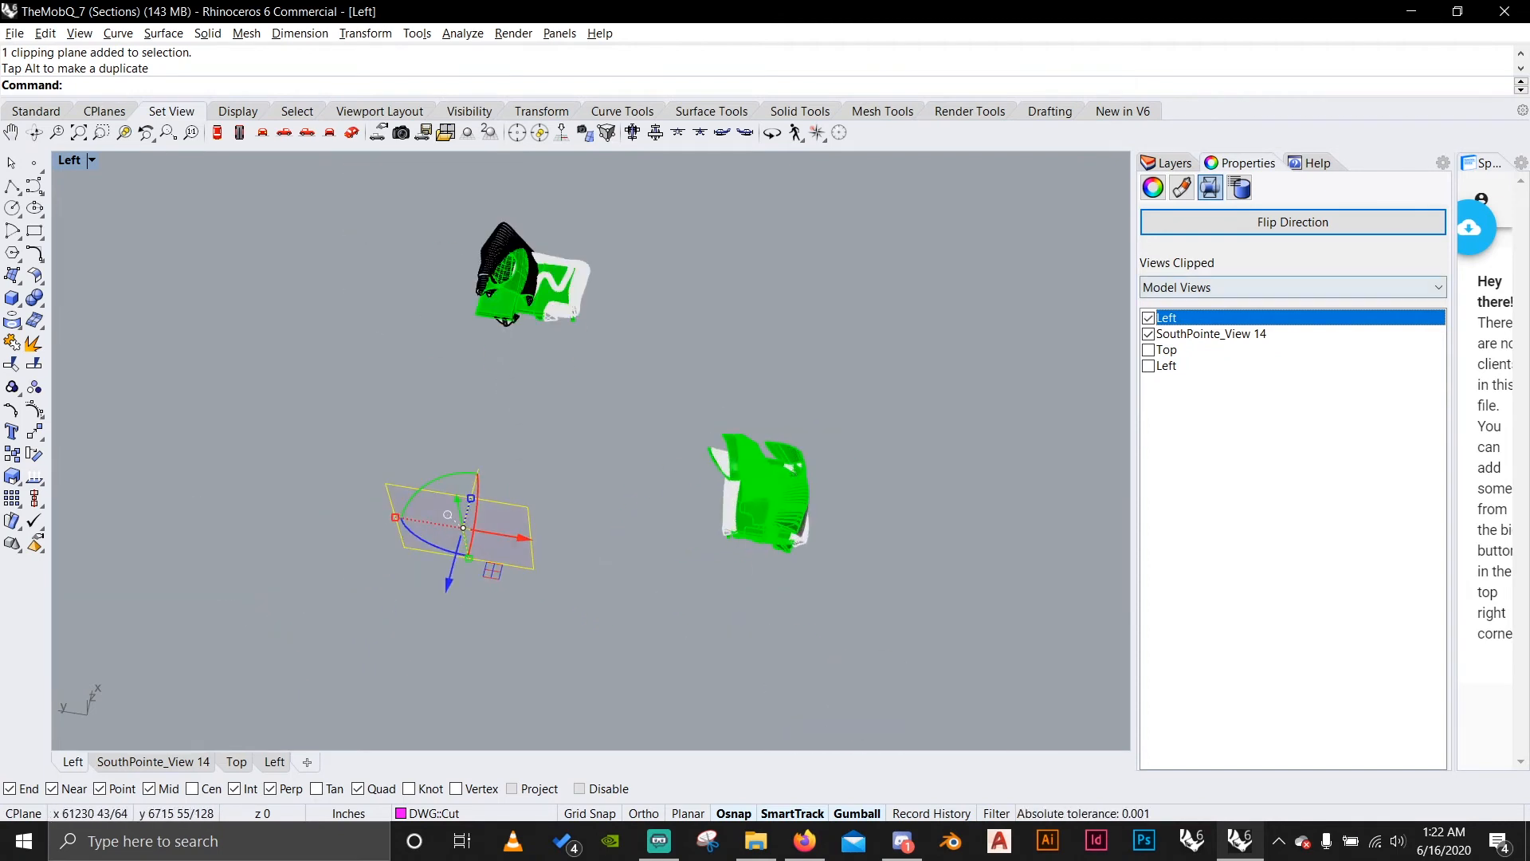
Move the clipping plane point to point onto the corner of the other model's slab.
key(Escape)
text(move)
key(Return)
scroll(652, 309, up, 10)
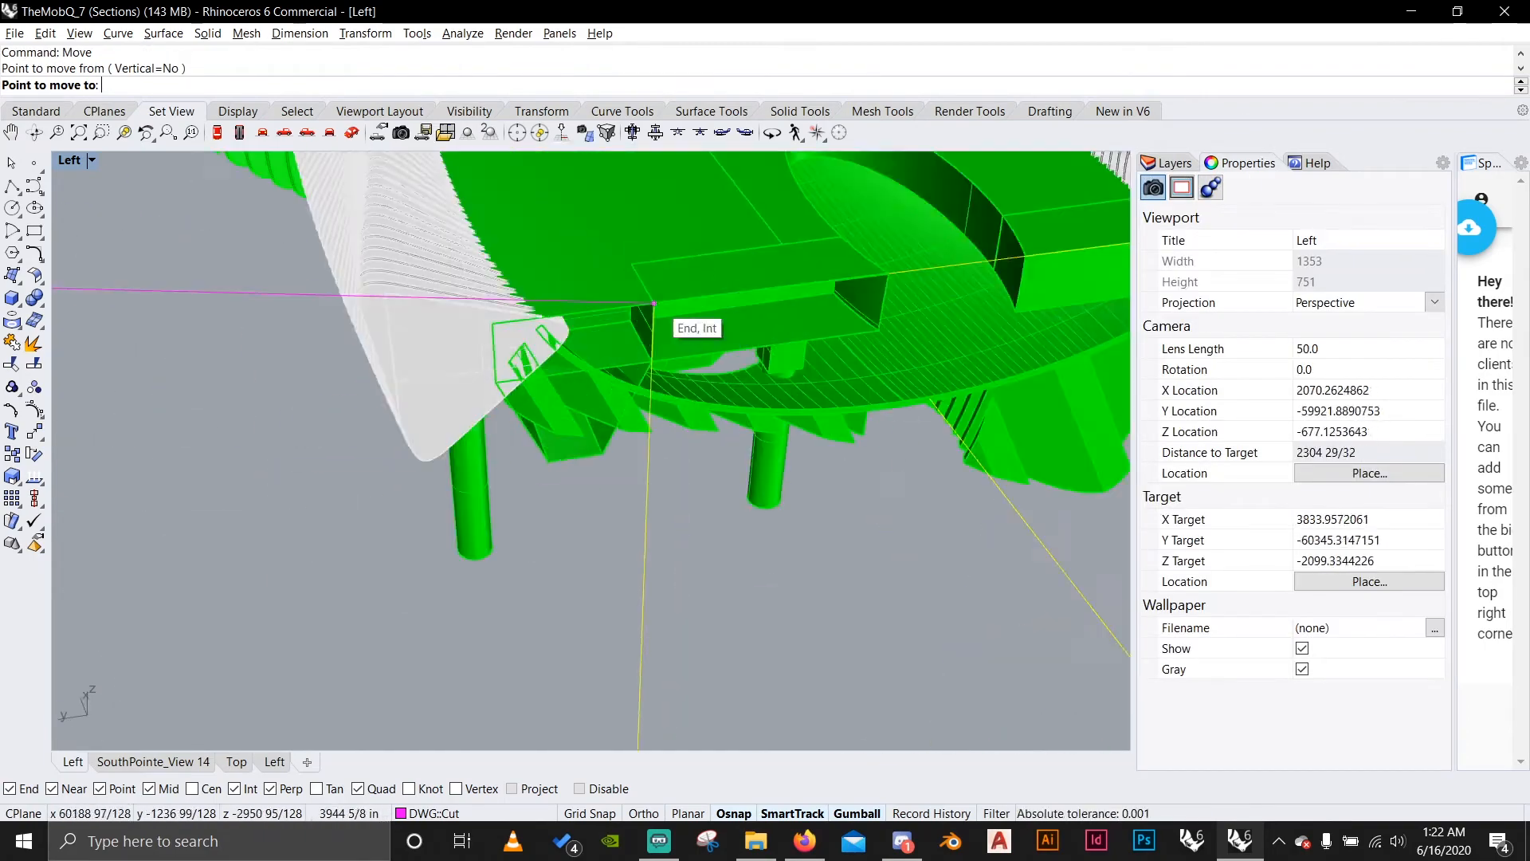
click(652, 310)
scroll(652, 309, down, 6)
key(Escape)
Frame the second pavilion model with Zoom Selected and select its curved shell polysurface.
click(284, 133)
click(596, 412)
text(zs)
key(Return)
right_drag(590, 414, 685, 478)
click(786, 512)
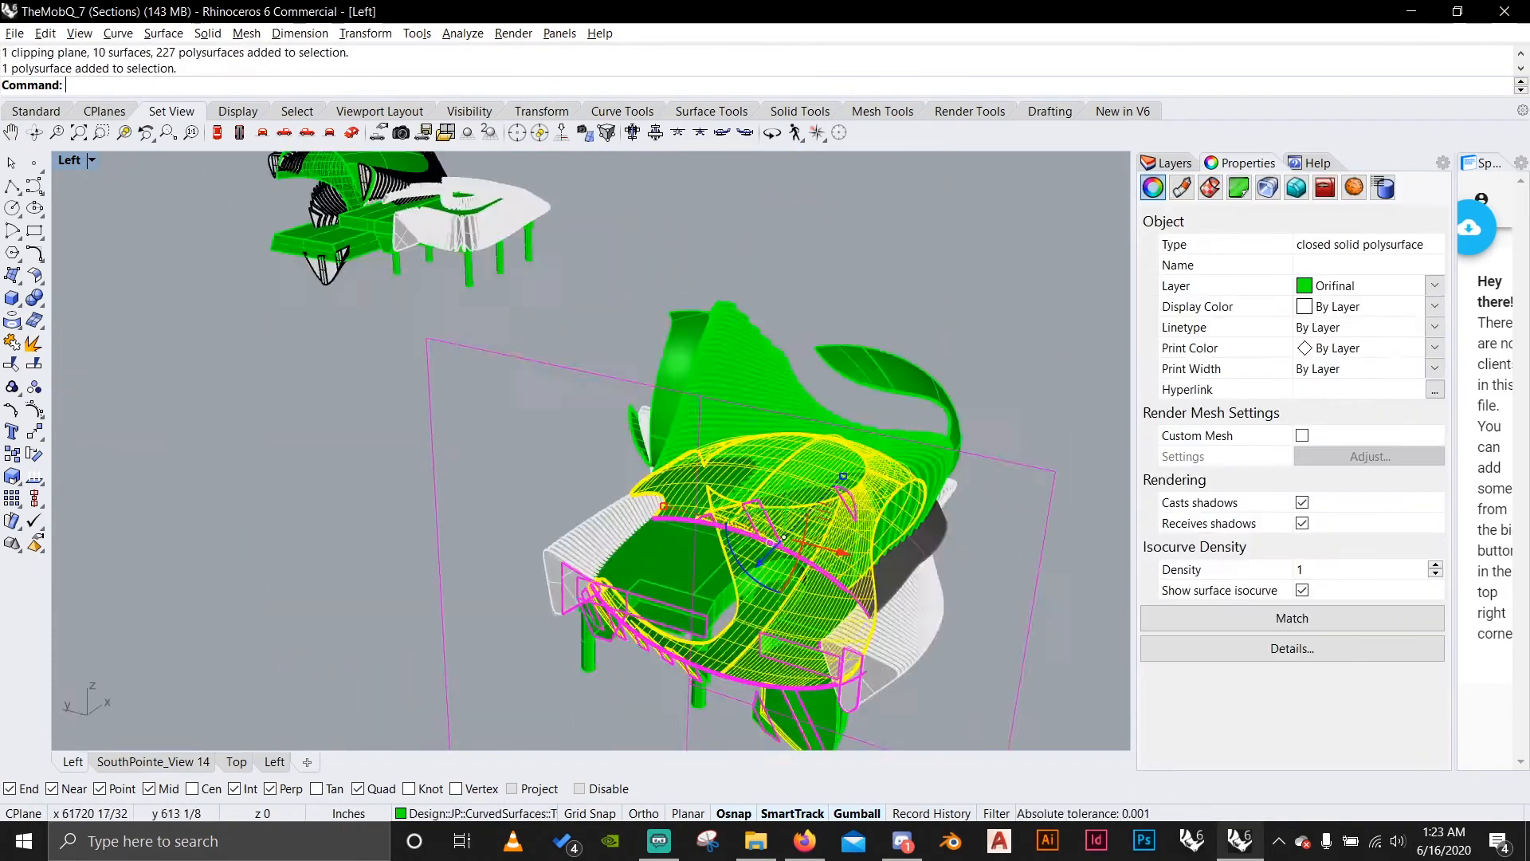
Undo the last change, then ungroup the model and select its shell rib polysurfaces.
key(ctrl+z)
text(ungroup)
key(Return)
click(721, 430)
scroll(797, 359, up, 6)
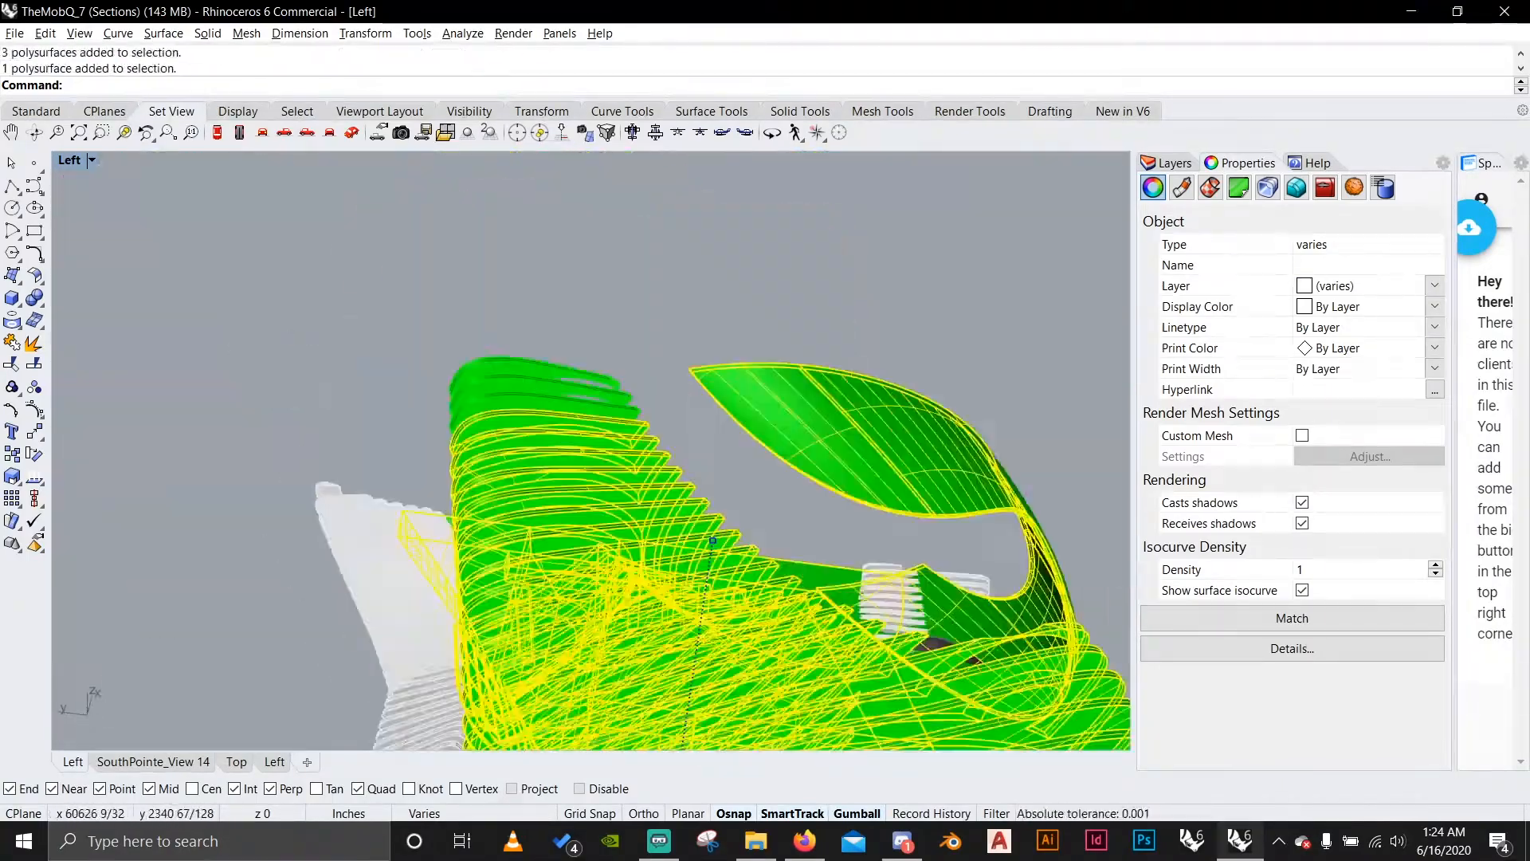
Choose the DWG Indicator layer, then select the unwanted model parts and hide them.
click(1167, 162)
click(1198, 609)
scroll(622, 495, down, 6)
right_drag(622, 494, 765, 542)
click(285, 133)
text(hide)
key(Return)
Select the whole clipped model in the Left view and generate its Make2D drawing.
drag(335, 239, 956, 622)
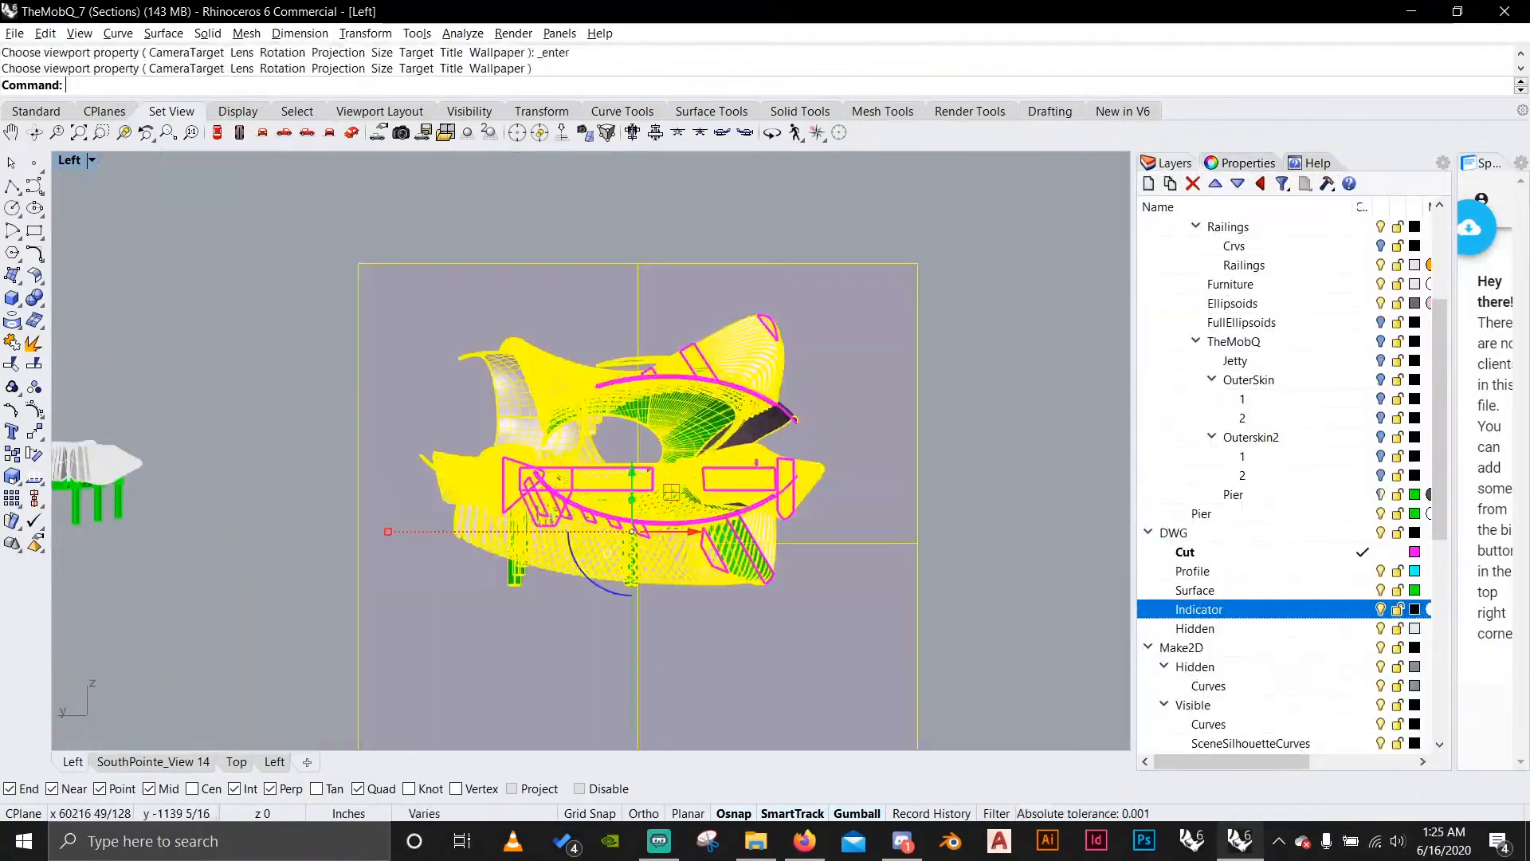
scroll(622, 478, up, 4)
text(make2d)
key(Return)
In the Top view, reassign the colour-selected curves of both drawings to the DWG Surface layer.
click(236, 762)
scroll(343, 446, up, 6)
Undo the last change, then use all curves as cutting objects to trim lines around the new section's slab.
scroll(1275, 478, up, 2)
right_click(1323, 491)
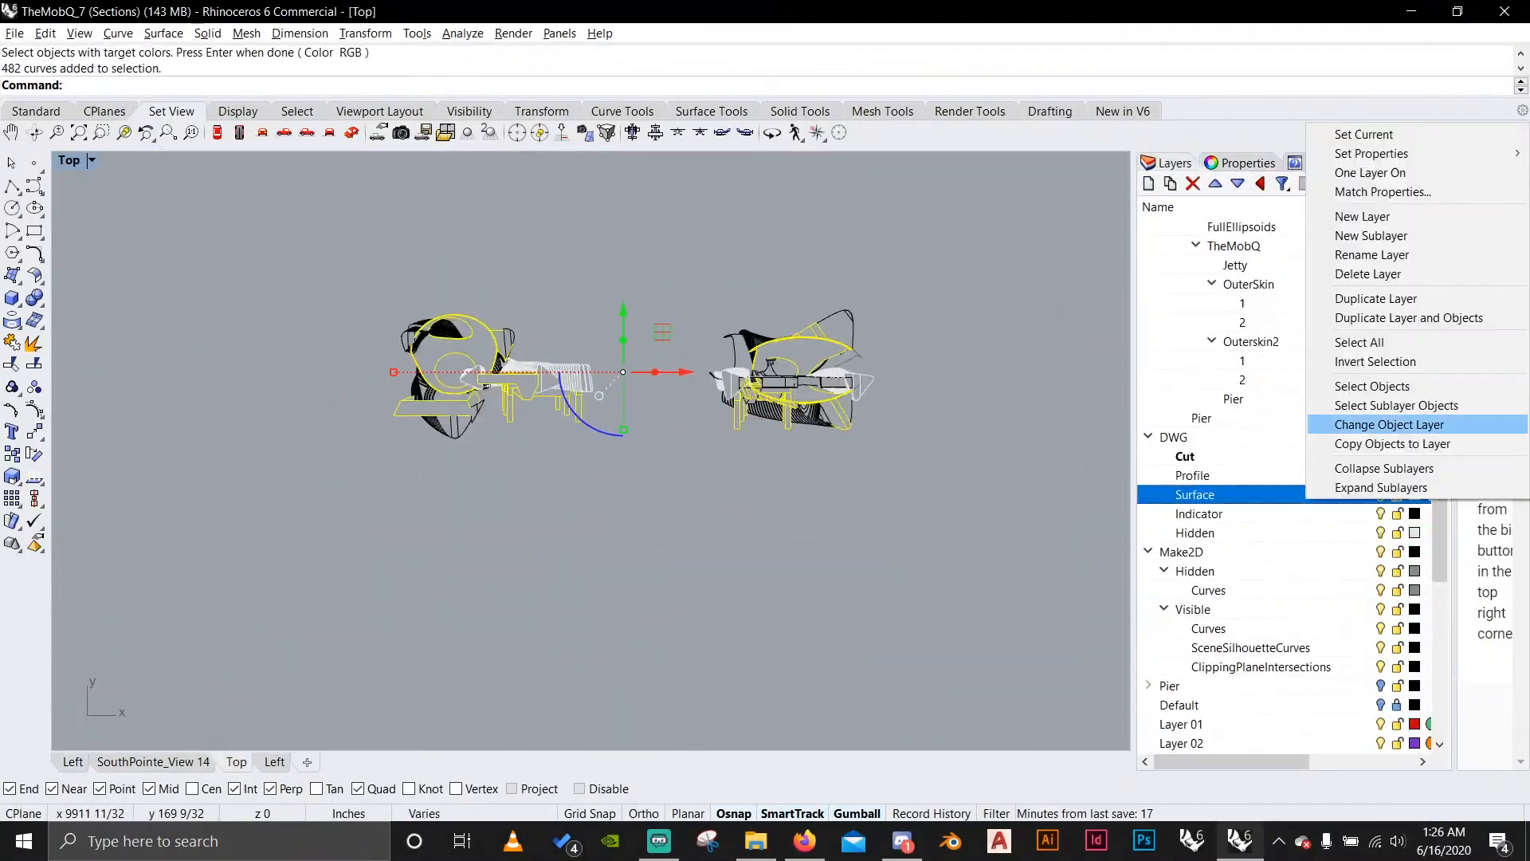
click(1386, 426)
key(ctrl+z)
scroll(717, 359, up, 6)
right_click(1260, 685)
scroll(797, 446, up, 4)
key(ctrl+a)
text(trim)
key(Return)
Trim the remaining line ends and ribs overlapping the cut slab and the shell's end.
scroll(351, 339, up, 6)
scroll(351, 399, down, 8)
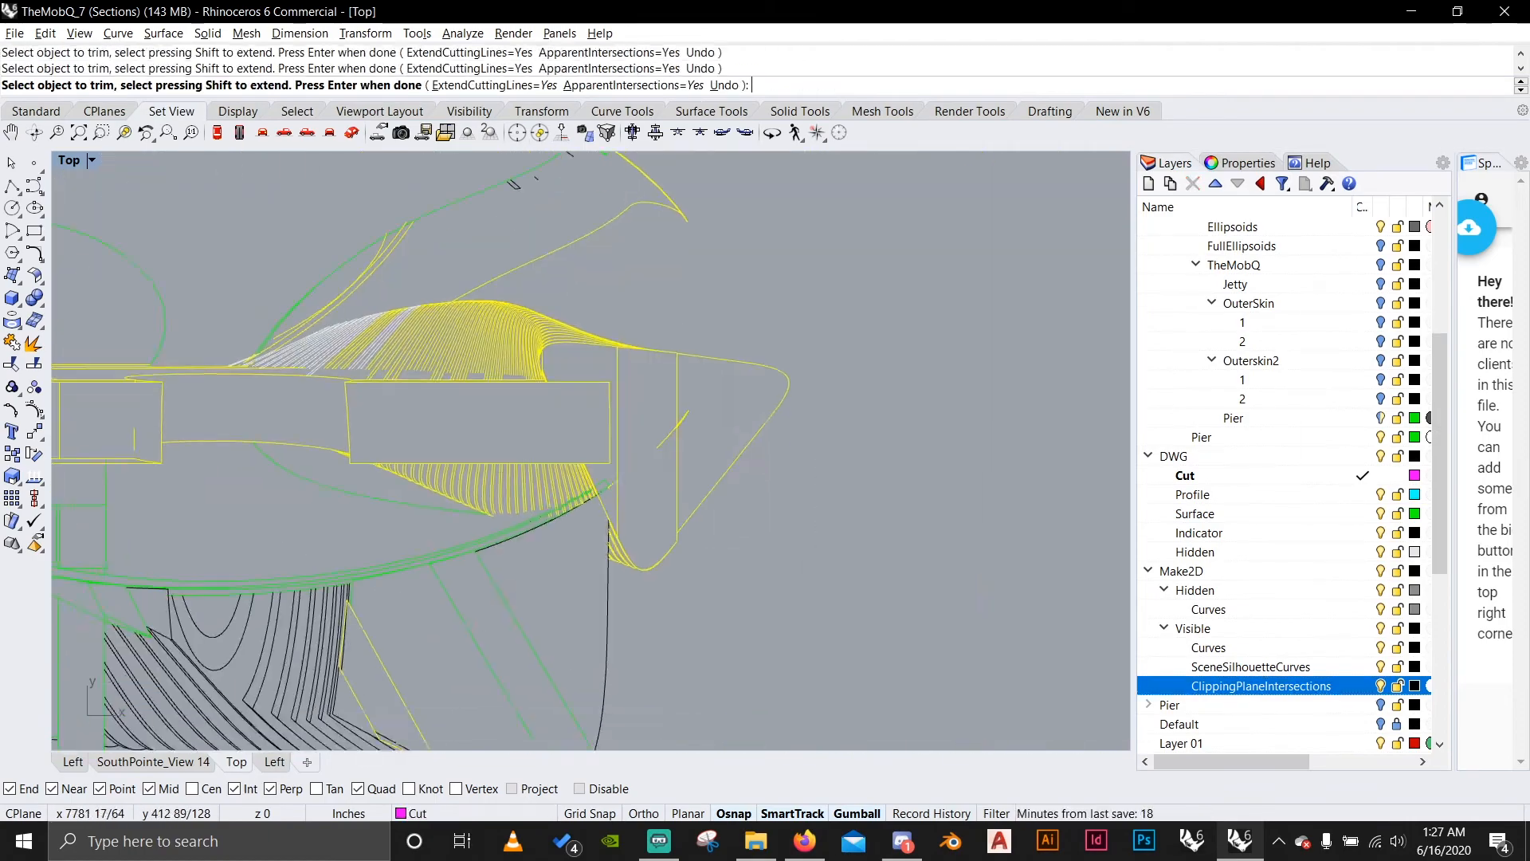
scroll(622, 494, up, 6)
Trim the lines inside the cut slab and its tapered support, including the short end past their crossing.
scroll(685, 510, up, 3)
drag(699, 547, 678, 574)
scroll(689, 558, down, 4)
drag(693, 335, 416, 588)
key(Return)
scroll(558, 446, down, 5)
text(trim)
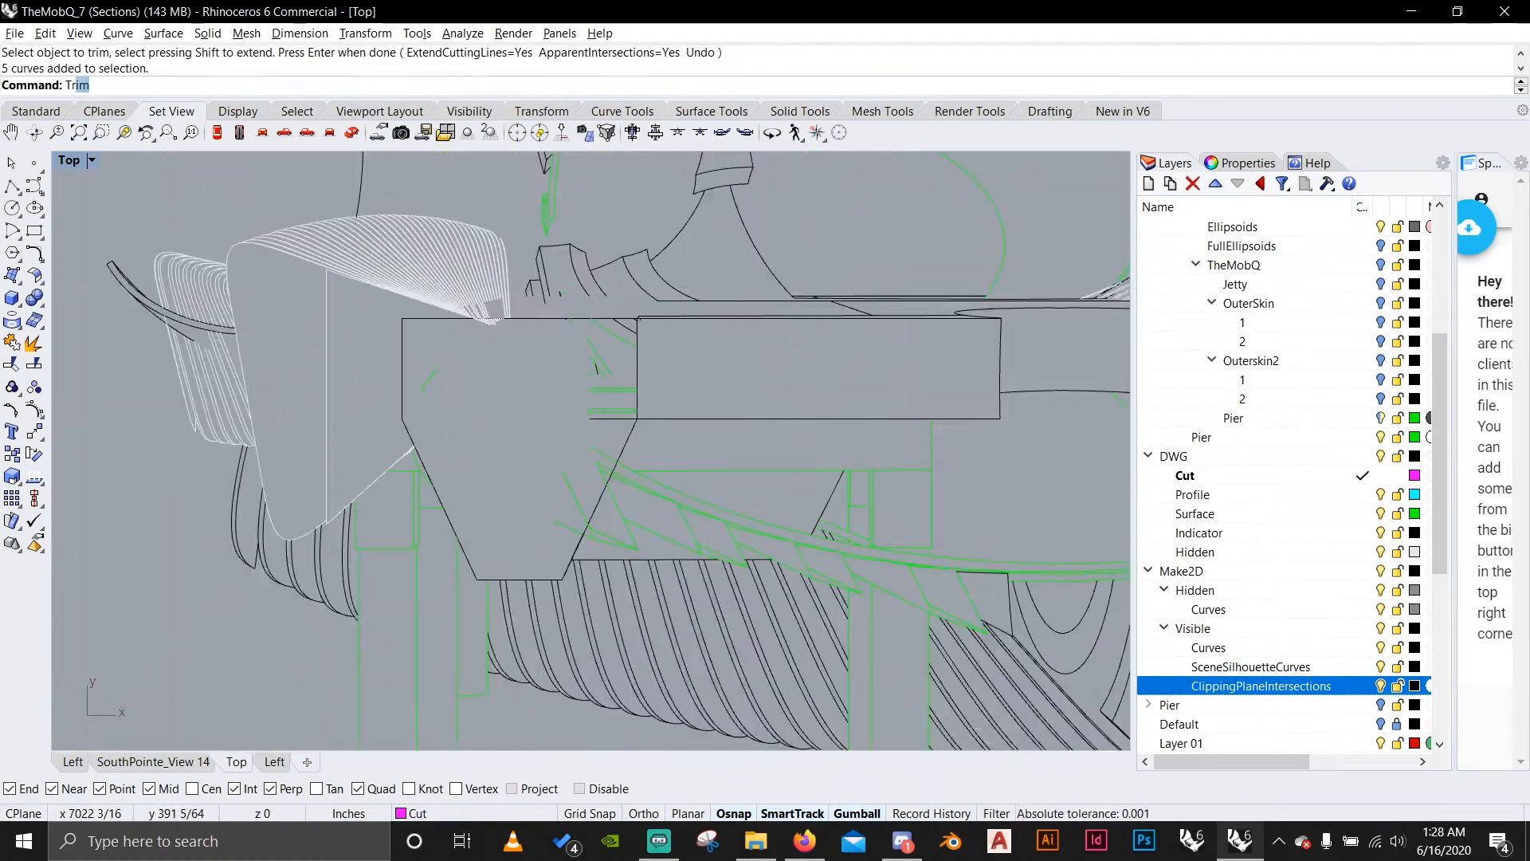
key(Return)
scroll(572, 391, up, 5)
scroll(733, 415, up, 6)
scroll(727, 417, down, 6)
scroll(670, 422, up, 6)
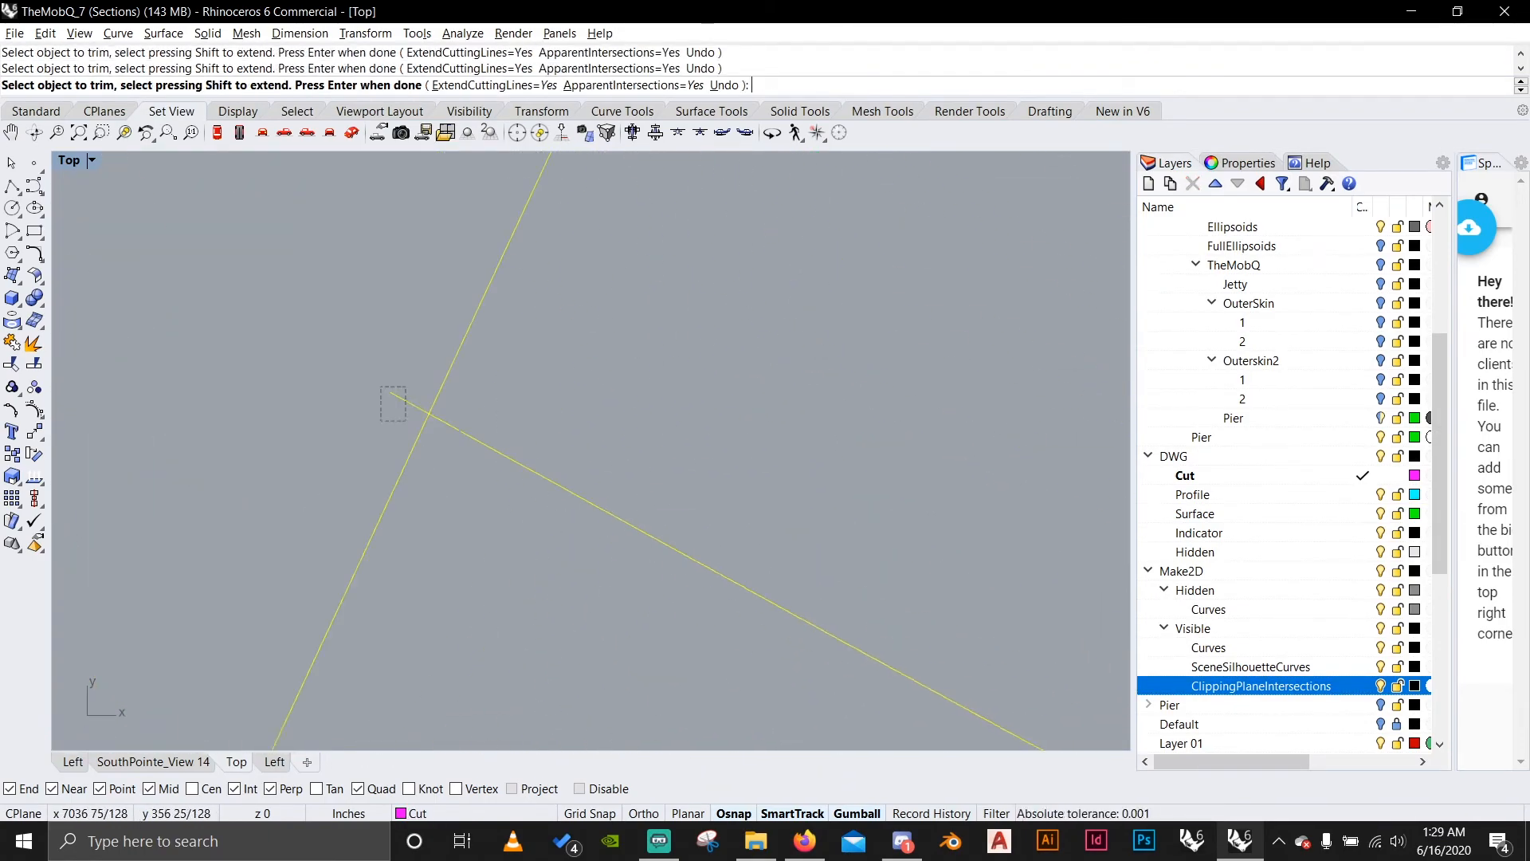
drag(381, 421, 376, 425)
scroll(430, 414, down, 6)
Select the outline curves of the cut shell band and assign them to the ClippingPlaneIntersections layer.
scroll(624, 266, up, 6)
scroll(625, 266, down, 8)
key(Return)
scroll(717, 446, up, 6)
click(781, 540)
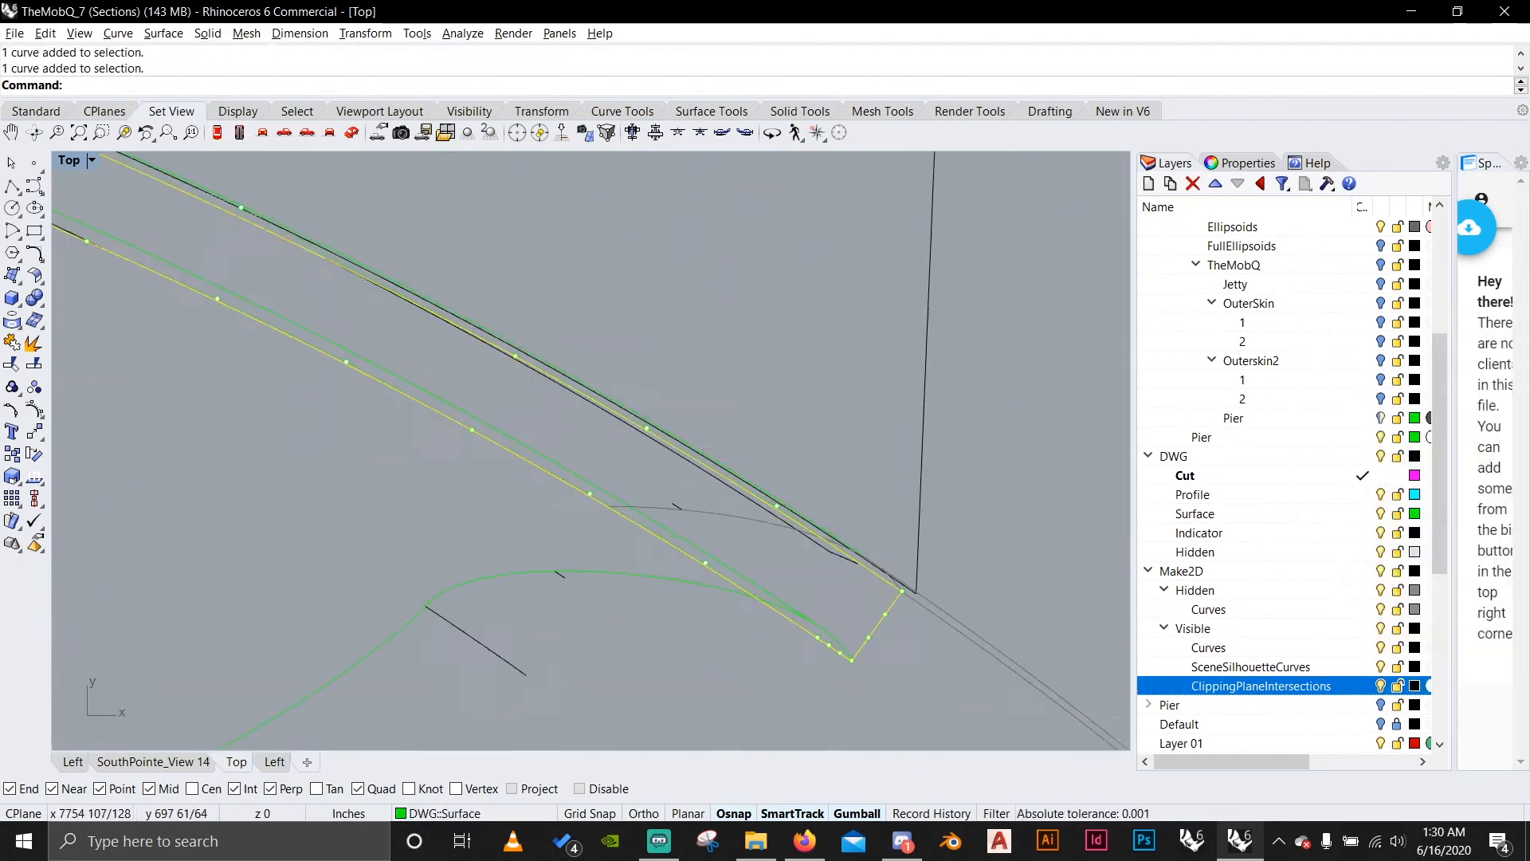
scroll(876, 613, down, 6)
scroll(319, 439, up, 6)
scroll(590, 446, down, 6)
Select the ClippingPlaneIntersections curves and trim the lines overlapping the curved shell band.
scroll(590, 446, up, 5)
shift+click(236, 517)
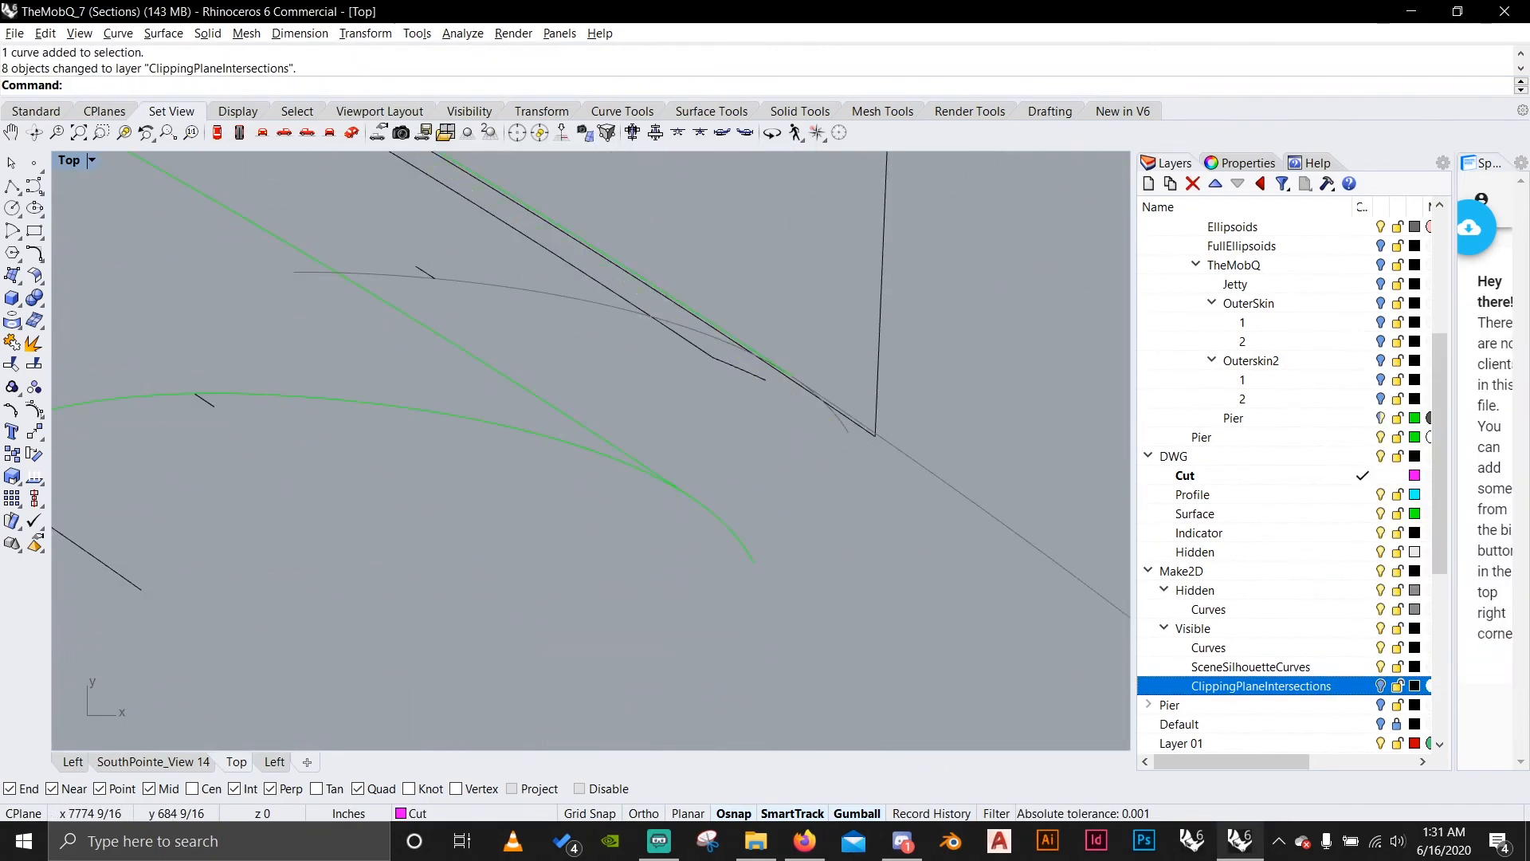
Turn the ClippingPlaneIntersections layer back on and lock the Make2D Hidden layer.
scroll(687, 469, down, 7)
click(1380, 686)
click(1397, 590)
right_click(1309, 685)
click(1384, 587)
text(trim)
key(Return)
scroll(590, 447, up, 6)
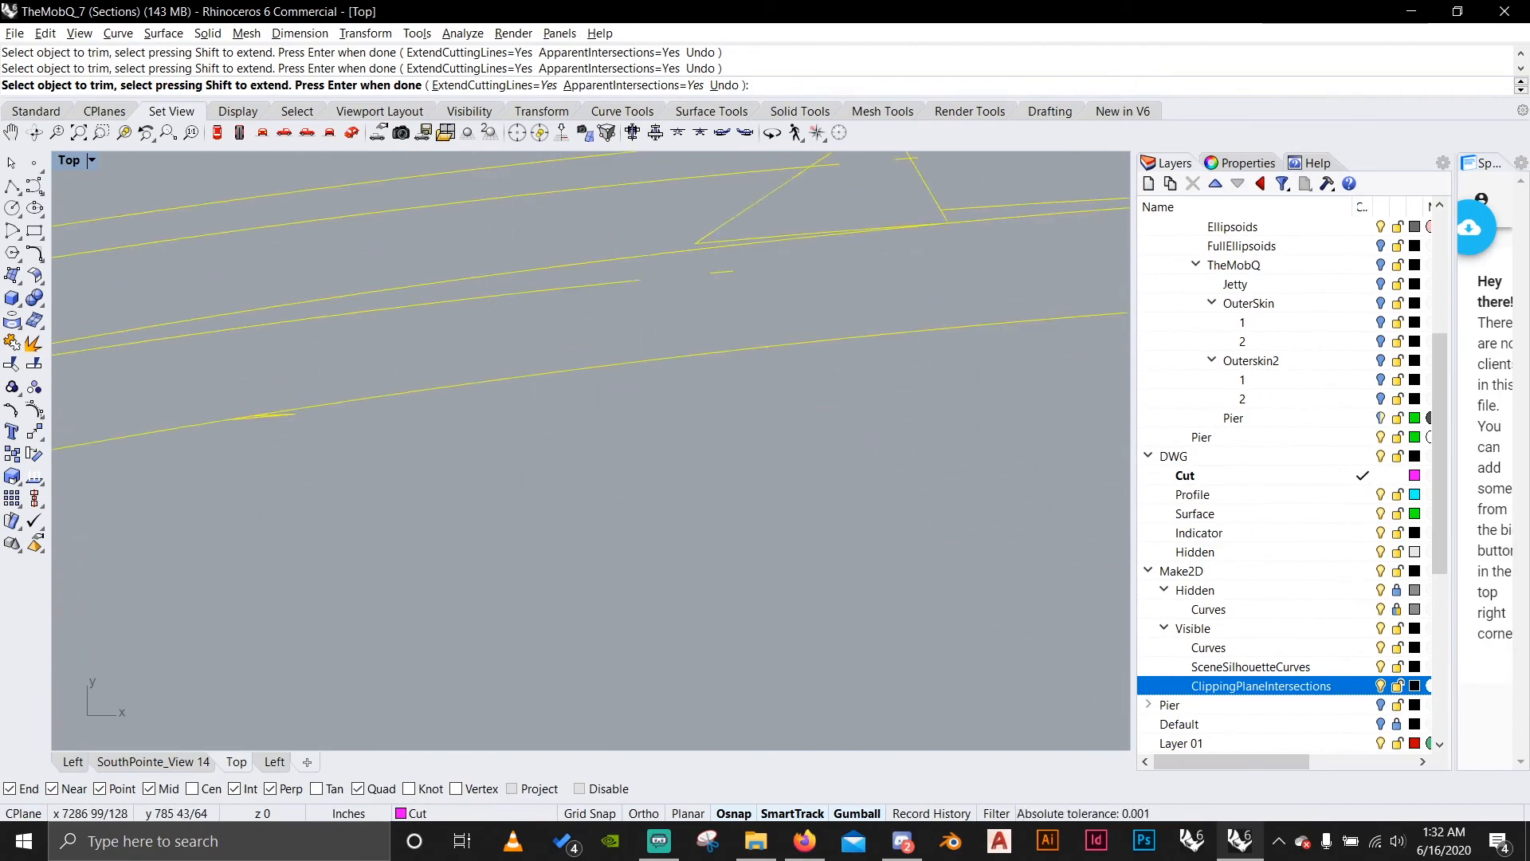
key(Return)
scroll(590, 446, down, 6)
Sort the selected drawing curves onto the DWG Surface, Cut and Profile layers.
right_click(1323, 514)
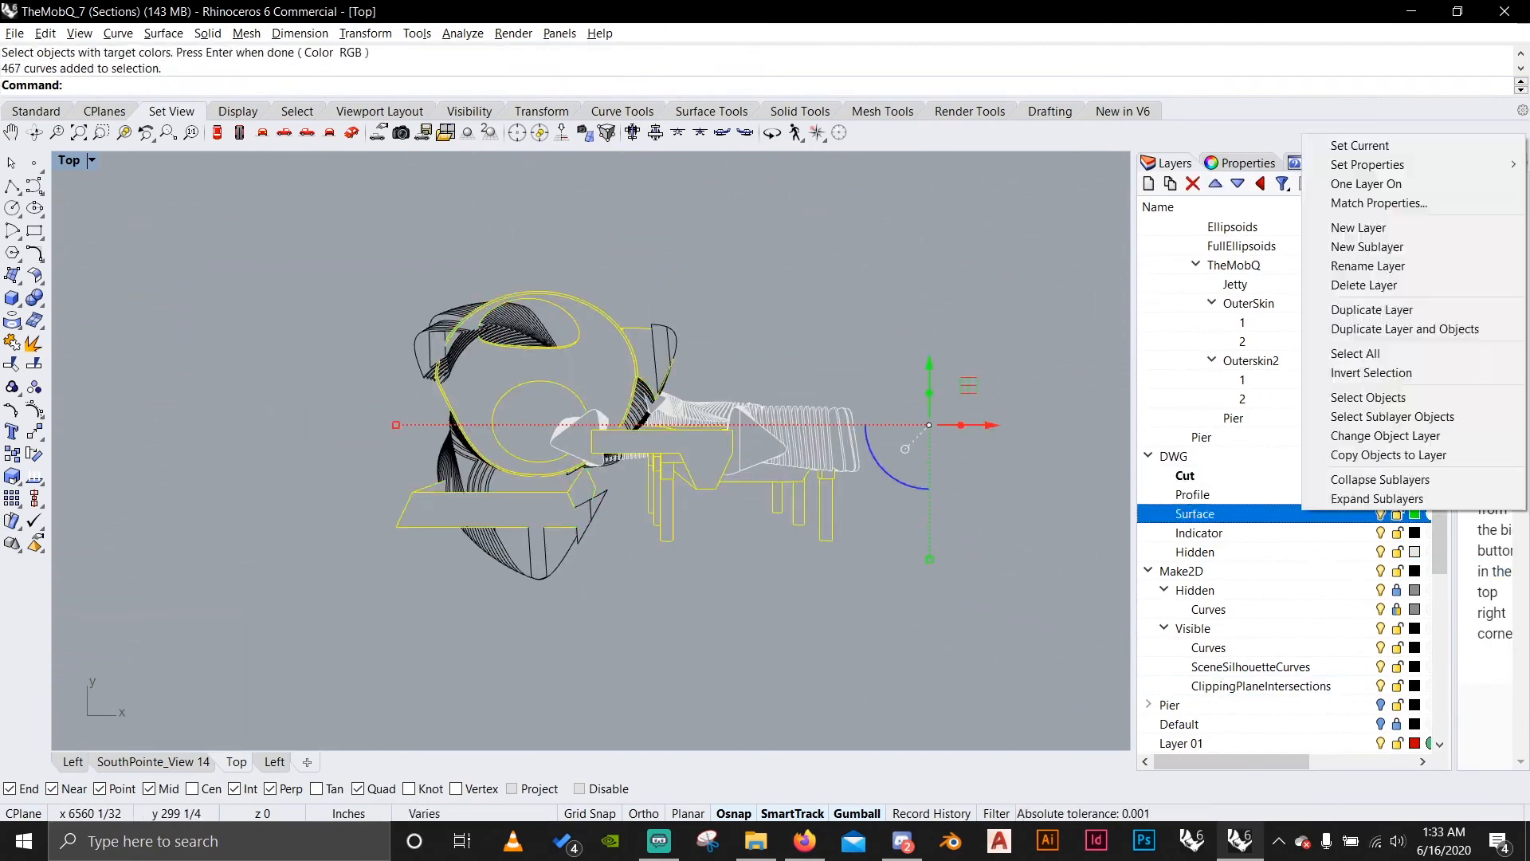
click(1384, 436)
right_click(1323, 476)
click(1384, 397)
right_click(1322, 495)
click(1383, 416)
In the Left view, hide the selected objects and stop the clipping plane from clipping that view.
click(73, 762)
text(hide)
key(Return)
click(1247, 162)
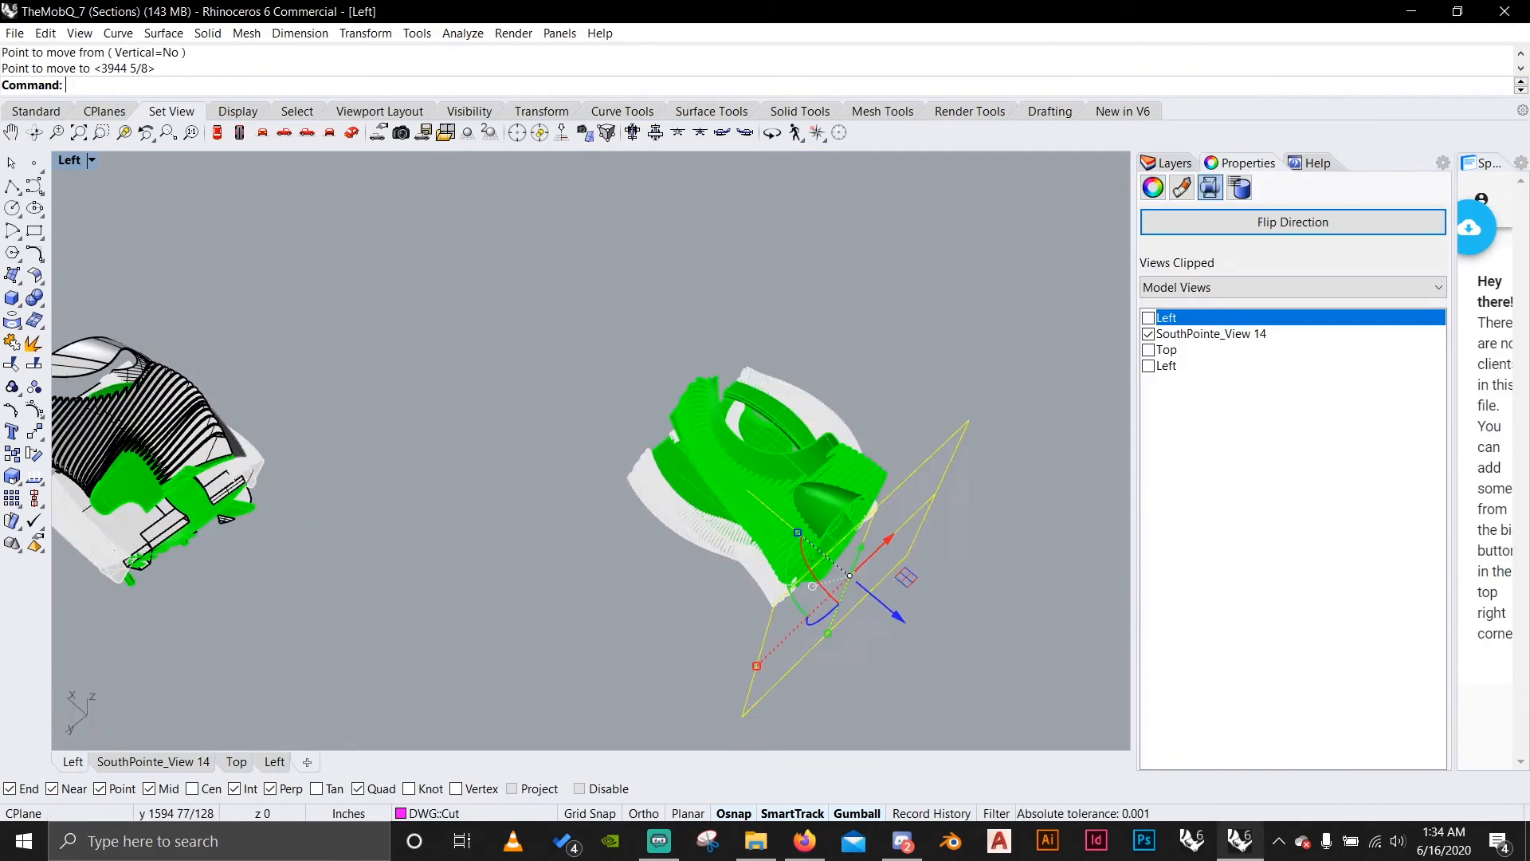
Hide the selected objects, then select the rib polysurfaces of the model's shell.
text(hide)
key(Return)
drag(945, 382, 689, 299)
right_drag(590, 446, 685, 382)
scroll(590, 446, up, 5)
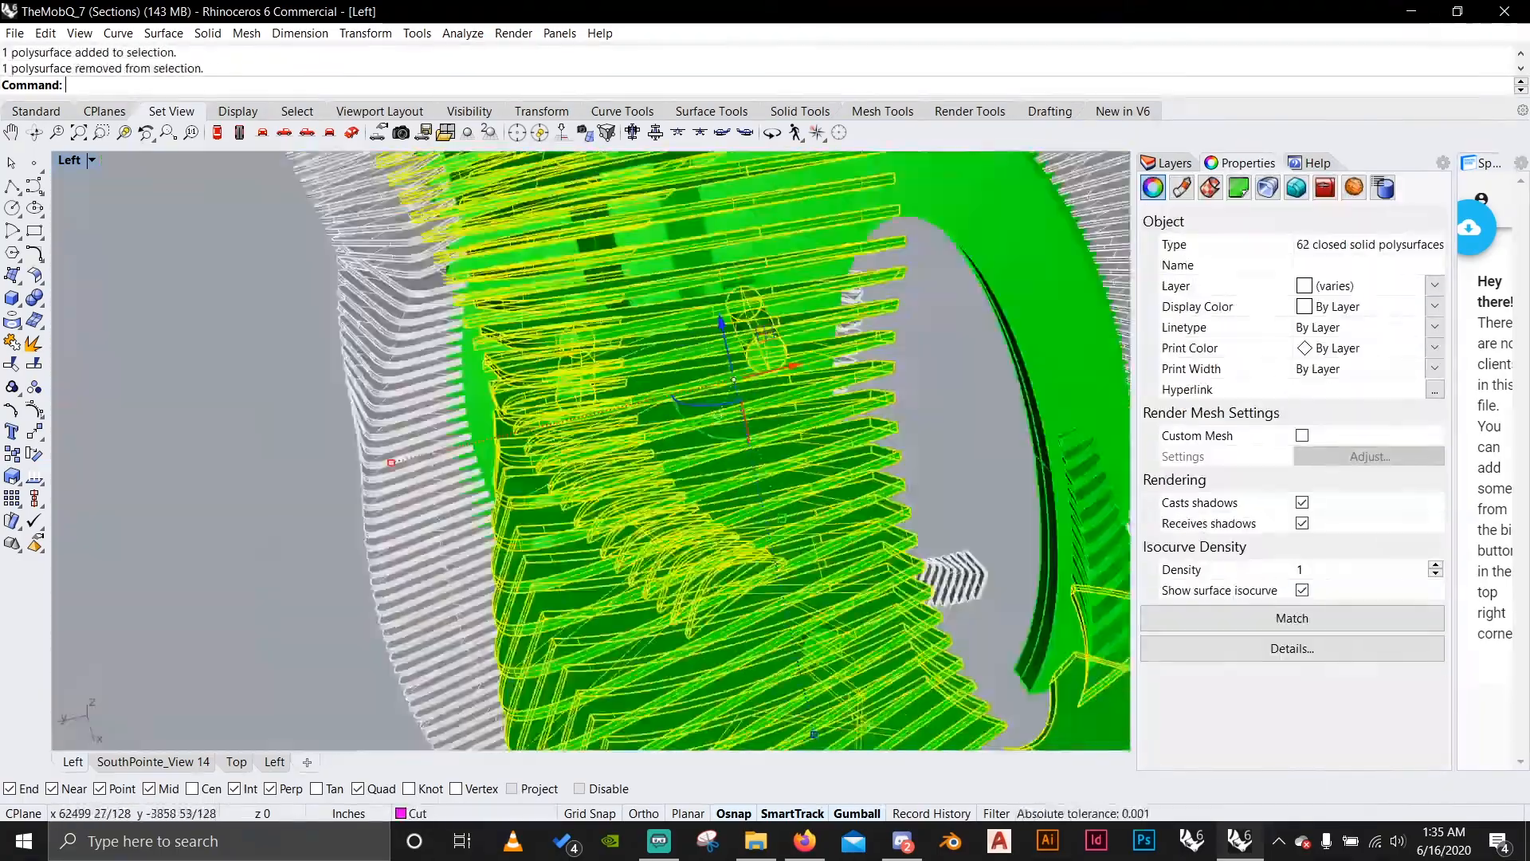
scroll(590, 447, down, 6)
Assign the selected objects to the DWG Cut layer, then open the properties of the next picked object.
click(1167, 162)
right_click(1315, 475)
click(1384, 397)
click(501, 575)
click(1240, 163)
key(Return)
Switch to the Right view, adjust its projection and generate a Make2D drawing of the clipped model.
click(285, 133)
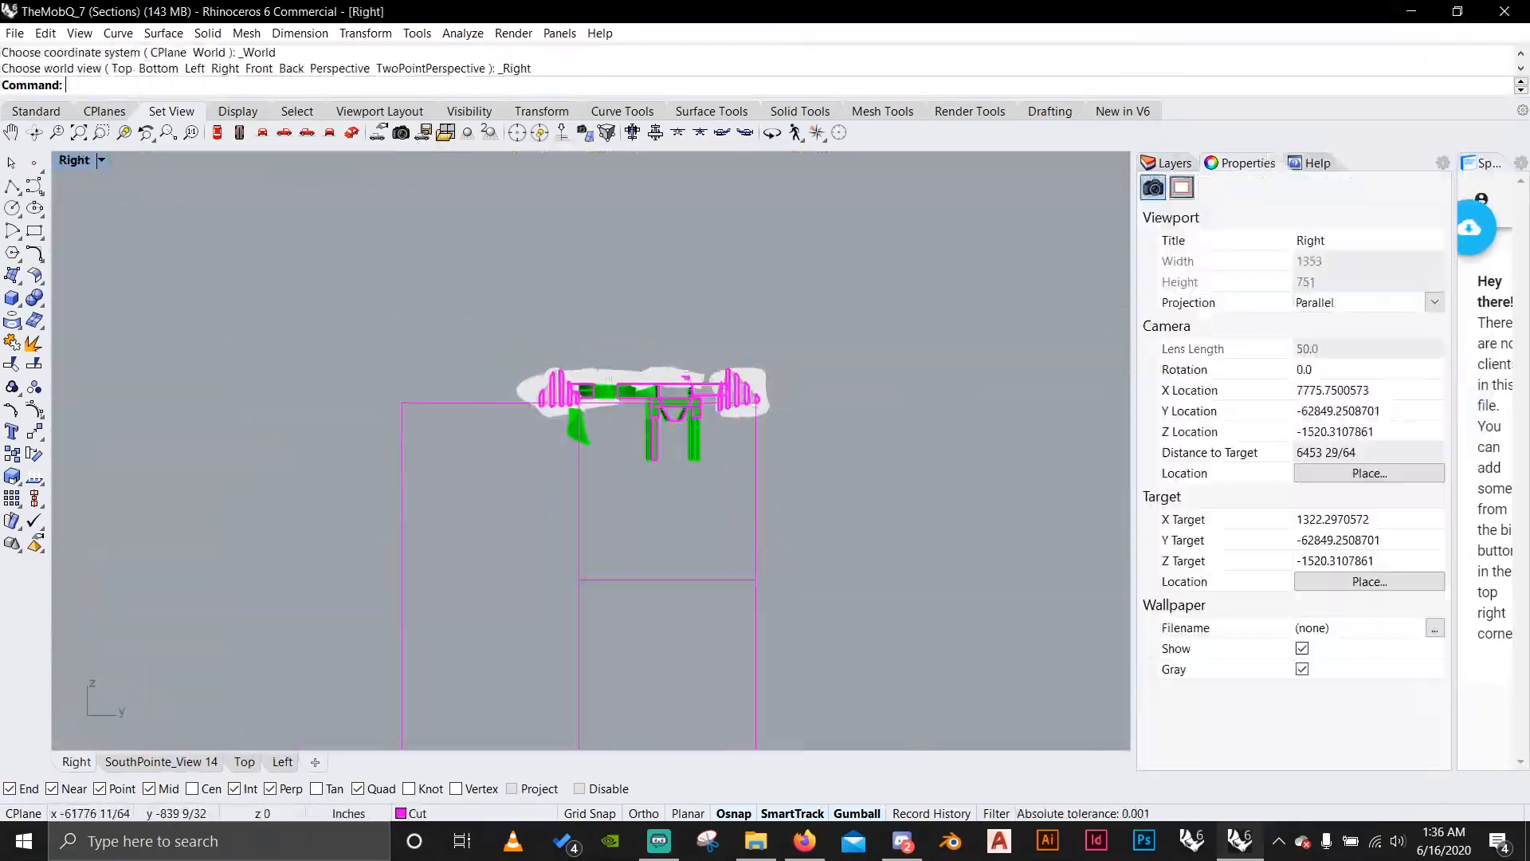
click(1434, 301)
text(make2d)
key(Return)
In the Top view, place the new Make2D drawing beside the earlier section and isolate it.
click(244, 762)
scroll(520, 432, down, 5)
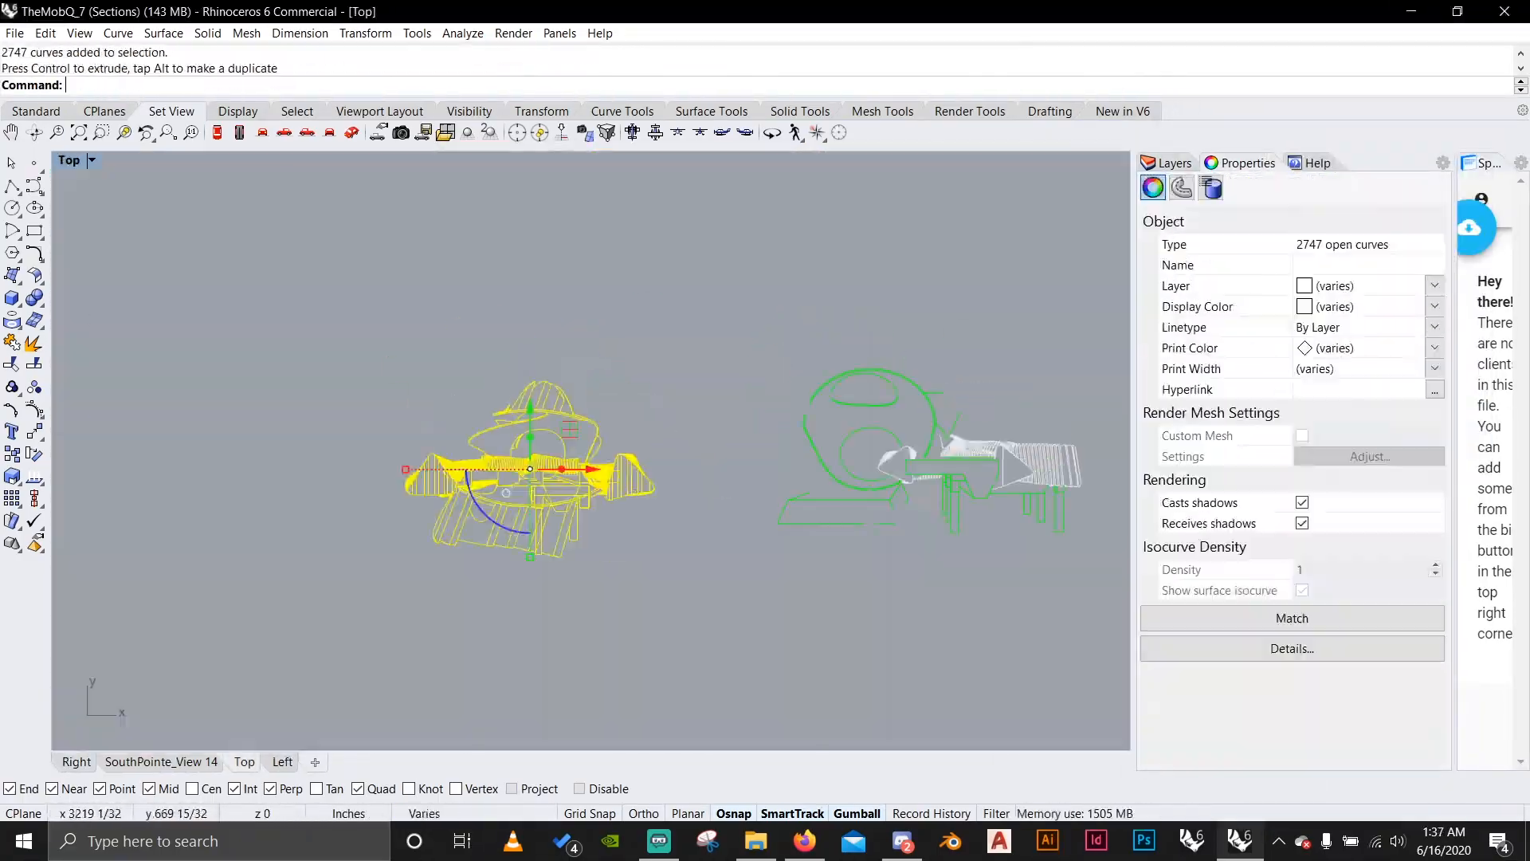
click(1167, 163)
text(isolate)
key(Return)
Highlight the Cut layer's objects, then trim the rib line ends crossing the cut slab's upper edge.
right_click(1185, 398)
scroll(590, 446, up, 5)
text(trim)
key(Return)
scroll(520, 432, up, 5)
click(557, 414)
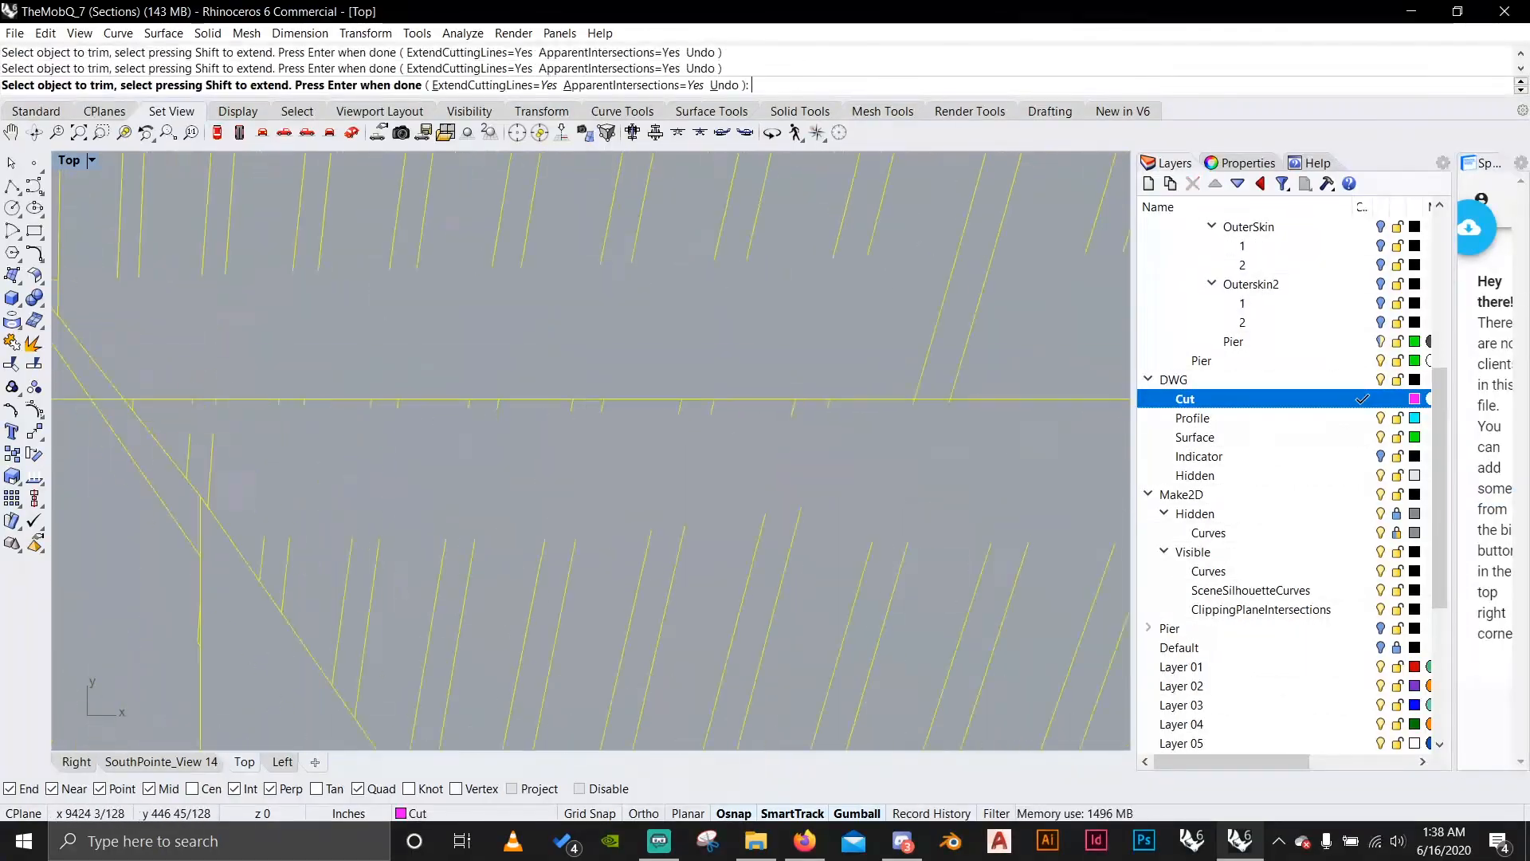
scroll(521, 432, up, 5)
scroll(521, 432, down, 8)
scroll(521, 432, down, 3)
key(Return)
Delete the selected stray curves, then use all curves to trim loose lines inside the slab and its supports.
drag(613, 526, 478, 463)
key(Delete)
key(ctrl+a)
text(trim)
key(Return)
scroll(415, 457, up, 15)
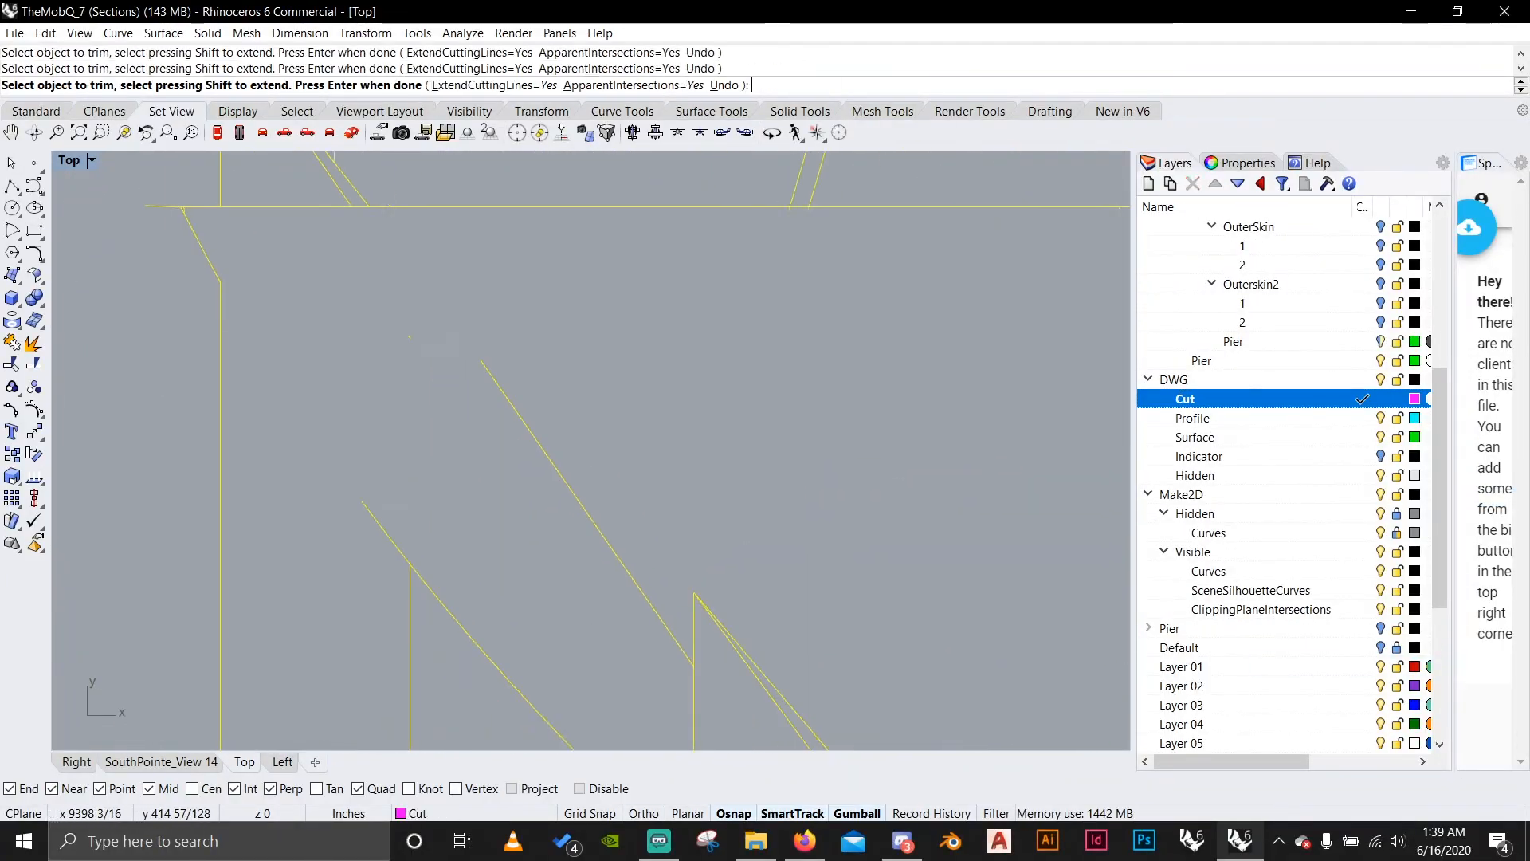
scroll(415, 457, down, 8)
scroll(526, 602, up, 8)
drag(551, 356, 437, 429)
drag(662, 553, 663, 552)
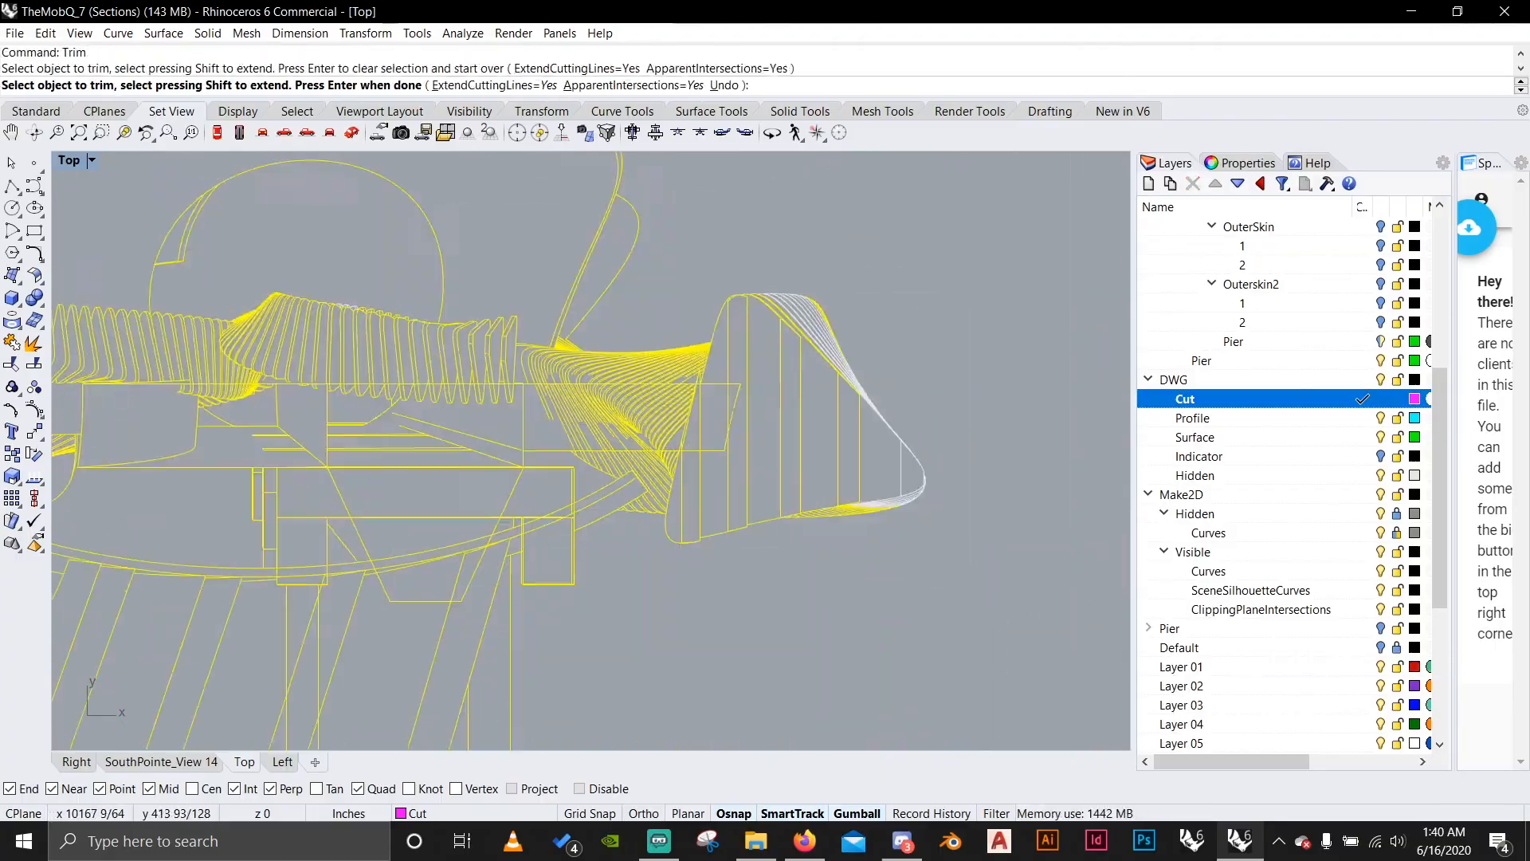